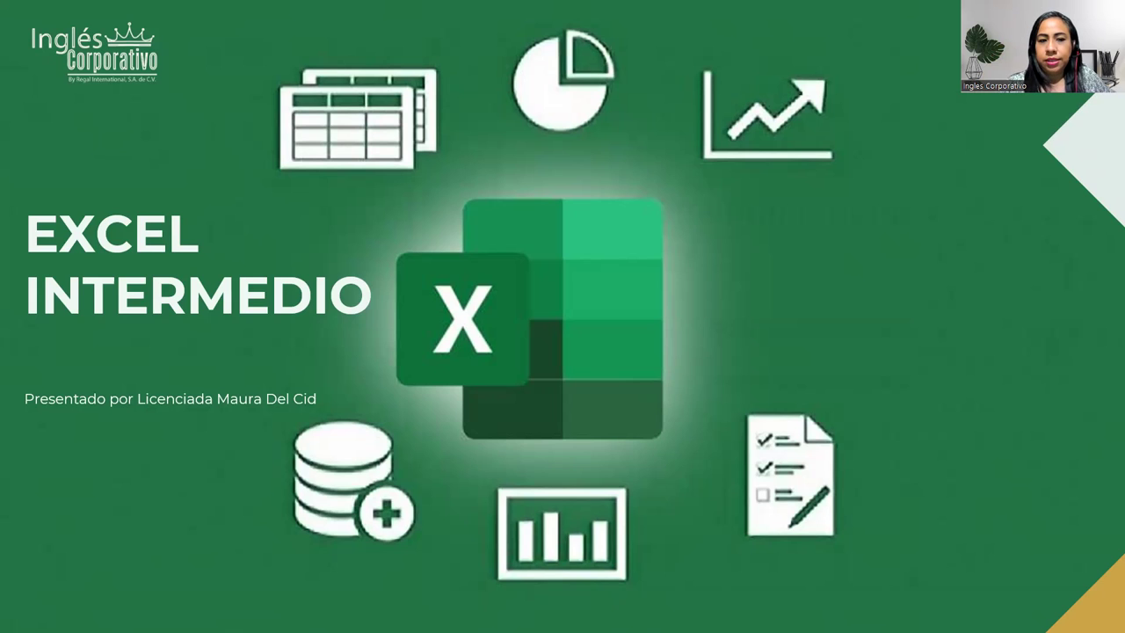
Advance the slideshow two slides to CONTENIDO, covering customizing and recommended pivot tables.
{"action": "left_click", "coordinate": [1024, 368]}
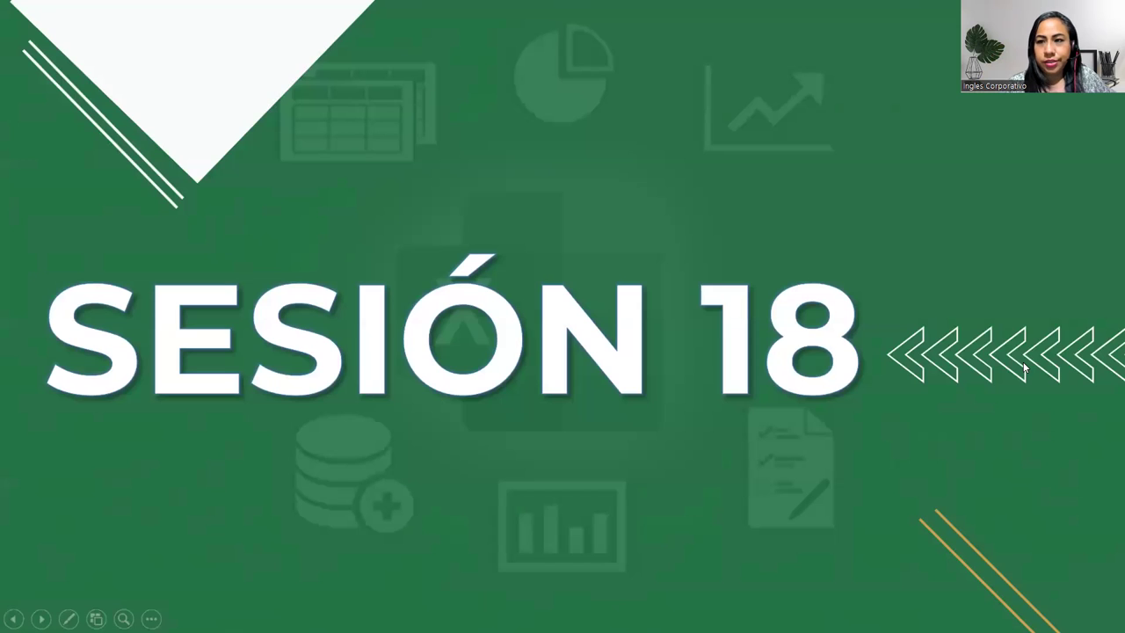
{"action": "left_click", "coordinate": [1023, 361]}
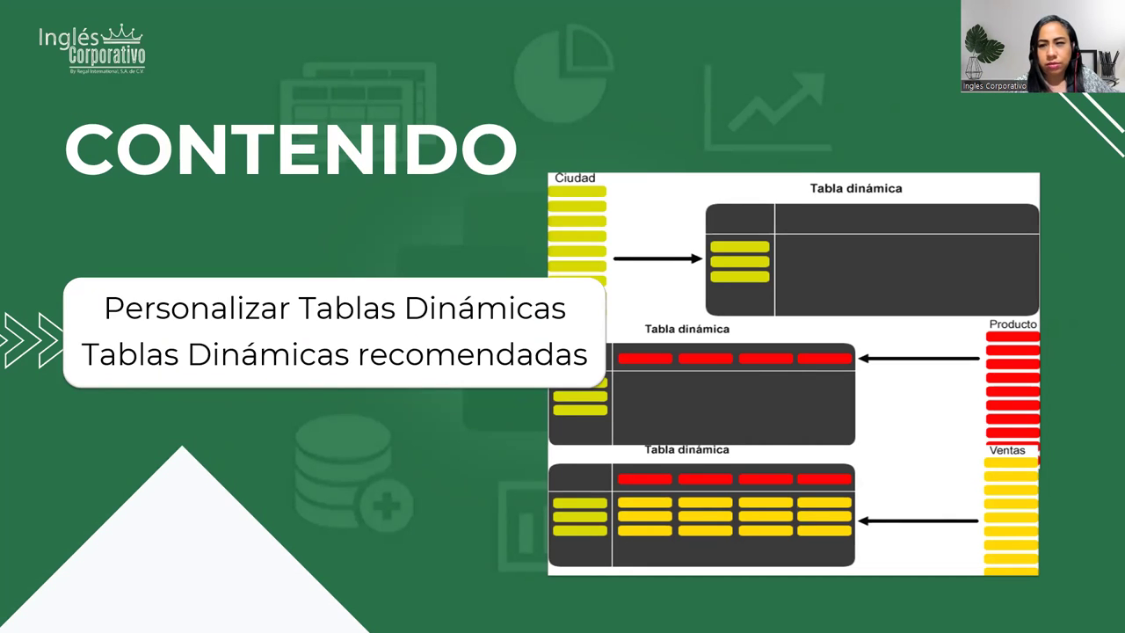
Advance past the OBJETIVO slide to the 'Usar las TD recomendadas' slide.
{"action": "key", "text": "Right"}
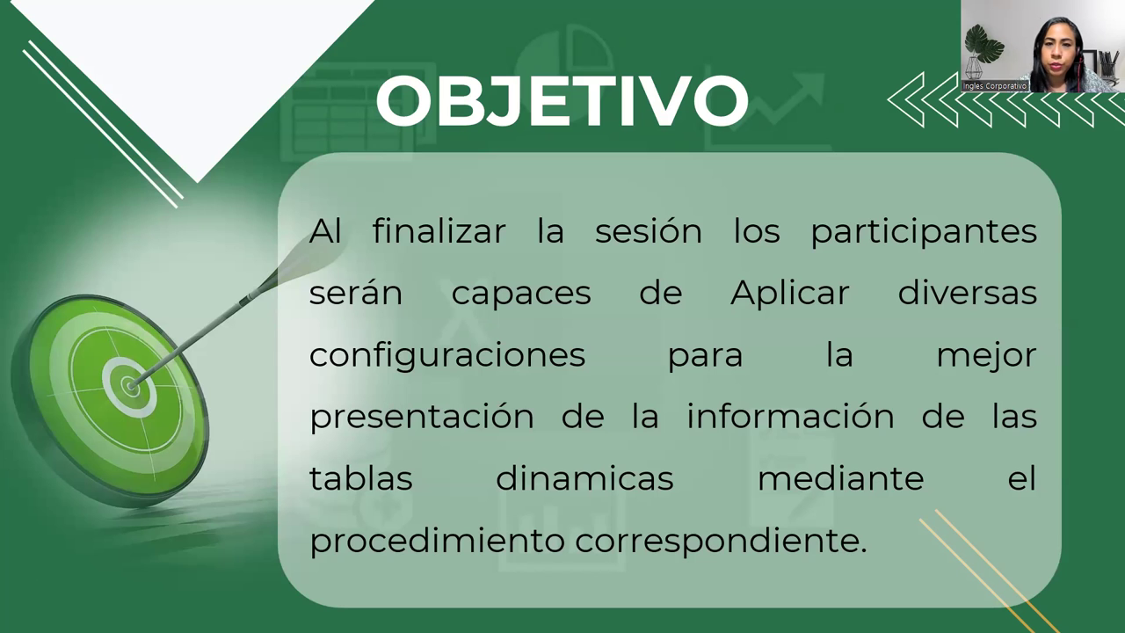
{"action": "key", "text": "Right"}
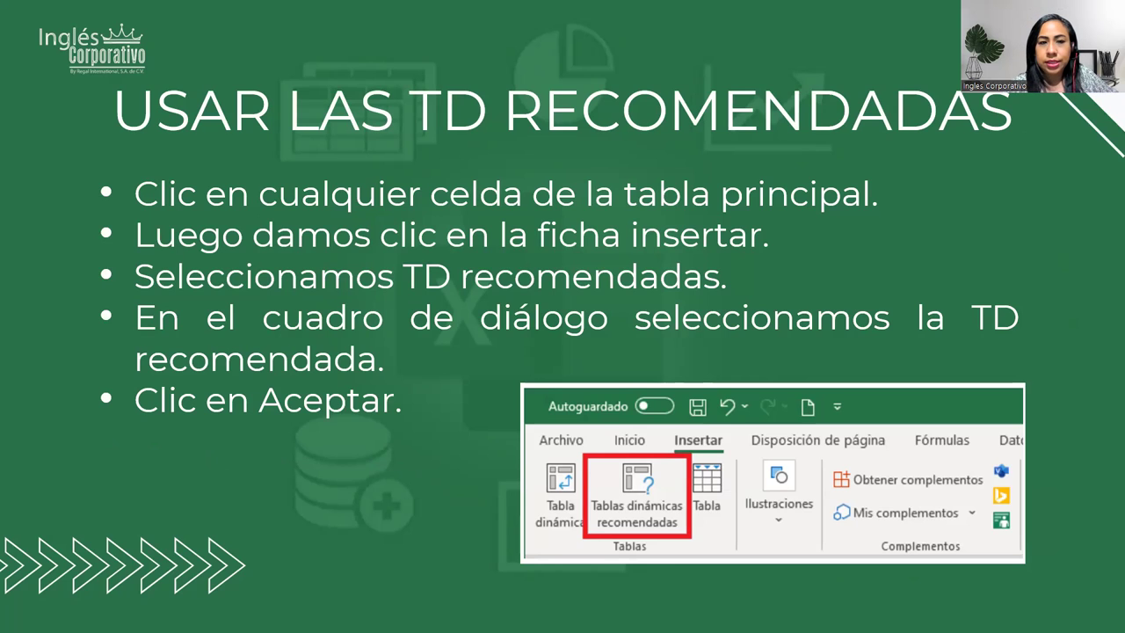
Advance the slideshow to the DESARROLLO slide.
{"action": "key", "text": "Right"}
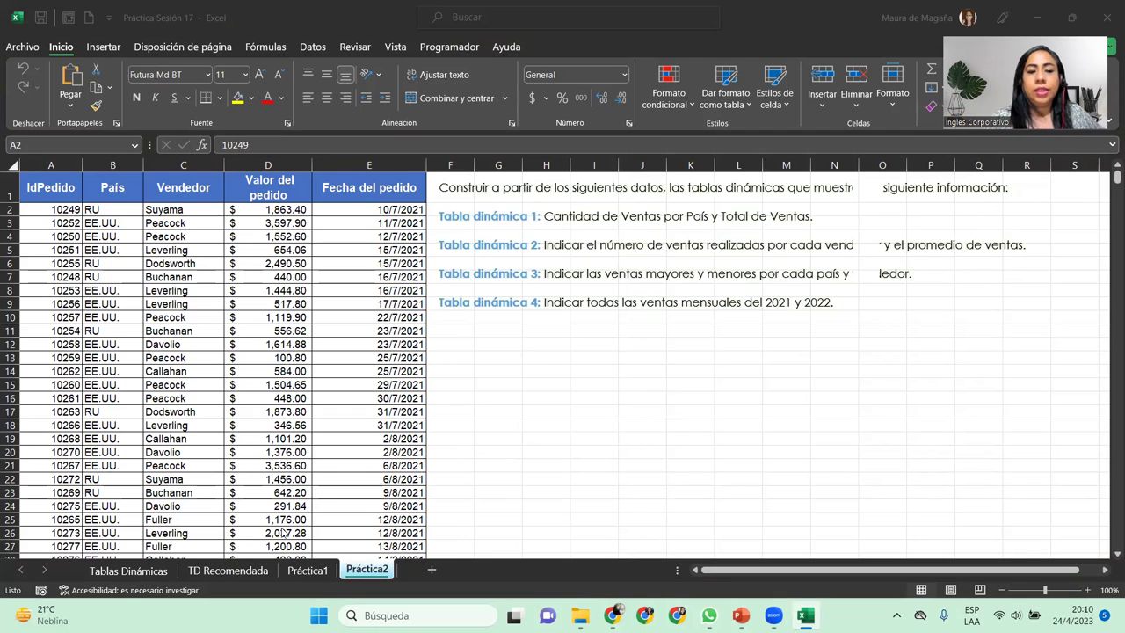
{"action": "left_click", "coordinate": [308, 570]}
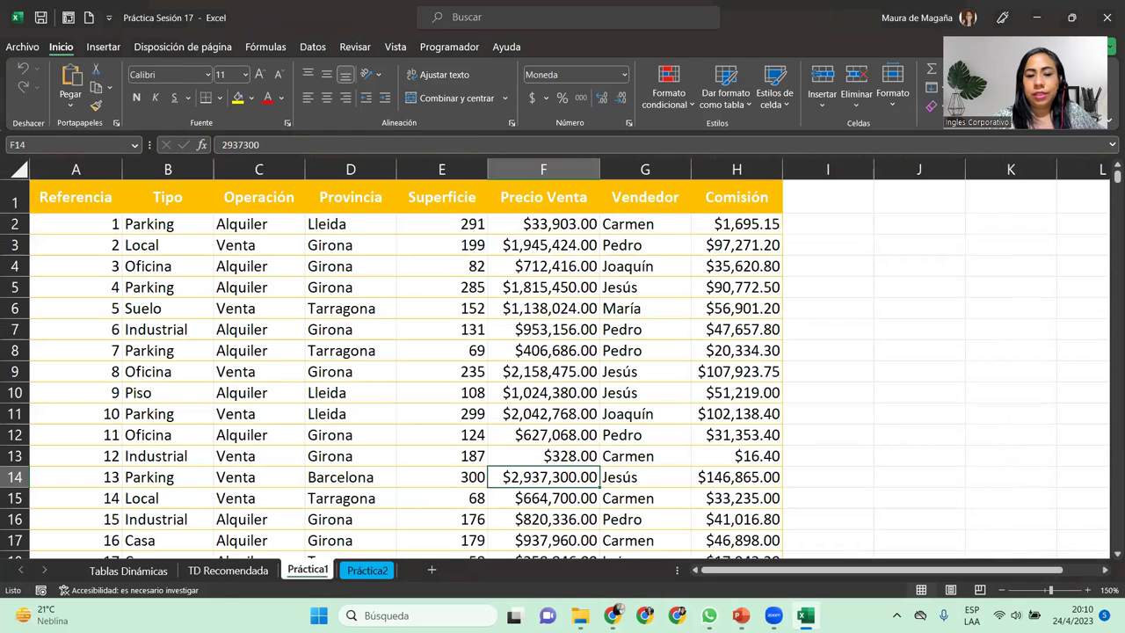
{"action": "left_click", "coordinate": [128, 571]}
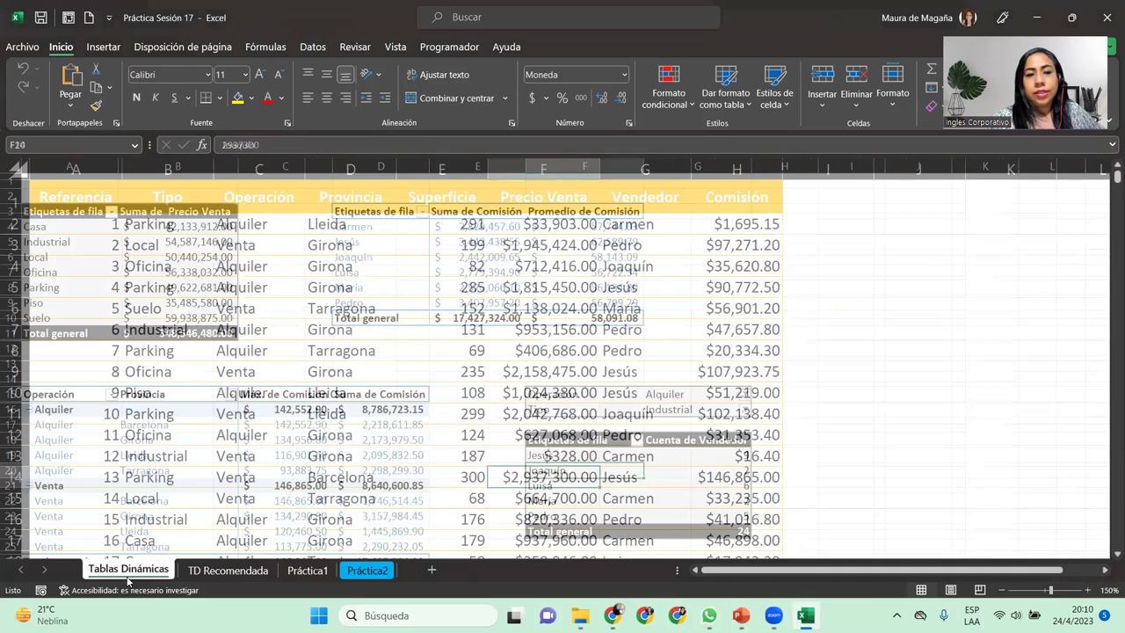
{"action": "scroll", "coordinate": [859, 500], "scroll_direction": "down", "scroll_amount": 1}
{"action": "scroll", "coordinate": [859, 500], "scroll_direction": "up", "scroll_amount": 1}
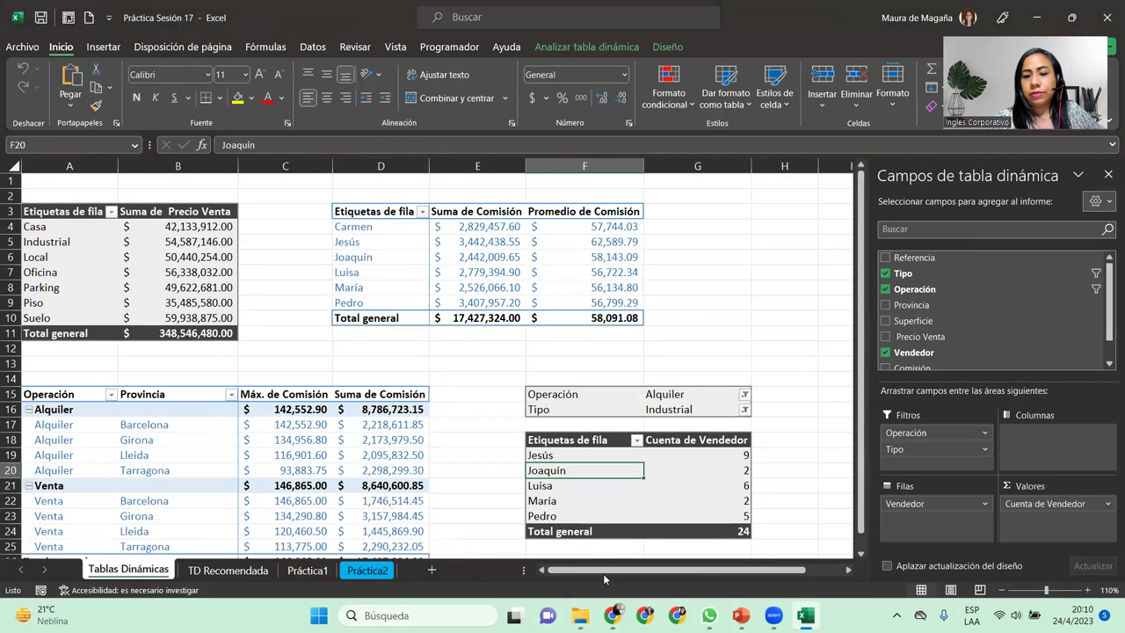
{"action": "left_click", "coordinate": [257, 572]}
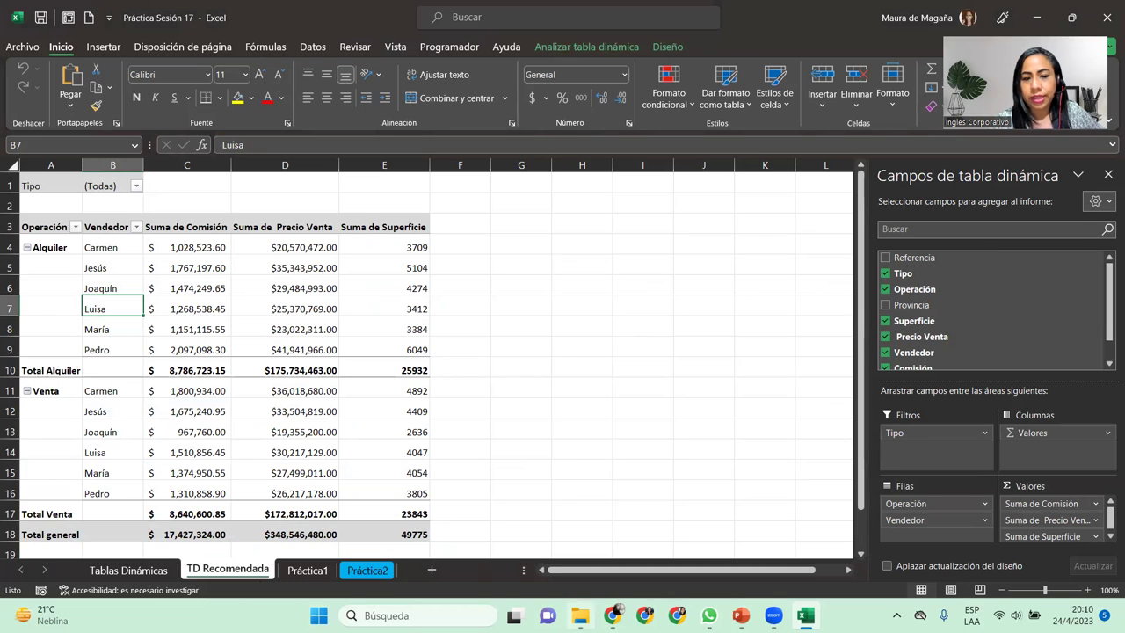
{"action": "left_click_drag", "start_coordinate": [859, 284], "coordinate": [867, 402]}
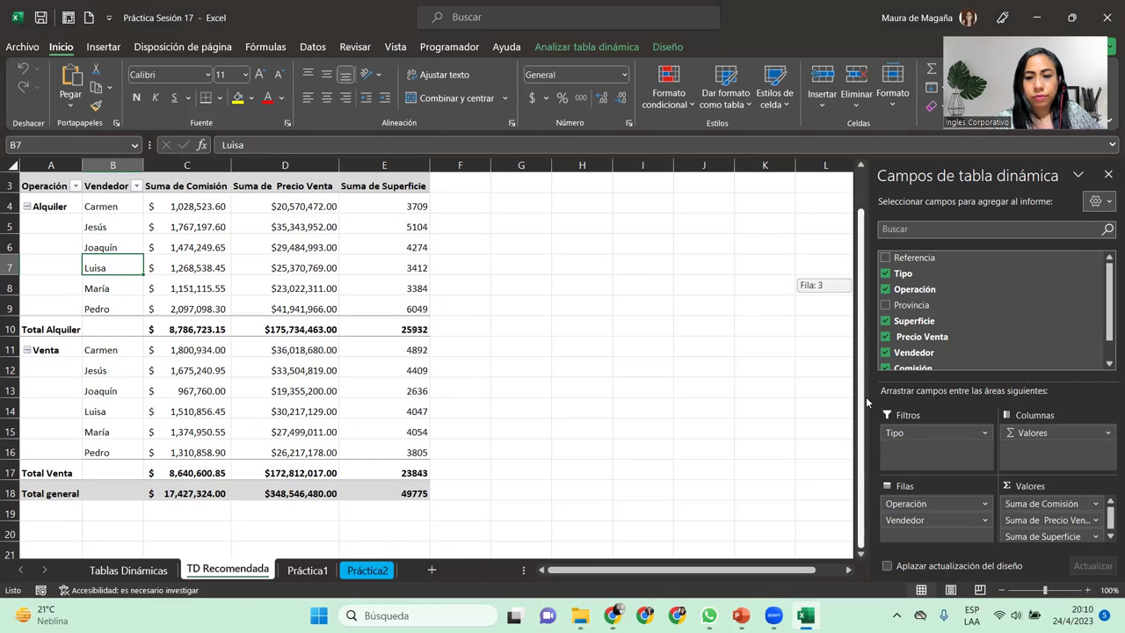
{"action": "left_click", "coordinate": [129, 570]}
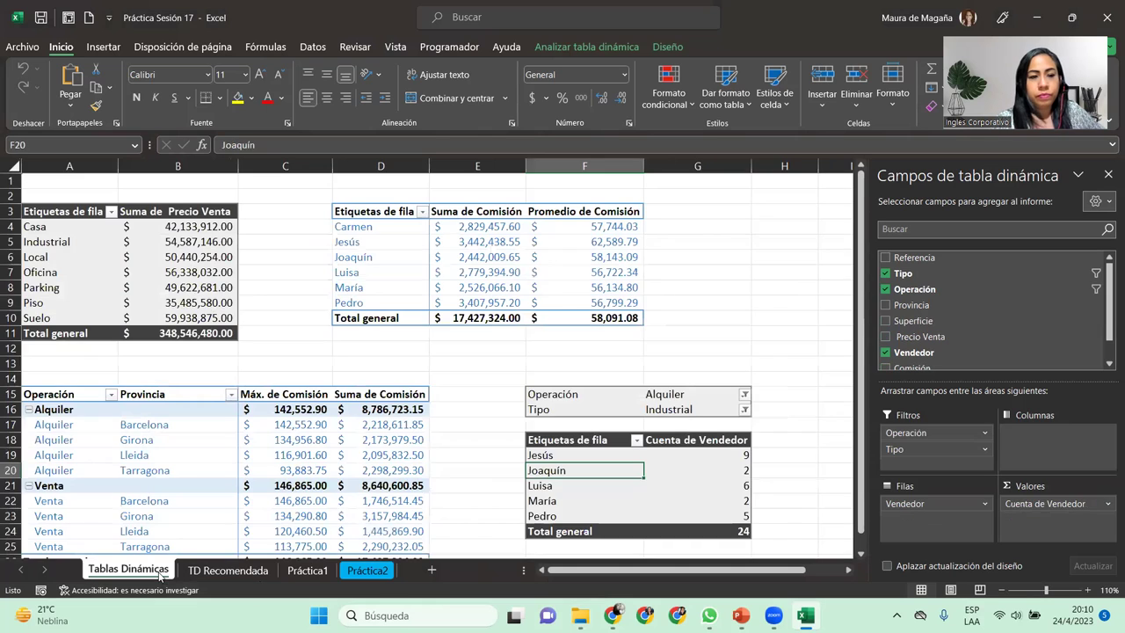
{"action": "left_click", "coordinate": [361, 571]}
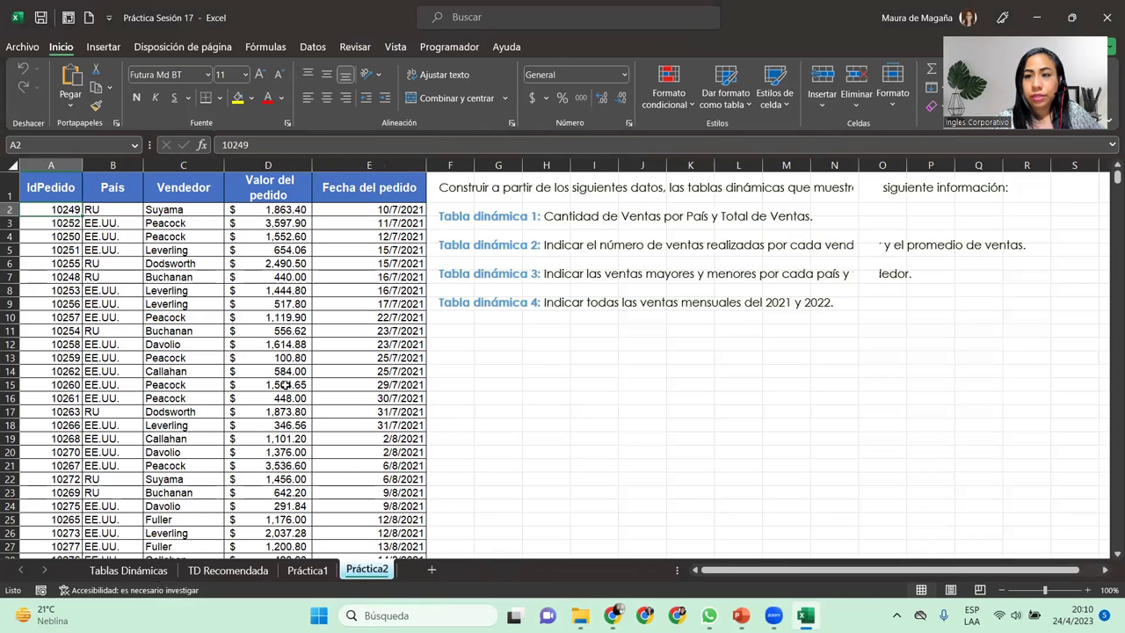
Select cell C3 in the Práctica2 order data and show the Insertar ribbon.
{"action": "left_click", "coordinate": [181, 220]}
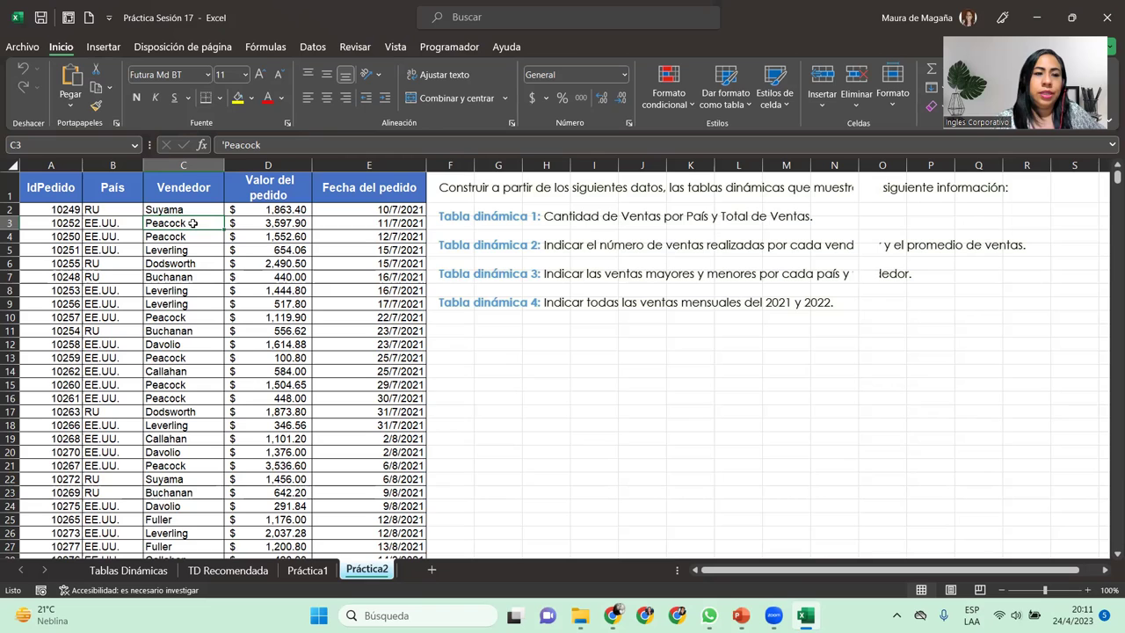
{"action": "left_click", "coordinate": [104, 47]}
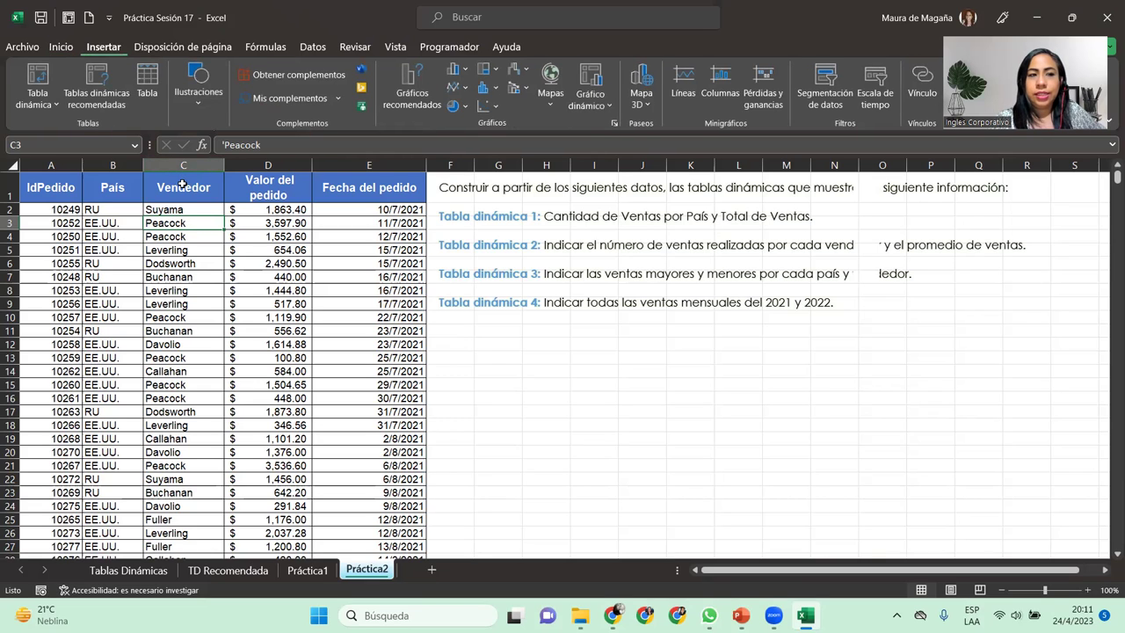
Insert a pivot table from the Práctica2 data range on a new sheet, Hoja1.
{"action": "left_click", "coordinate": [37, 101]}
{"action": "left_click", "coordinate": [53, 127]}
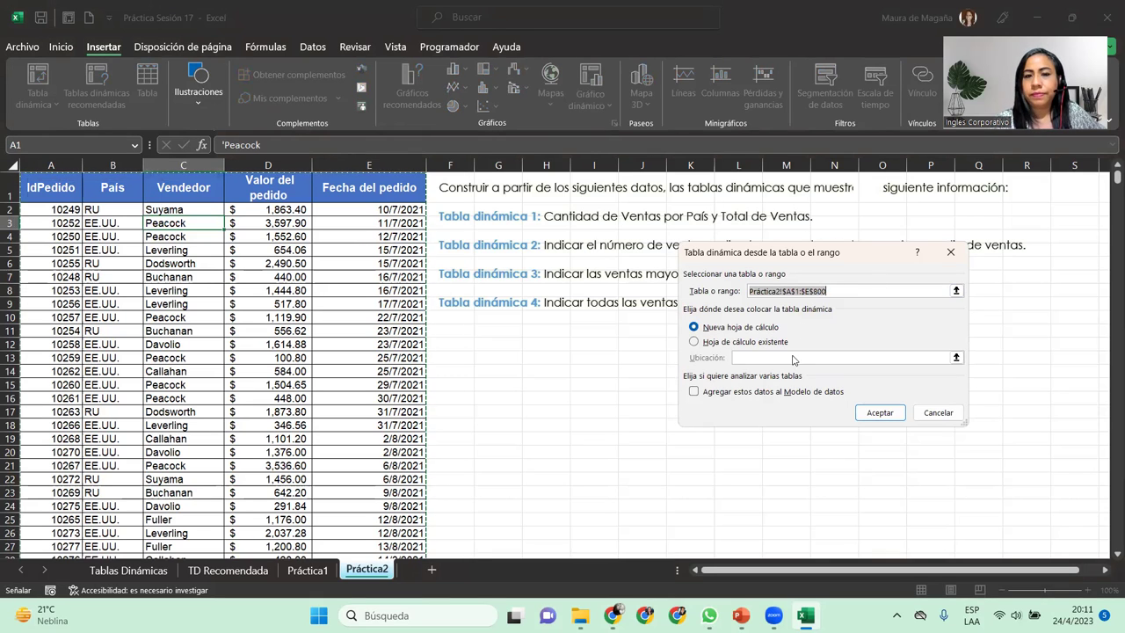
{"action": "left_click", "coordinate": [873, 414]}
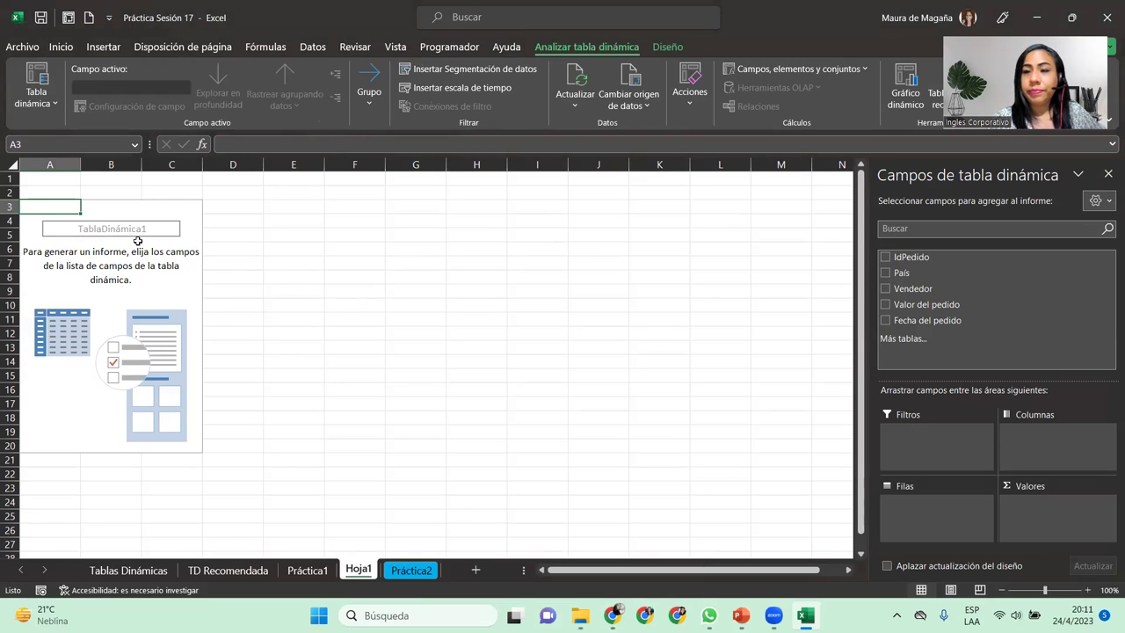
{"action": "left_click", "coordinate": [409, 571]}
{"action": "left_click", "coordinate": [306, 569]}
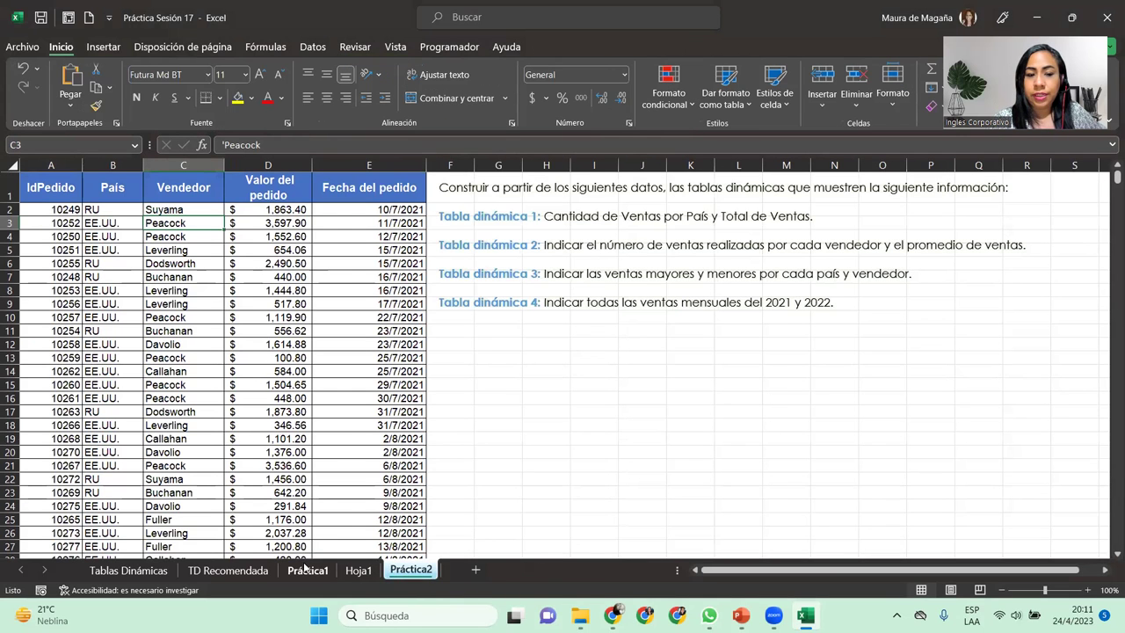
{"action": "left_click", "coordinate": [413, 570]}
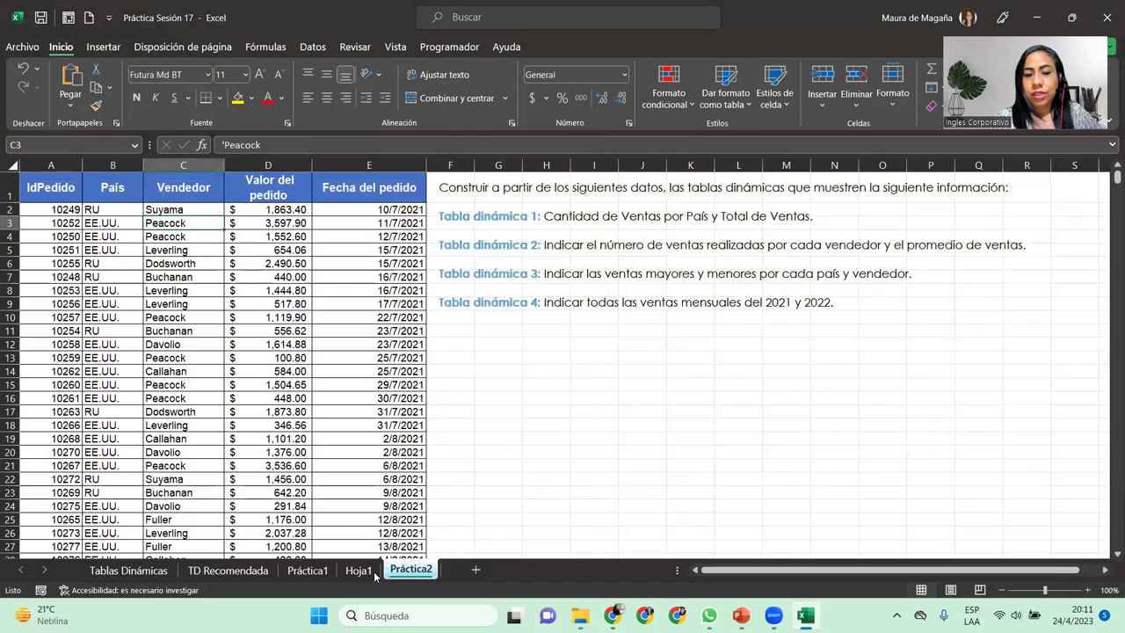
{"action": "left_click", "coordinate": [358, 570]}
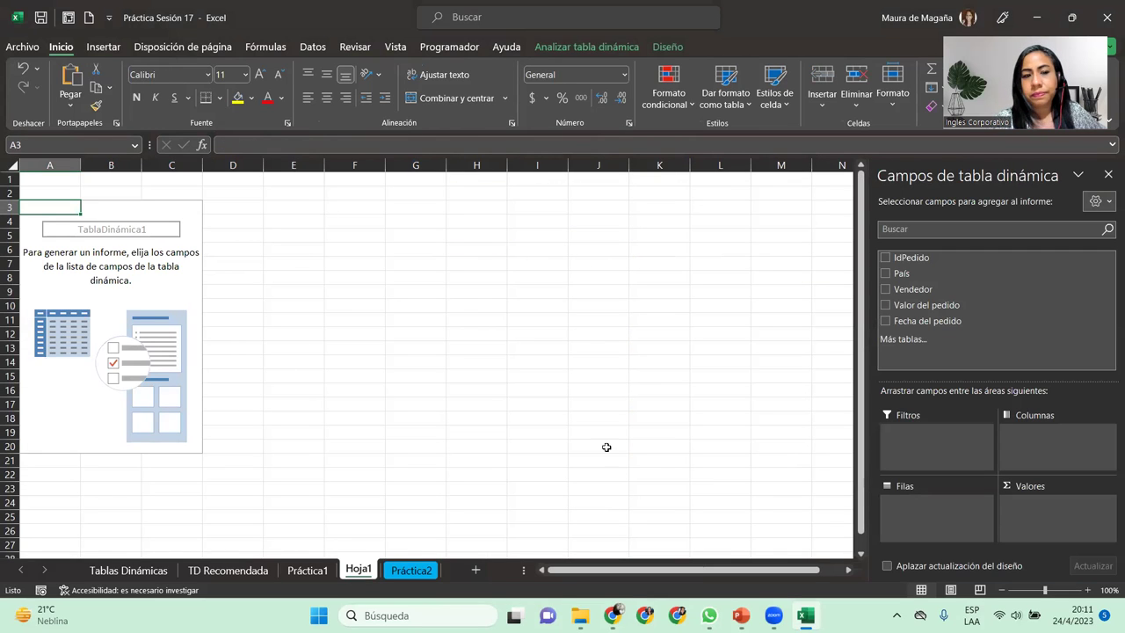
Put País in rows and sum Valor del pedido, then open its value field settings.
{"action": "left_click_drag", "start_coordinate": [902, 273], "coordinate": [933, 504]}
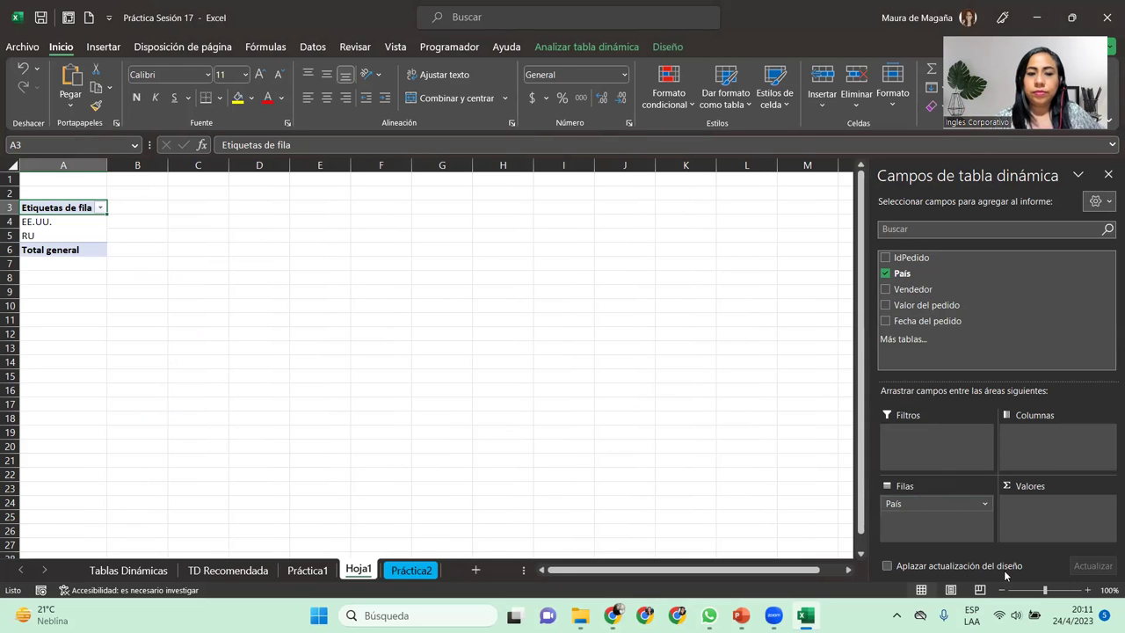
{"action": "left_click", "coordinate": [429, 576]}
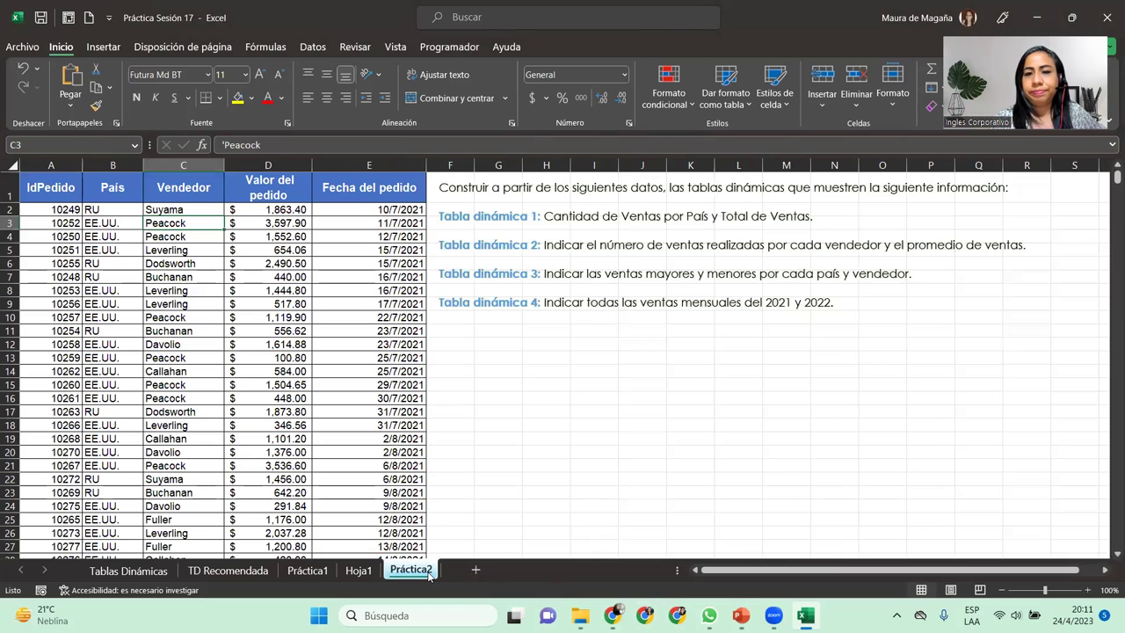
{"action": "left_click", "coordinate": [357, 570]}
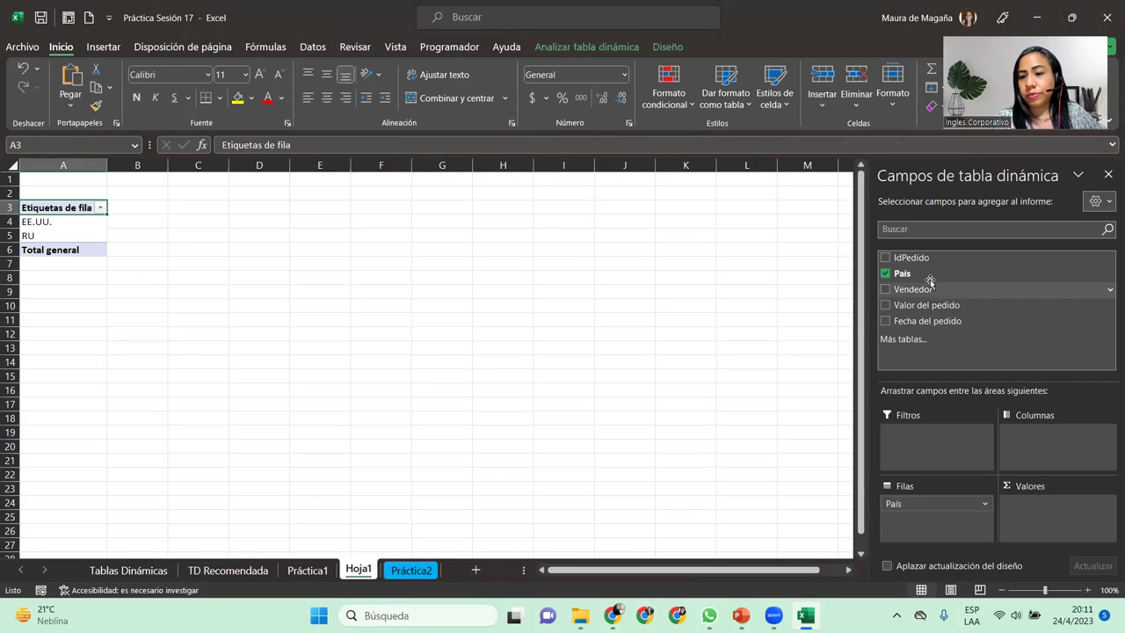
{"action": "left_click_drag", "start_coordinate": [928, 308], "coordinate": [1052, 508]}
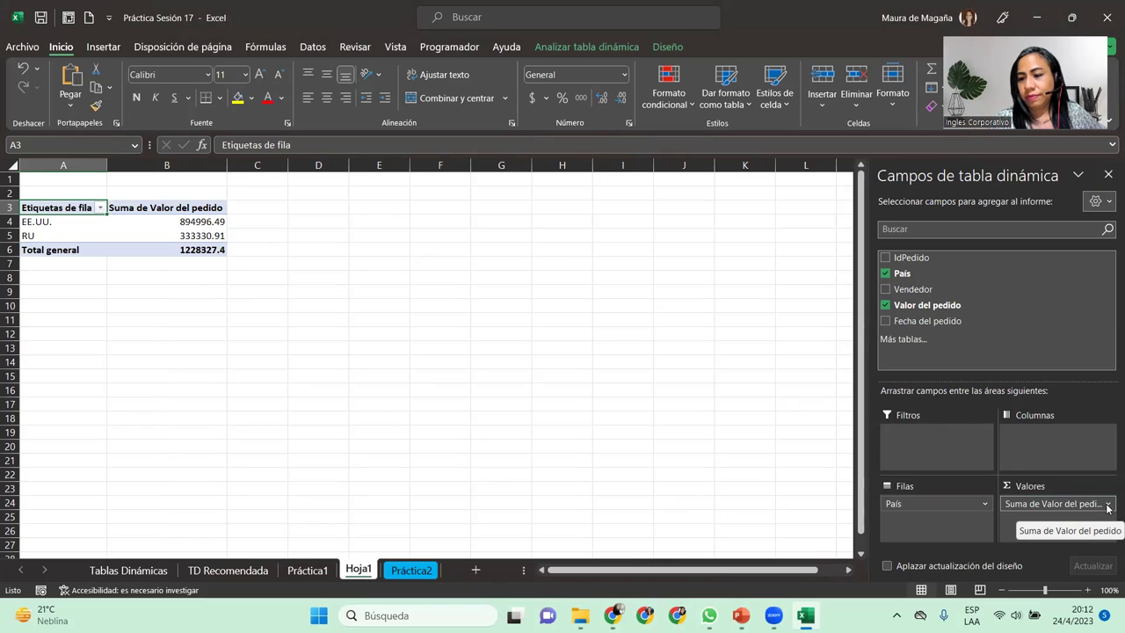
{"action": "left_click", "coordinate": [1107, 507]}
{"action": "left_click", "coordinate": [1085, 488]}
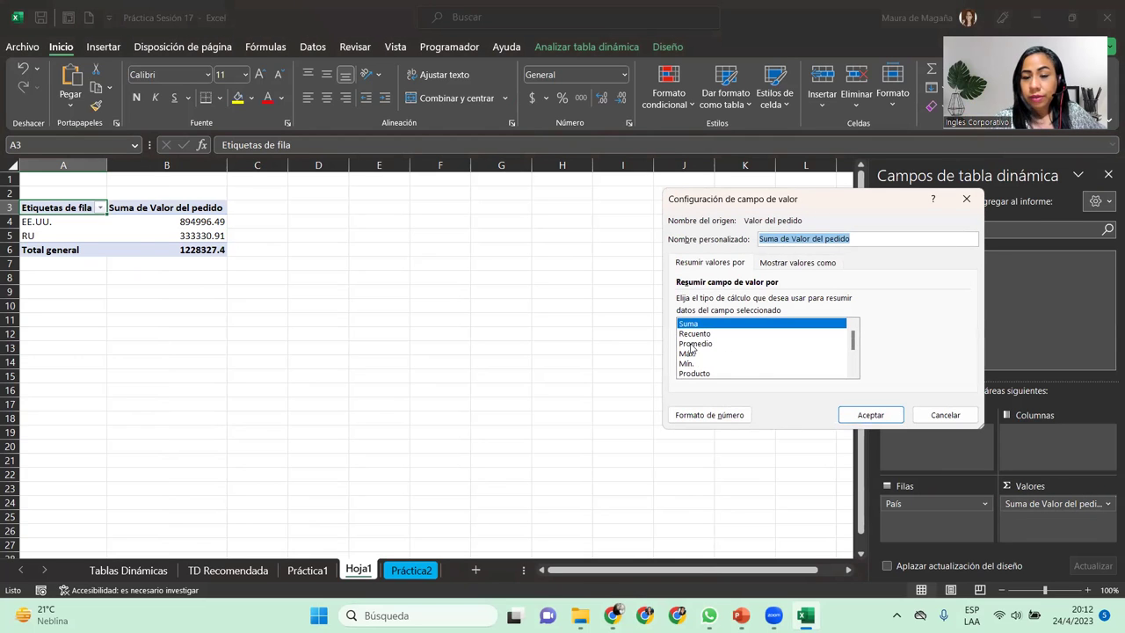
Format the order-value sums as Contabilidad with the Español (El Salvador) $ symbol.
{"action": "left_click", "coordinate": [721, 414]}
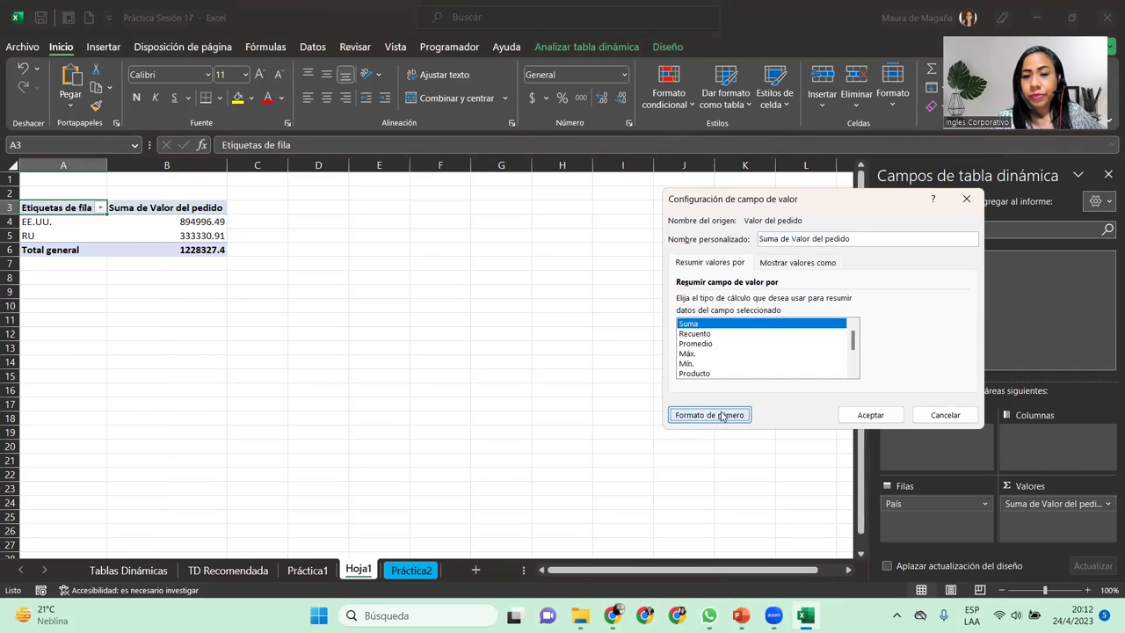
{"action": "left_click", "coordinate": [661, 224]}
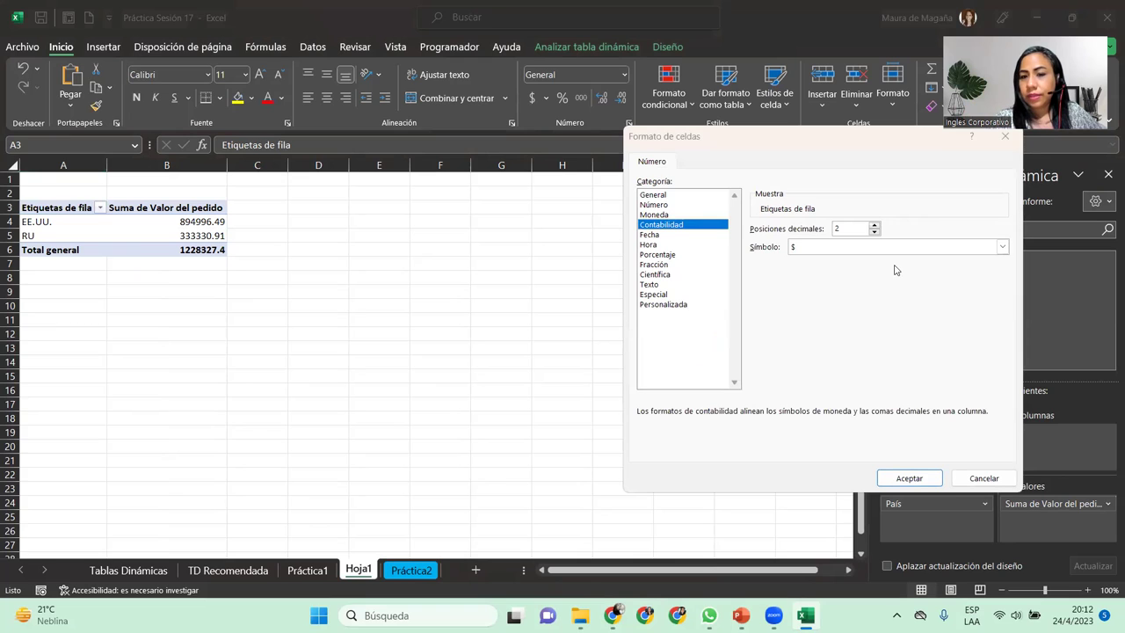
{"action": "left_click", "coordinate": [1001, 246]}
{"action": "left_click", "coordinate": [1001, 246]}
{"action": "left_click", "coordinate": [1002, 246]}
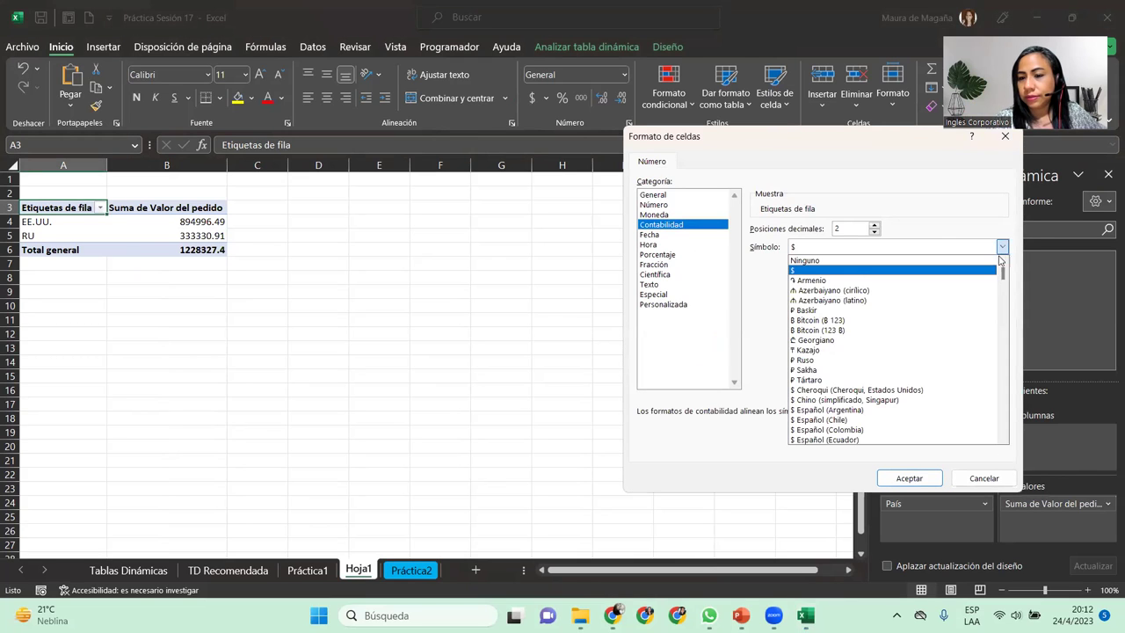
{"action": "scroll", "coordinate": [1004, 432], "scroll_direction": "down", "scroll_amount": 5}
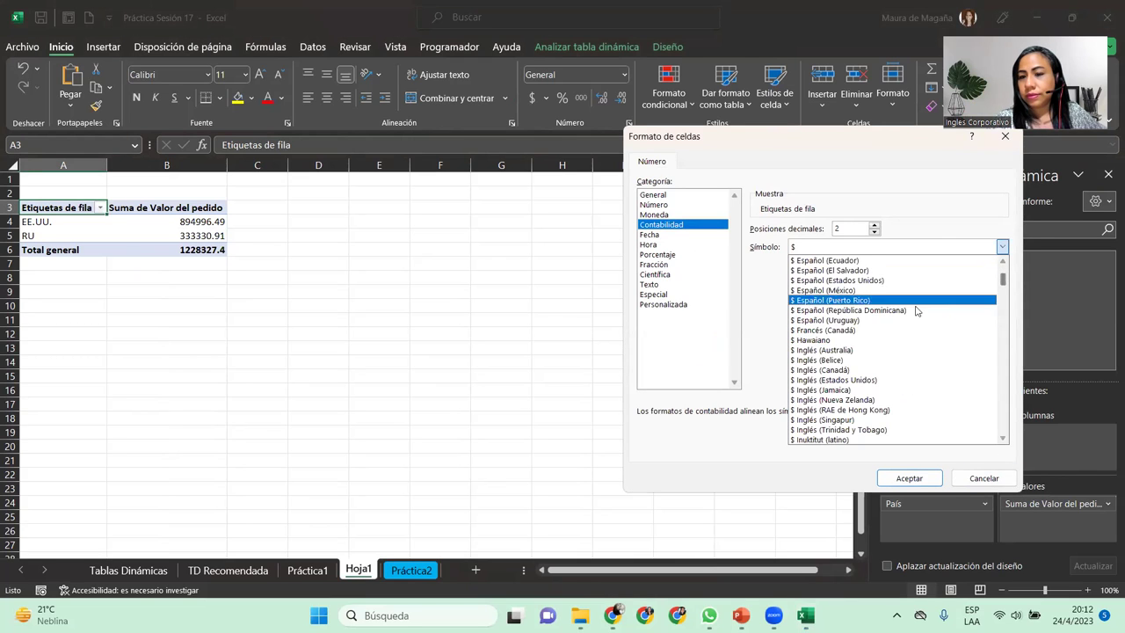
{"action": "left_click", "coordinate": [898, 271]}
{"action": "left_click", "coordinate": [901, 481]}
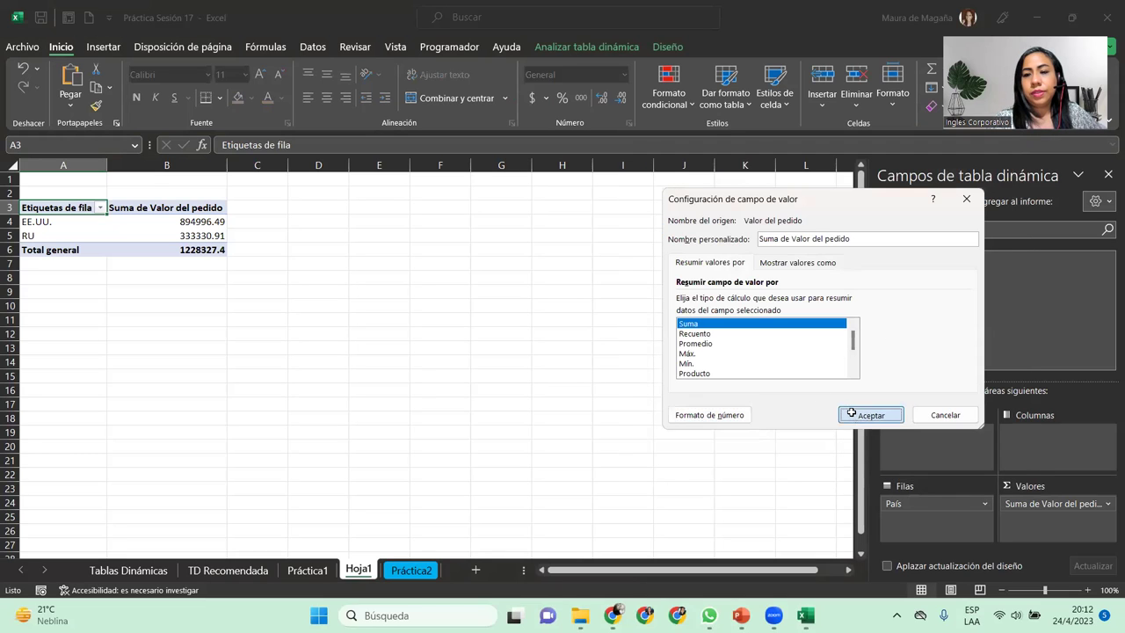
{"action": "left_click", "coordinate": [846, 414]}
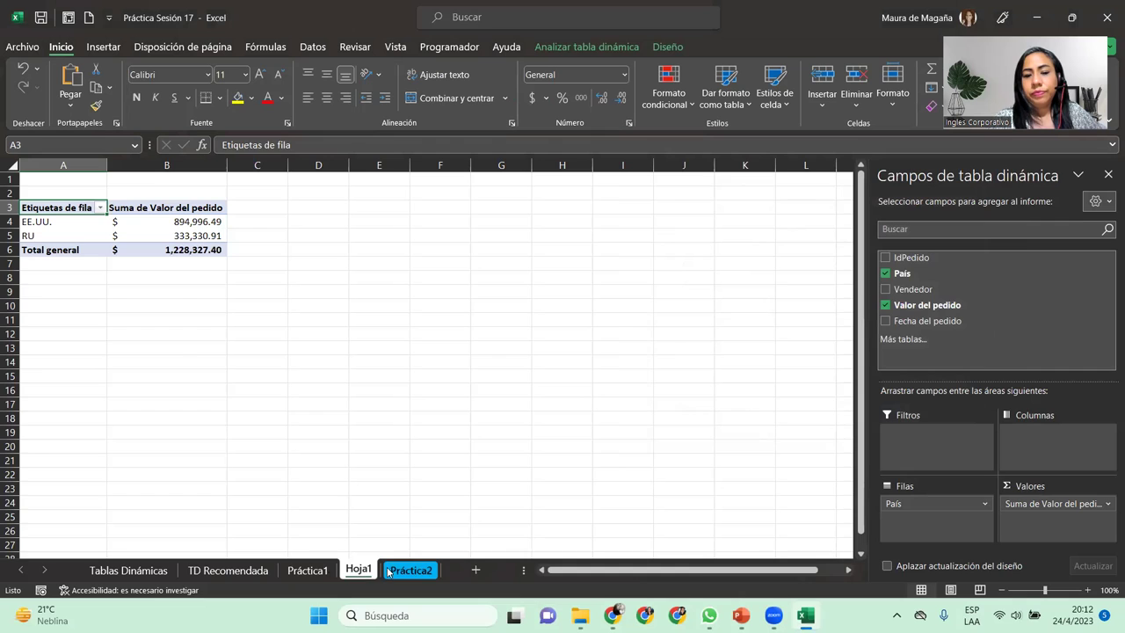
{"action": "left_click", "coordinate": [400, 570]}
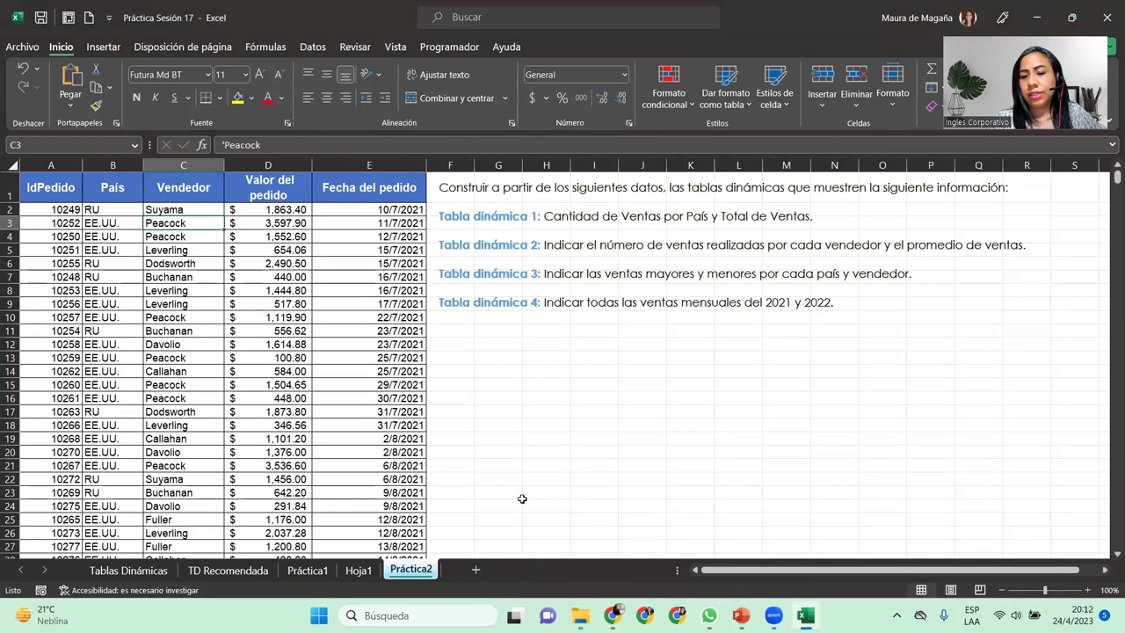
Add a País count to the values, showing 584 EE.UU. and 215 RU orders.
{"action": "left_click", "coordinate": [358, 570]}
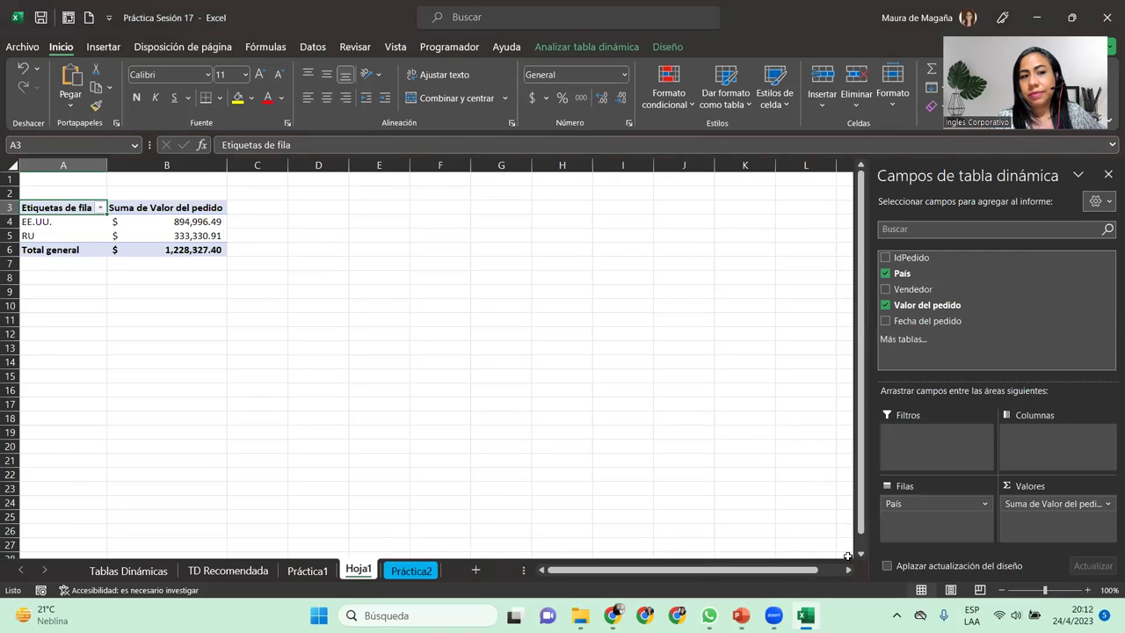
{"action": "mouse_move", "coordinate": [927, 321]}
{"action": "left_click_drag", "start_coordinate": [908, 276], "coordinate": [1051, 523]}
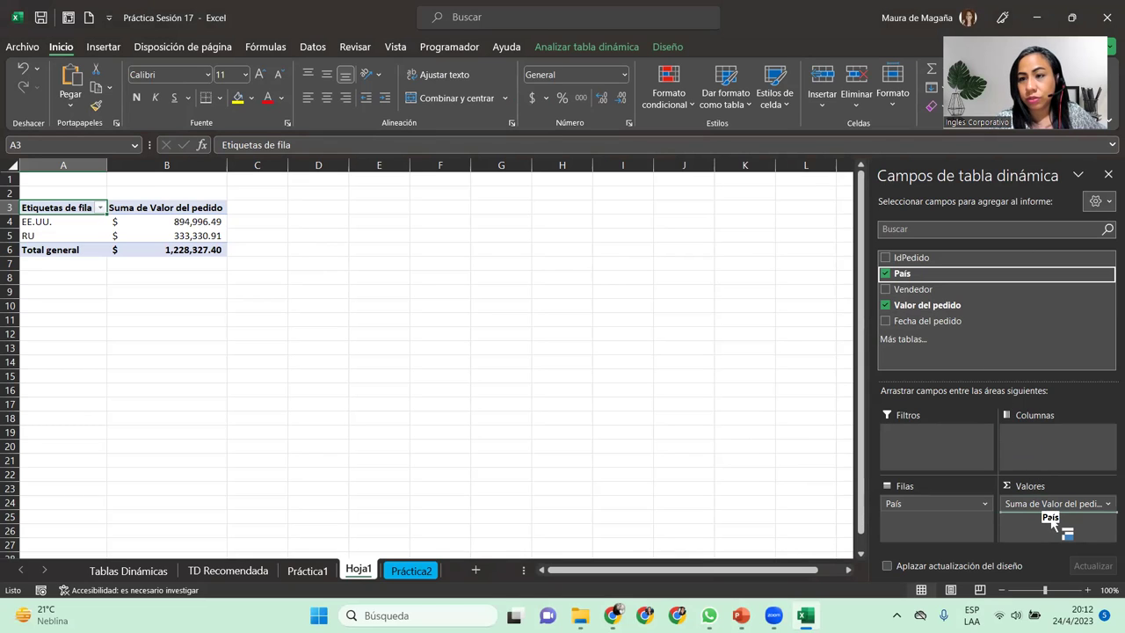
{"action": "left_click_drag", "start_coordinate": [1052, 522], "coordinate": [1052, 520]}
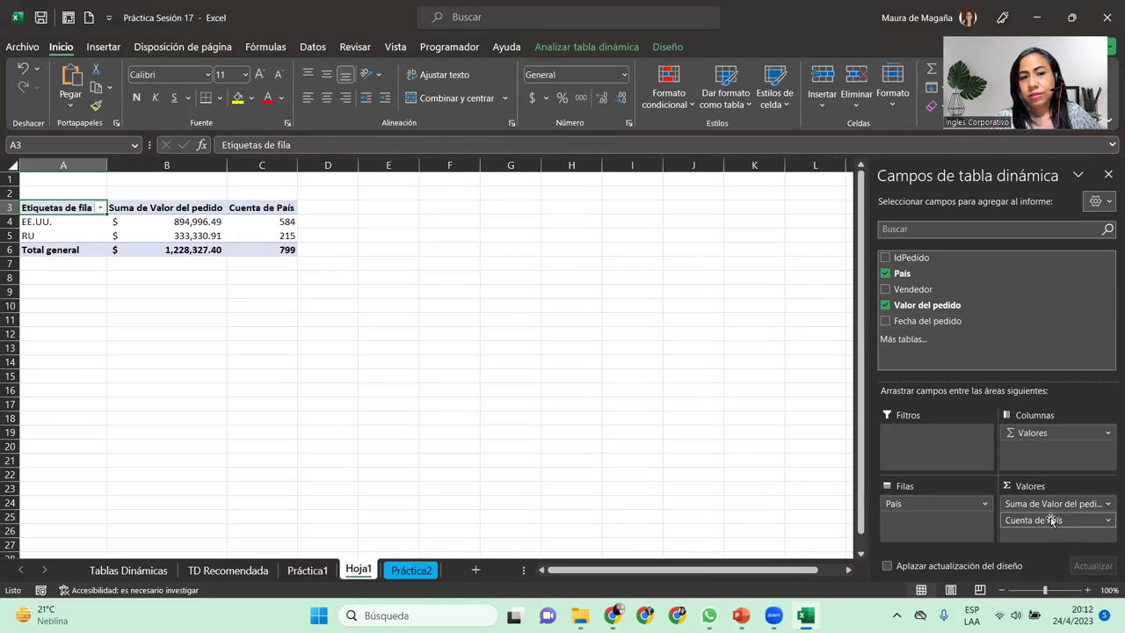
{"action": "left_click", "coordinate": [255, 218]}
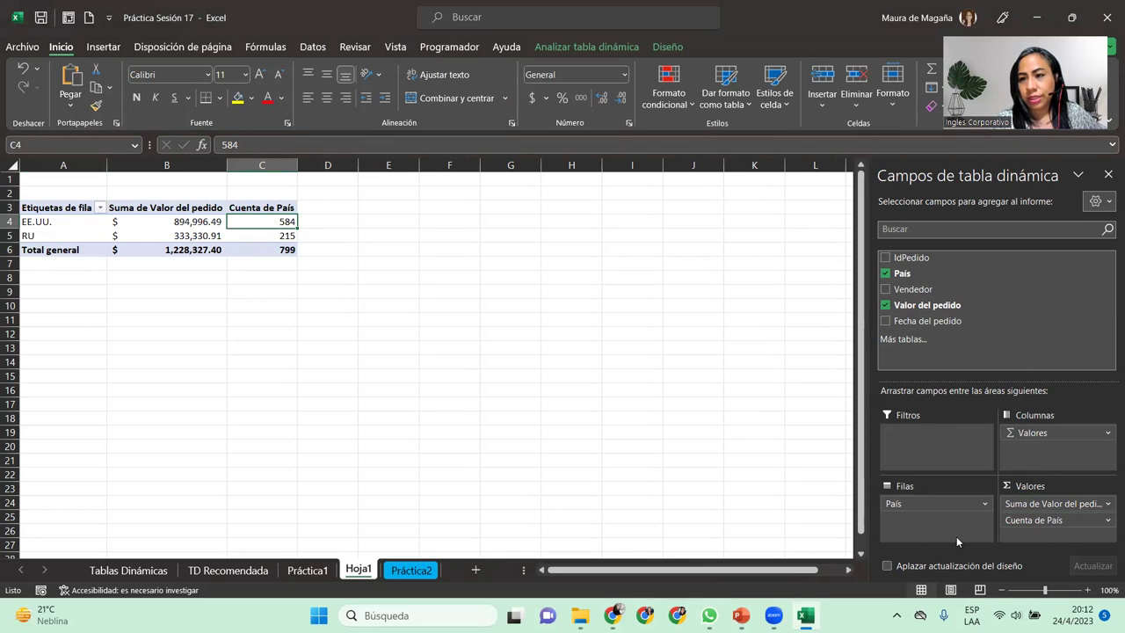
Give the Cuenta de País value field the custom name 'Cantidad de ventas'.
{"action": "left_click", "coordinate": [1091, 520]}
{"action": "left_click", "coordinate": [1094, 505]}
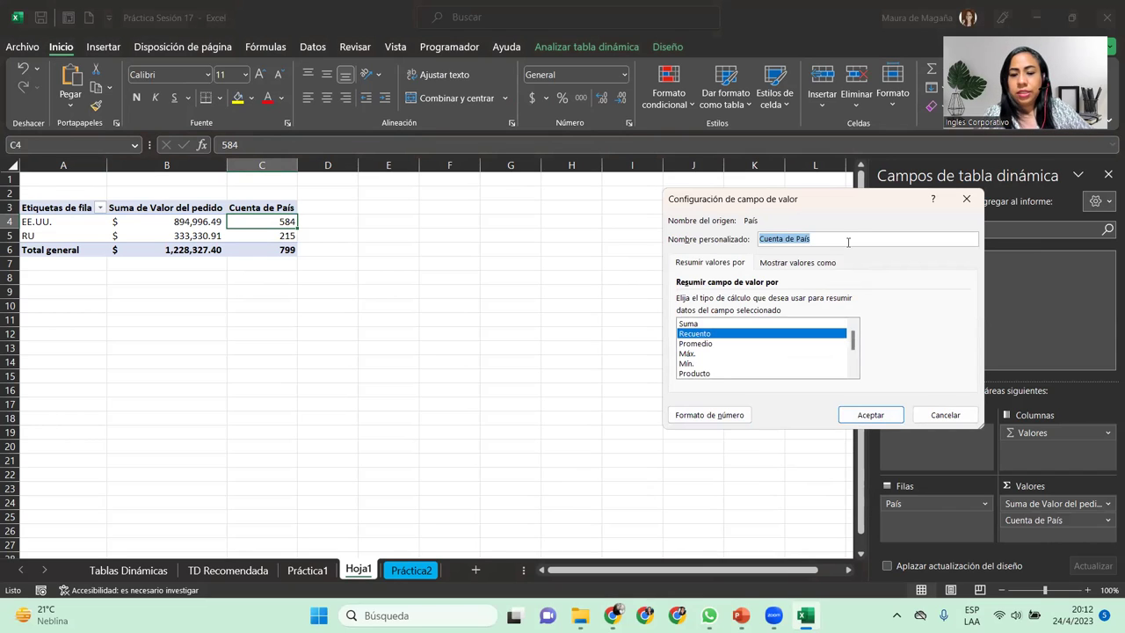
{"action": "type", "text": "Cantidad de ventas"}
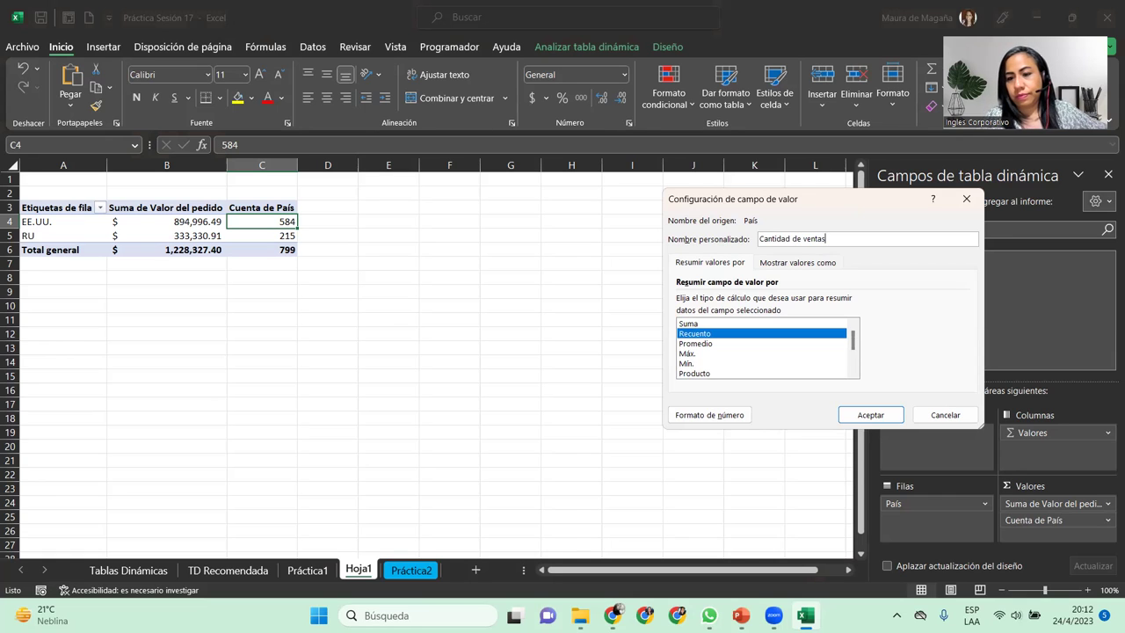
{"action": "key", "text": "Return"}
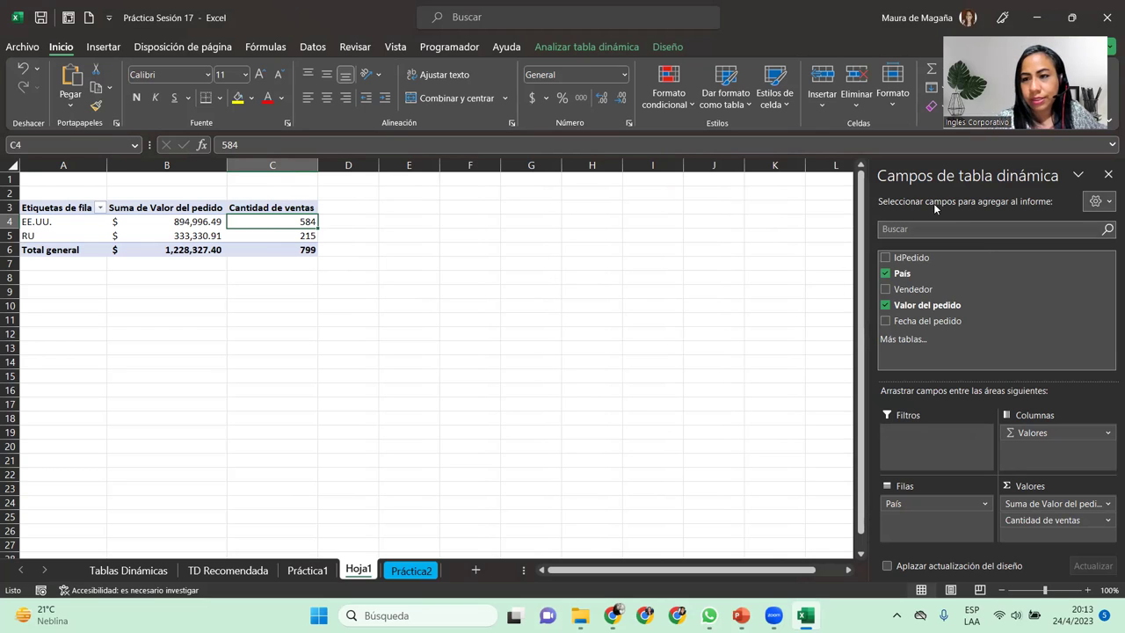
{"action": "mouse_move", "coordinate": [982, 320]}
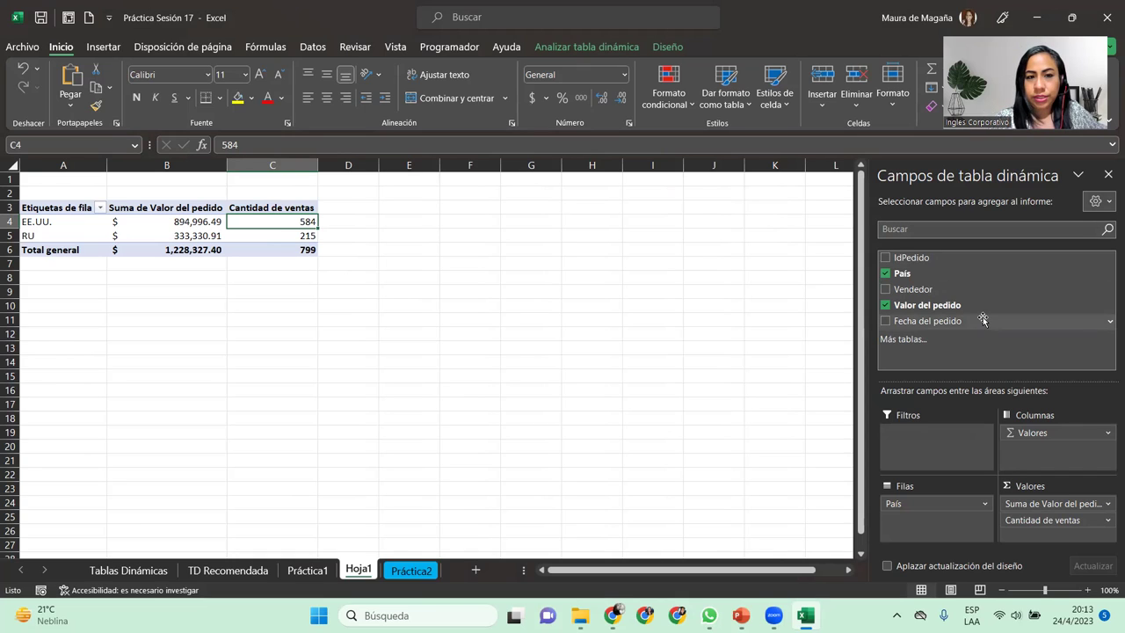
{"action": "left_click", "coordinate": [190, 203]}
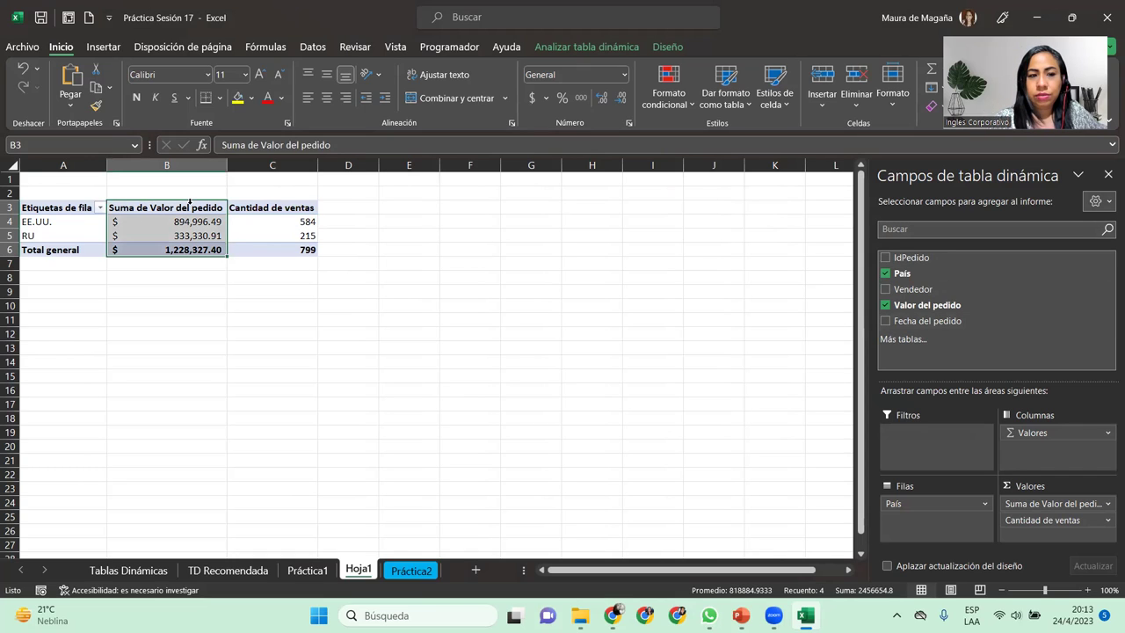
{"action": "left_click", "coordinate": [192, 208]}
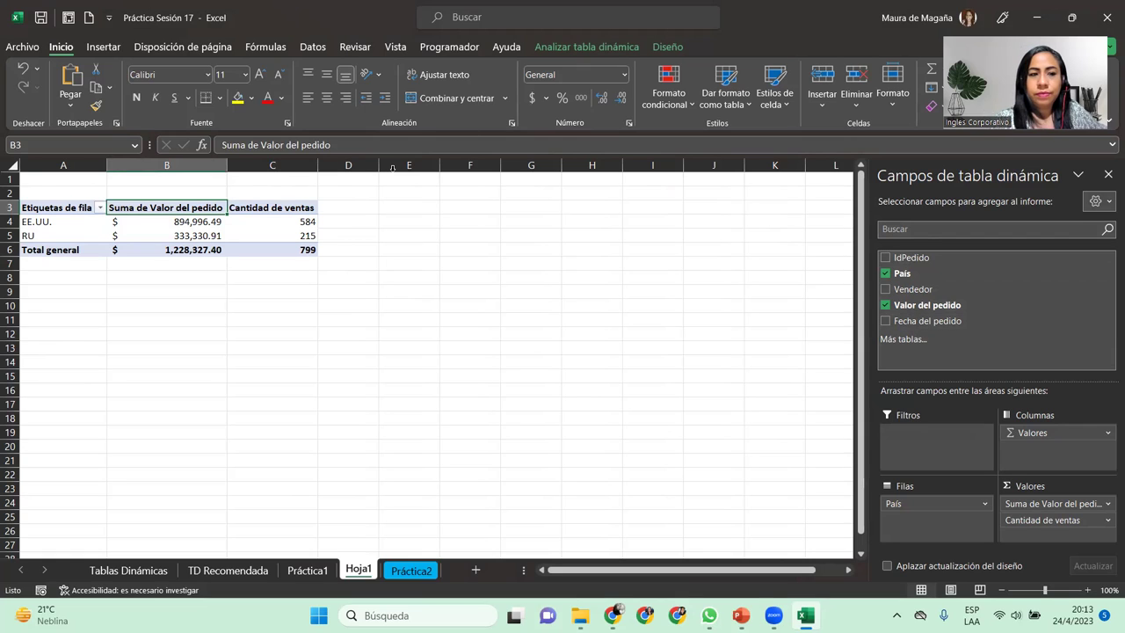
{"action": "left_click", "coordinate": [93, 221]}
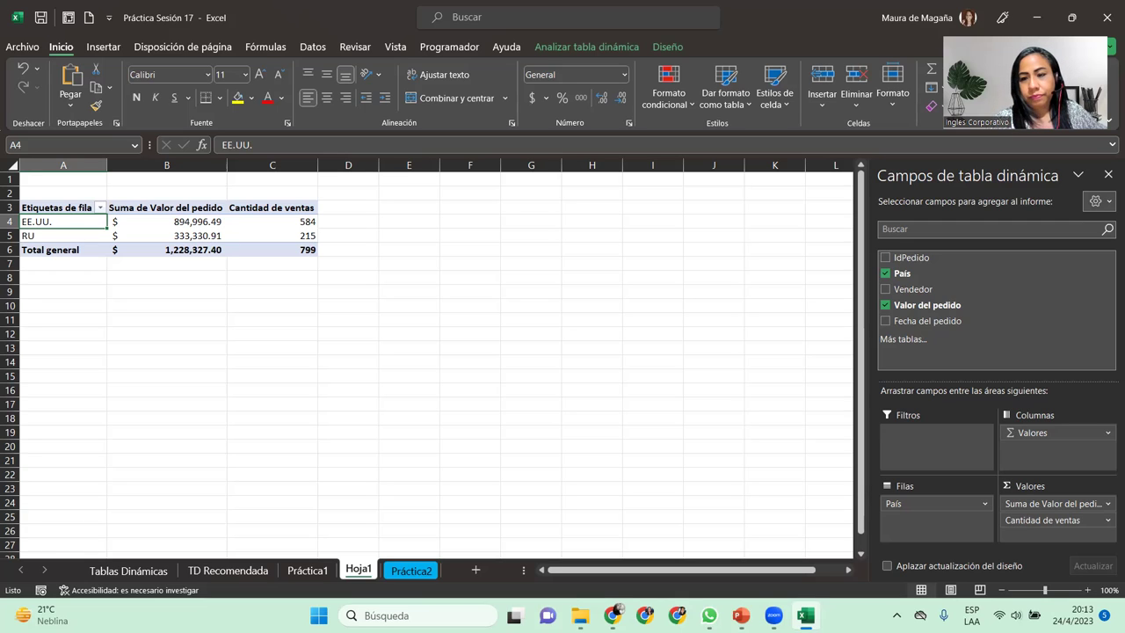
{"action": "left_click", "coordinate": [413, 570]}
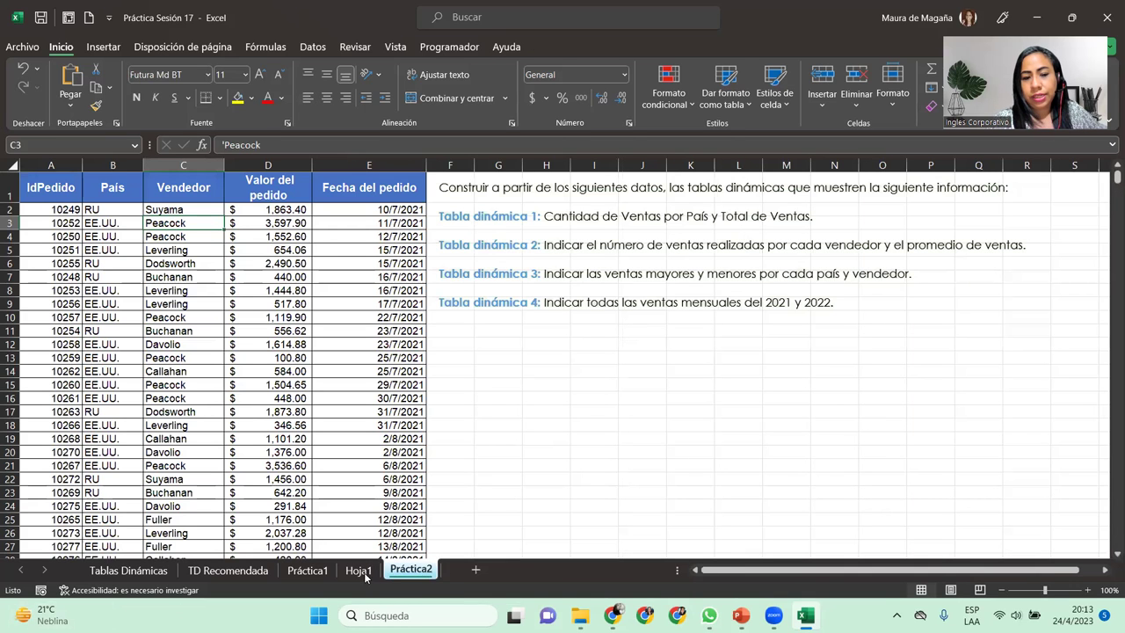
{"action": "left_click", "coordinate": [358, 570]}
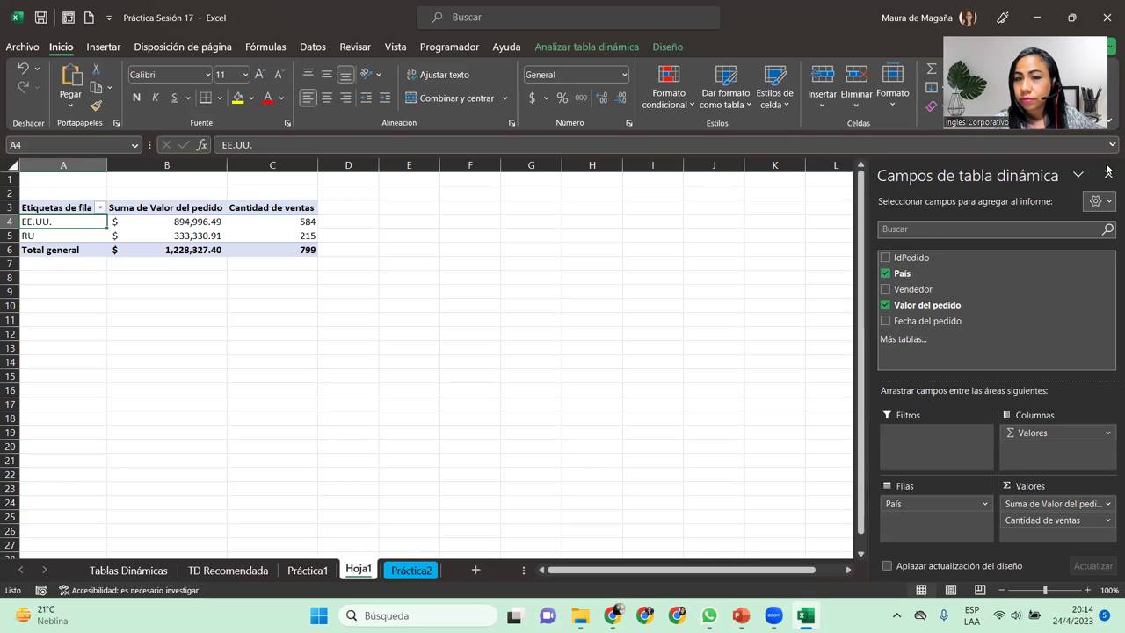
Cancel the order-value number format settings unchanged and switch to the Tablas Dinámicas sheet.
{"action": "left_click", "coordinate": [1093, 507]}
{"action": "left_click", "coordinate": [1089, 489]}
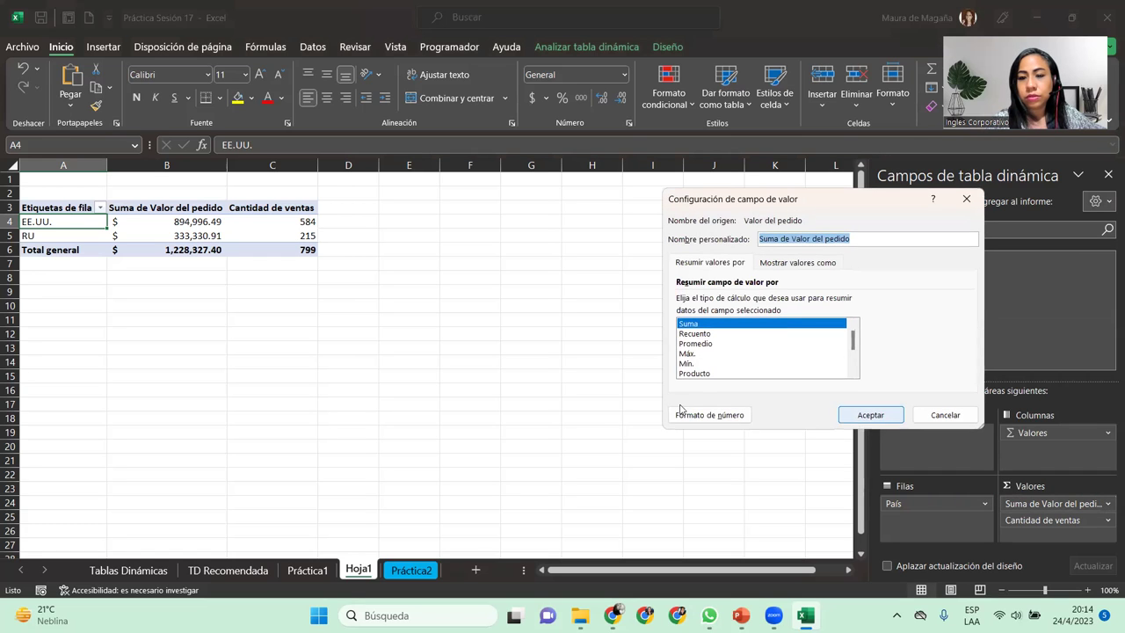
{"action": "left_click", "coordinate": [703, 415]}
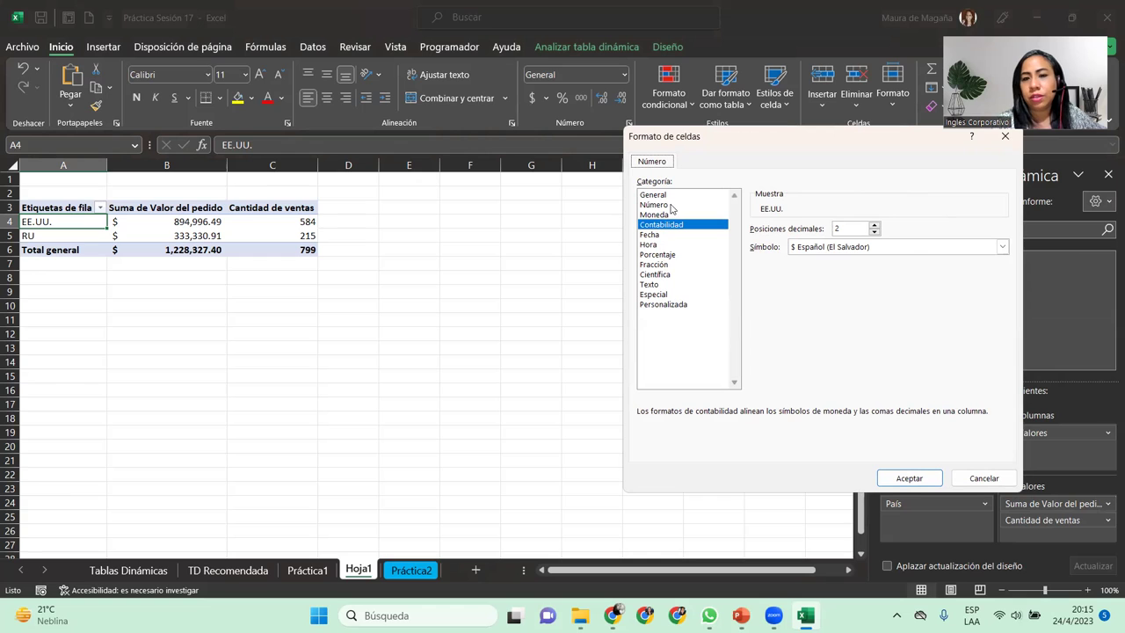
{"action": "left_click", "coordinate": [980, 479]}
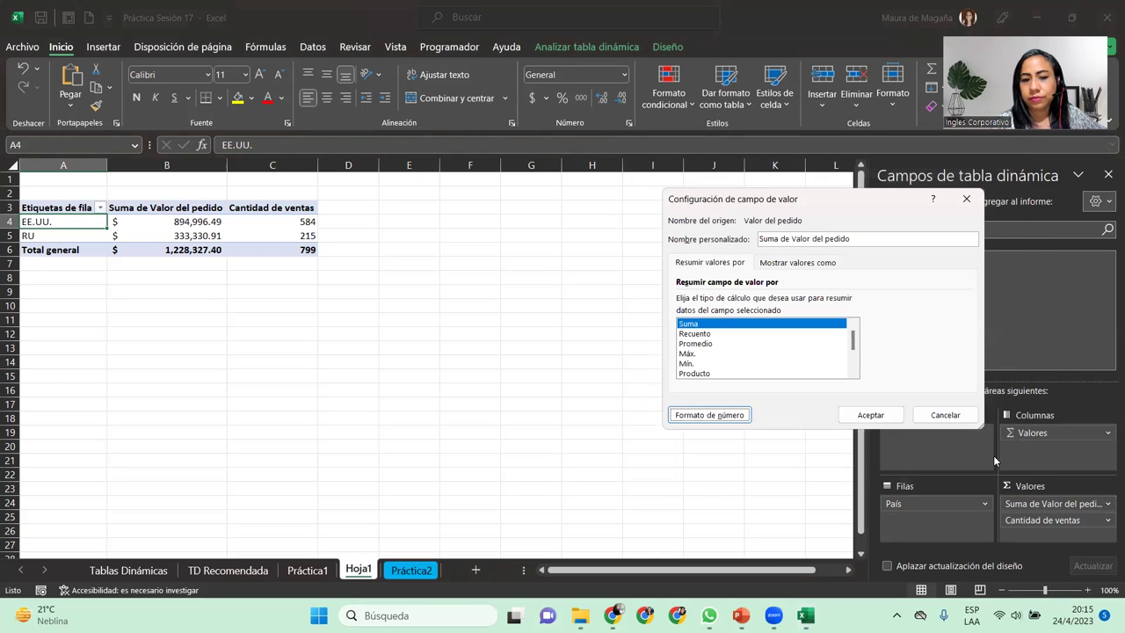
{"action": "left_click", "coordinate": [945, 415]}
{"action": "left_click", "coordinate": [142, 570]}
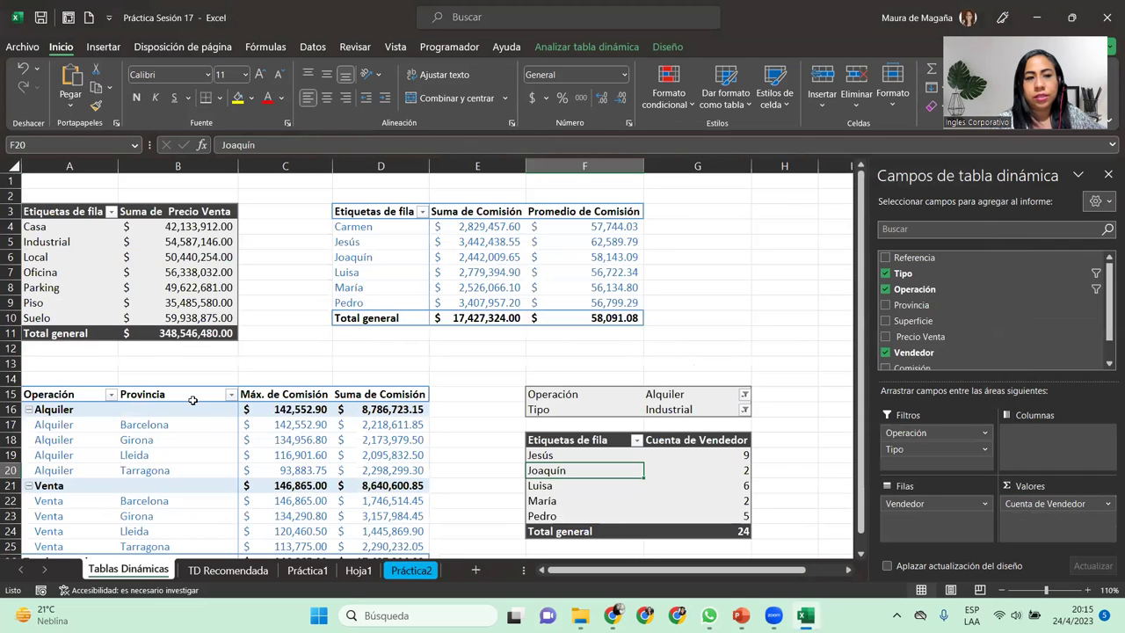
Inspect totals and commission values in the Tablas Dinámicas example pivots.
{"action": "left_click", "coordinate": [173, 238]}
{"action": "left_click", "coordinate": [615, 243]}
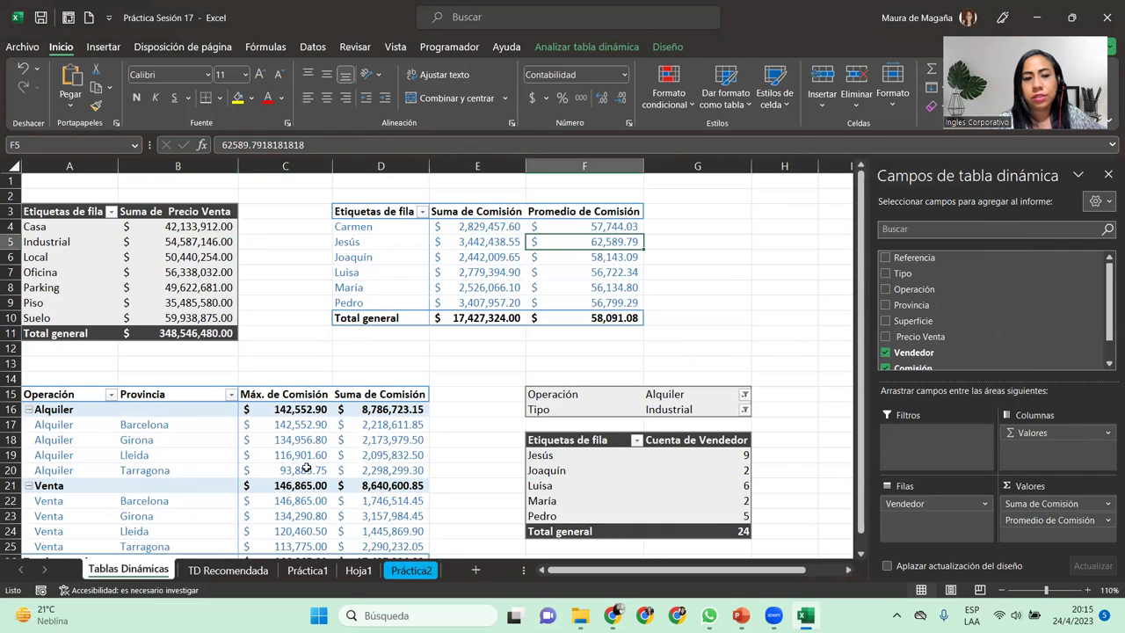
{"action": "left_click", "coordinate": [265, 457]}
{"action": "left_click_drag", "start_coordinate": [863, 316], "coordinate": [863, 323]}
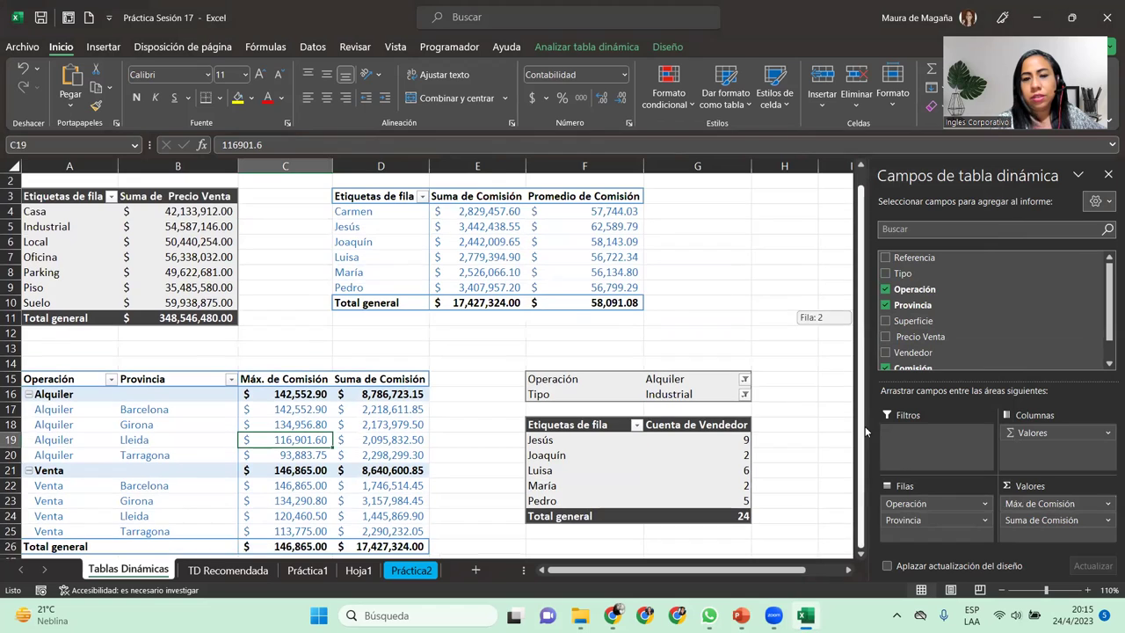
Inspect salesperson commission and sale price totals on TD Recomendada, then return to Práctica2.
{"action": "left_click", "coordinate": [246, 571]}
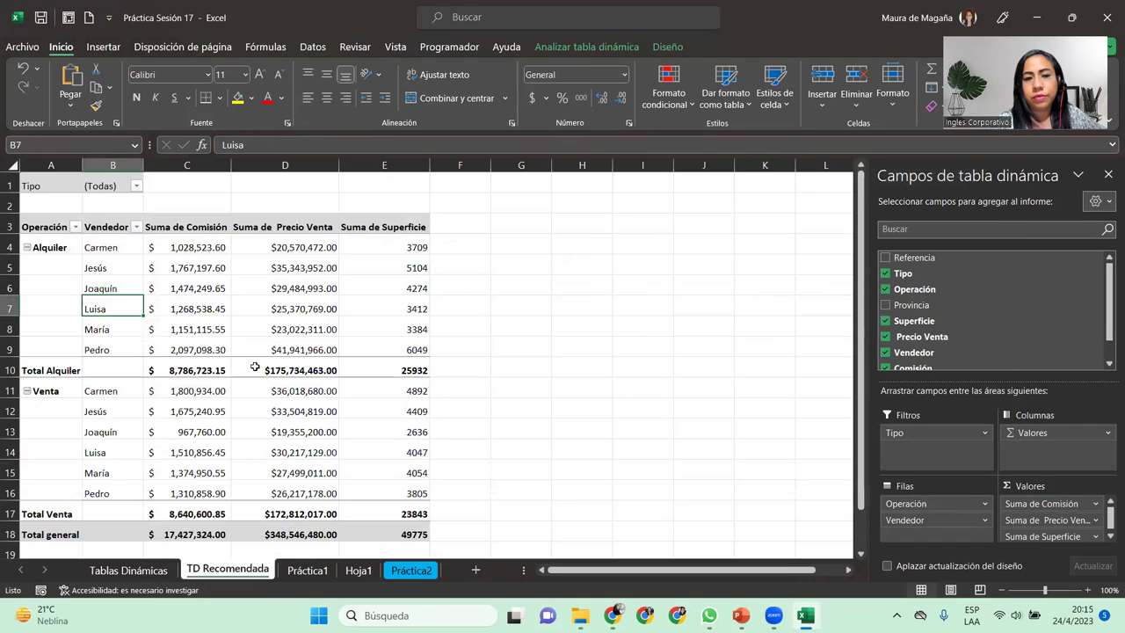
{"action": "left_click", "coordinate": [197, 273]}
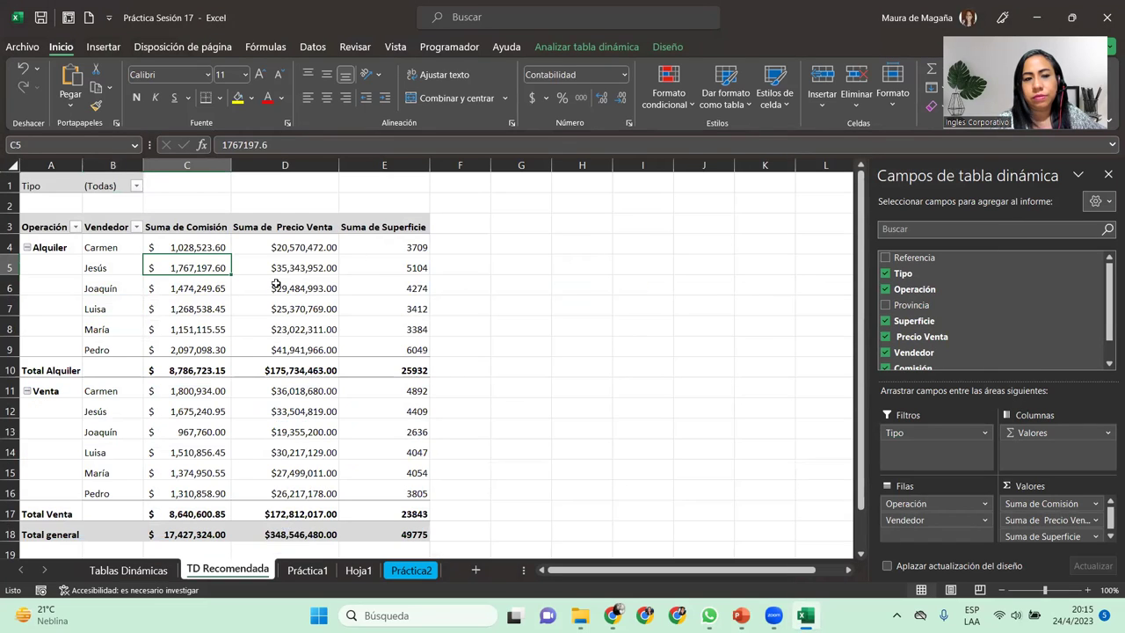
{"action": "left_click", "coordinate": [307, 306]}
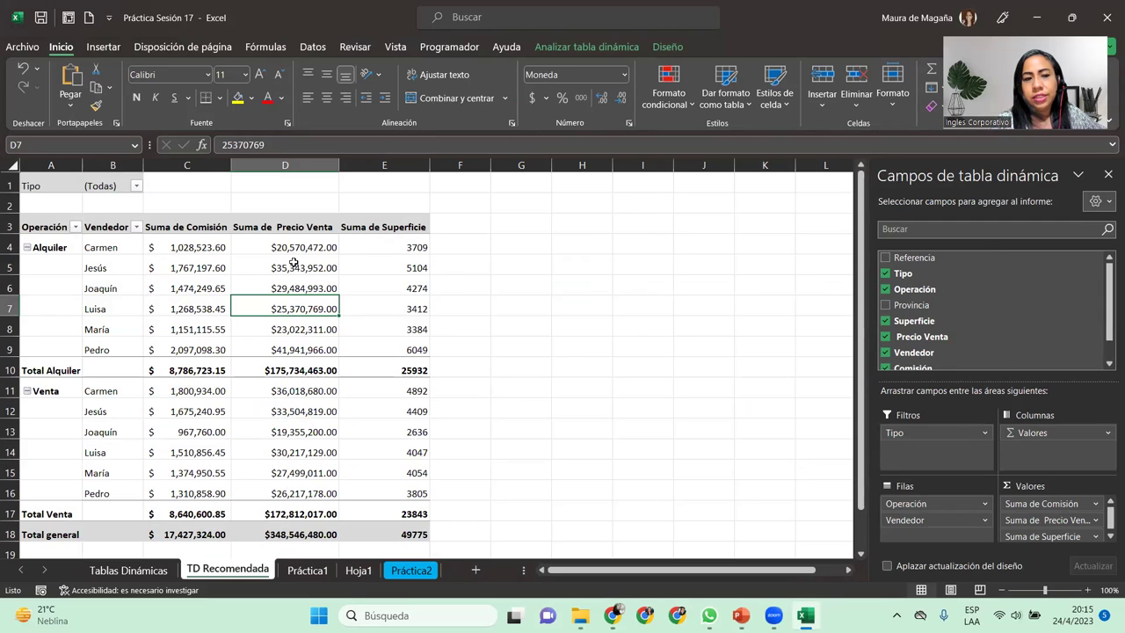
{"action": "left_click", "coordinate": [175, 285]}
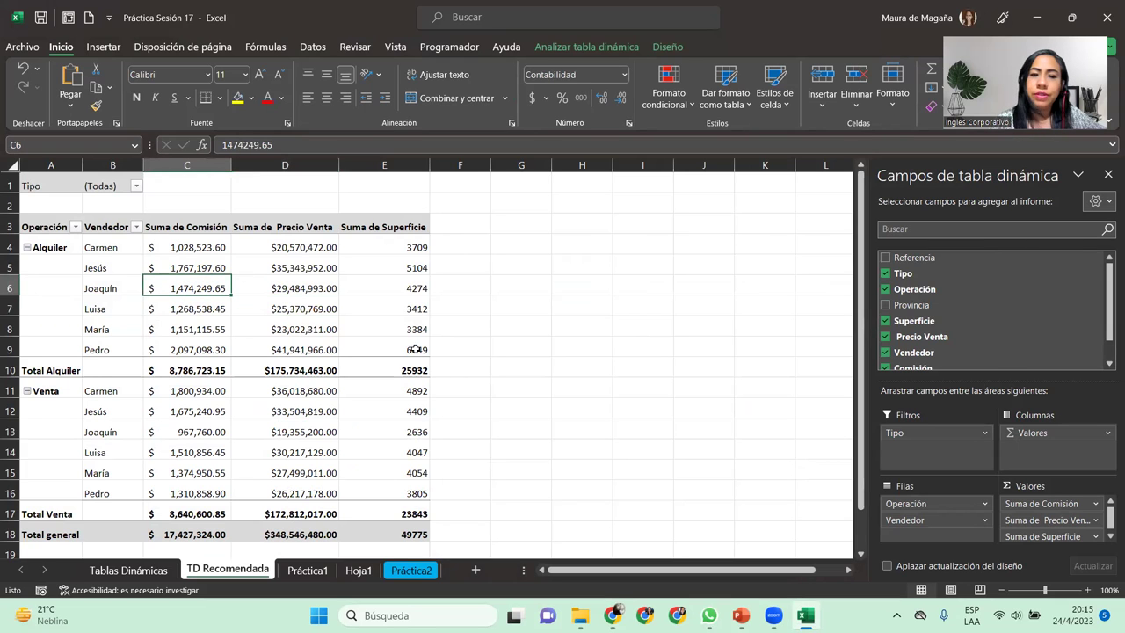
{"action": "left_click", "coordinate": [411, 570]}
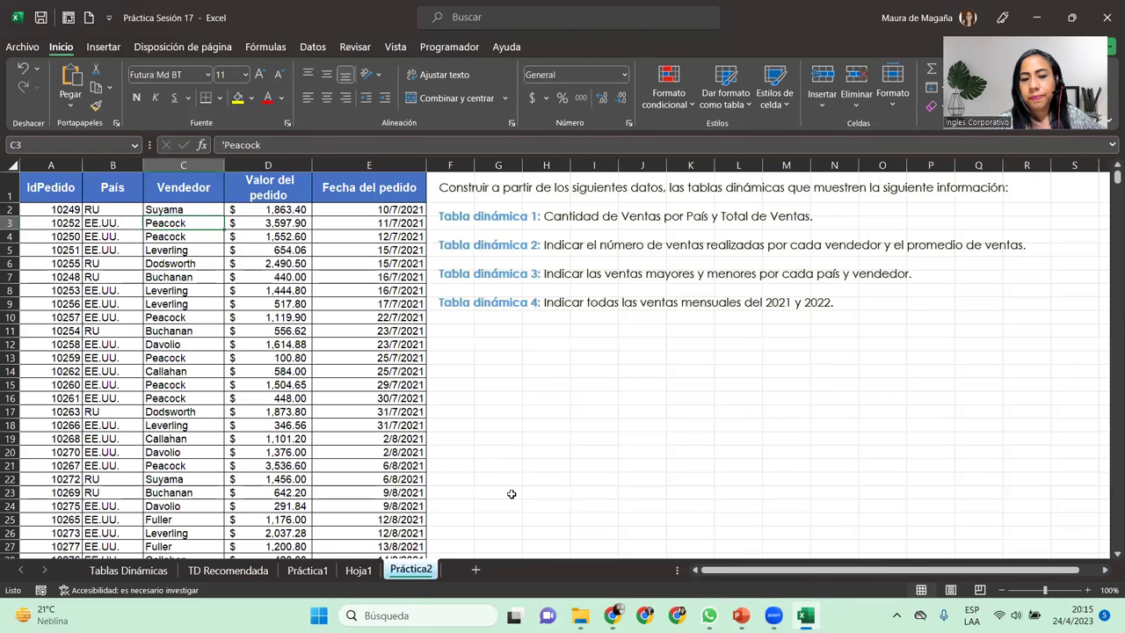
{"action": "left_click", "coordinate": [358, 570]}
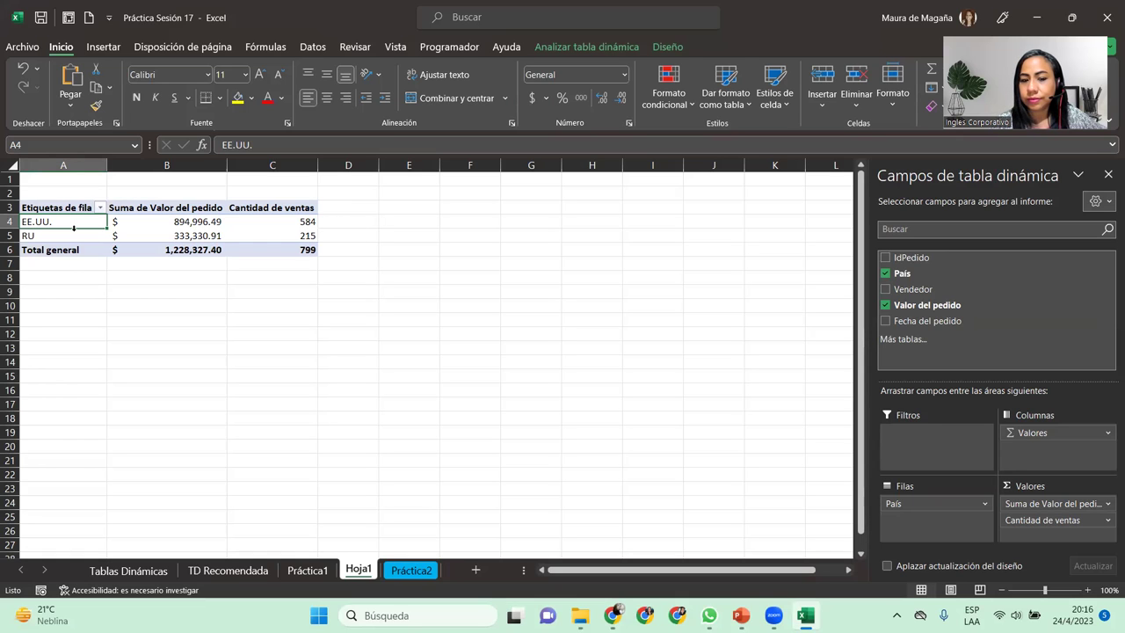
{"action": "left_click", "coordinate": [409, 571]}
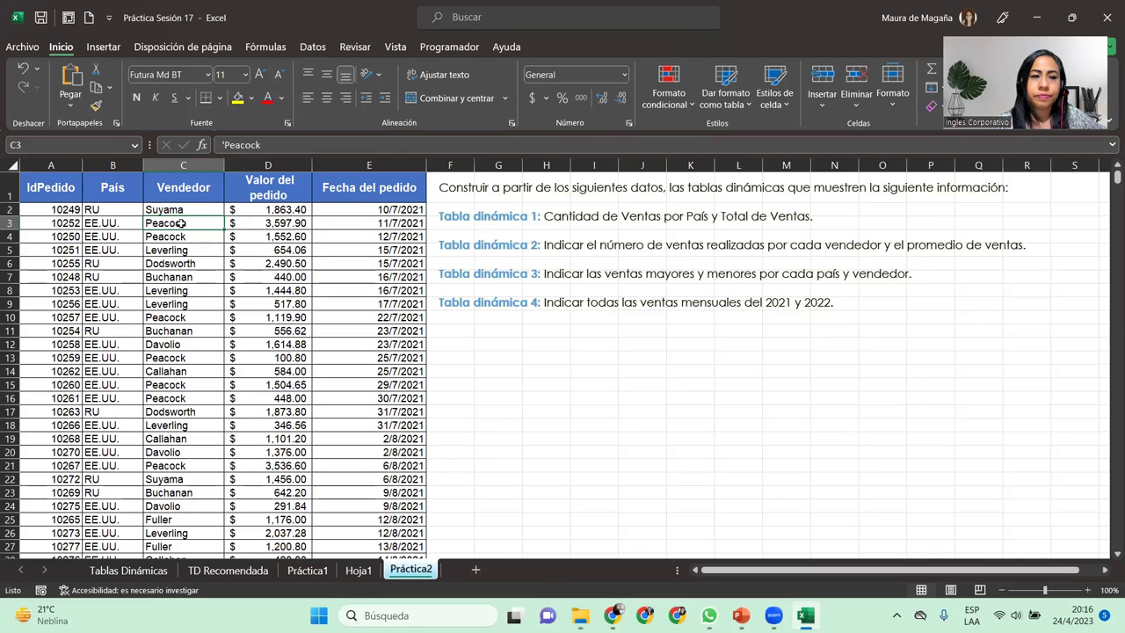
Insert TablaDinámica2 from the Práctica2 range A1:E800, placed on Hoja1 at cell A15.
{"action": "left_click", "coordinate": [103, 46]}
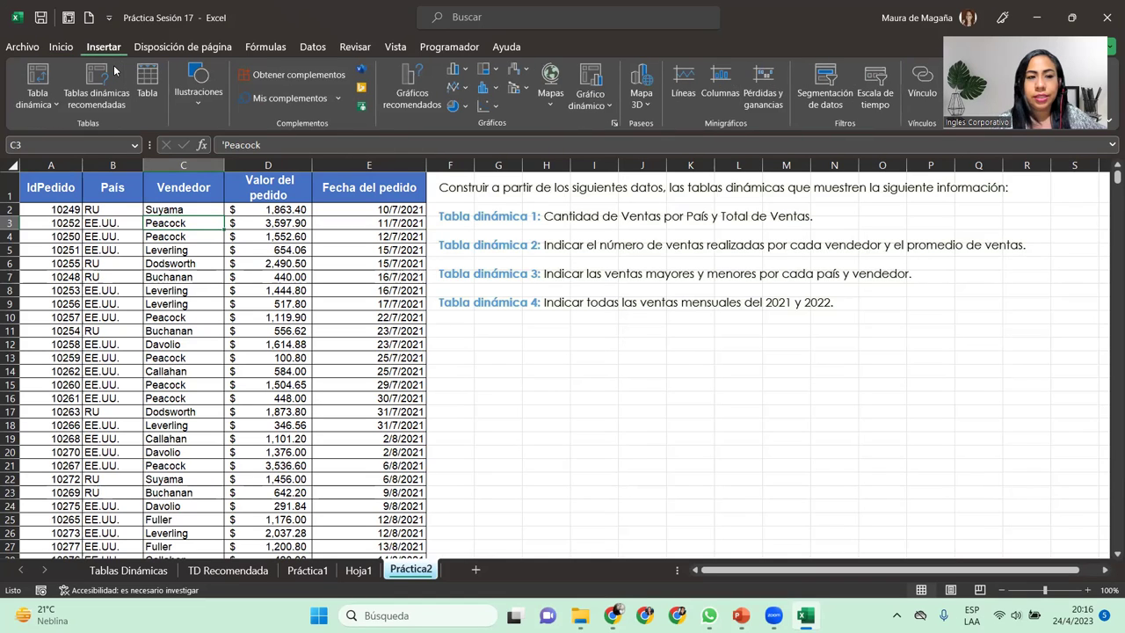
{"action": "left_click", "coordinate": [51, 93]}
{"action": "left_click", "coordinate": [61, 123]}
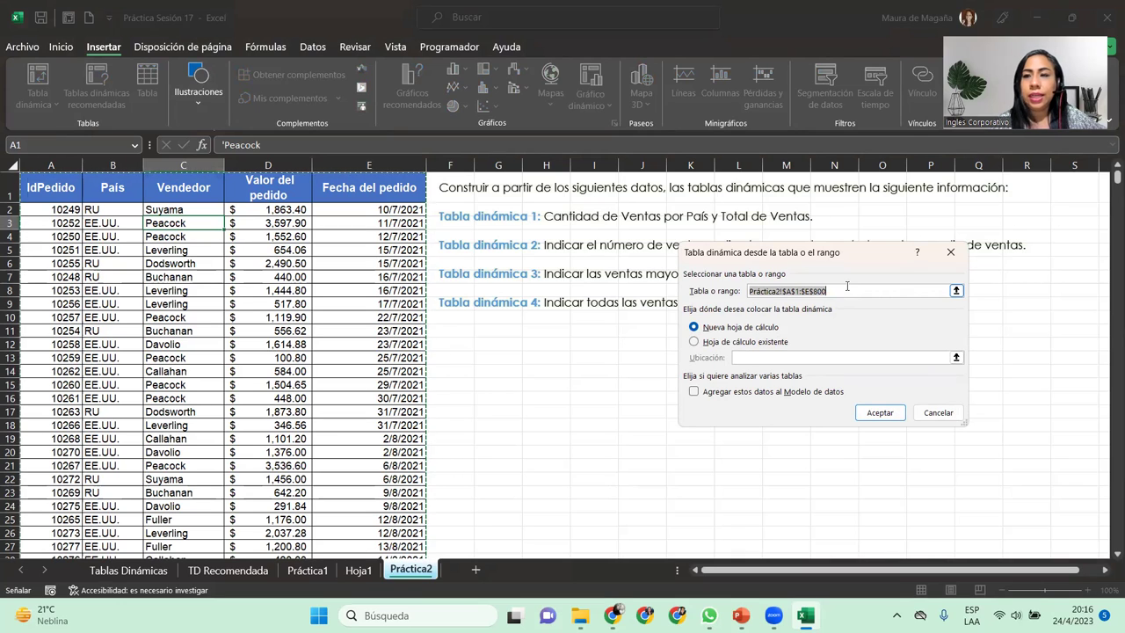
{"action": "left_click", "coordinate": [697, 343]}
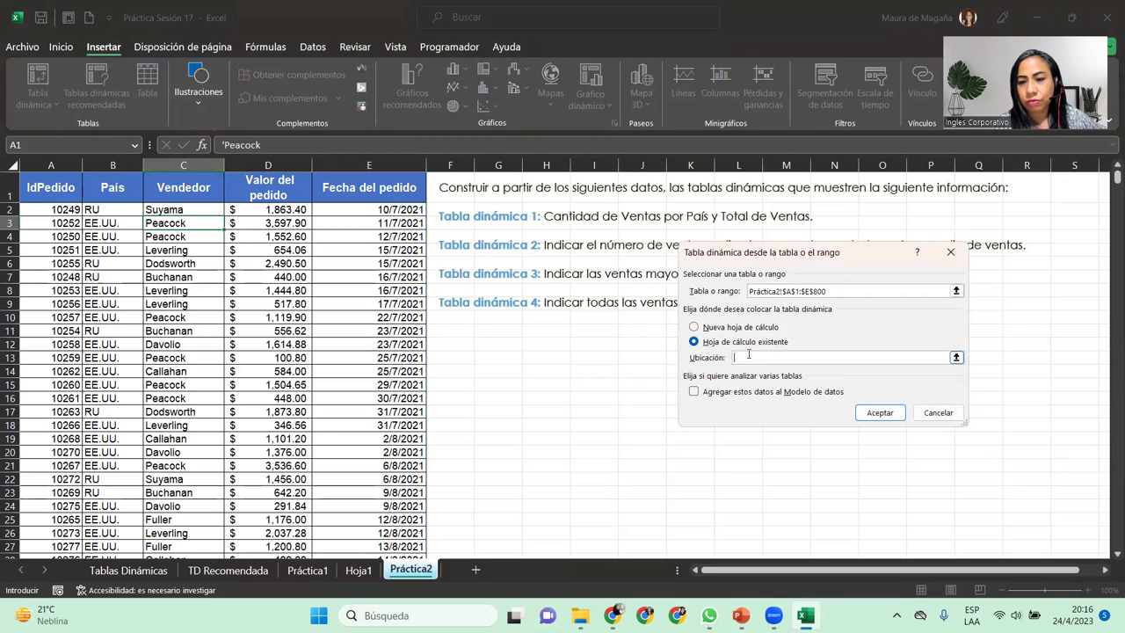
{"action": "left_click", "coordinate": [360, 569]}
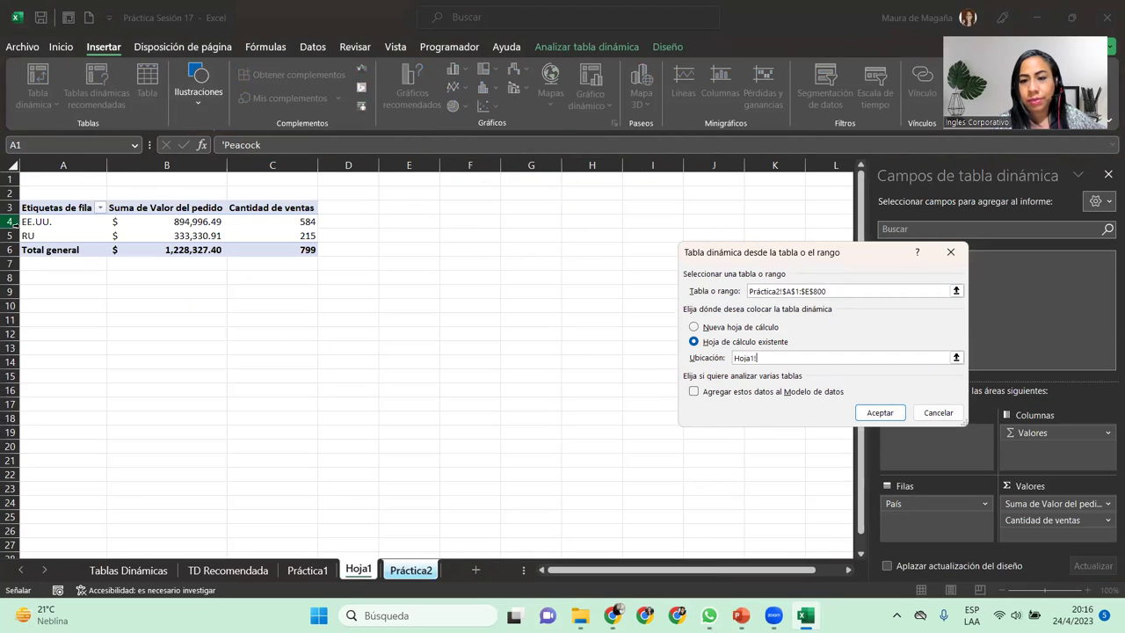
{"action": "left_click", "coordinate": [56, 375]}
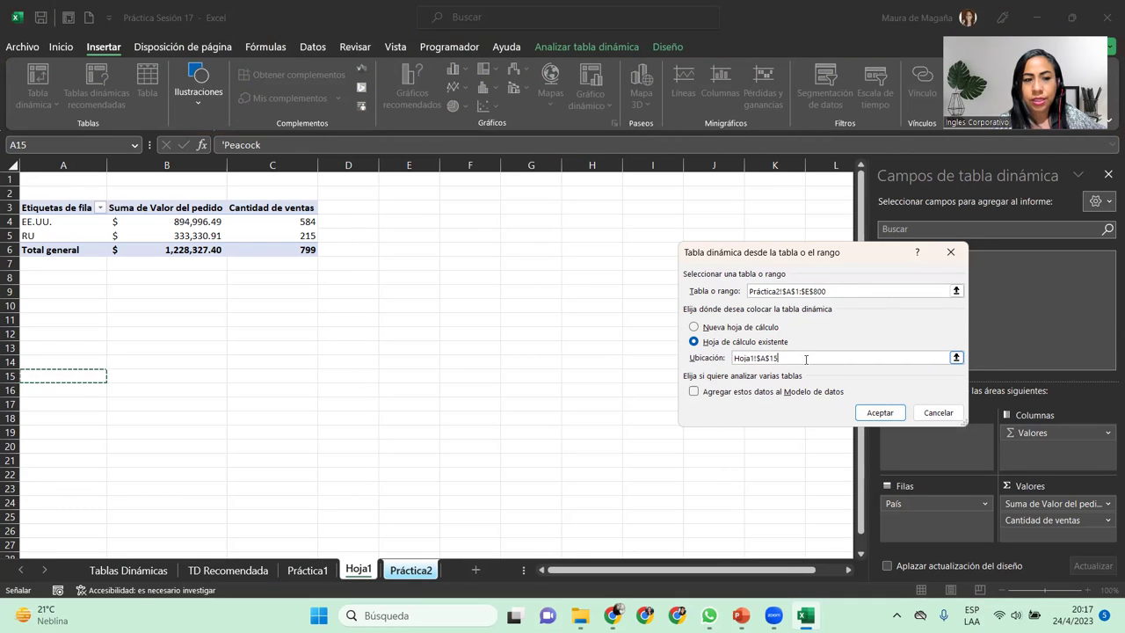
{"action": "left_click", "coordinate": [880, 413]}
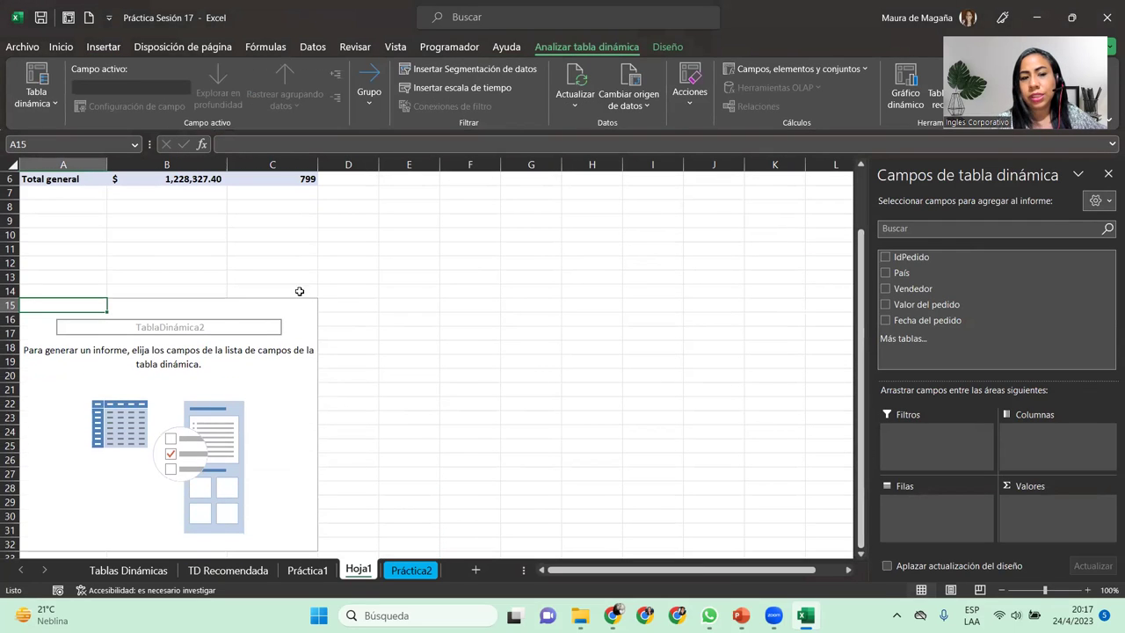
{"action": "mouse_move", "coordinate": [912, 289]}
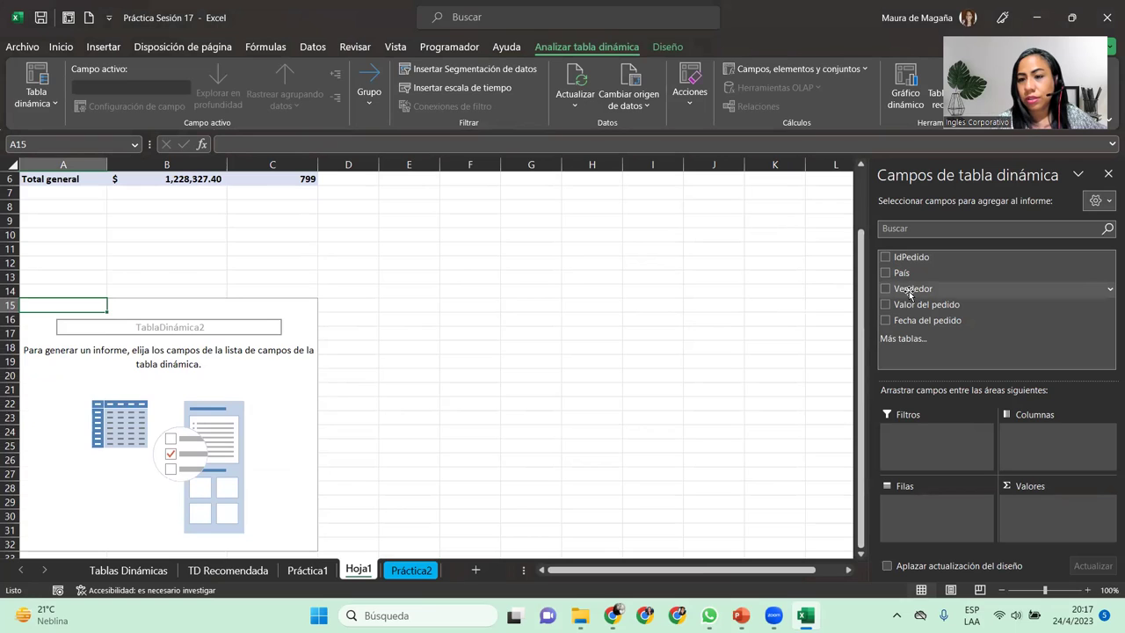
Put Vendedor in rows and values, rename the count 'Cantidad de ventas', then check King's and Suyama's counts.
{"action": "left_click_drag", "start_coordinate": [912, 288], "coordinate": [952, 504]}
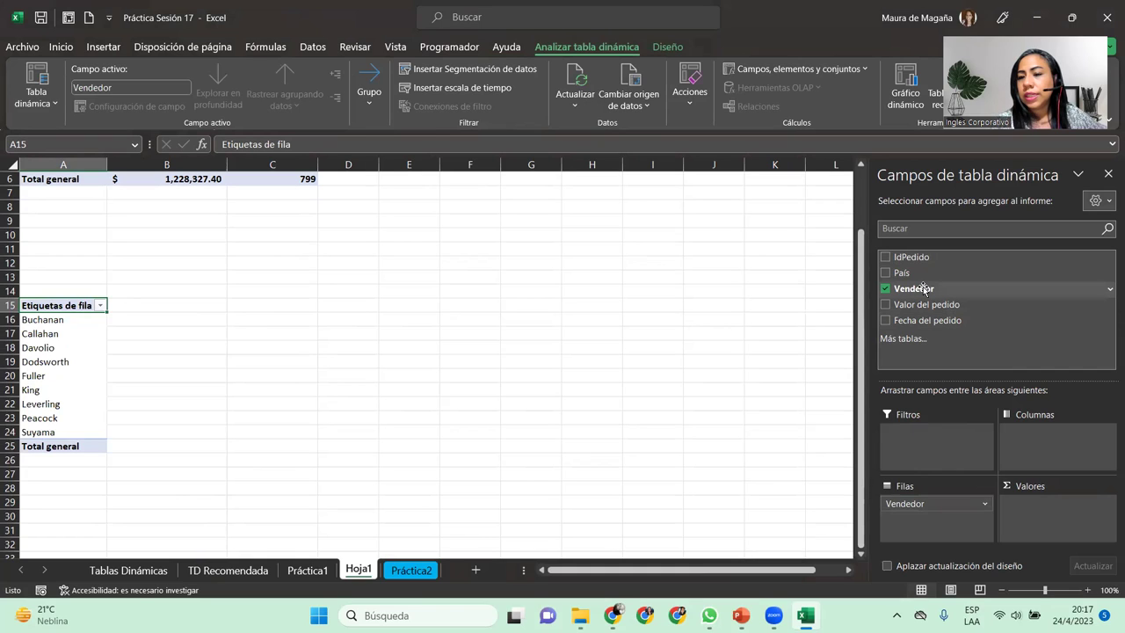
{"action": "left_click_drag", "start_coordinate": [923, 288], "coordinate": [1072, 512]}
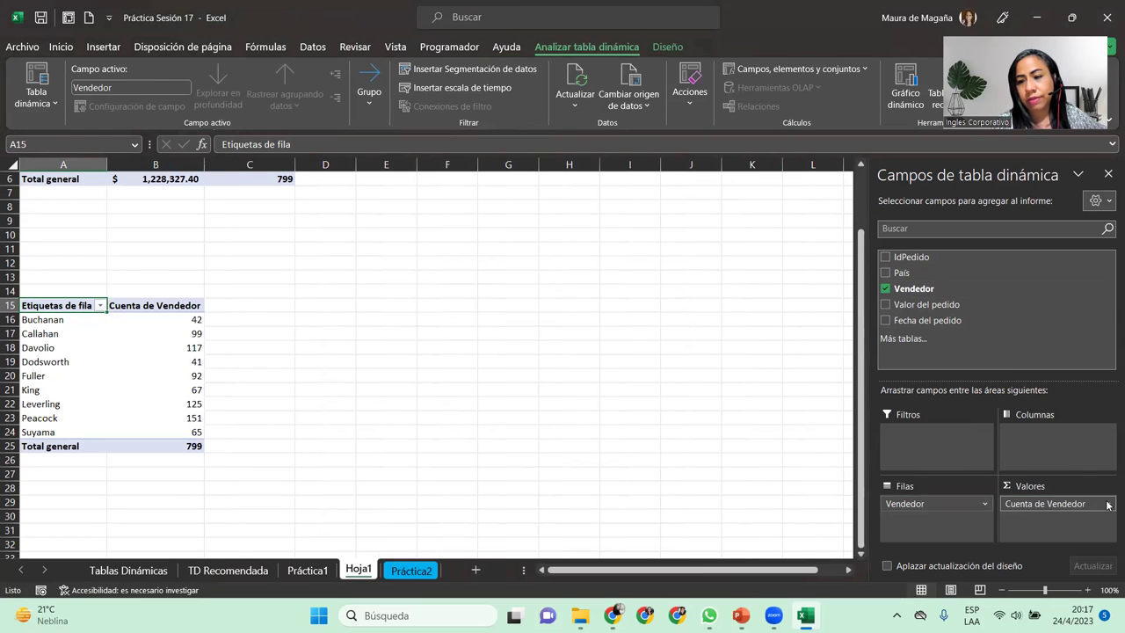
{"action": "left_click", "coordinate": [1107, 503]}
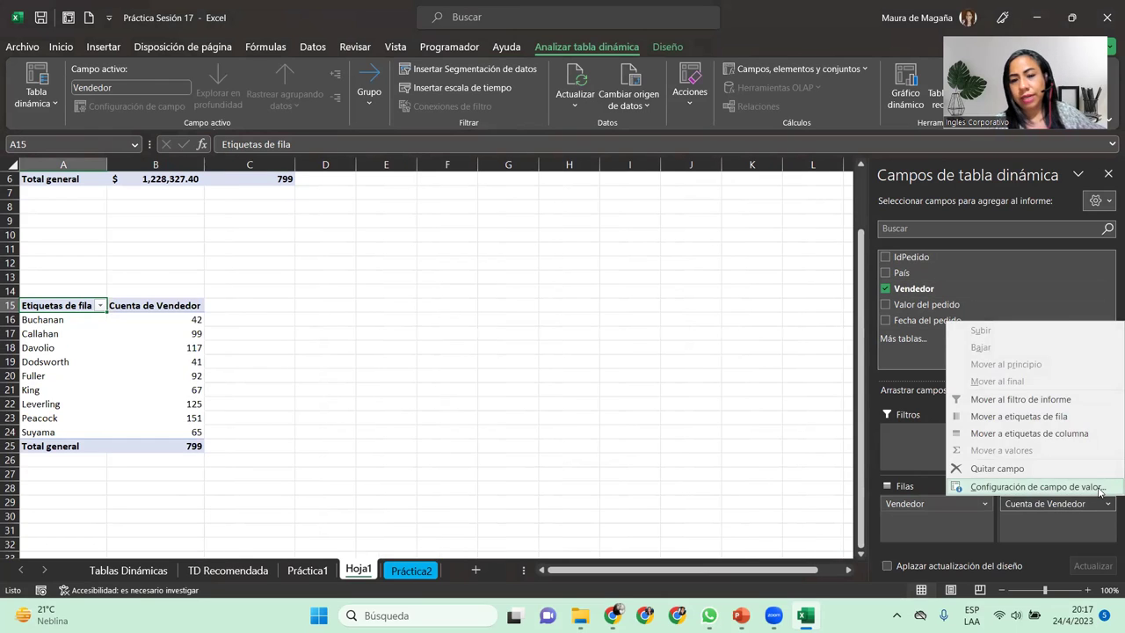
{"action": "left_click", "coordinate": [1024, 489]}
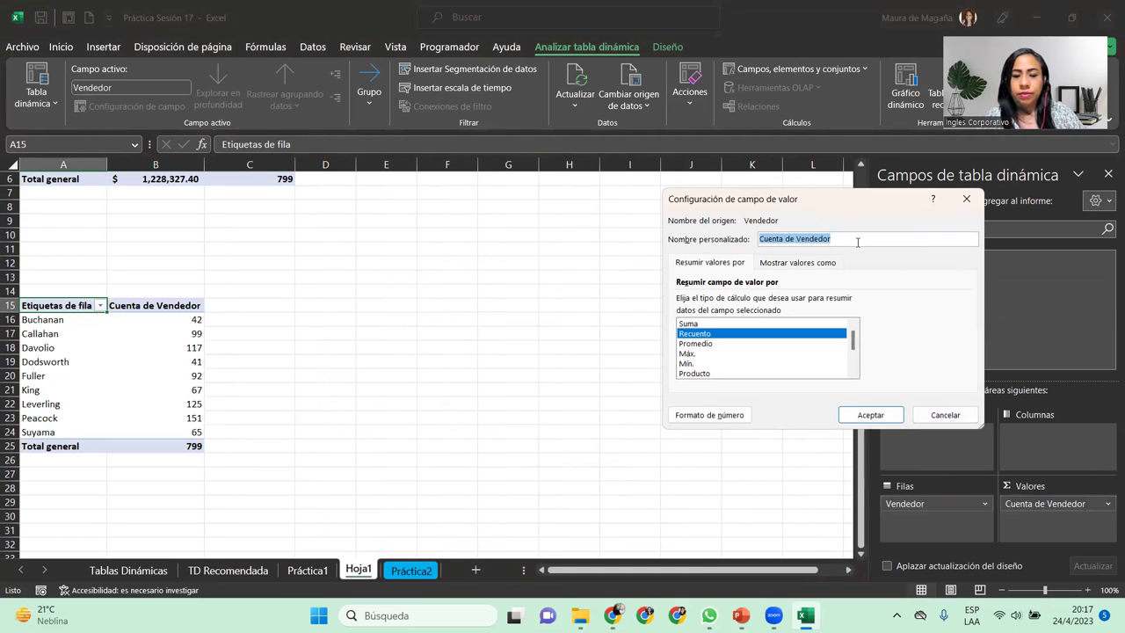
{"action": "type", "text": "C"}
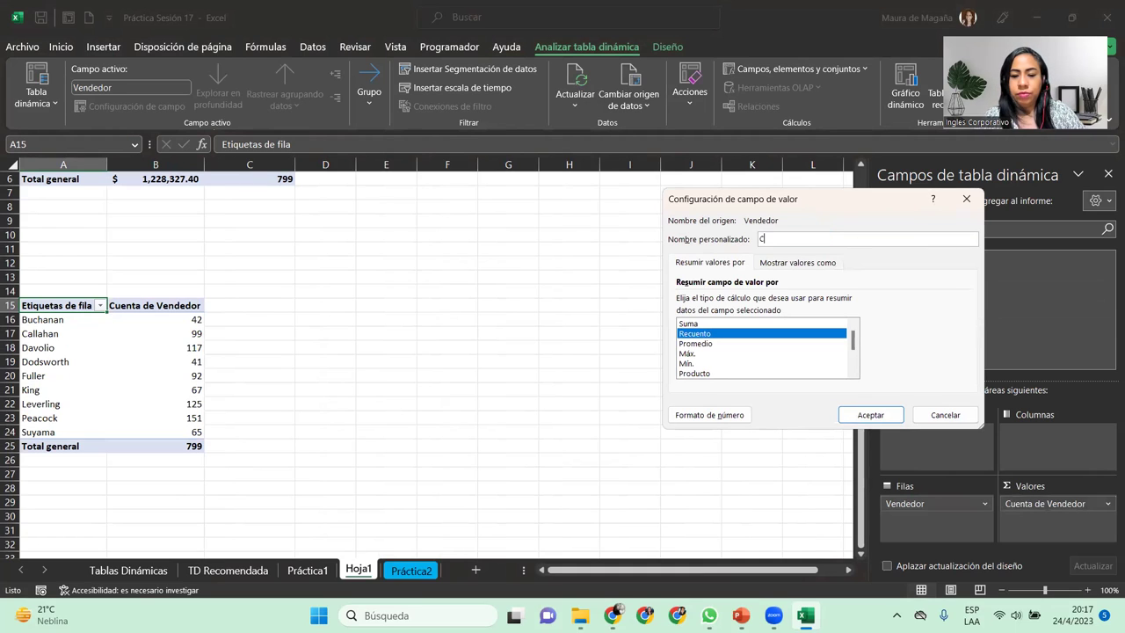
{"action": "type", "text": "antidad de ventas"}
{"action": "key", "text": "Return"}
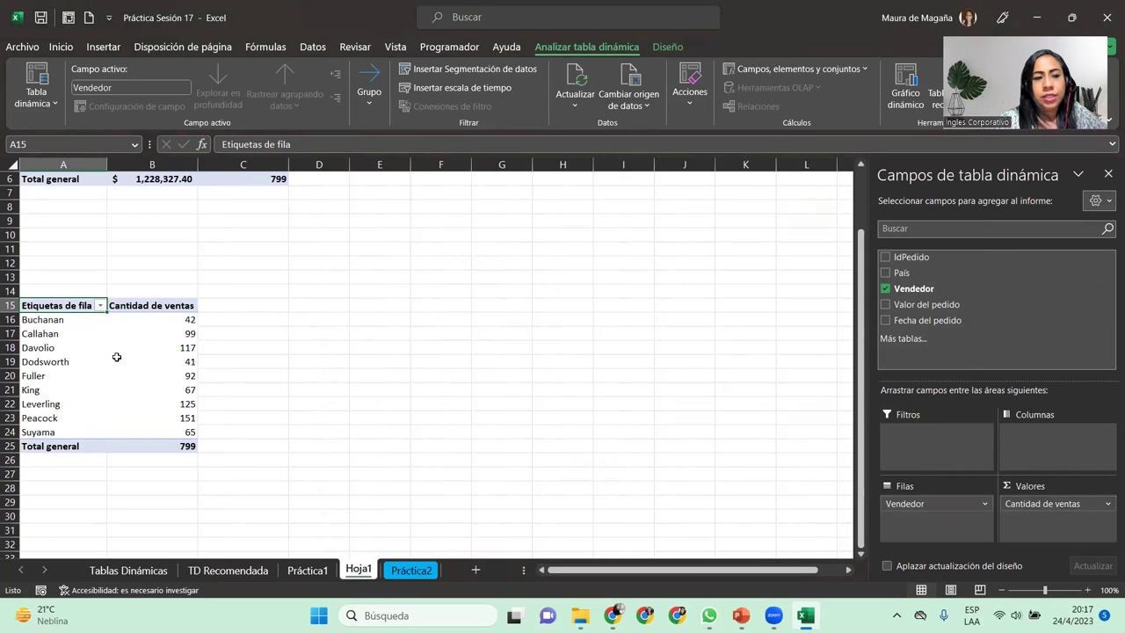
{"action": "left_click", "coordinate": [140, 389]}
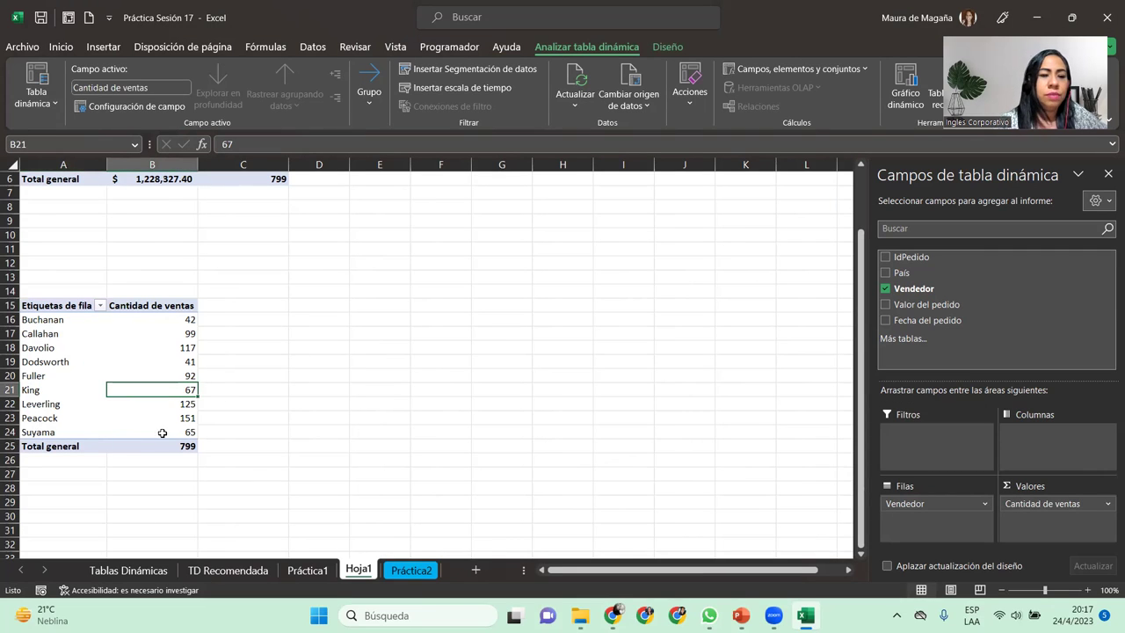
{"action": "left_click", "coordinate": [163, 432]}
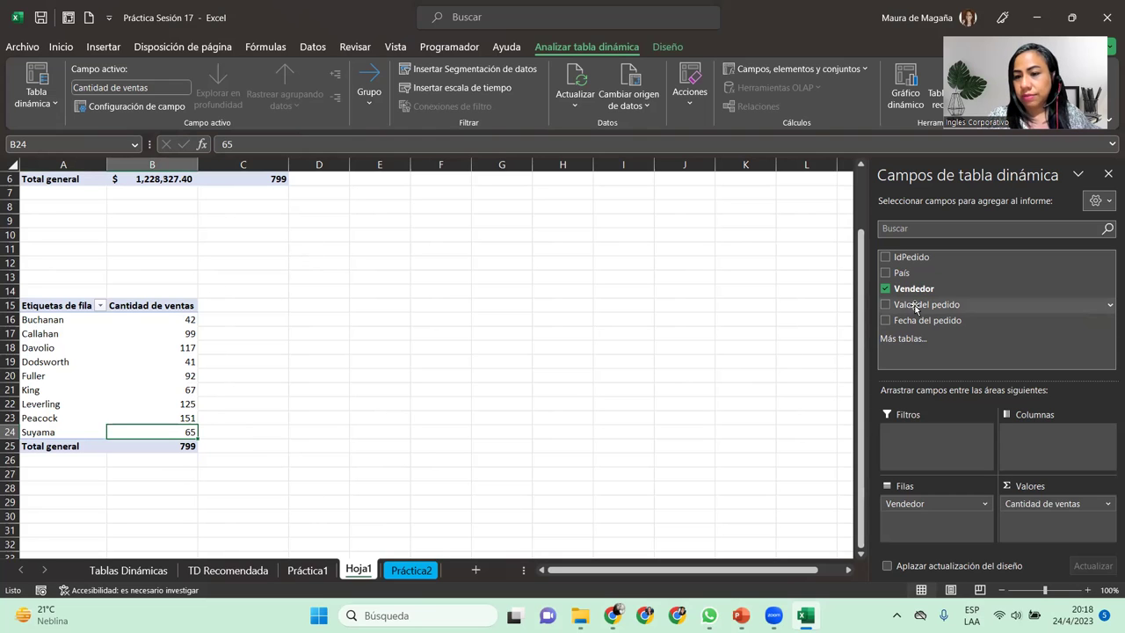
Add Valor del pedido as Promedio in Contabilidad format with the $ Español (El Salvador) symbol.
{"action": "mouse_move", "coordinate": [914, 307]}
{"action": "left_mouse_down"}
{"action": "mouse_move", "coordinate": [1061, 538]}
{"action": "mouse_move", "coordinate": [1058, 526]}
{"action": "left_mouse_up"}
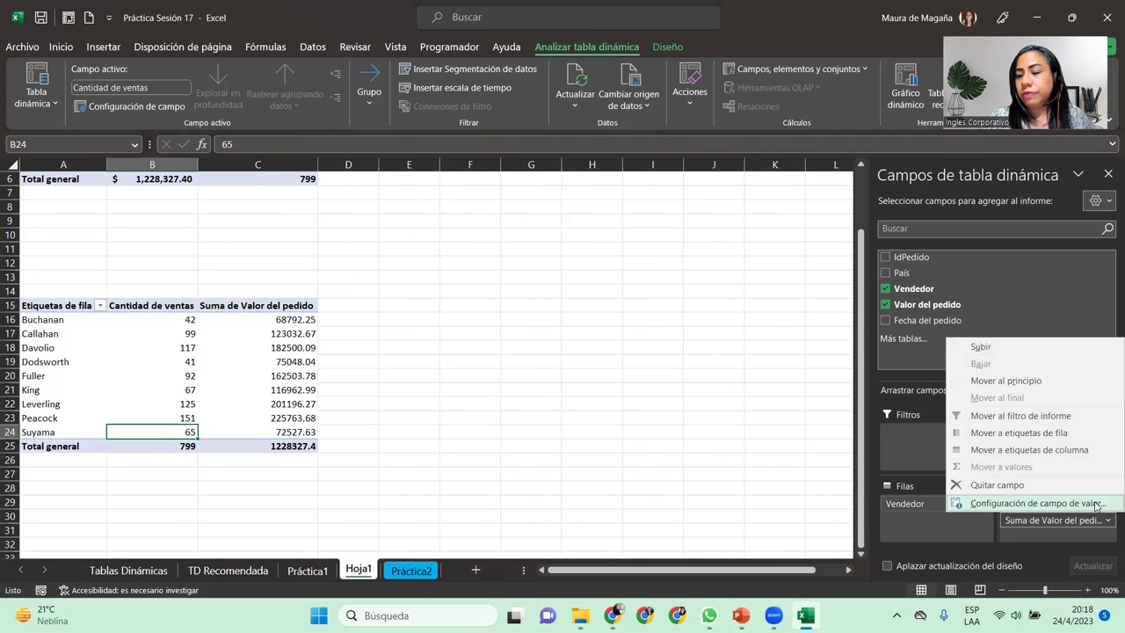
{"action": "left_click", "coordinate": [1097, 505]}
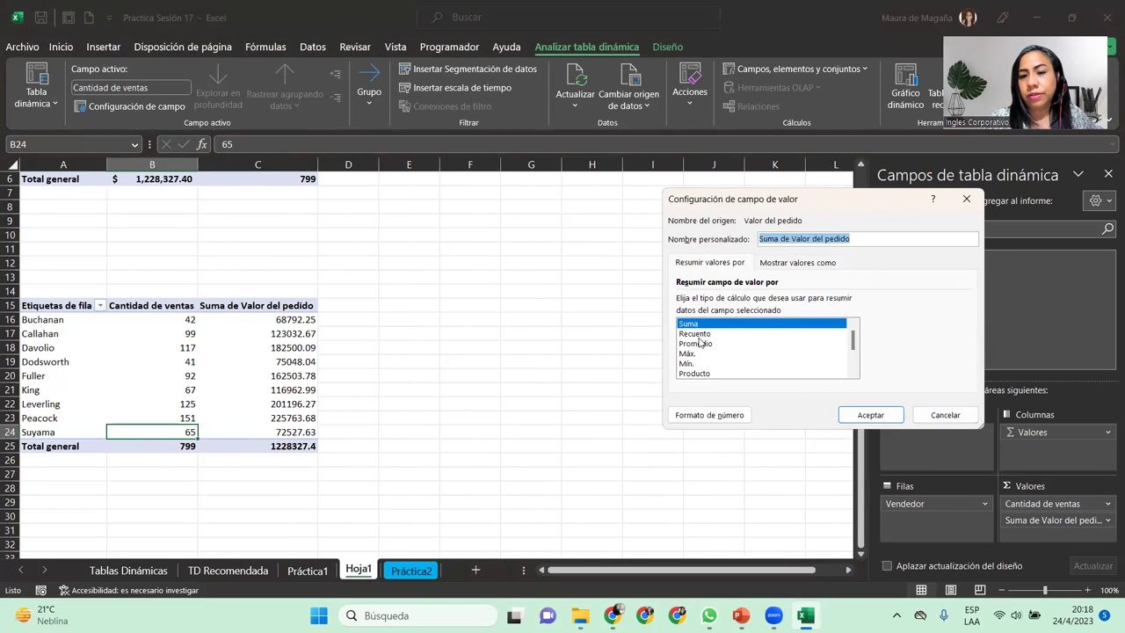
{"action": "left_click", "coordinate": [701, 343]}
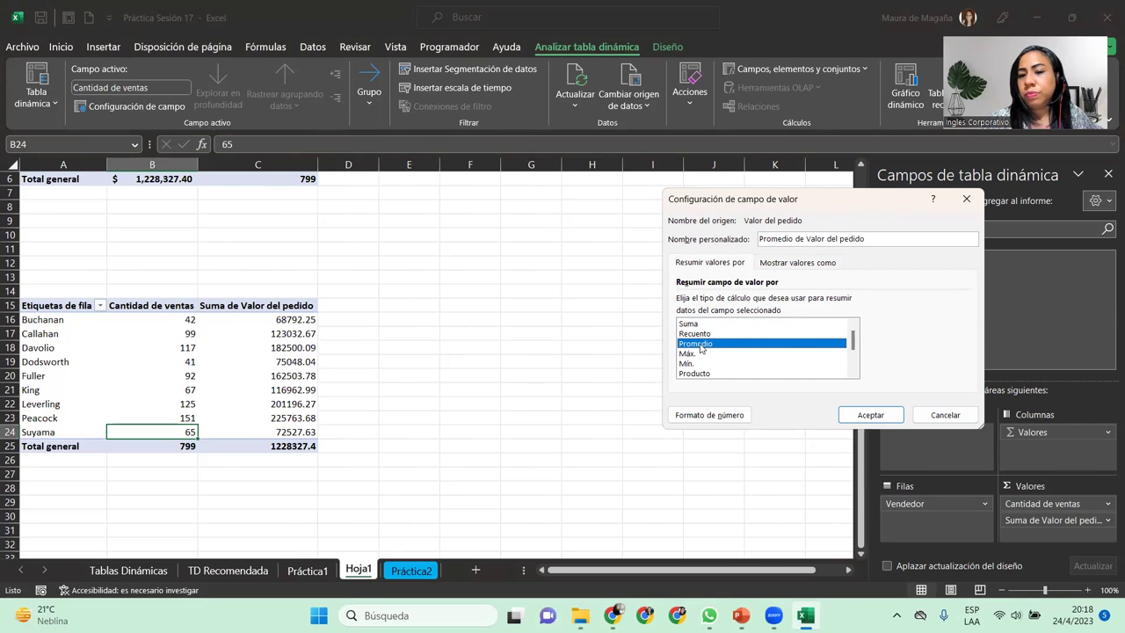
{"action": "left_click", "coordinate": [709, 415]}
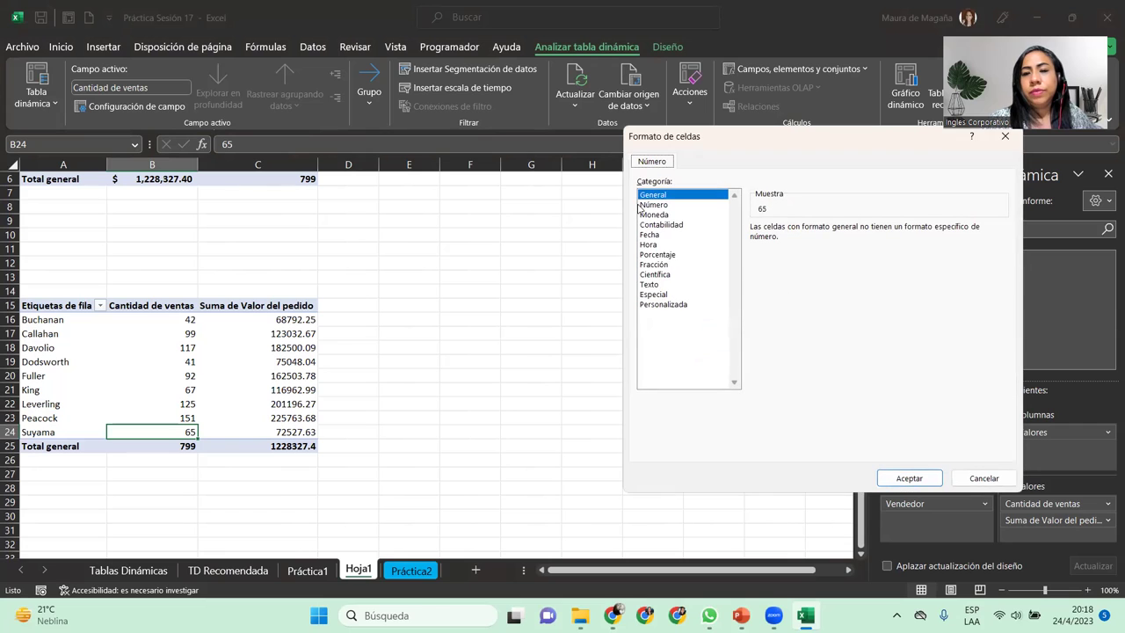
{"action": "left_click", "coordinate": [688, 226]}
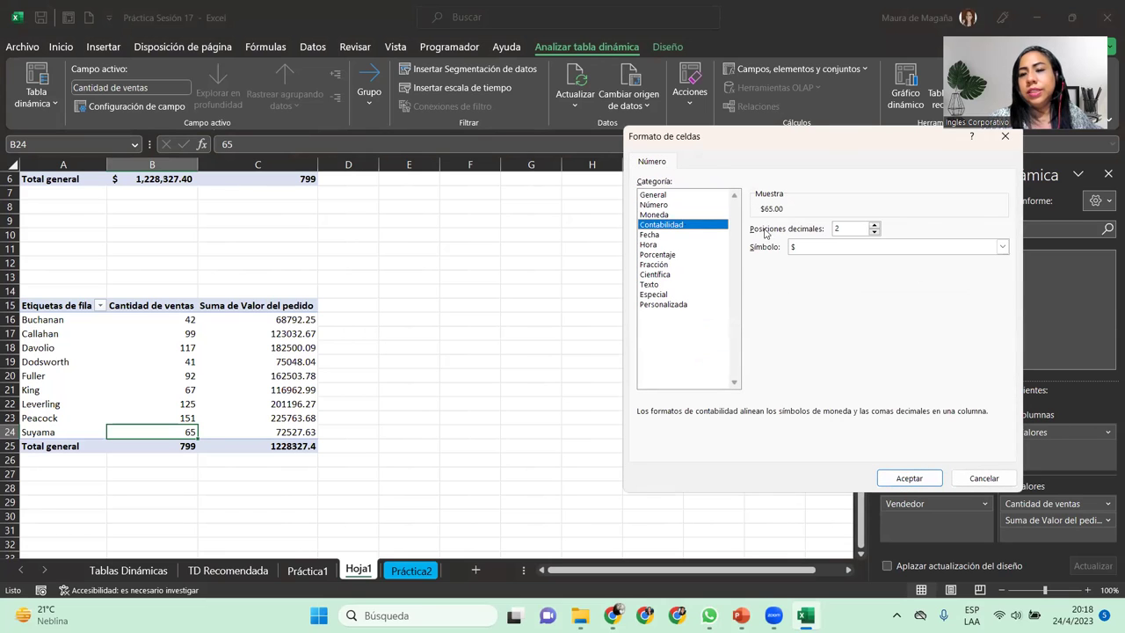
{"action": "left_click", "coordinate": [1003, 249]}
{"action": "left_click", "coordinate": [1003, 440]}
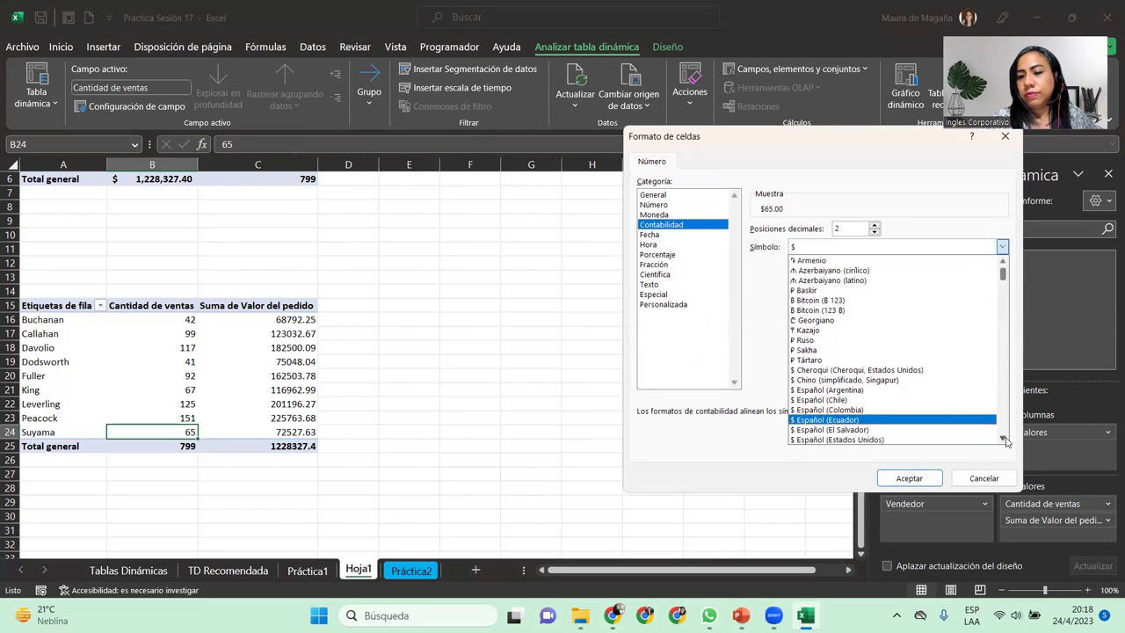
{"action": "left_click", "coordinate": [984, 427]}
{"action": "left_click", "coordinate": [907, 479]}
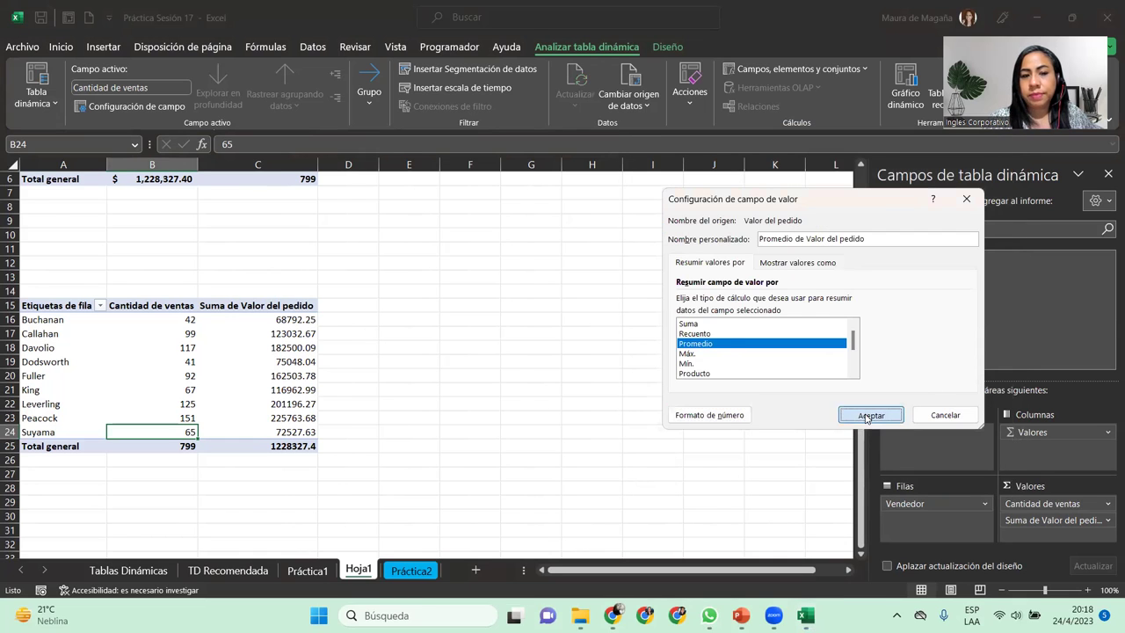
{"action": "left_click", "coordinate": [868, 416]}
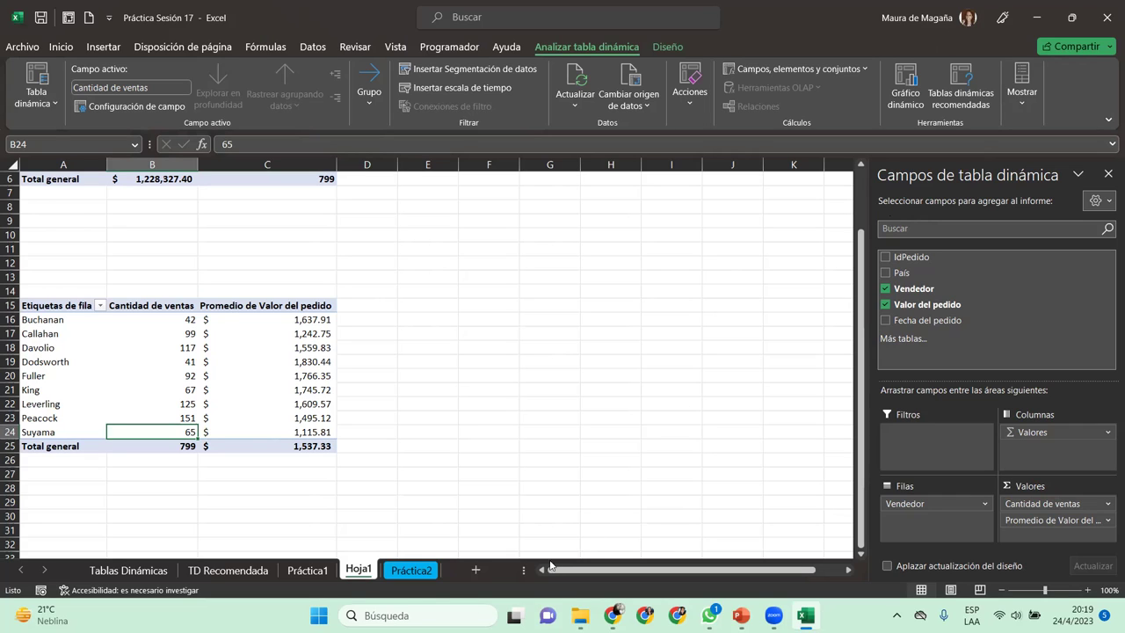
Switch back to the Práctica2 data sheet.
{"action": "left_click", "coordinate": [415, 570]}
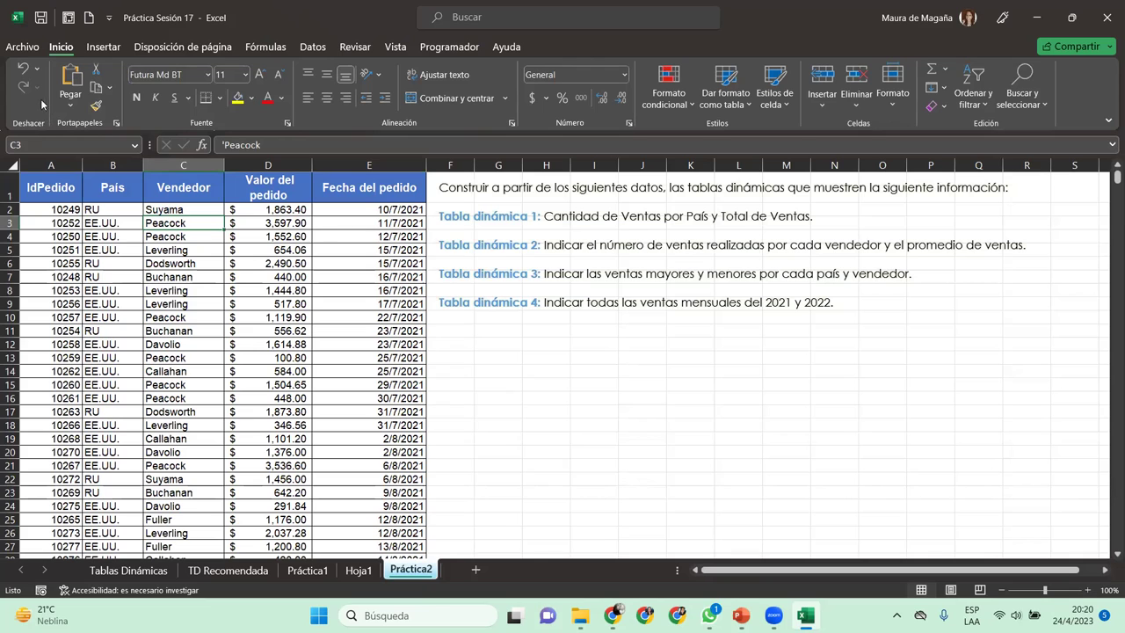
Insert TablaDinámica3 from the Práctica2 range A1:E800, placed on Hoja1 at cell A30.
{"action": "key", "text": "Home"}
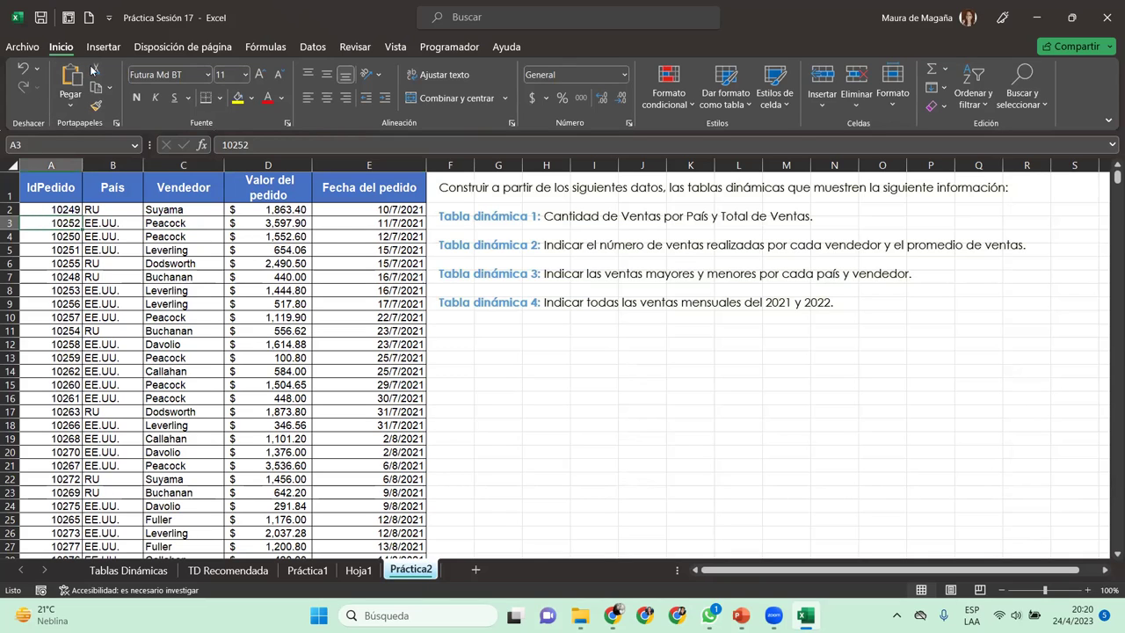
{"action": "left_click", "coordinate": [103, 46]}
{"action": "left_click", "coordinate": [37, 77]}
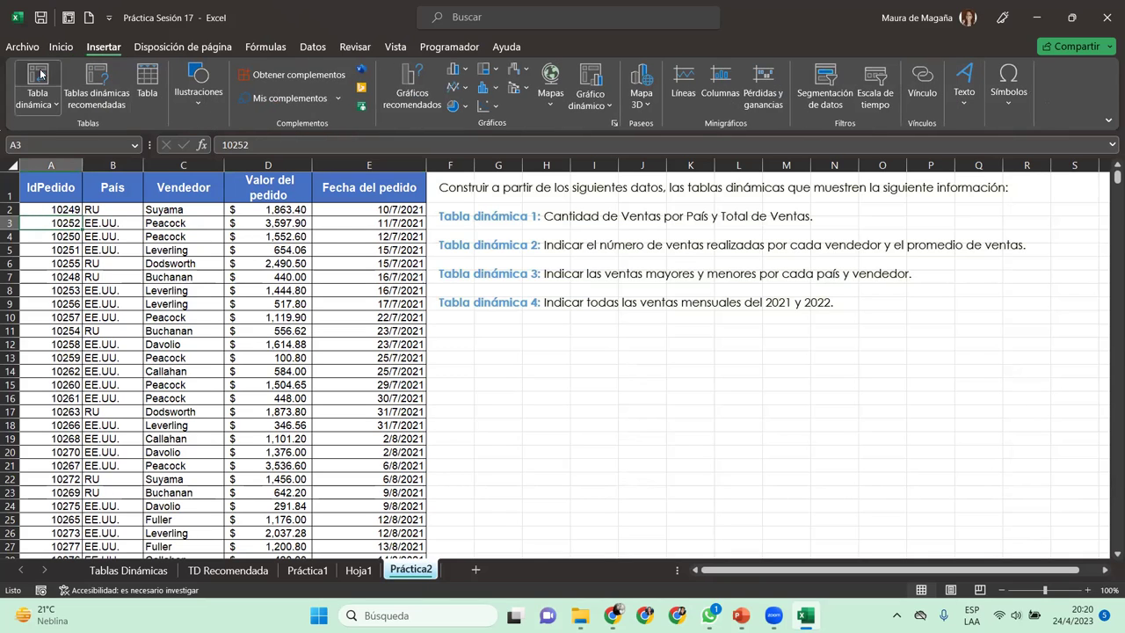
{"action": "left_click", "coordinate": [694, 342]}
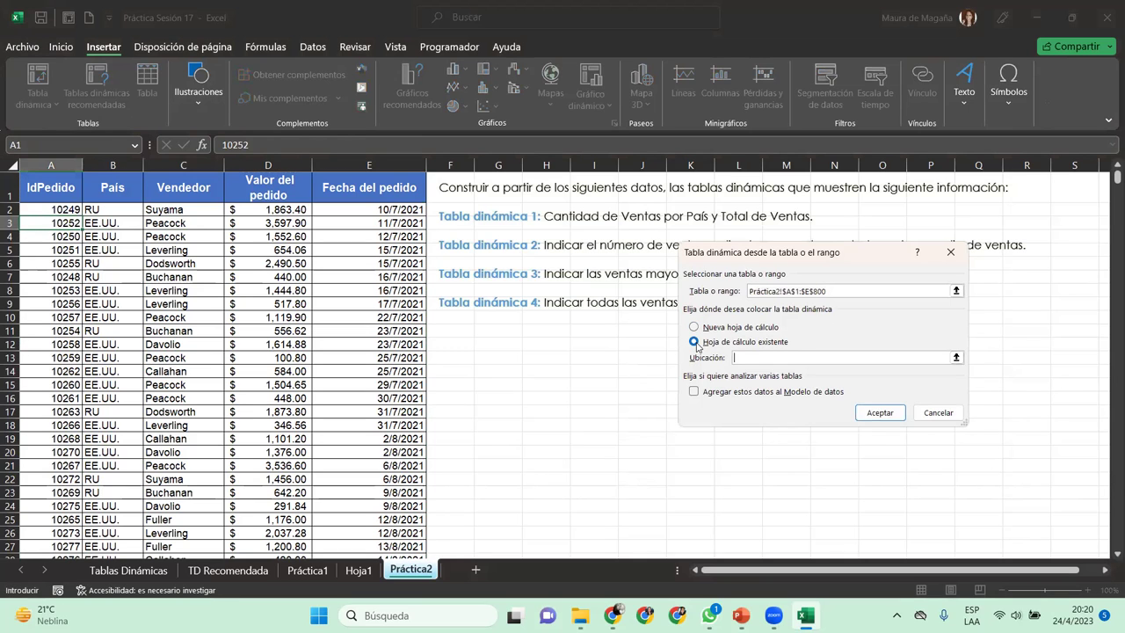
{"action": "left_click", "coordinate": [362, 573]}
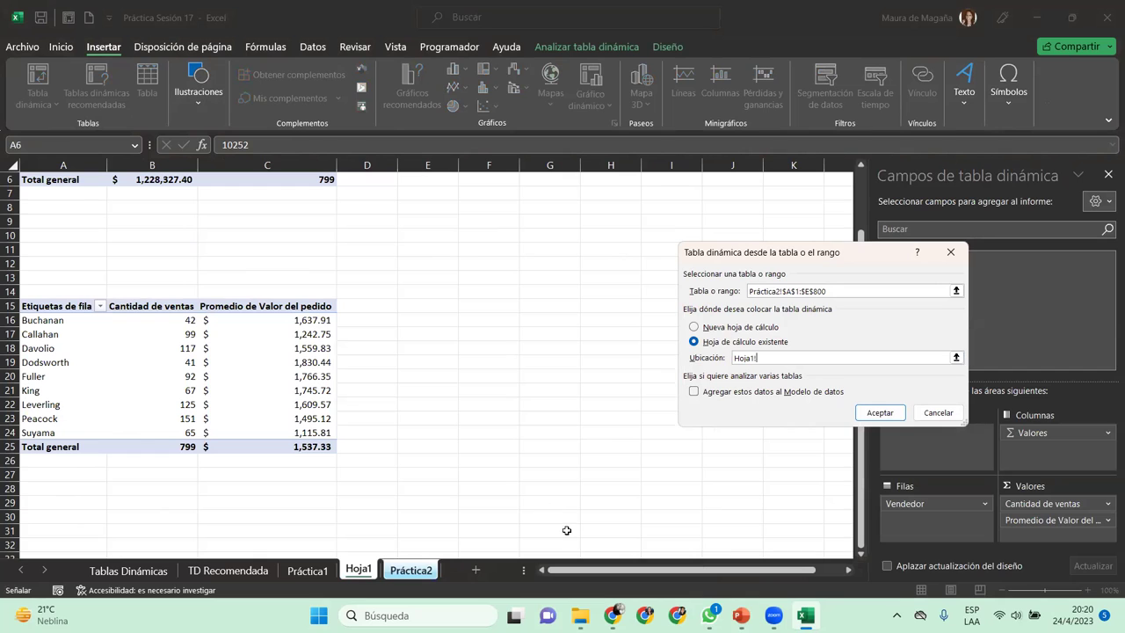
{"action": "left_click", "coordinate": [861, 553]}
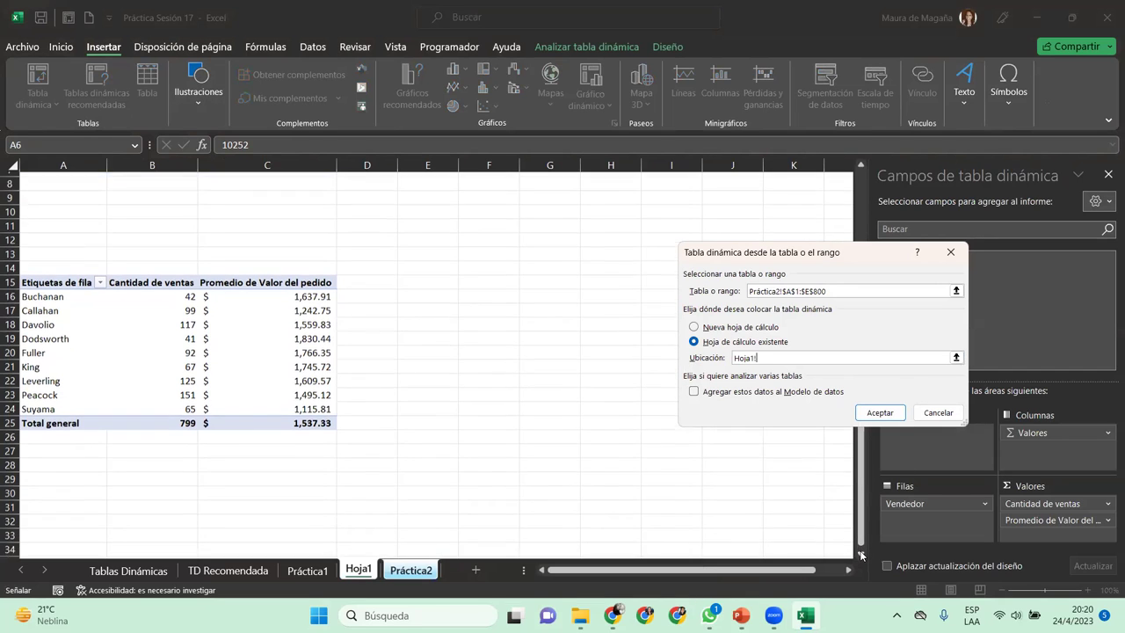
{"action": "left_click", "coordinate": [861, 554]}
{"action": "left_click", "coordinate": [62, 459]}
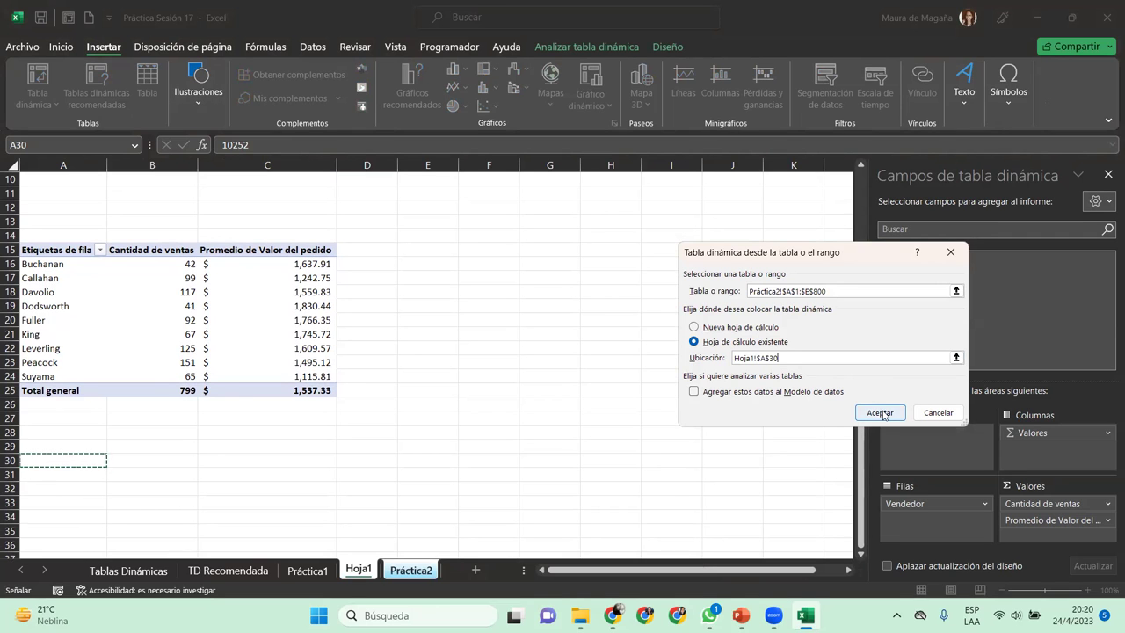
{"action": "left_click", "coordinate": [880, 412]}
{"action": "left_click_drag", "start_coordinate": [865, 386], "coordinate": [866, 413]}
{"action": "left_click", "coordinate": [861, 554]}
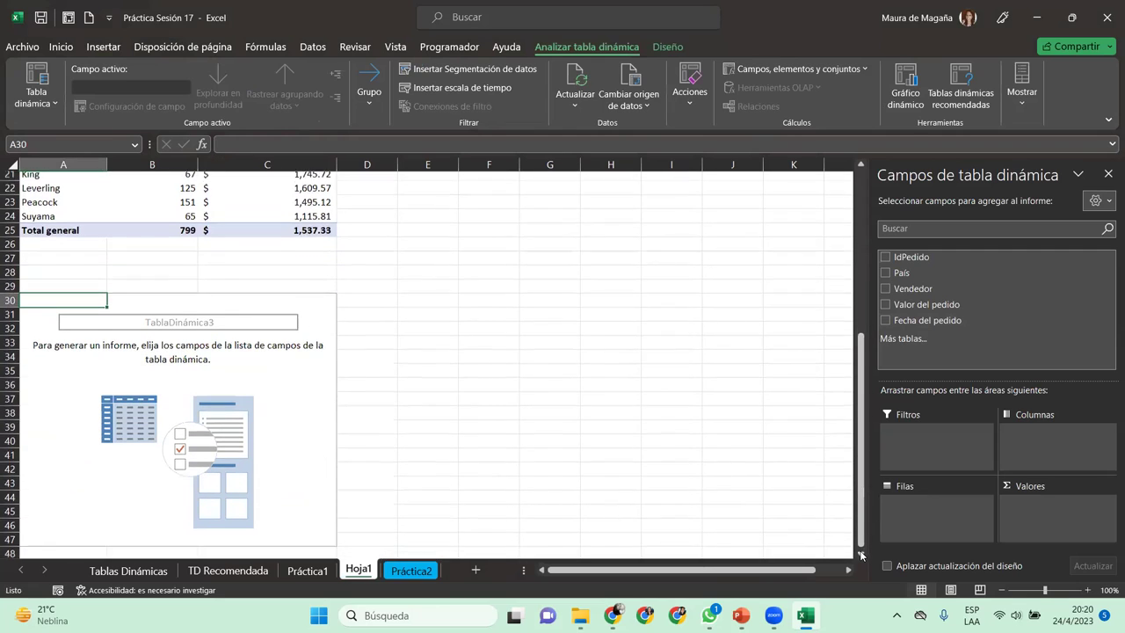
Add País as the row field with Vendedor nested beneath it.
{"action": "left_click", "coordinate": [860, 554]}
{"action": "left_click", "coordinate": [860, 555]}
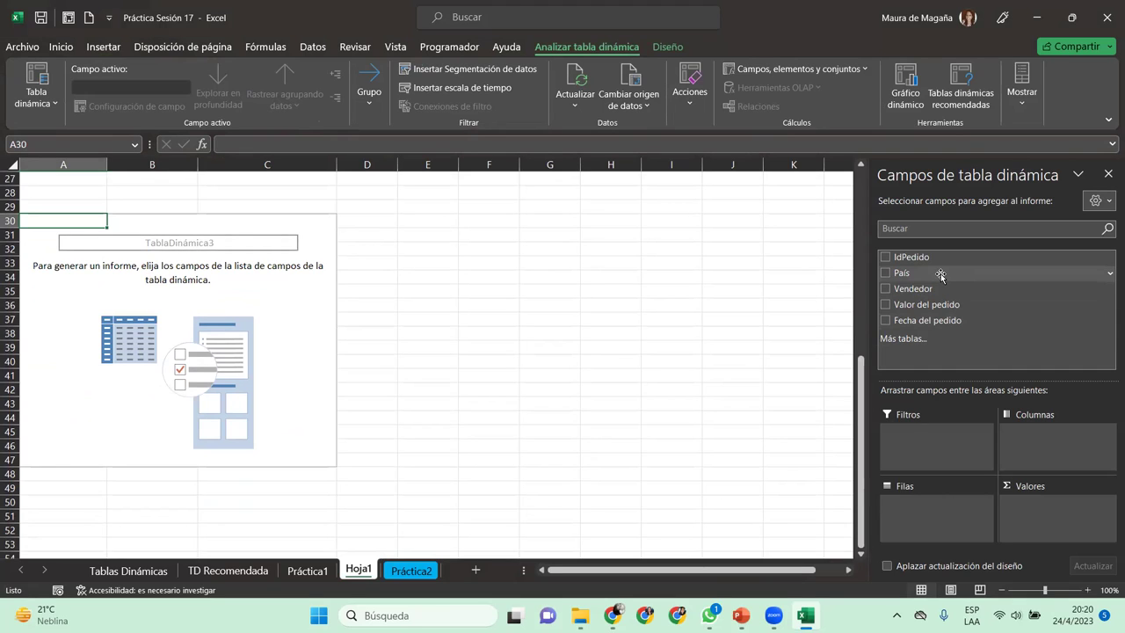
{"action": "left_click_drag", "start_coordinate": [934, 273], "coordinate": [934, 512]}
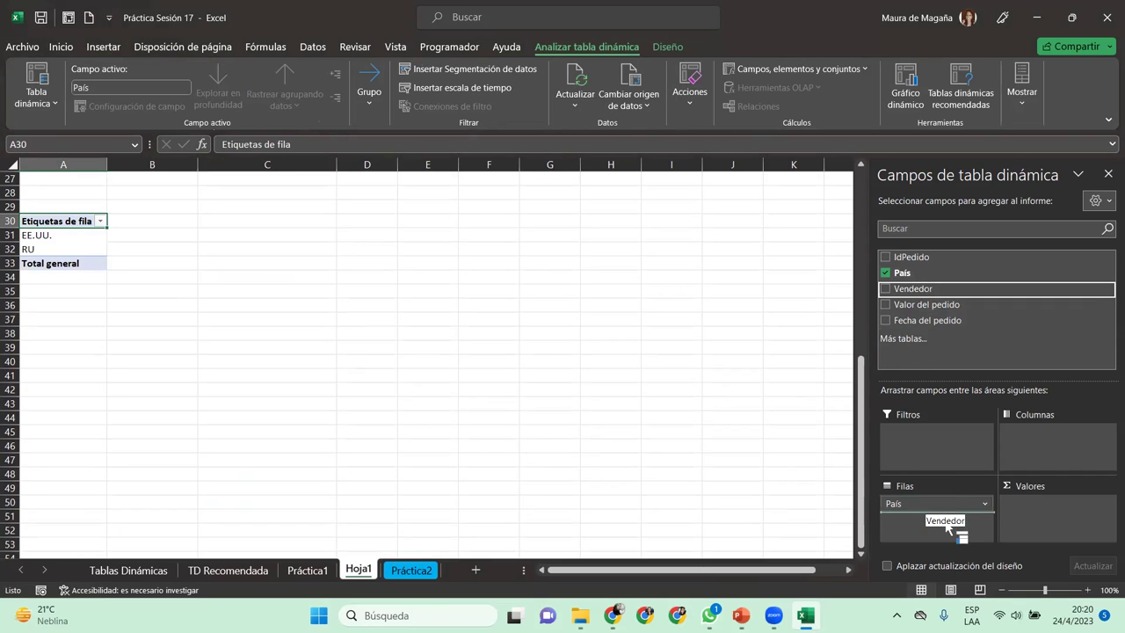
{"action": "left_click_drag", "start_coordinate": [919, 335], "coordinate": [962, 538]}
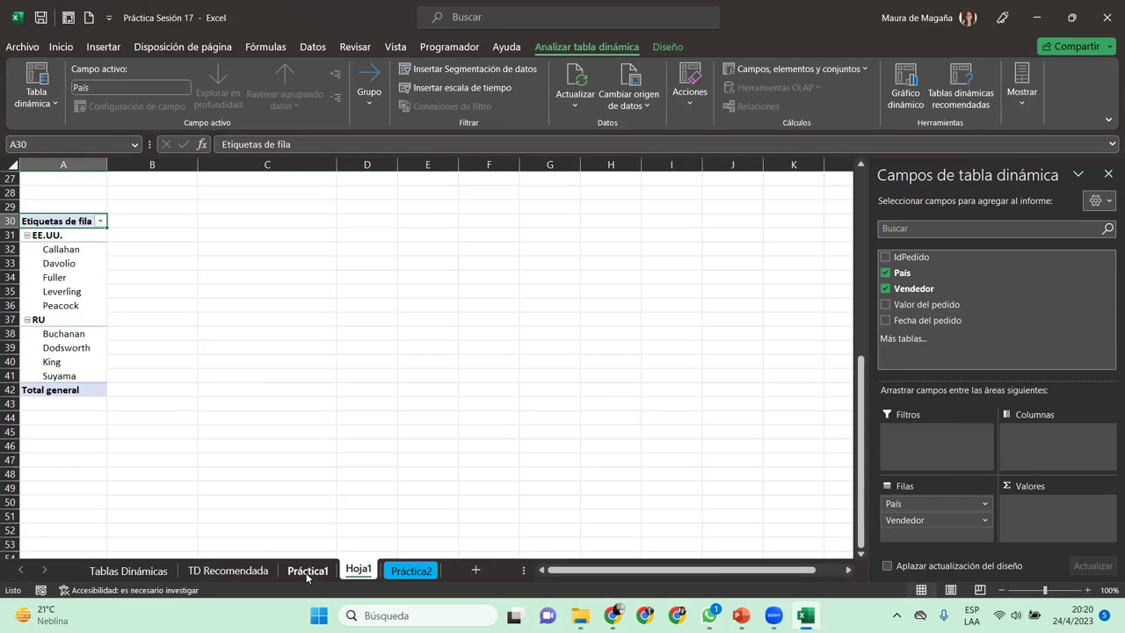
After reviewing the Práctica2 instructions, sum Valor del pedido in the pivot's values.
{"action": "left_click", "coordinate": [403, 572]}
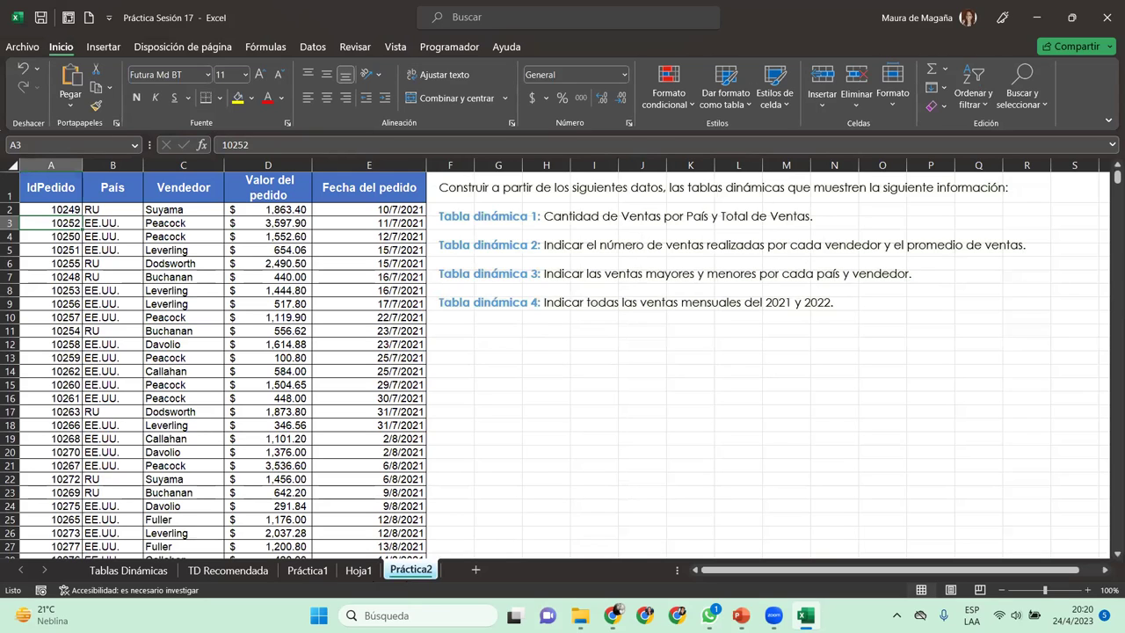
{"action": "left_click", "coordinate": [356, 571]}
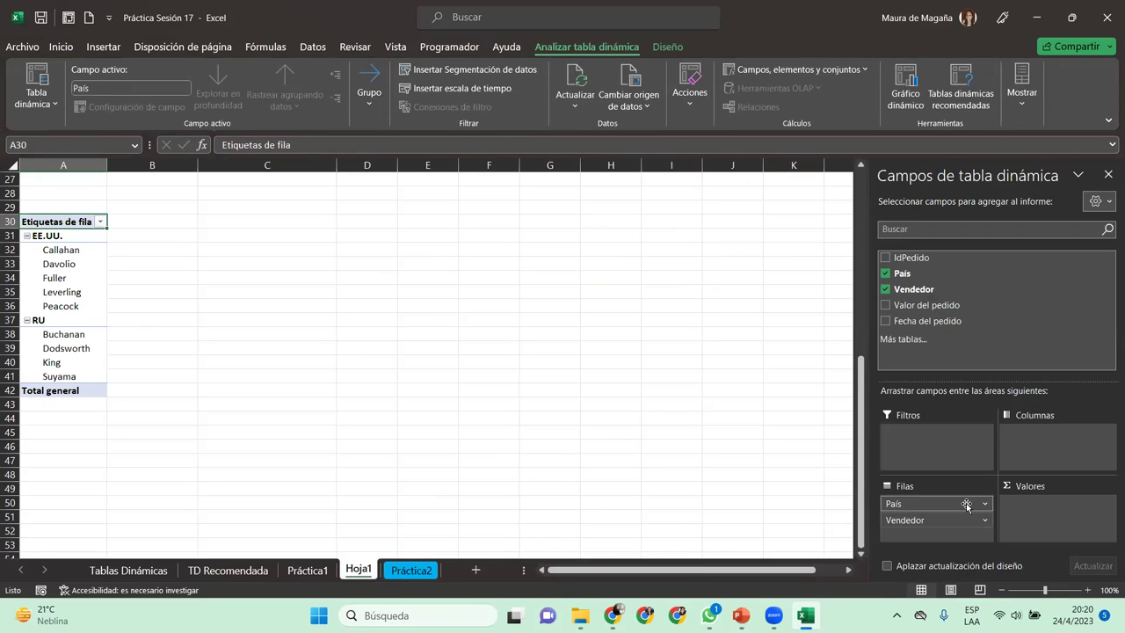
{"action": "left_click_drag", "start_coordinate": [964, 305], "coordinate": [1059, 519]}
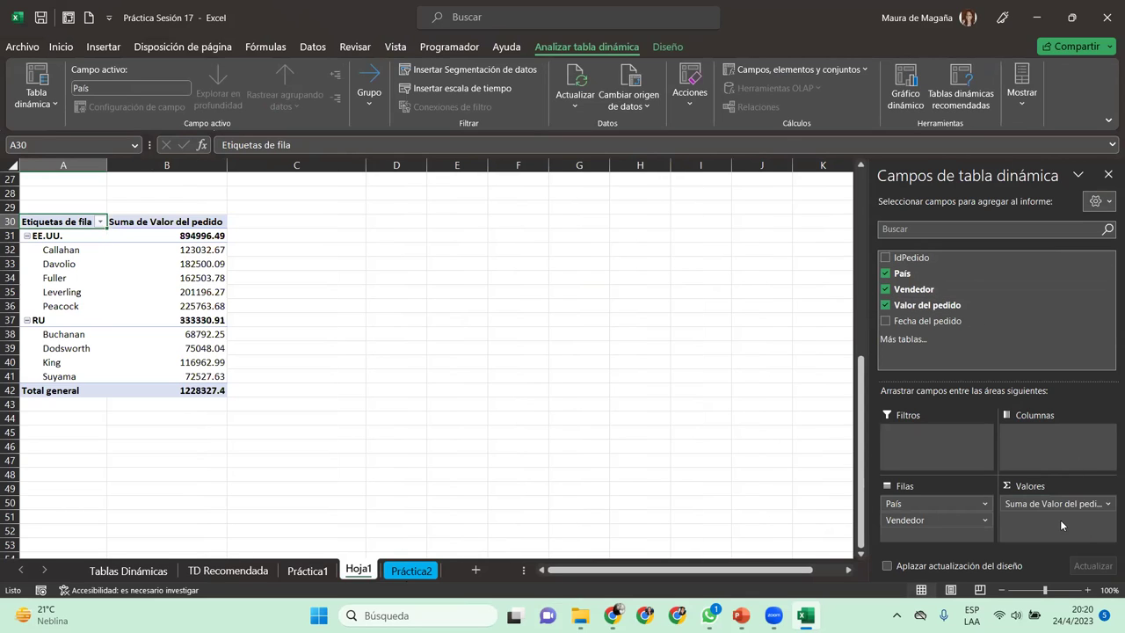
{"action": "left_click", "coordinate": [1107, 504]}
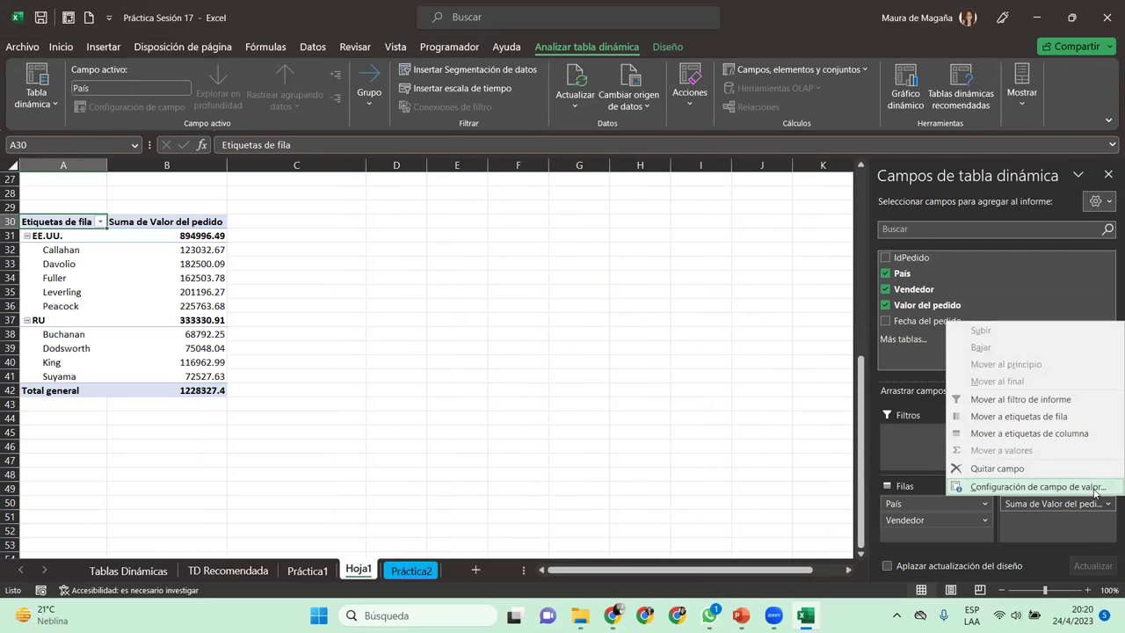
Summarize Valor del pedido by Máx. in Contabilidad format with a $ symbol.
{"action": "left_click", "coordinate": [1094, 487]}
{"action": "left_click", "coordinate": [691, 354]}
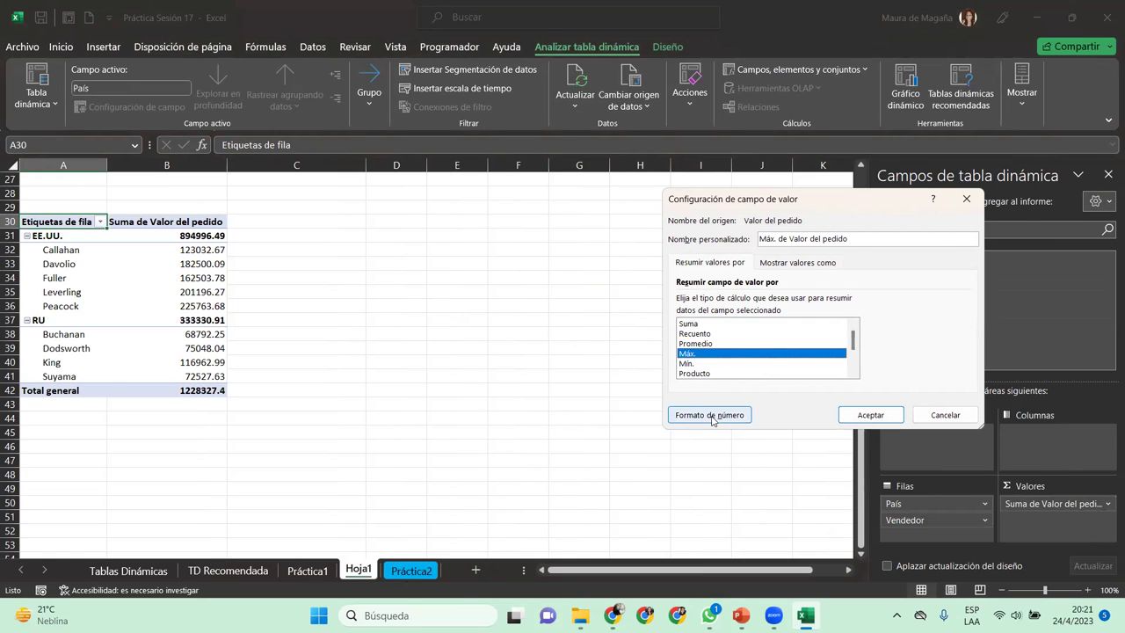
{"action": "left_click", "coordinate": [713, 419]}
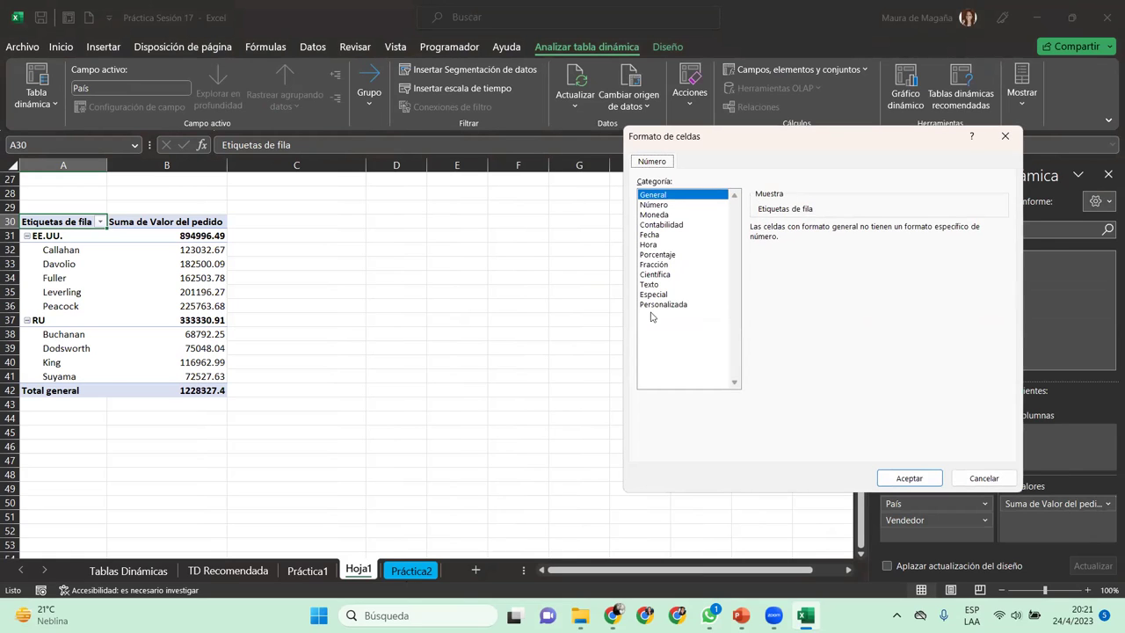
{"action": "left_click", "coordinate": [677, 225]}
{"action": "left_click", "coordinate": [1001, 247]}
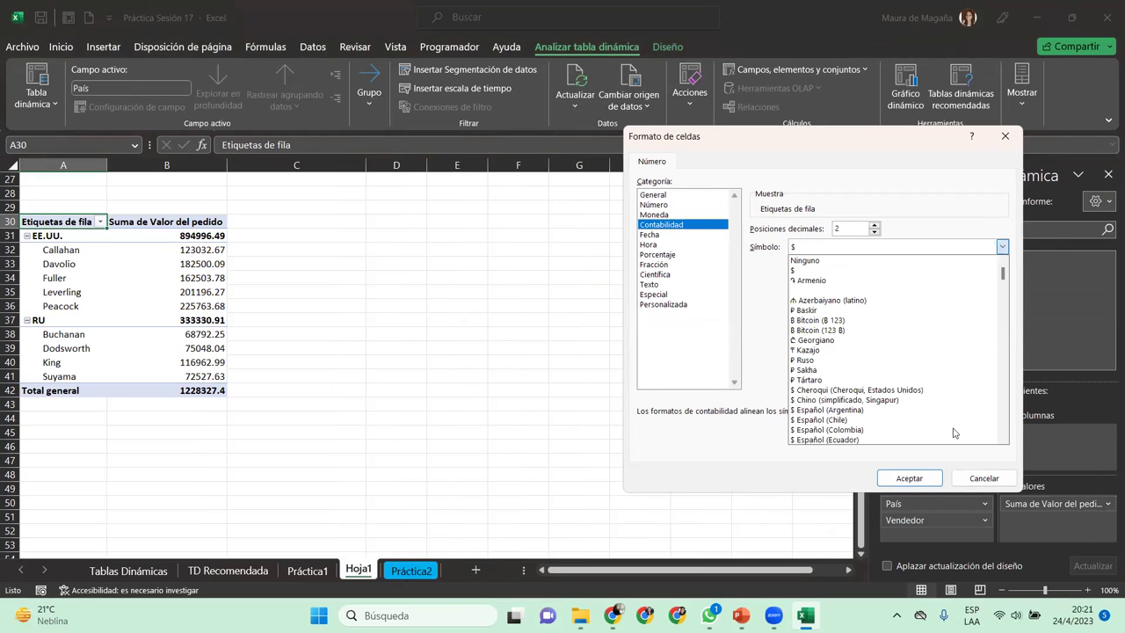
{"action": "left_click", "coordinate": [1004, 441]}
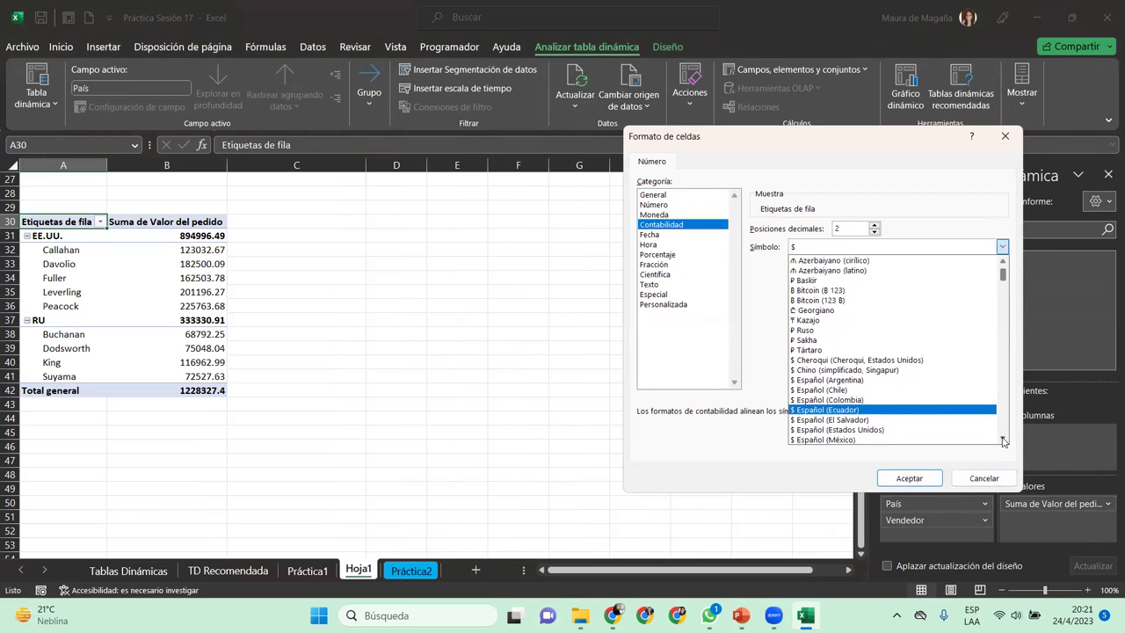
{"action": "left_click", "coordinate": [959, 420]}
{"action": "left_click", "coordinate": [914, 477]}
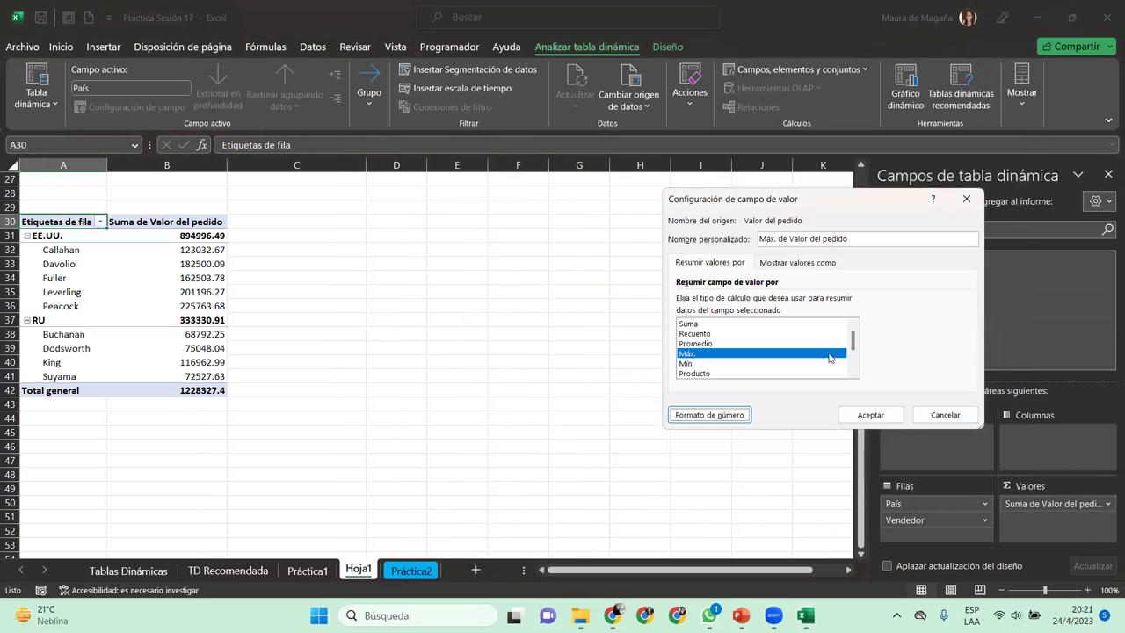
{"action": "left_click", "coordinate": [870, 415]}
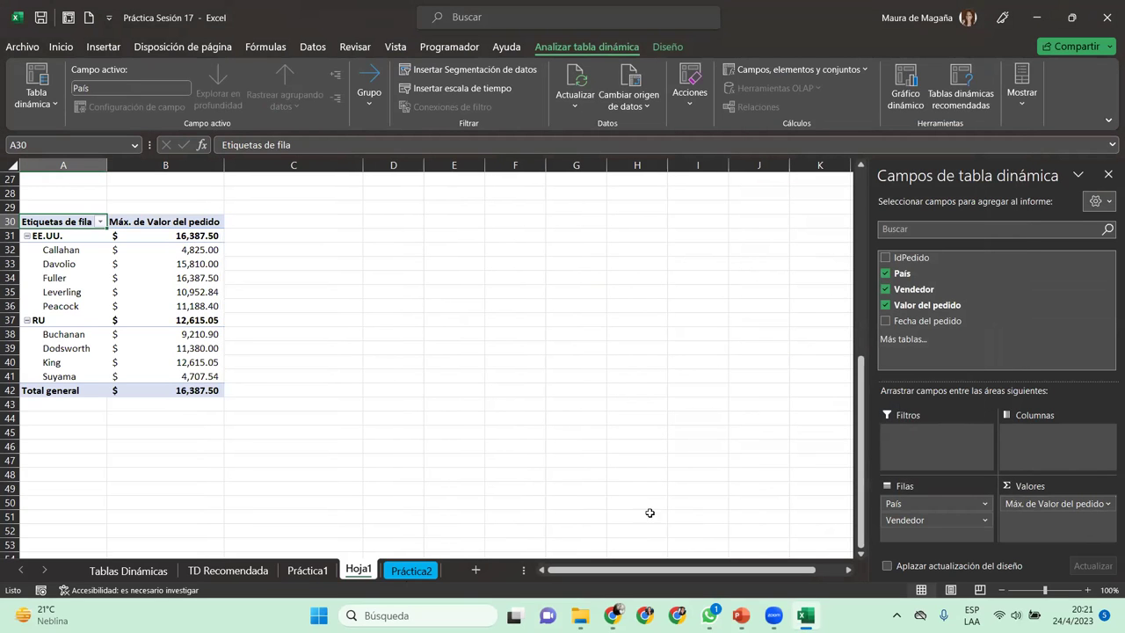
{"action": "mouse_move", "coordinate": [927, 304]}
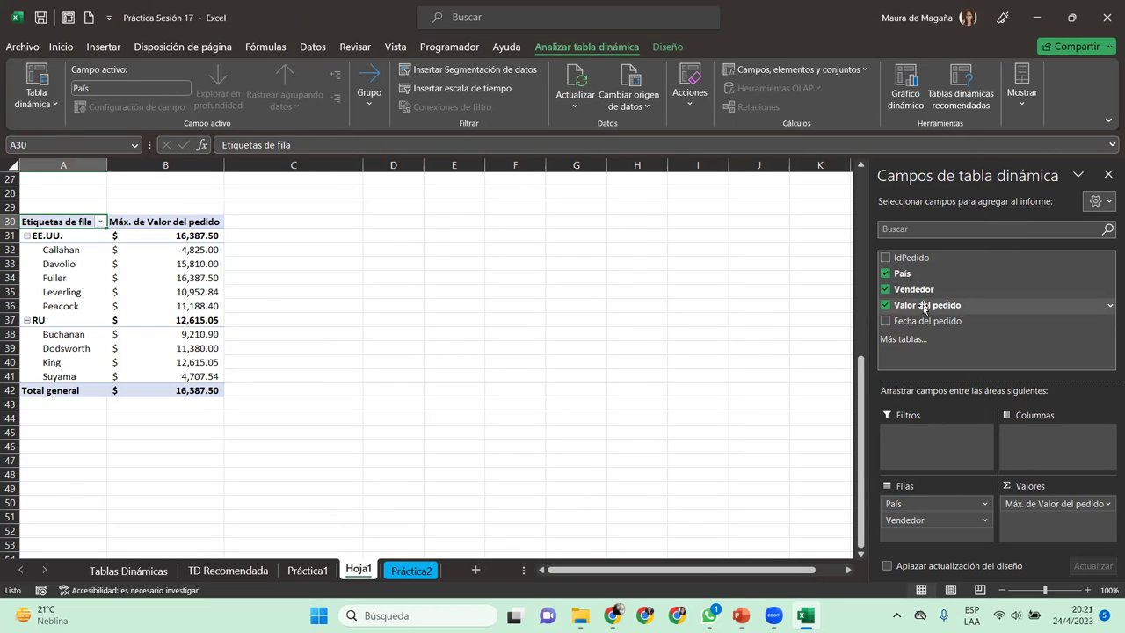
Add Valor del pedido again summarized by Mín. in Contabilidad format with a $ symbol.
{"action": "left_click_drag", "start_coordinate": [923, 307], "coordinate": [1061, 533]}
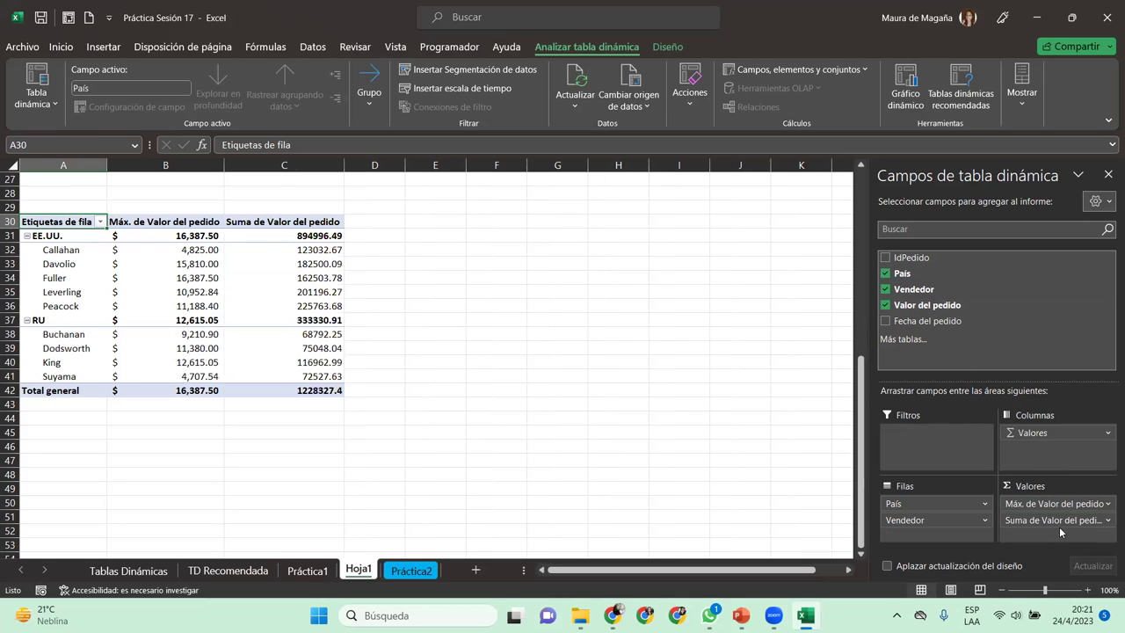
{"action": "left_click", "coordinate": [1105, 519]}
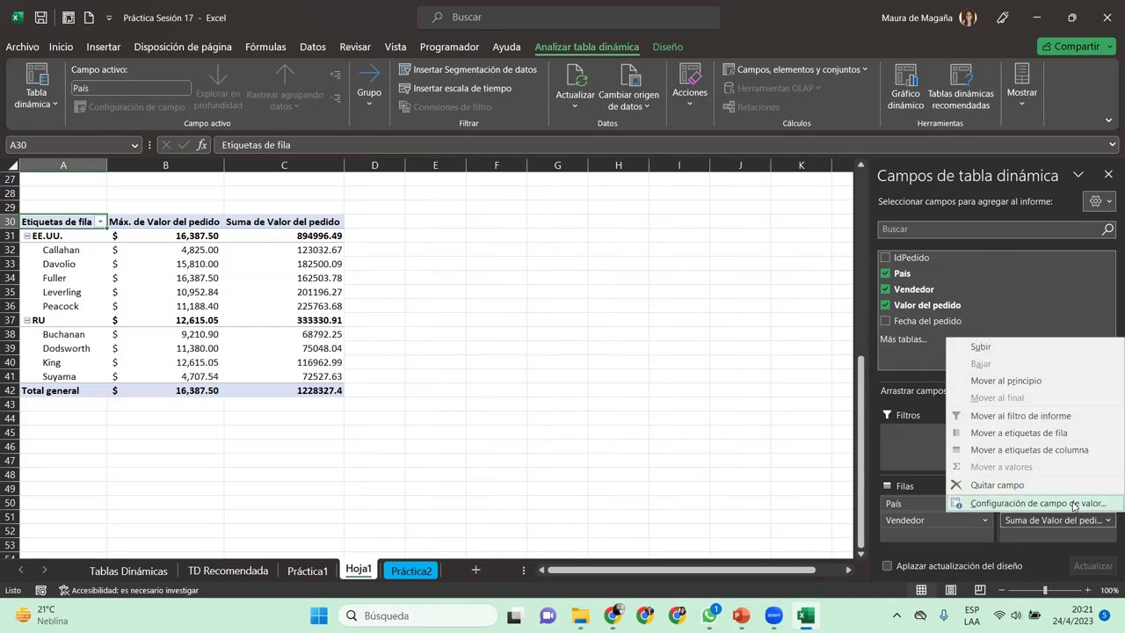
{"action": "left_click", "coordinate": [1073, 503]}
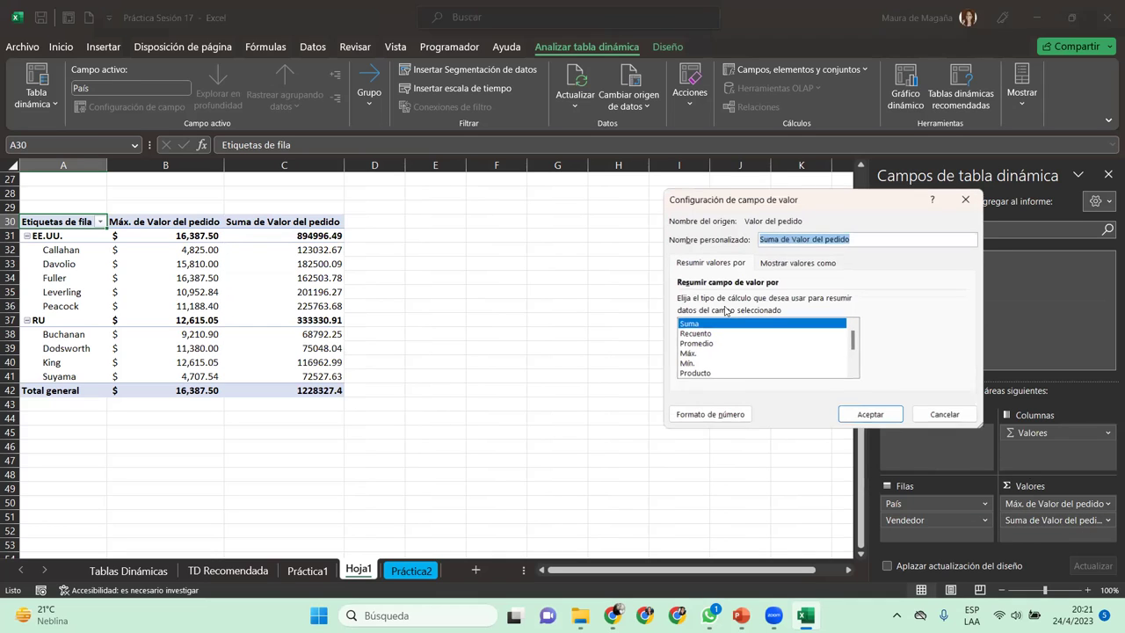
{"action": "left_click", "coordinate": [693, 364]}
{"action": "left_click", "coordinate": [709, 413]}
{"action": "left_click", "coordinate": [677, 226]}
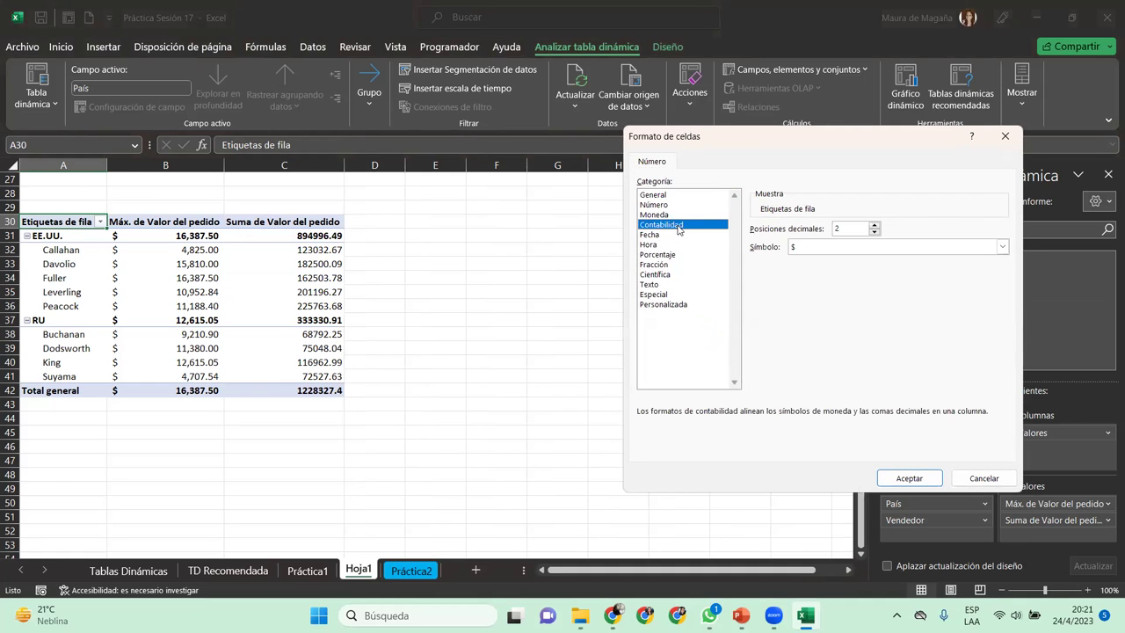
{"action": "left_click", "coordinate": [910, 247]}
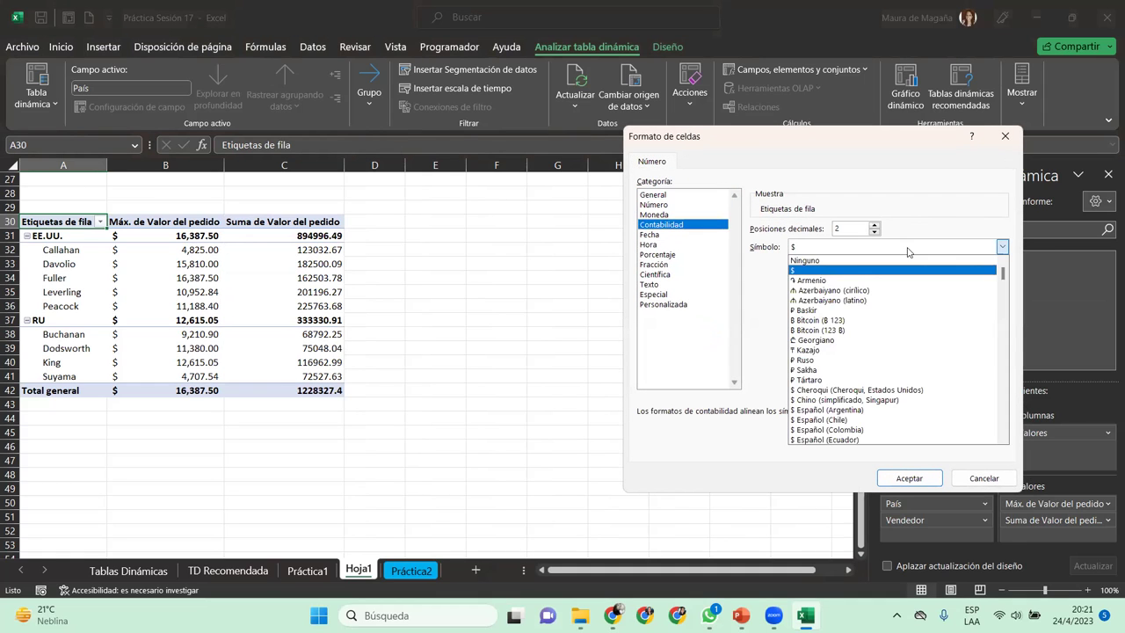
{"action": "left_click", "coordinate": [1002, 437]}
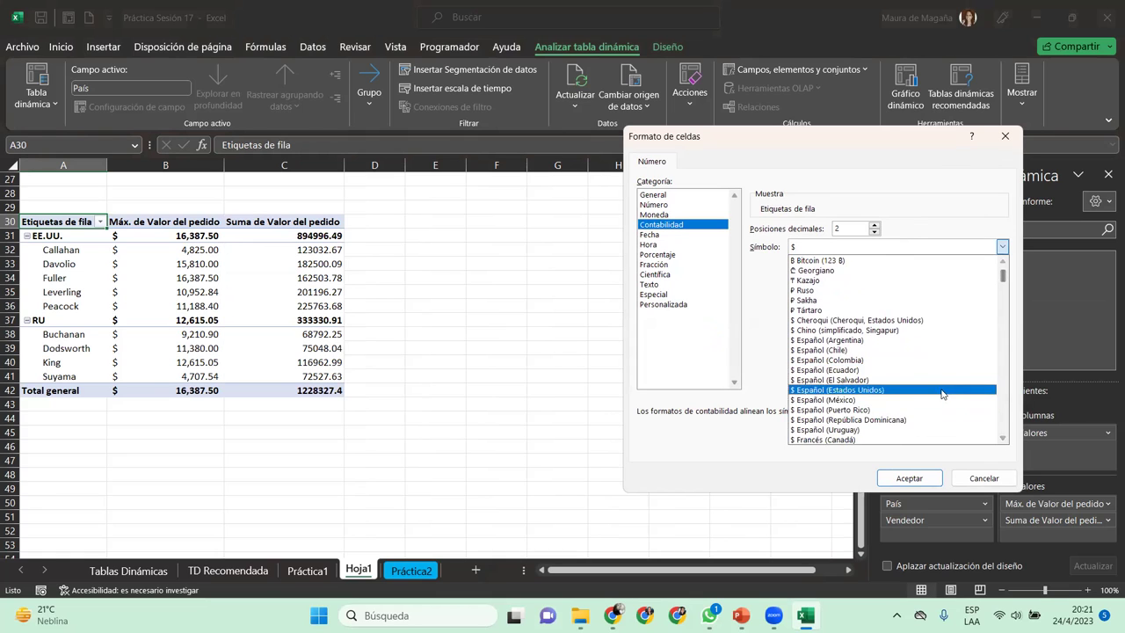
{"action": "left_click", "coordinate": [909, 478]}
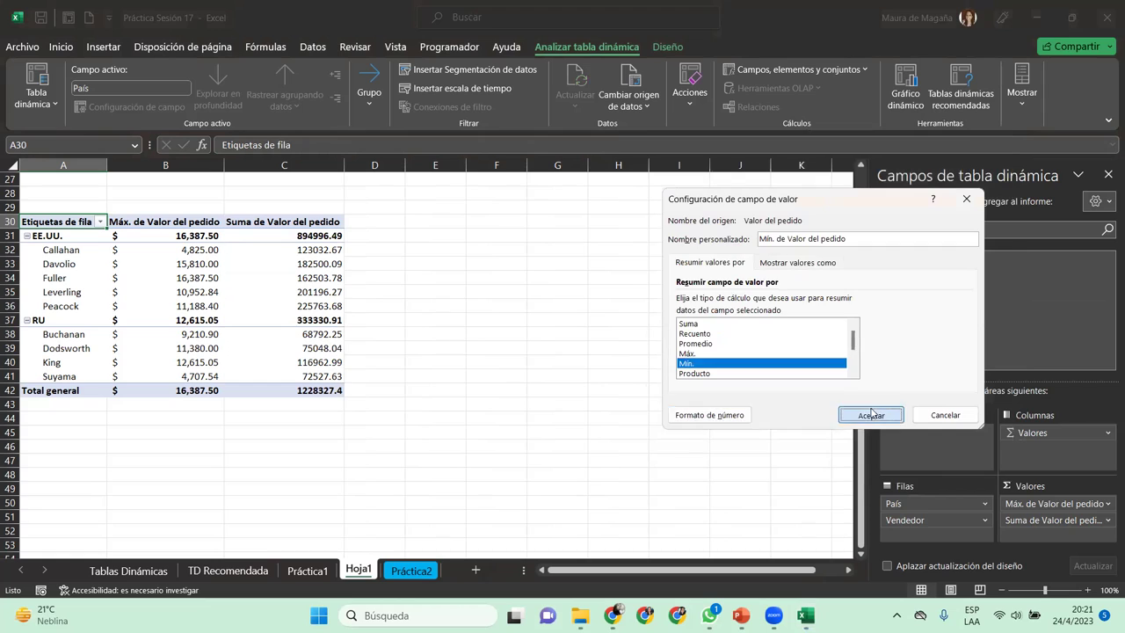
{"action": "left_click", "coordinate": [870, 414]}
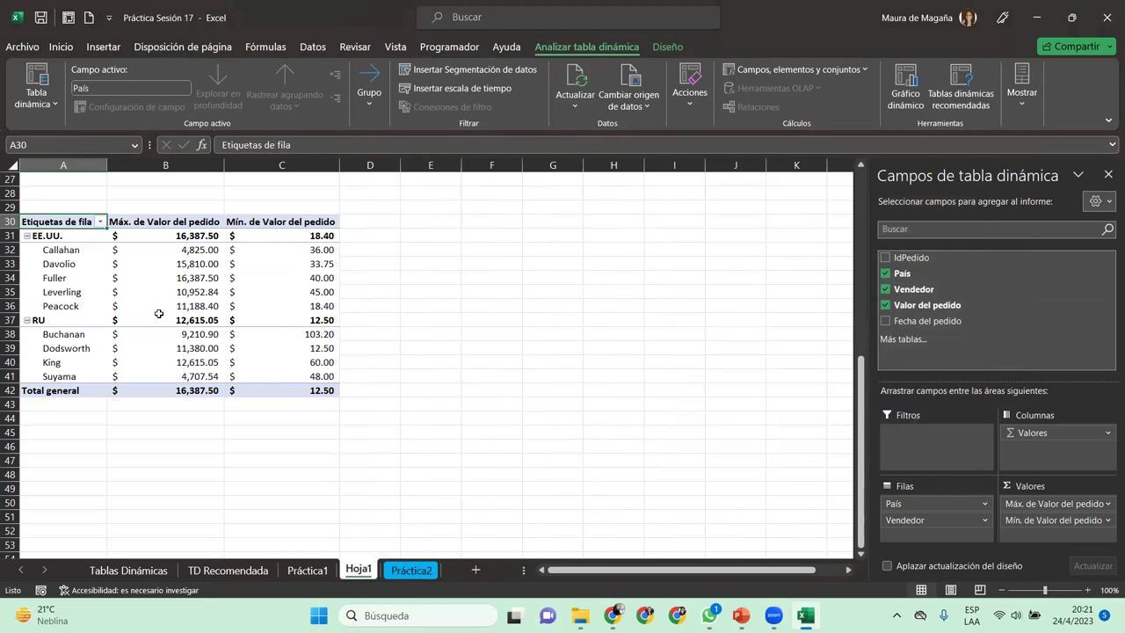
{"action": "left_click", "coordinate": [92, 277]}
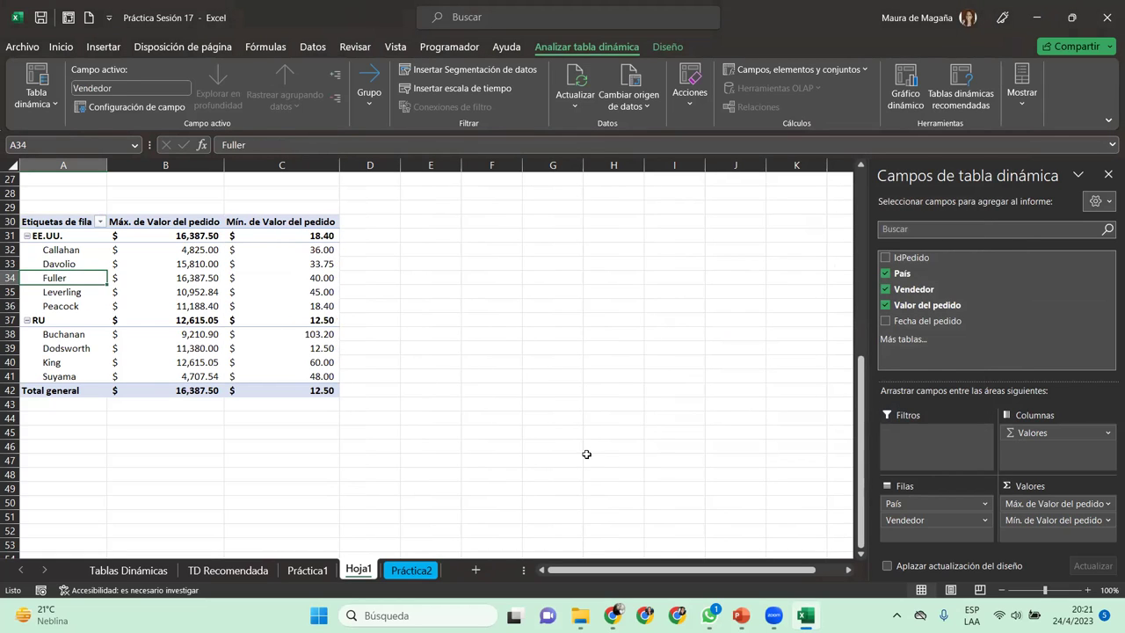
Zoom the sheet to 130% and scroll down to view the max/min pivot table.
{"action": "left_click", "coordinate": [1088, 590]}
{"action": "left_click", "coordinate": [1087, 590]}
{"action": "left_click", "coordinate": [1088, 589]}
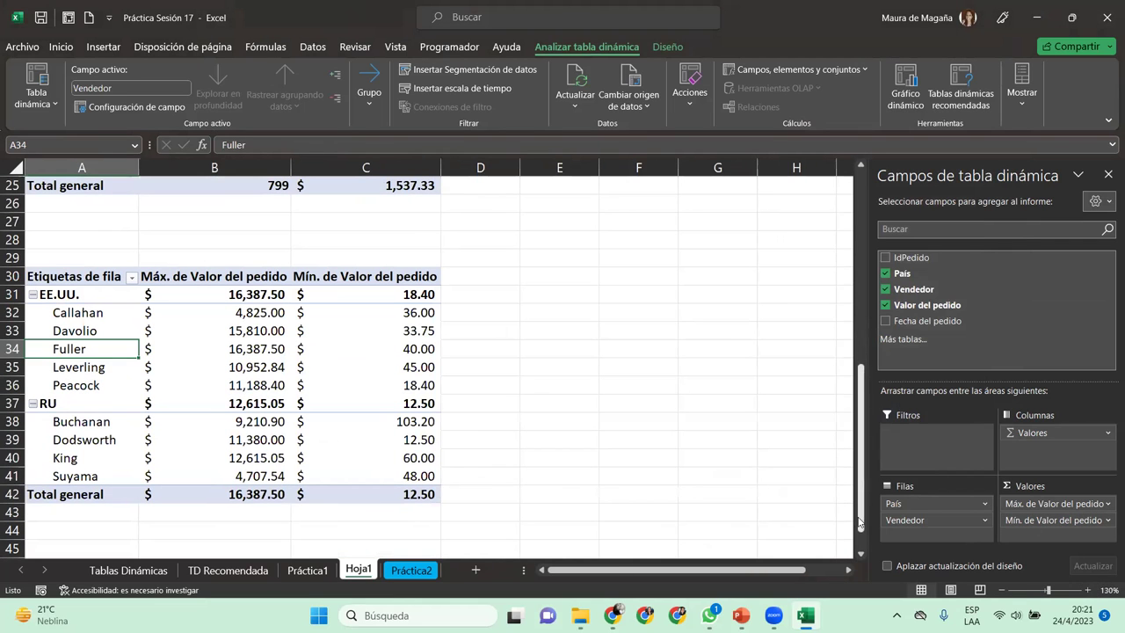
{"action": "left_click", "coordinate": [860, 554]}
{"action": "left_click", "coordinate": [861, 554]}
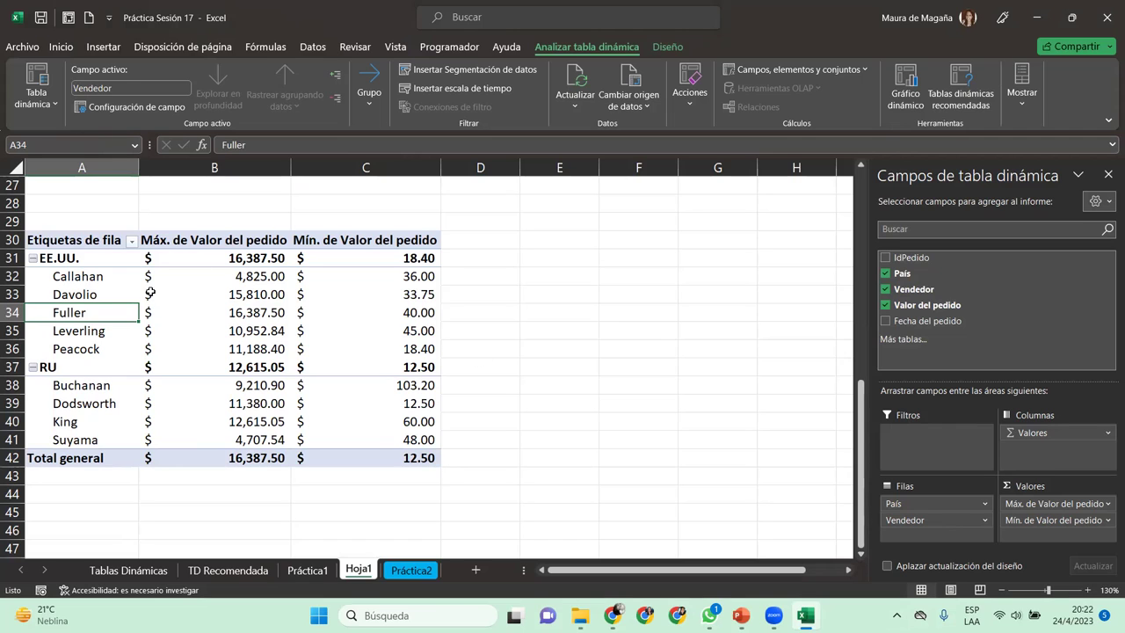
{"action": "scroll", "coordinate": [579, 67], "scroll_direction": "down", "scroll_amount": 1}
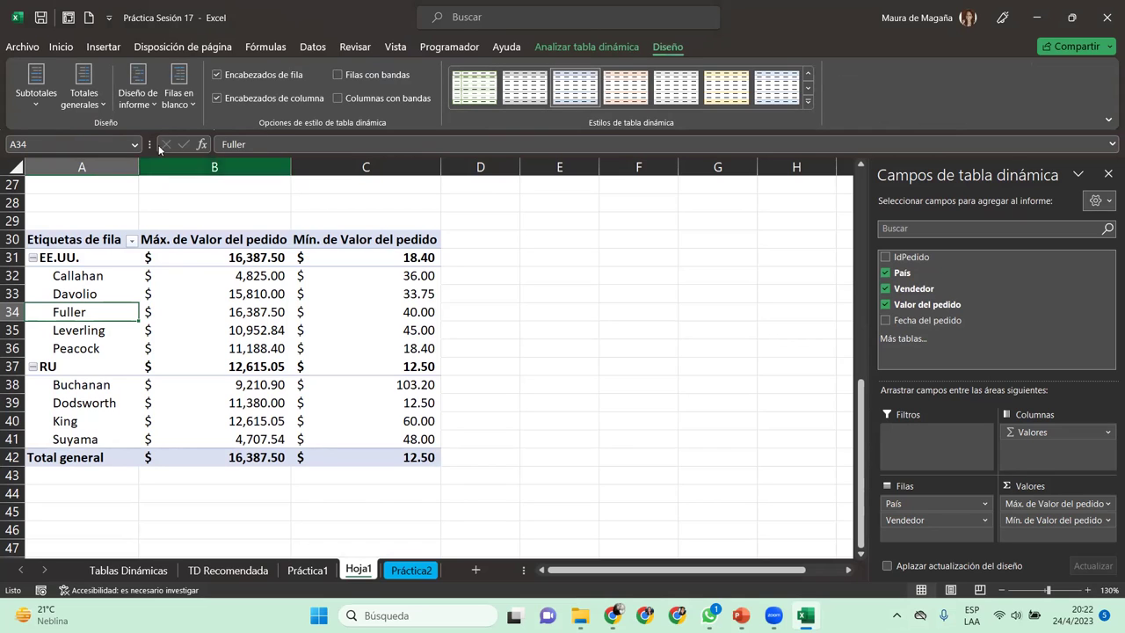
Try outline and tabular report layouts, settling on outline form with País subtotals on top.
{"action": "left_click", "coordinate": [147, 102]}
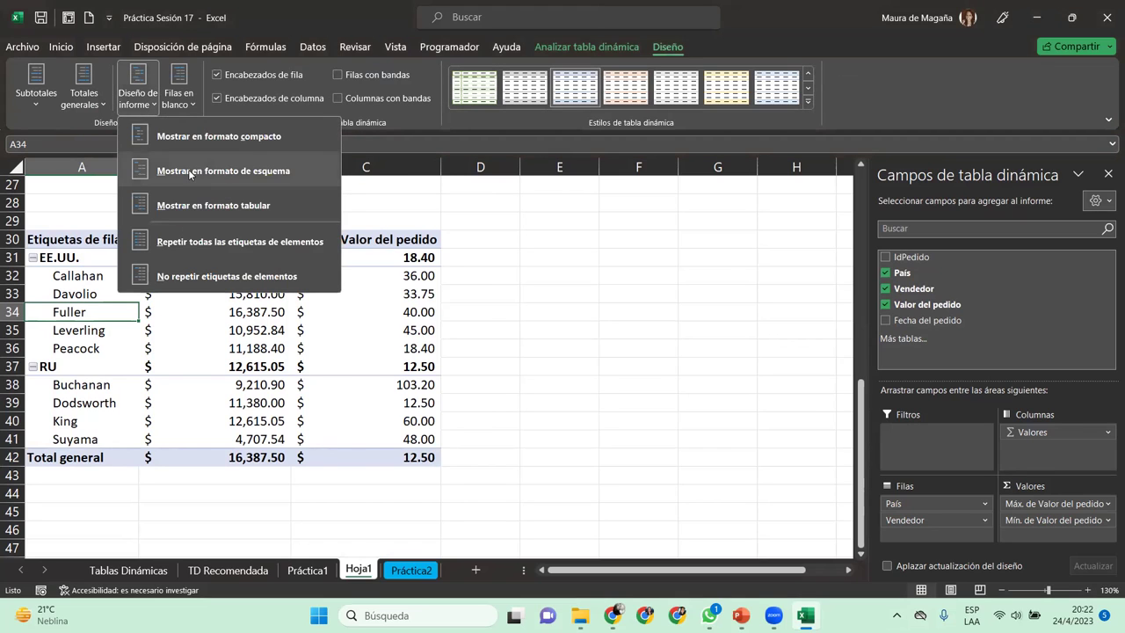
{"action": "left_click", "coordinate": [186, 169]}
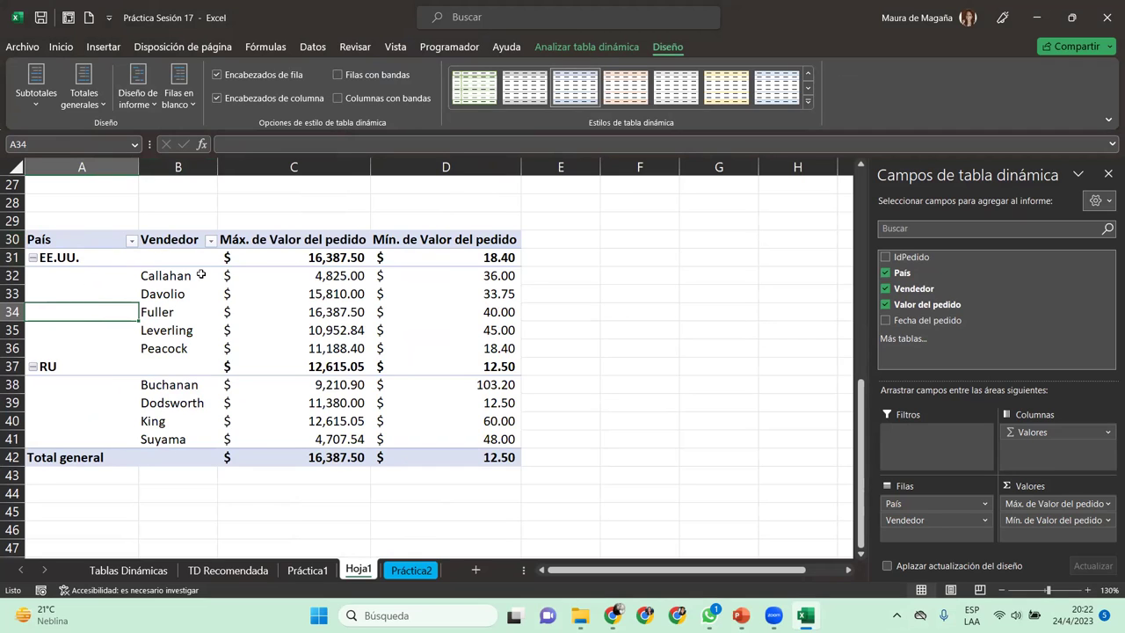
{"action": "left_click", "coordinate": [140, 95]}
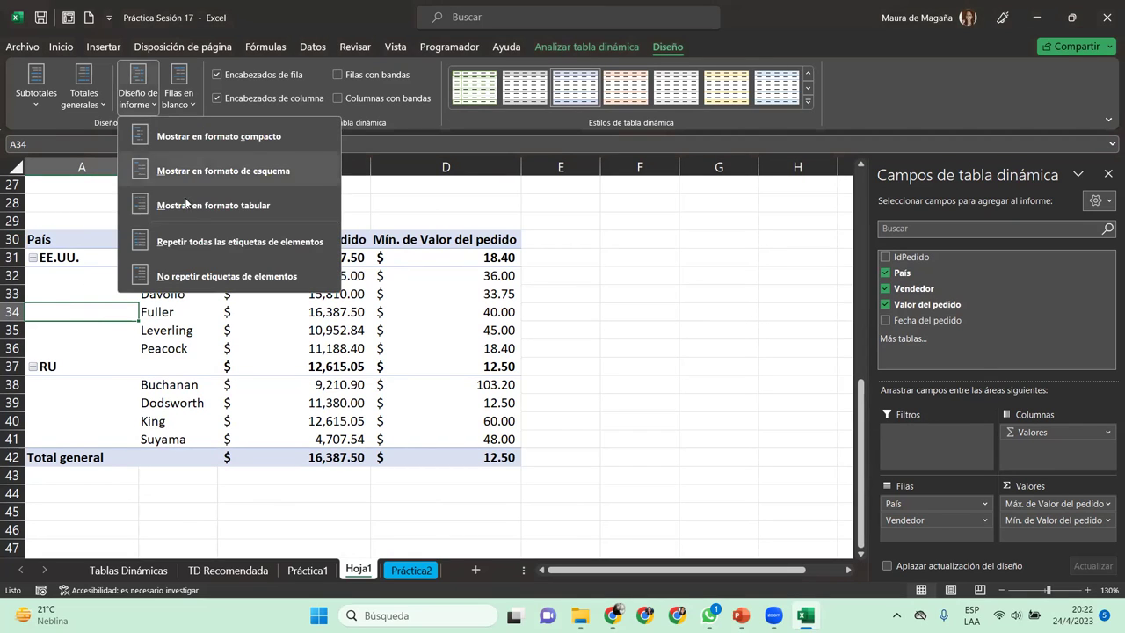
{"action": "left_click", "coordinate": [208, 212]}
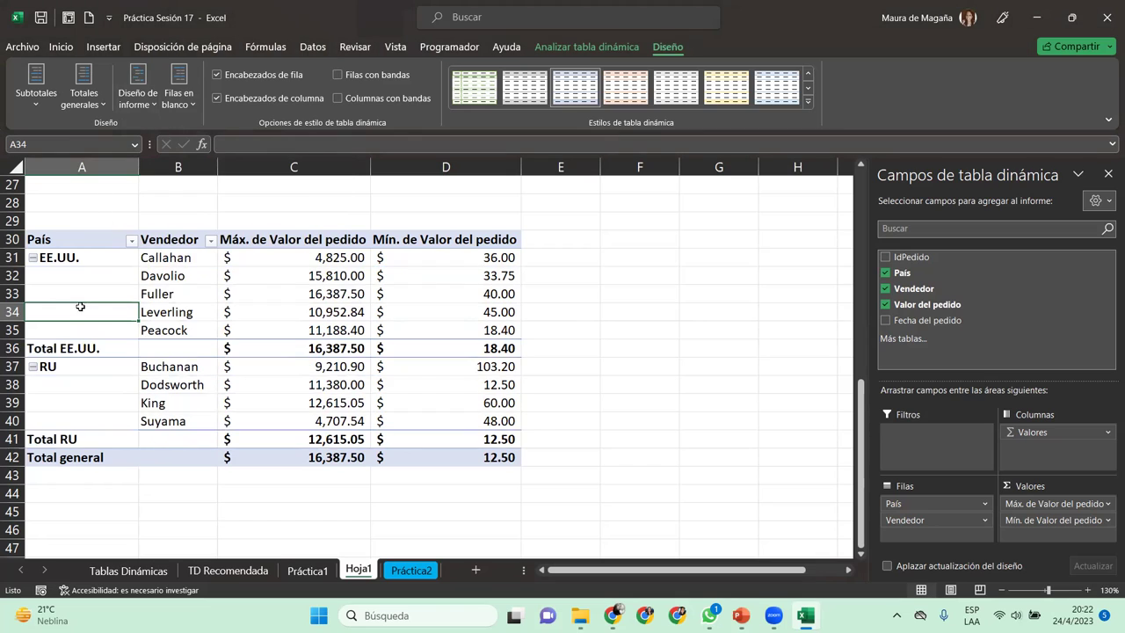
{"action": "left_click", "coordinate": [141, 97]}
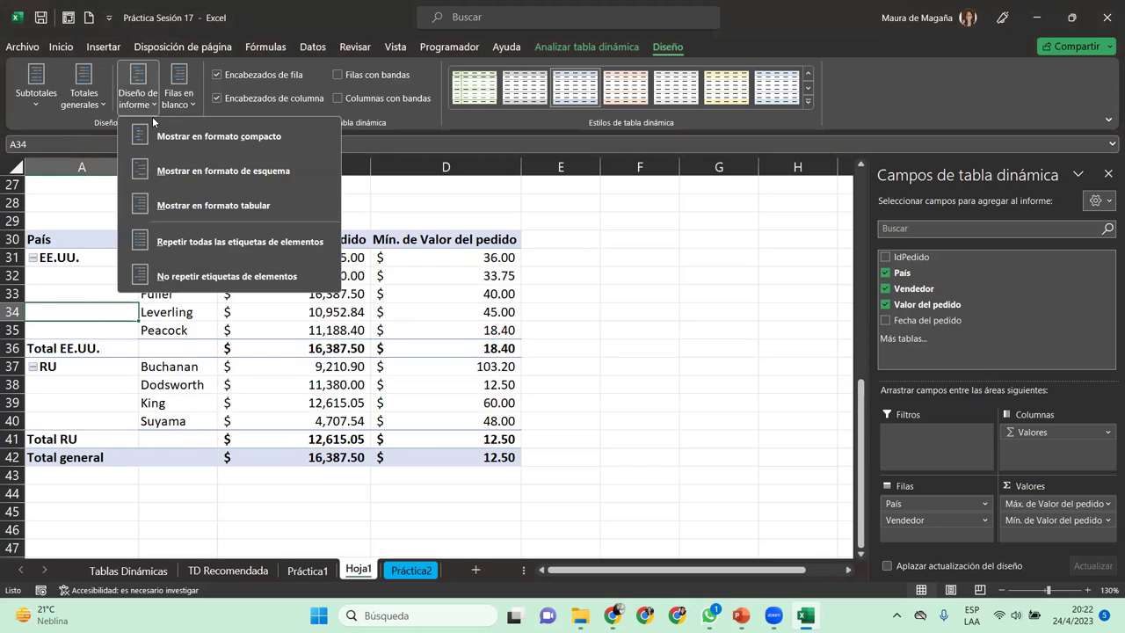
{"action": "left_click", "coordinate": [185, 170]}
{"action": "left_click", "coordinate": [138, 92]}
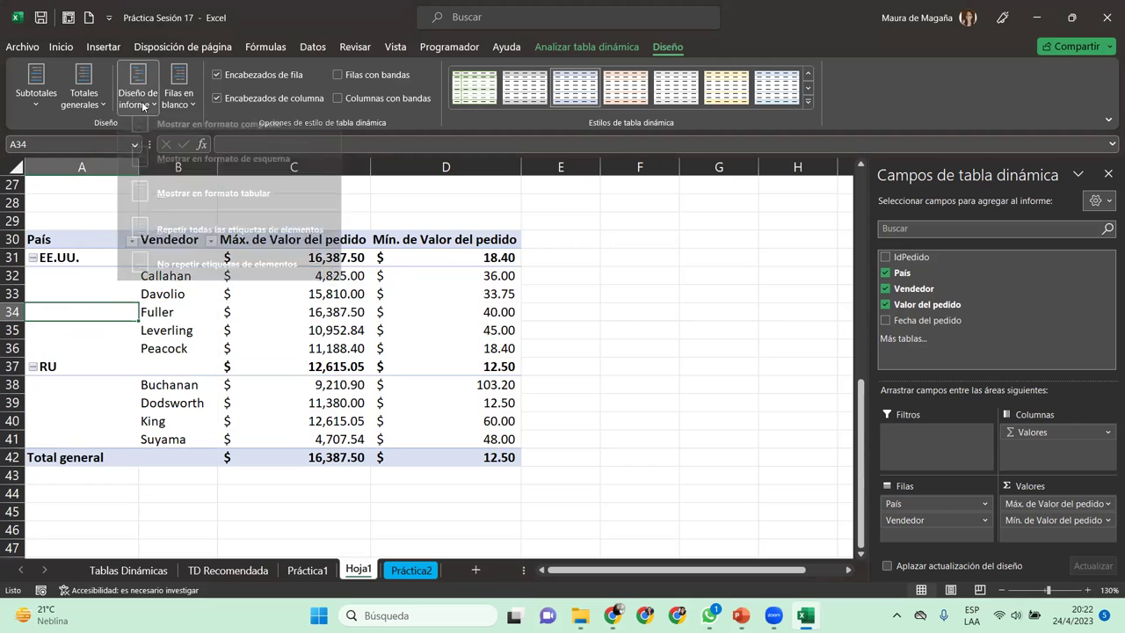
{"action": "left_click", "coordinate": [235, 193]}
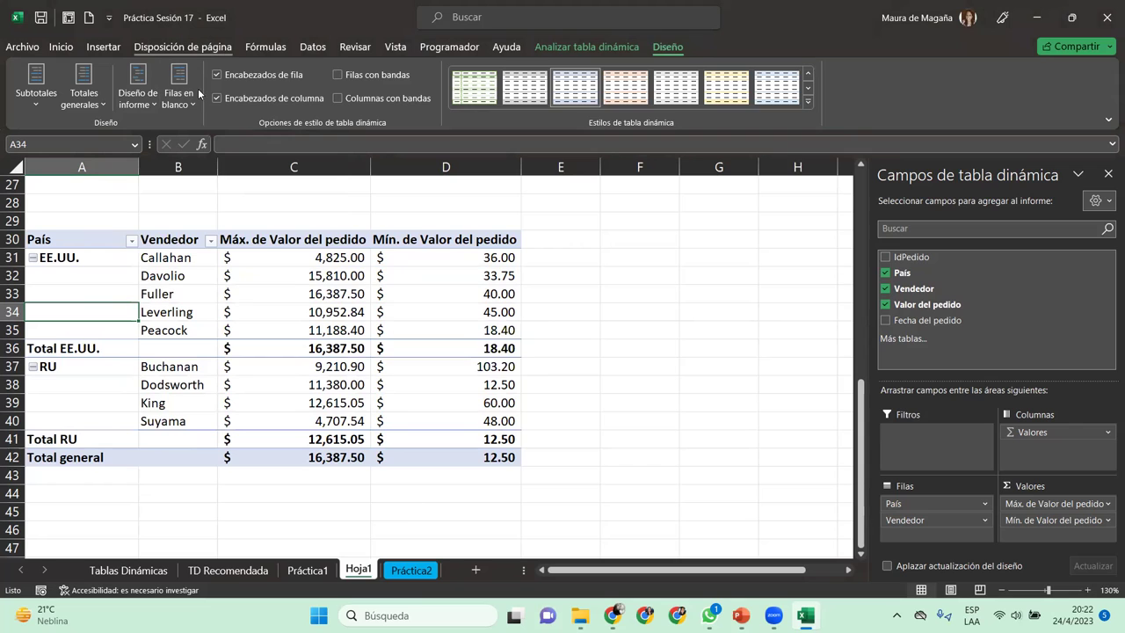
{"action": "left_click", "coordinate": [141, 93]}
{"action": "left_click", "coordinate": [204, 172]}
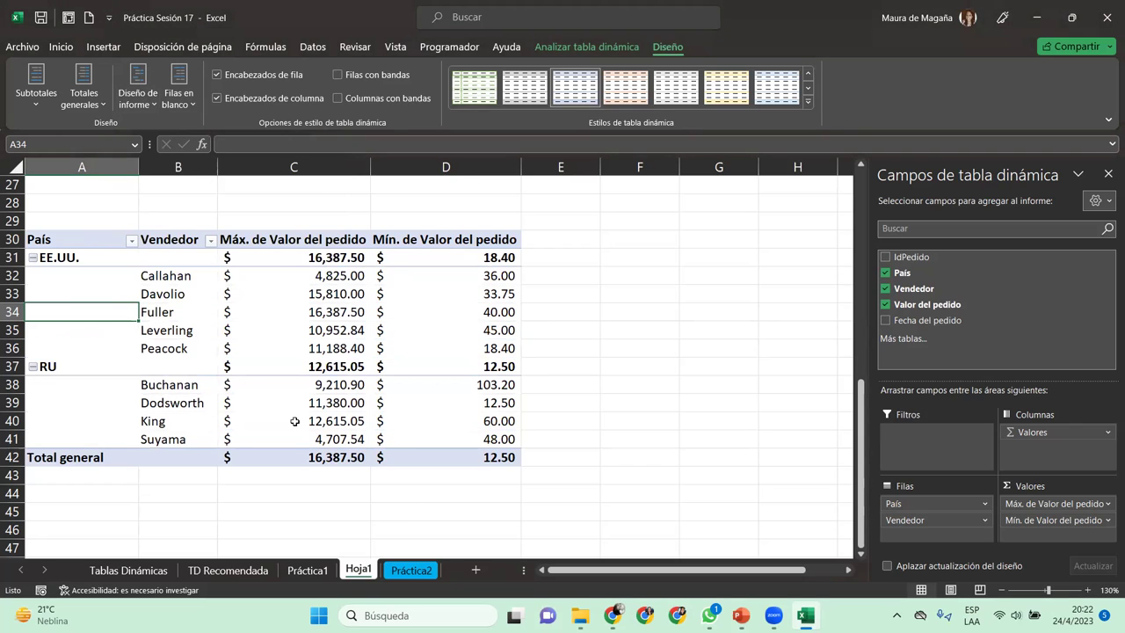
Autofit column B on Hoja1 so the country sales totals display, then return to the Práctica2 sheet.
{"action": "left_click", "coordinate": [410, 570]}
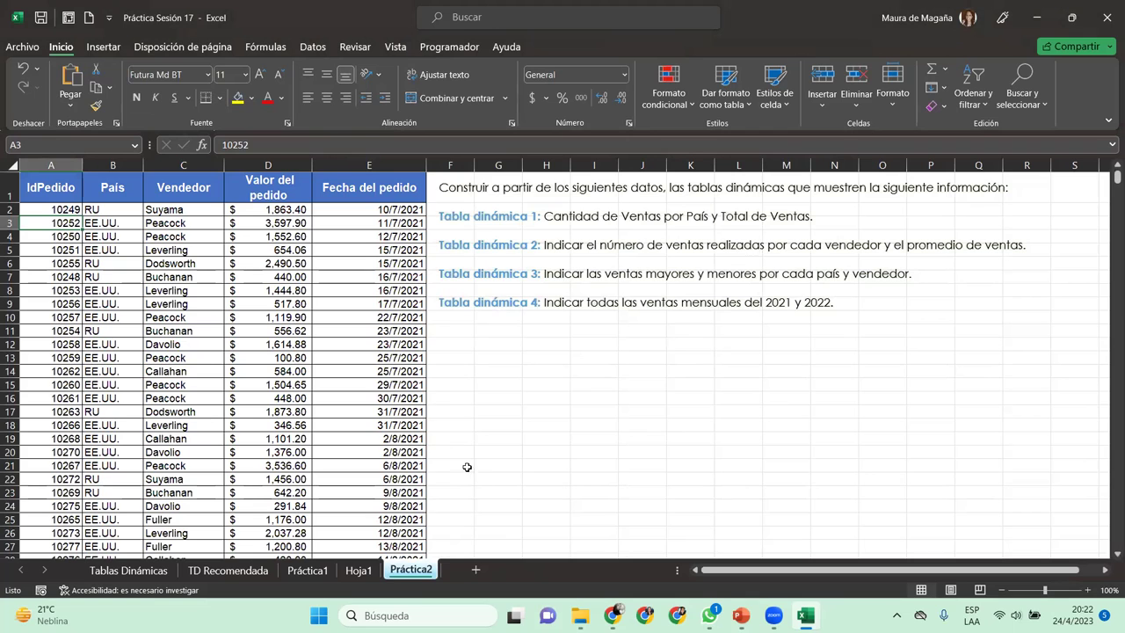
{"action": "left_click", "coordinate": [361, 570]}
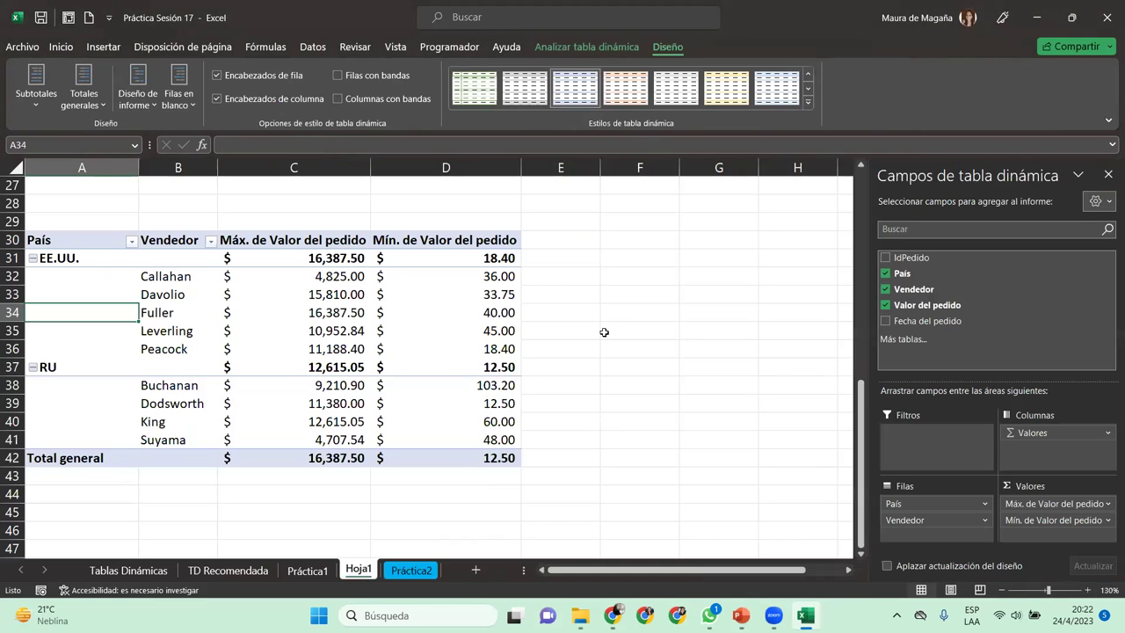
{"action": "left_click_drag", "start_coordinate": [863, 422], "coordinate": [882, 202]}
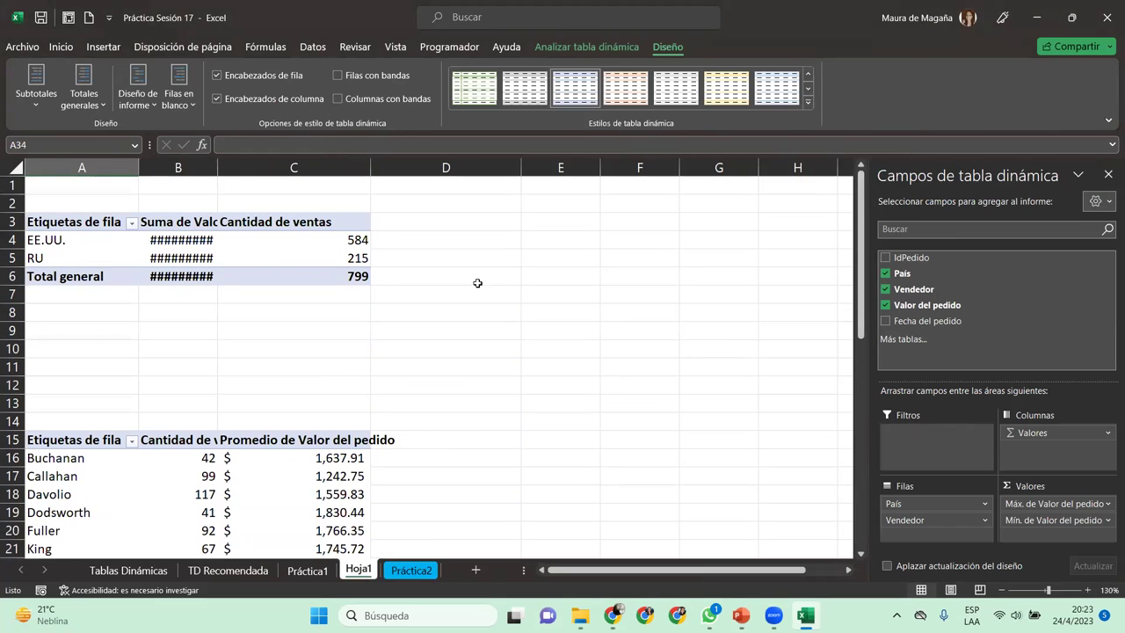
{"action": "double_click", "coordinate": [218, 166]}
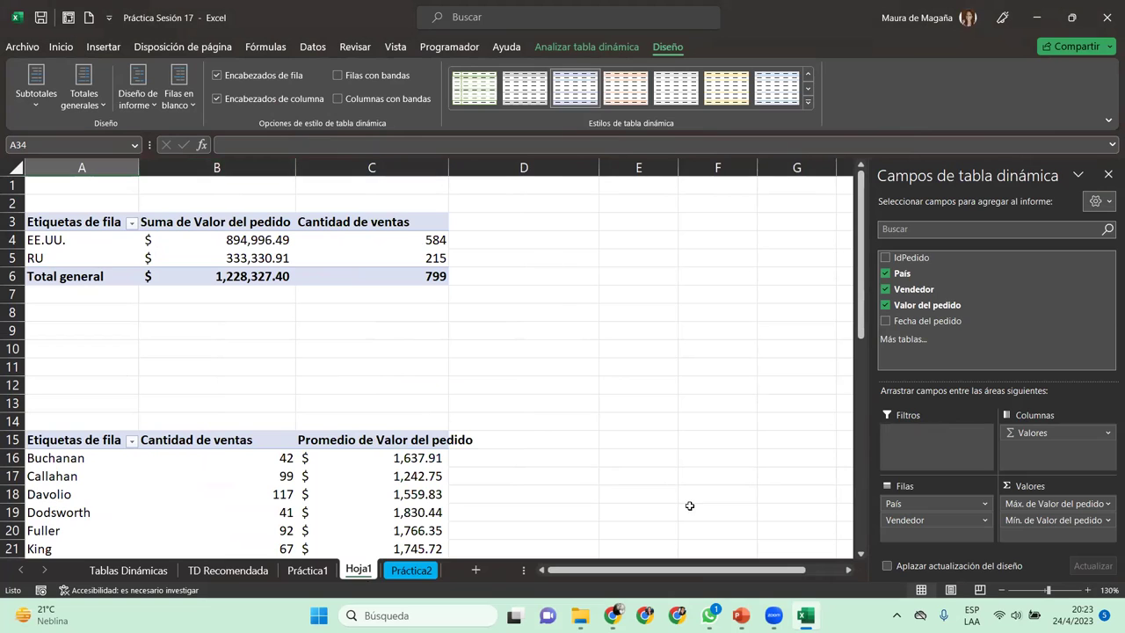
{"action": "left_click", "coordinate": [861, 313]}
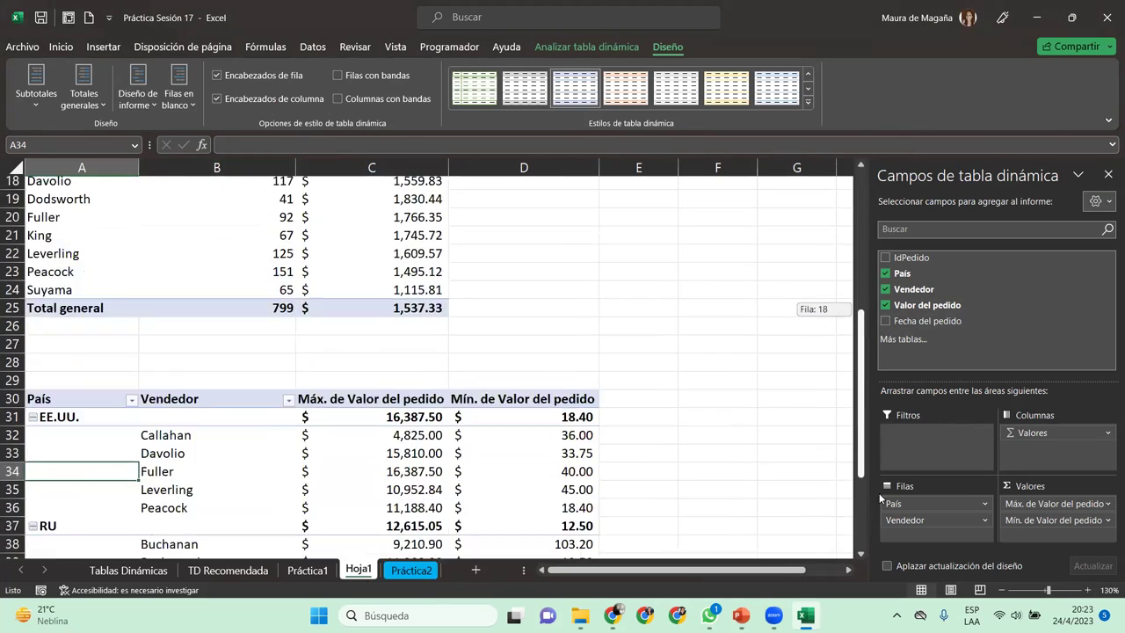
{"action": "left_click_drag", "start_coordinate": [861, 313], "coordinate": [884, 545]}
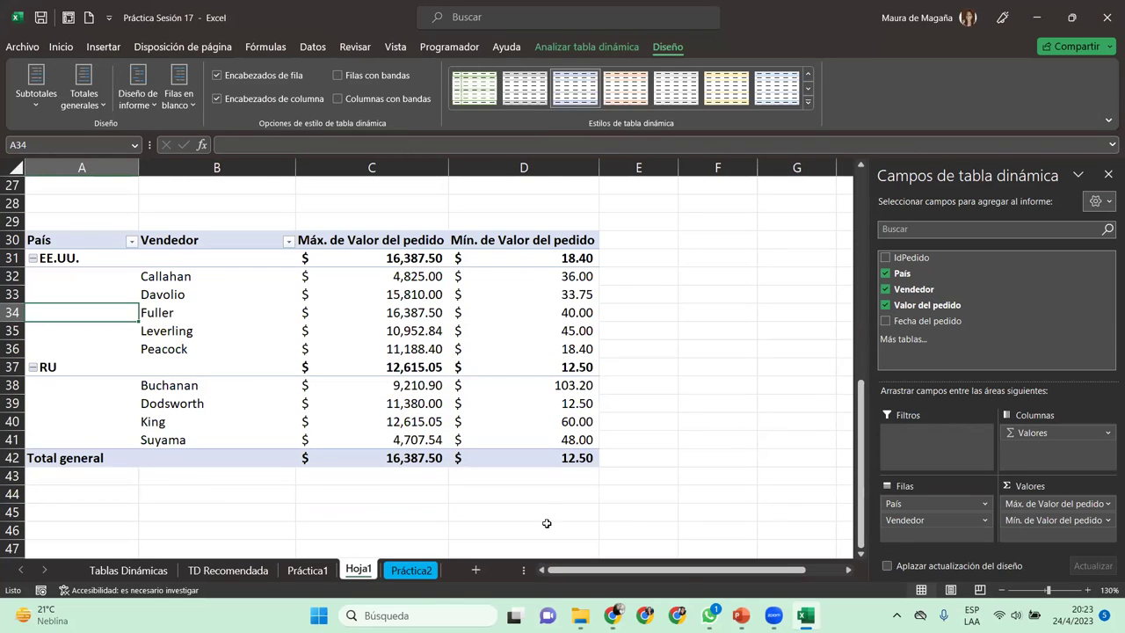
{"action": "left_click", "coordinate": [428, 573]}
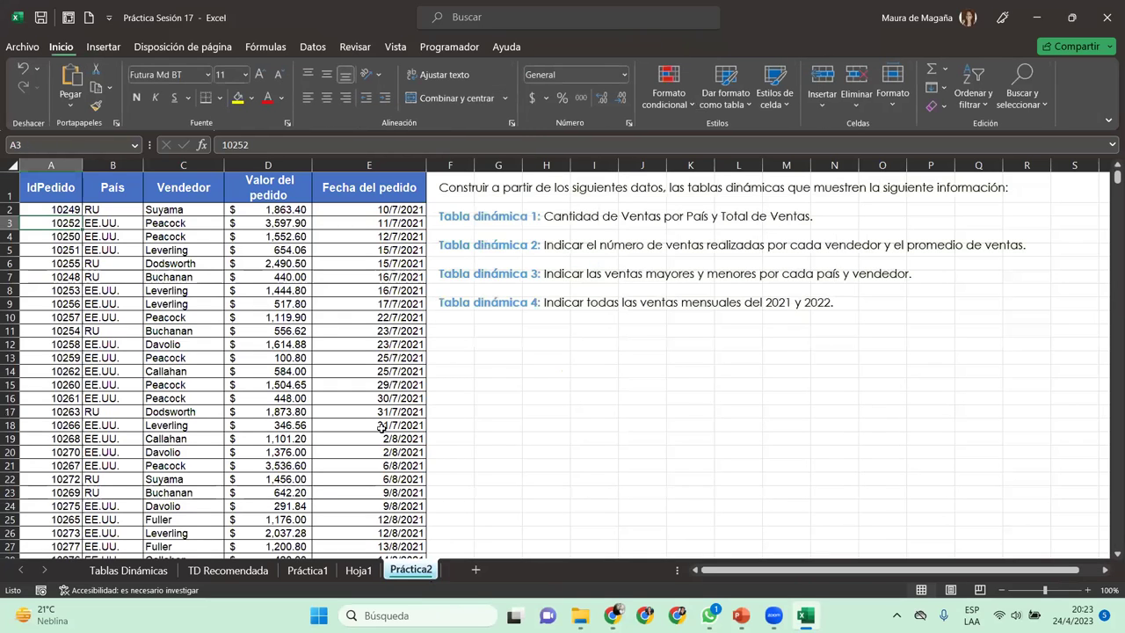
{"action": "left_click", "coordinate": [58, 190]}
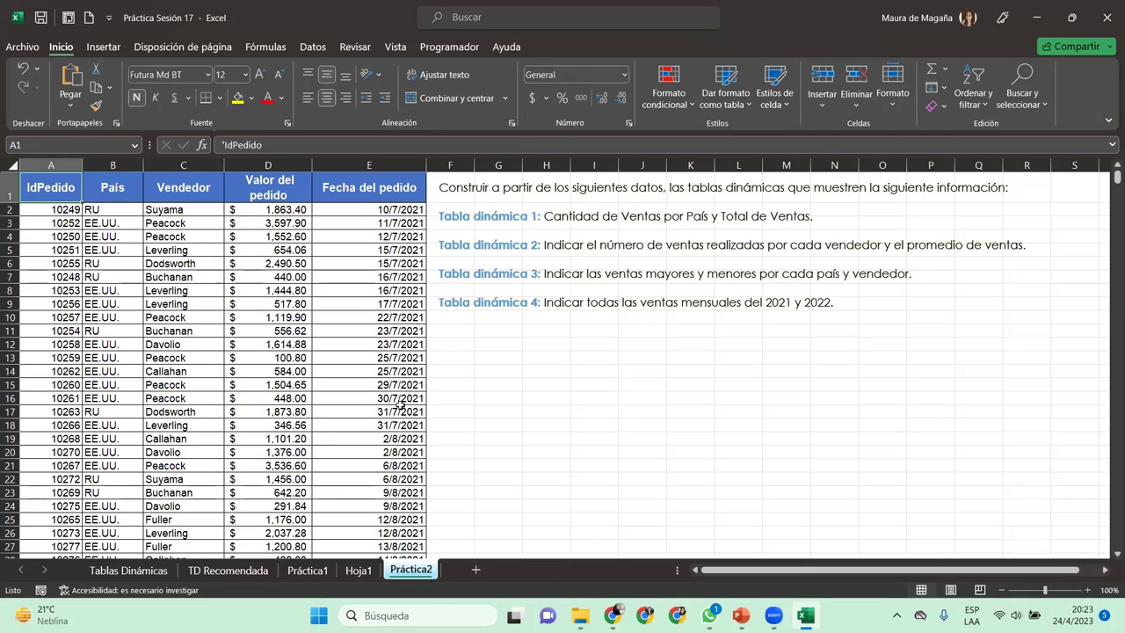
Insert a pivot table from the Práctica2 order data at existing-sheet location Hoja1!A50.
{"action": "left_click", "coordinate": [103, 47]}
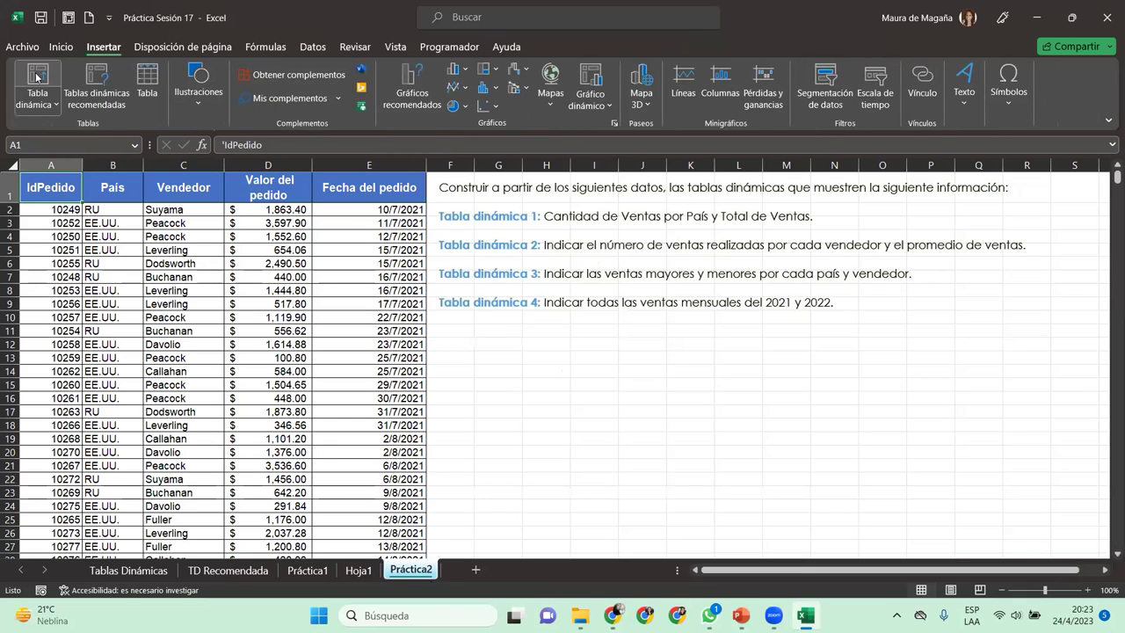
{"action": "left_click", "coordinate": [37, 75]}
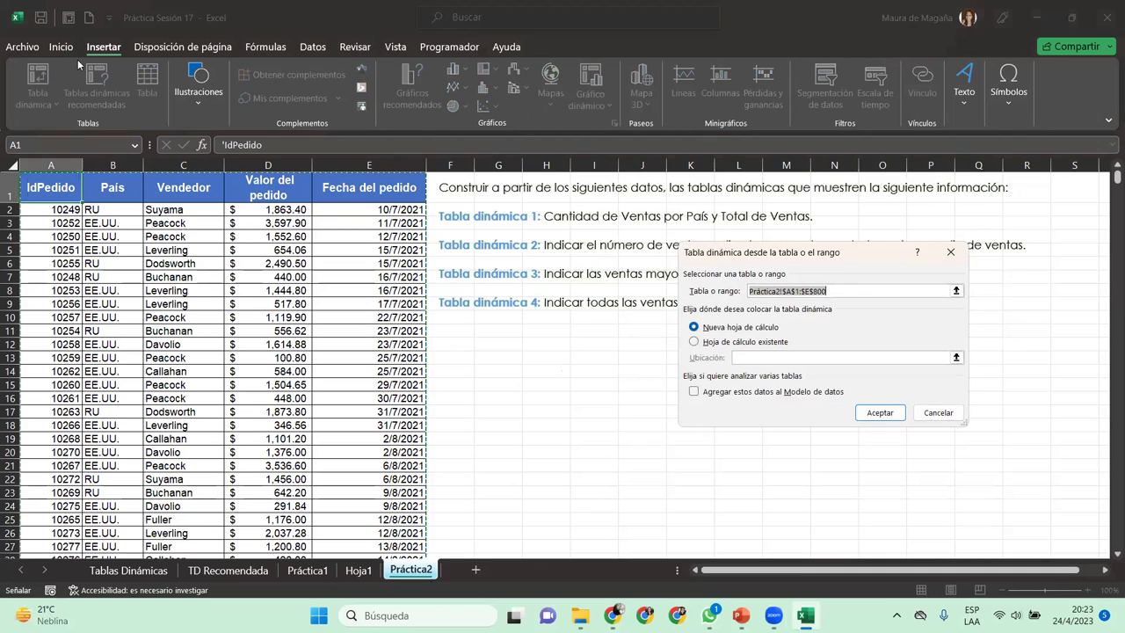
{"action": "left_click", "coordinate": [695, 341]}
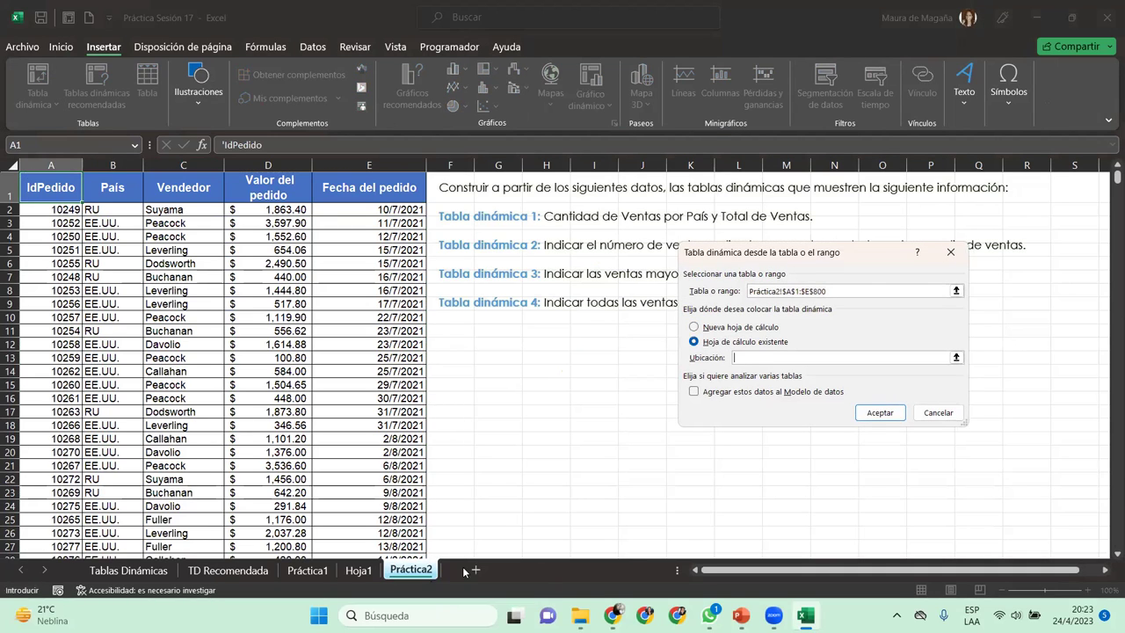
{"action": "left_click", "coordinate": [358, 570]}
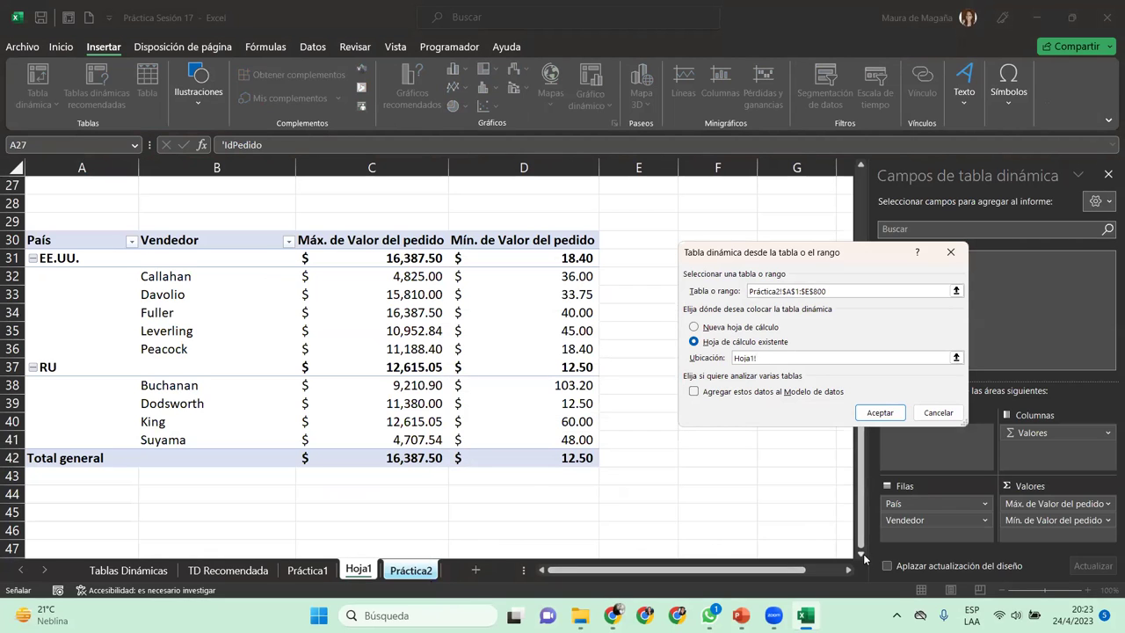
{"action": "scroll", "coordinate": [865, 559], "scroll_direction": "down", "scroll_amount": 3}
{"action": "left_click", "coordinate": [111, 419]}
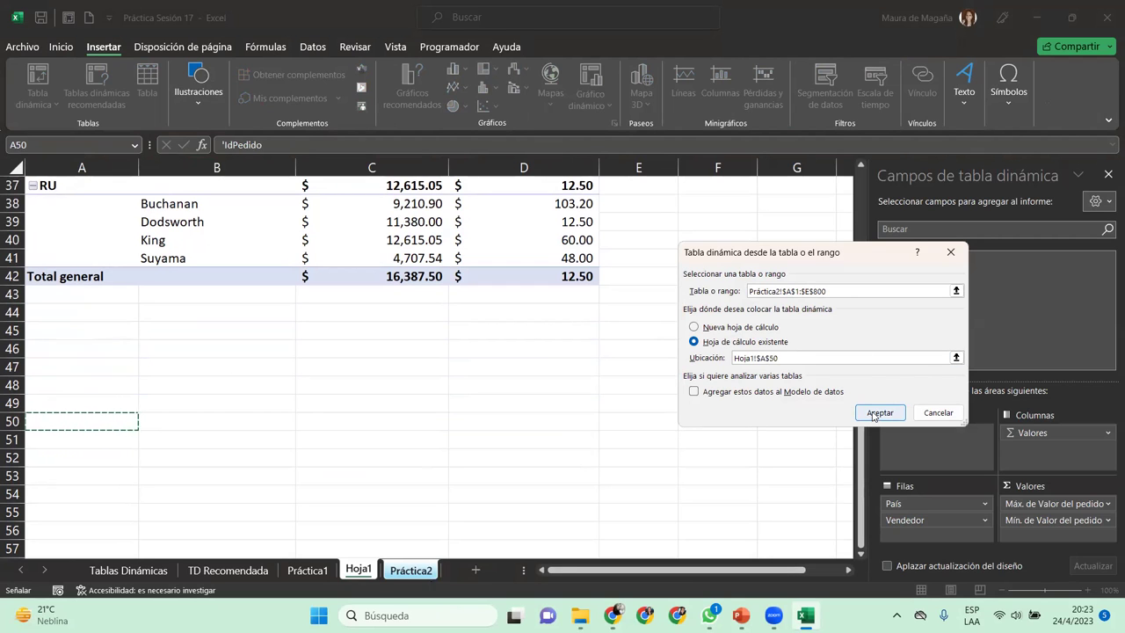
{"action": "left_click", "coordinate": [878, 412]}
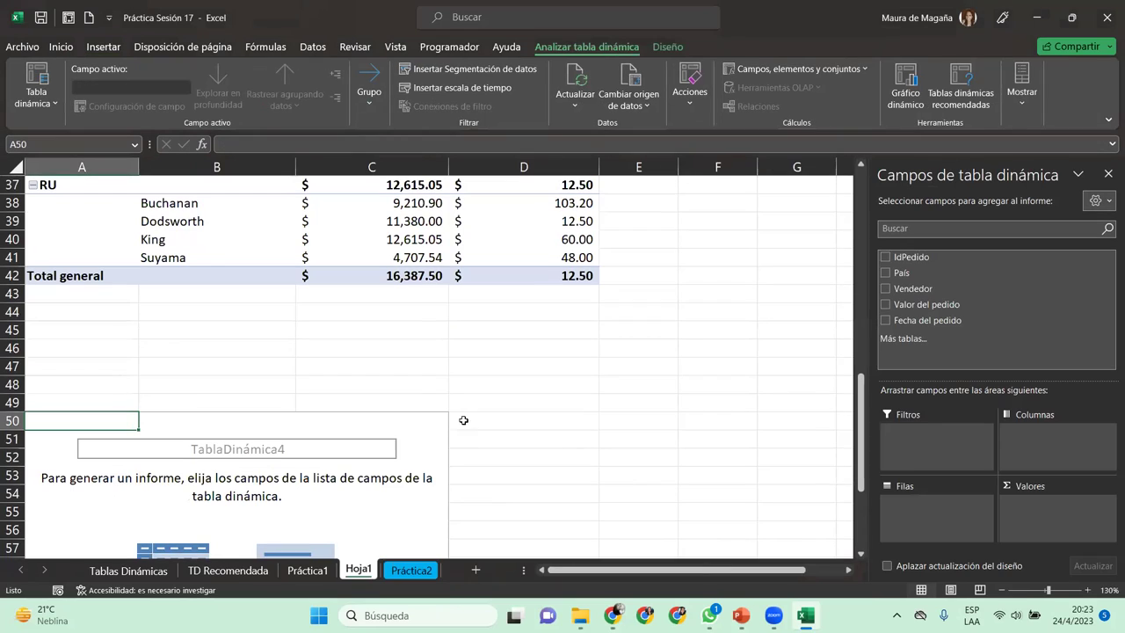
Put Fecha del pedido in Filas, grouped by year, quarter and month, and sum Valor del pedido in Valores.
{"action": "left_click", "coordinate": [862, 554]}
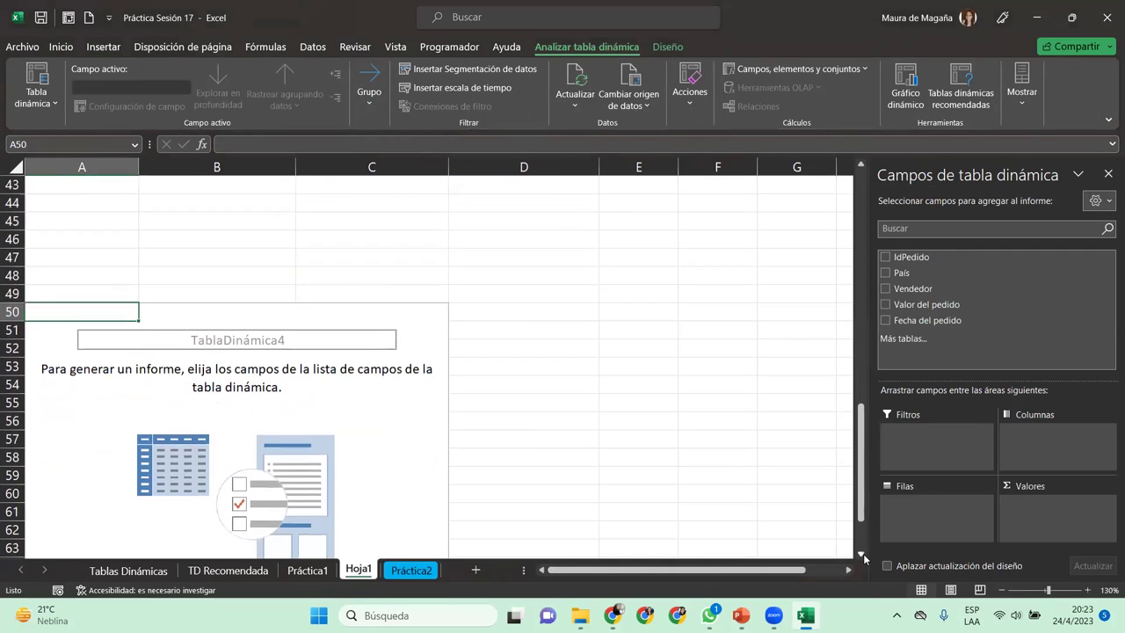
{"action": "left_click", "coordinate": [864, 558]}
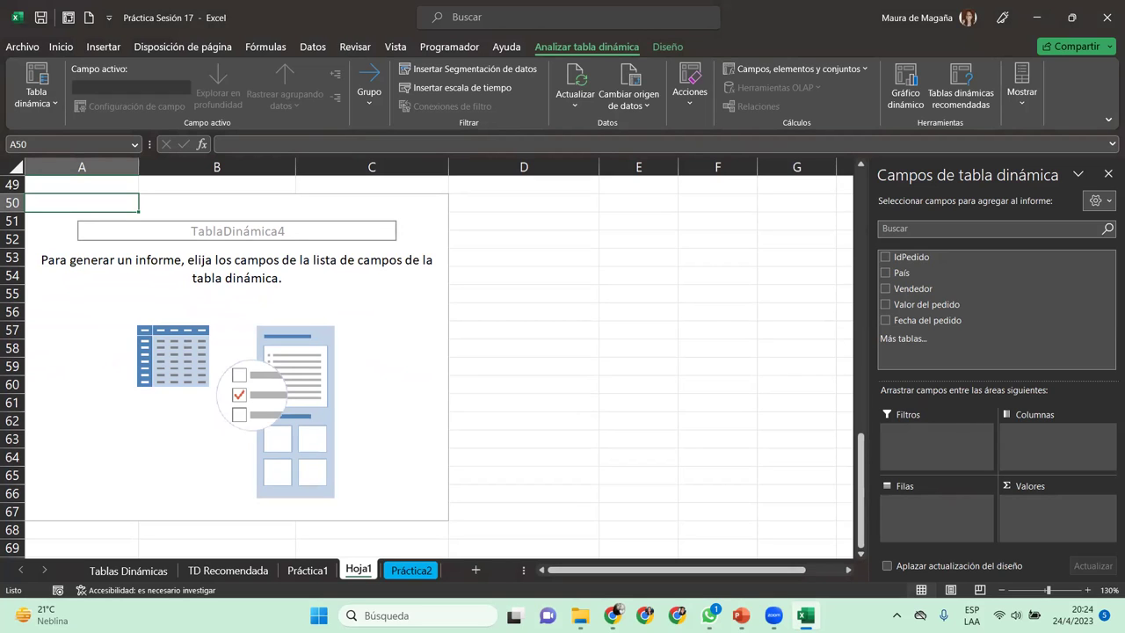
{"action": "left_click_drag", "start_coordinate": [945, 321], "coordinate": [933, 519]}
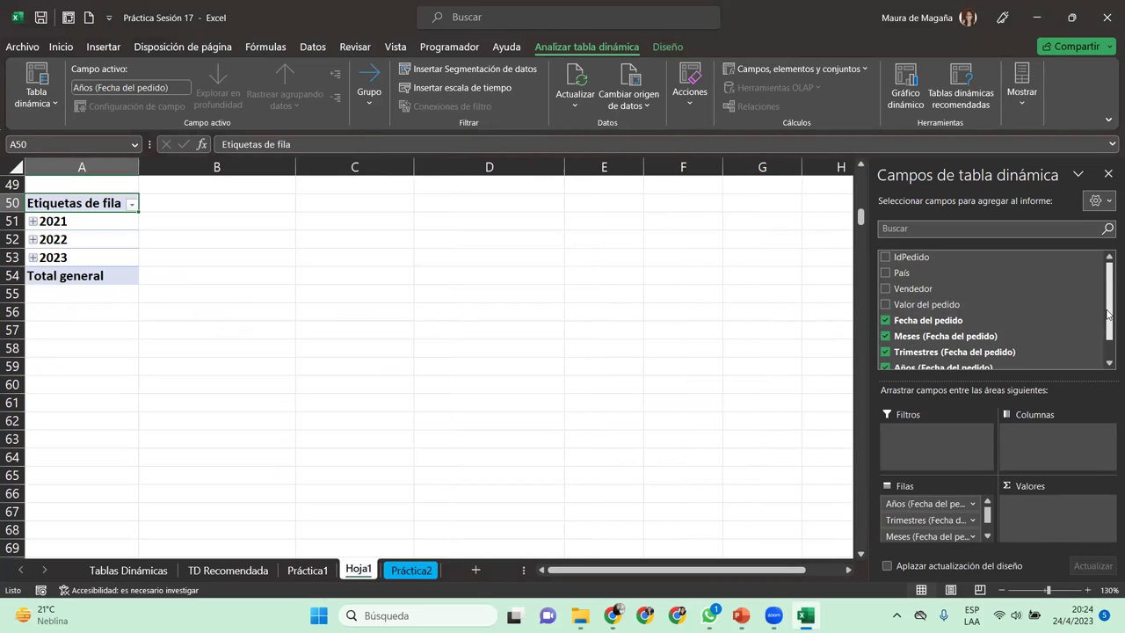
{"action": "left_click", "coordinate": [403, 570]}
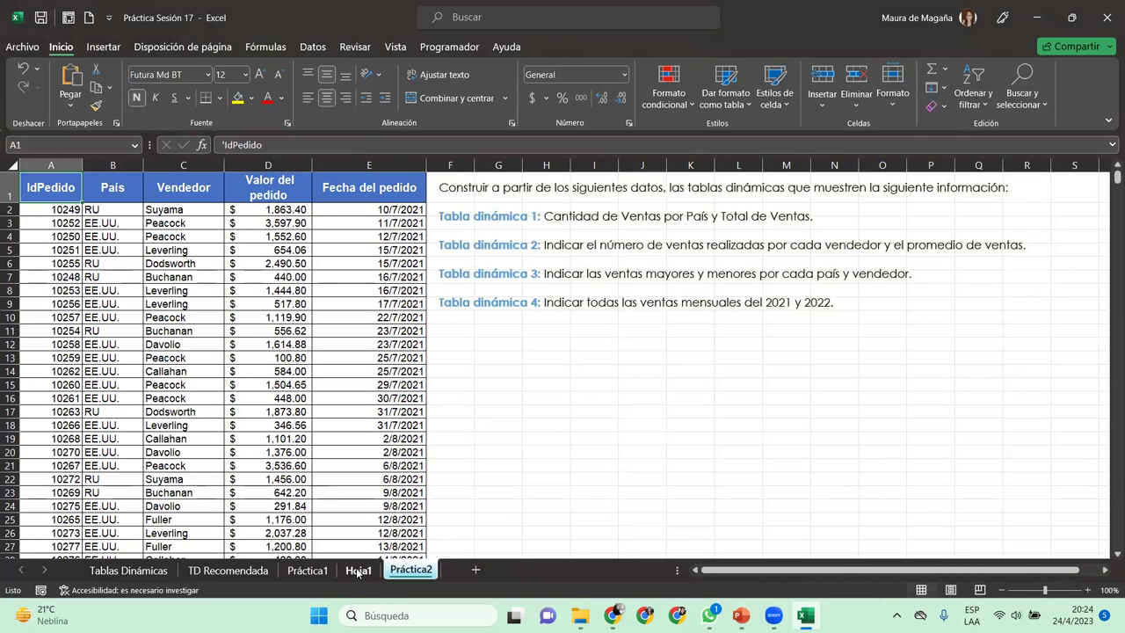
{"action": "left_click", "coordinate": [358, 571]}
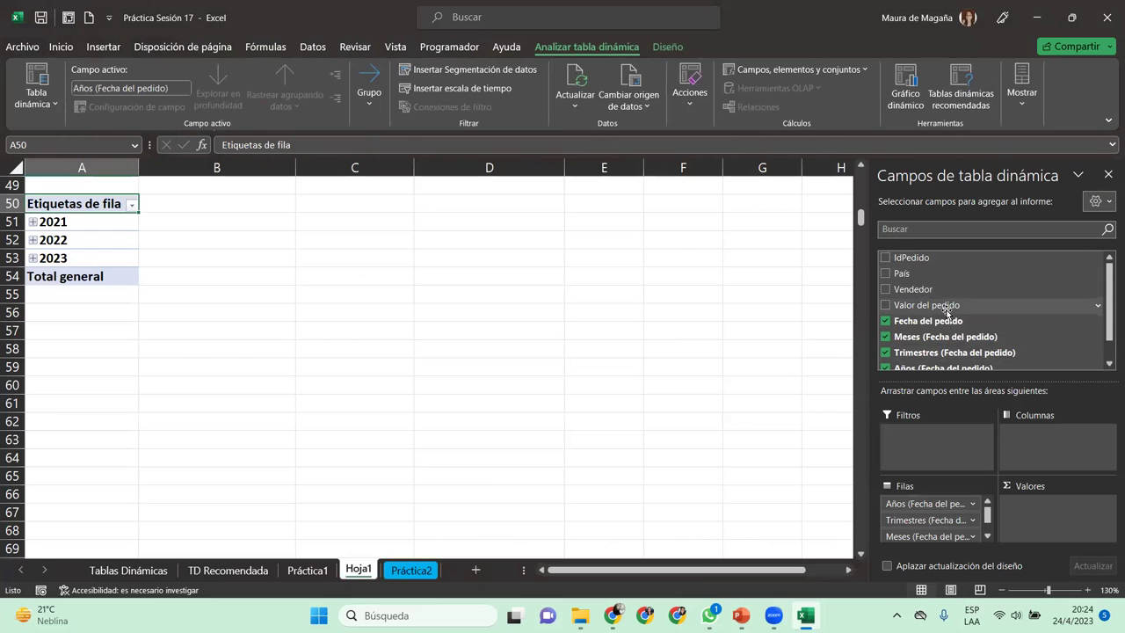
{"action": "left_click_drag", "start_coordinate": [947, 305], "coordinate": [1054, 506]}
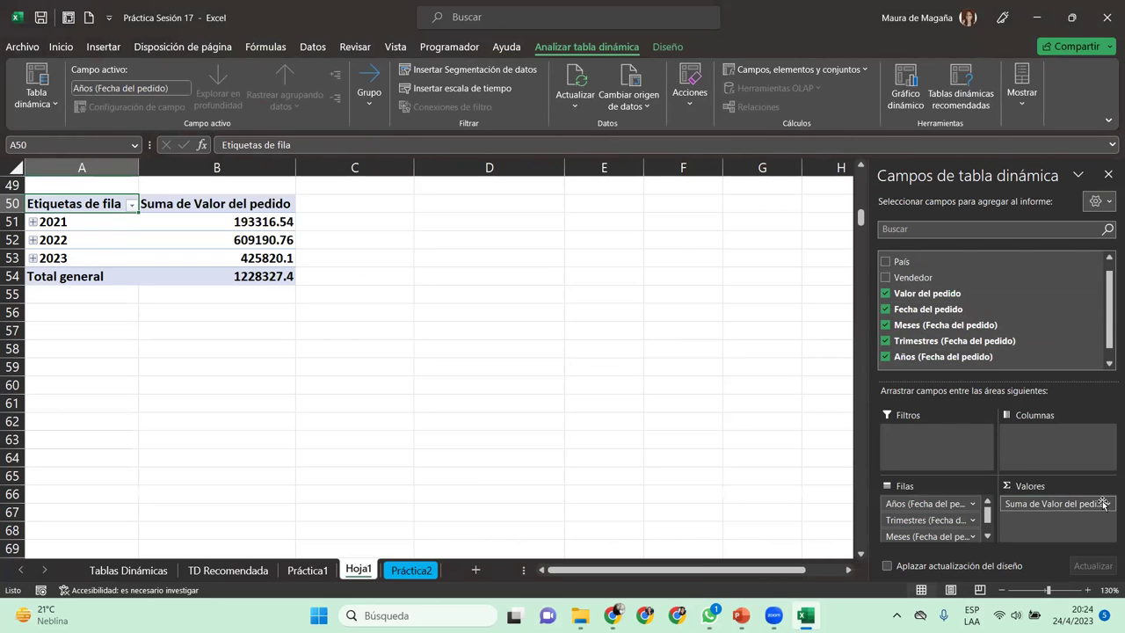
{"action": "left_click", "coordinate": [1103, 502]}
Summarize Valor del pedido as Promedio in Moneda format with the $ Español (El Salvador) symbol.
{"action": "left_click", "coordinate": [1082, 488]}
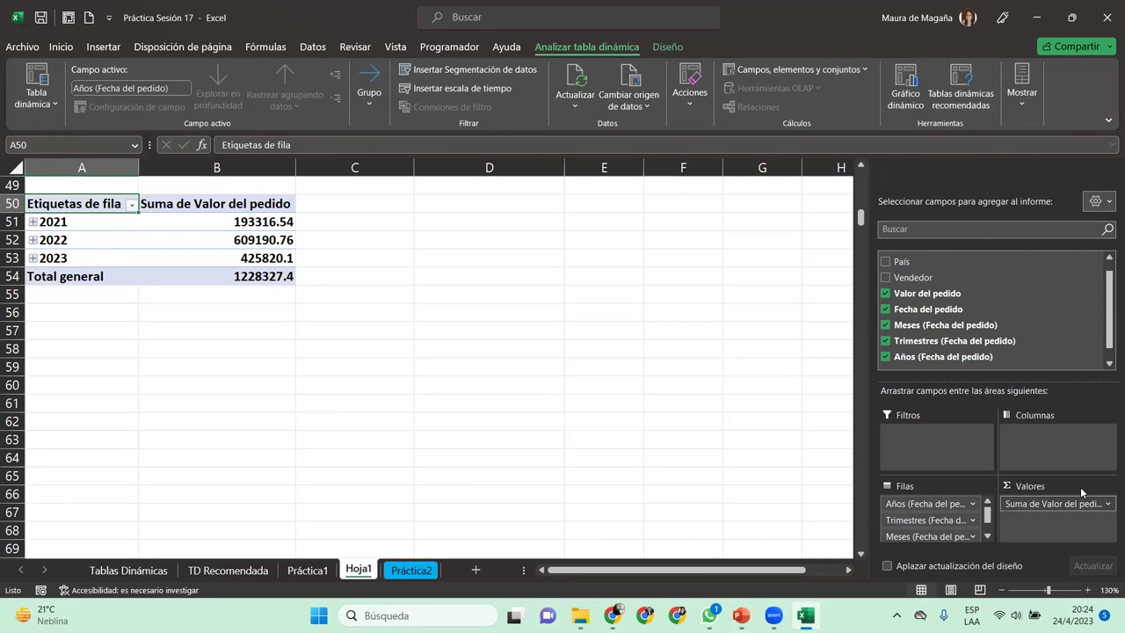
{"action": "left_click", "coordinate": [701, 343]}
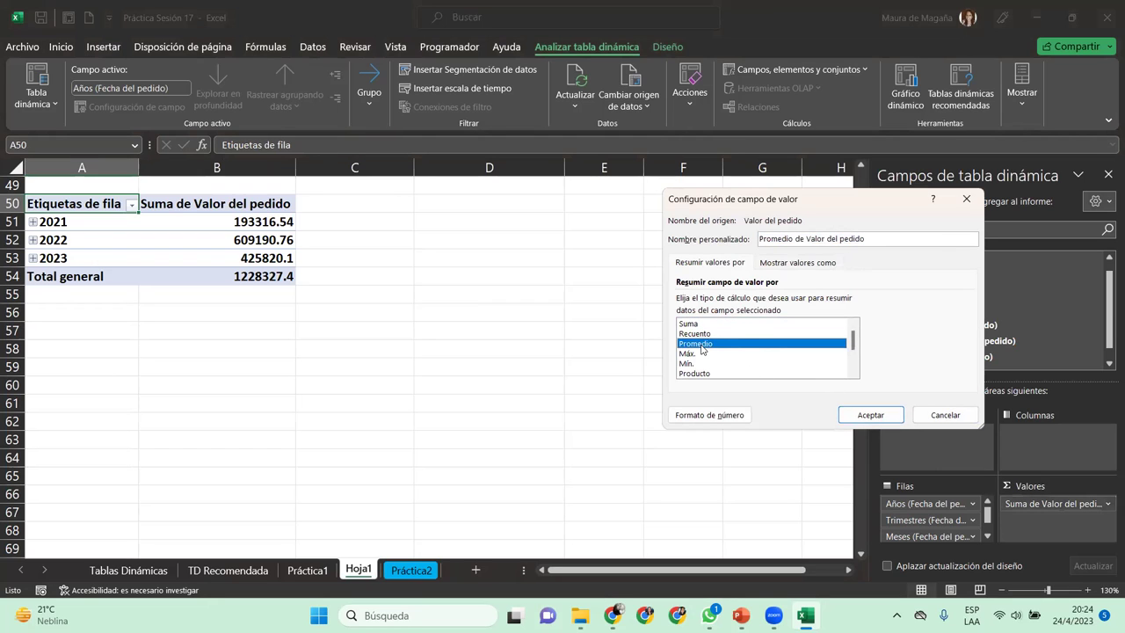
{"action": "left_click", "coordinate": [710, 417]}
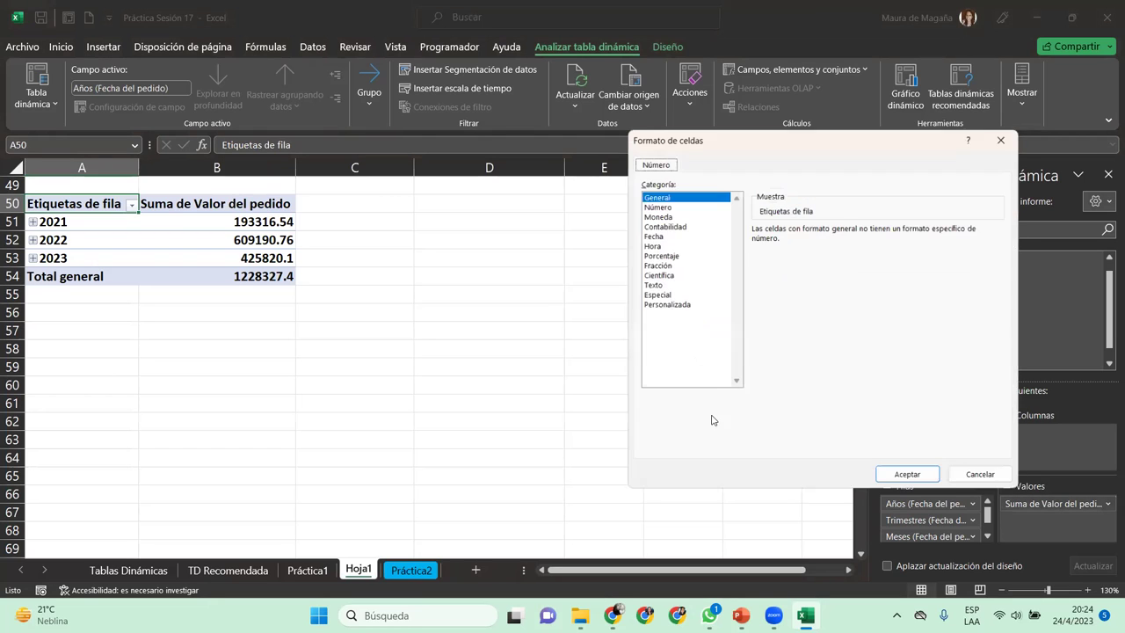
{"action": "left_click", "coordinate": [665, 224]}
{"action": "left_click", "coordinate": [909, 246]}
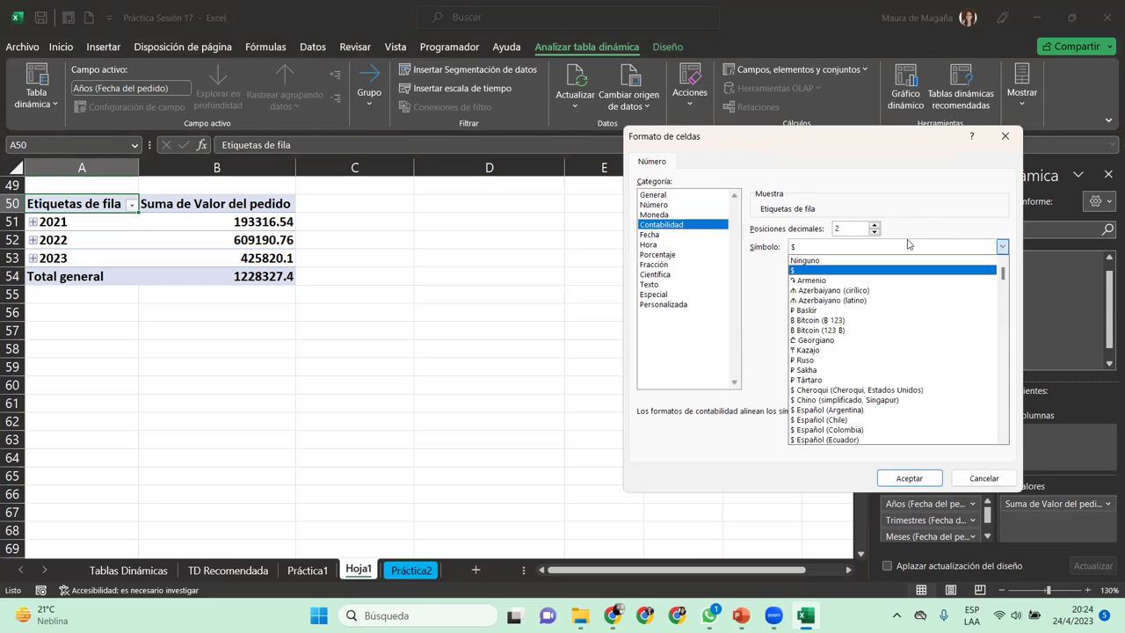
{"action": "left_click", "coordinate": [1003, 428]}
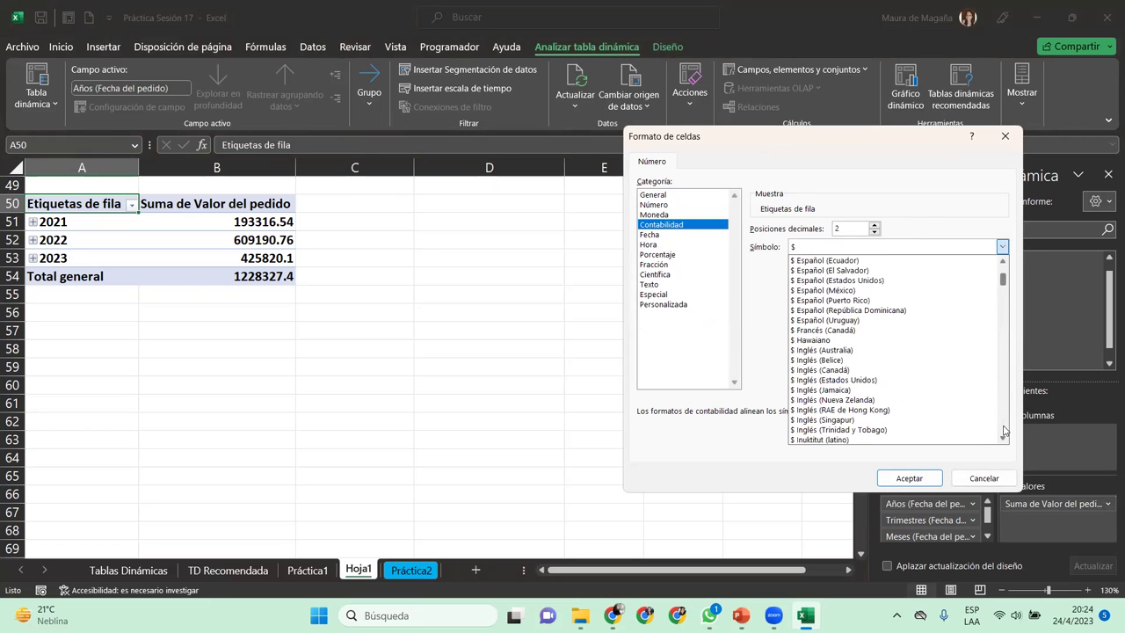
{"action": "left_click", "coordinate": [893, 269]}
{"action": "left_click", "coordinate": [908, 478]}
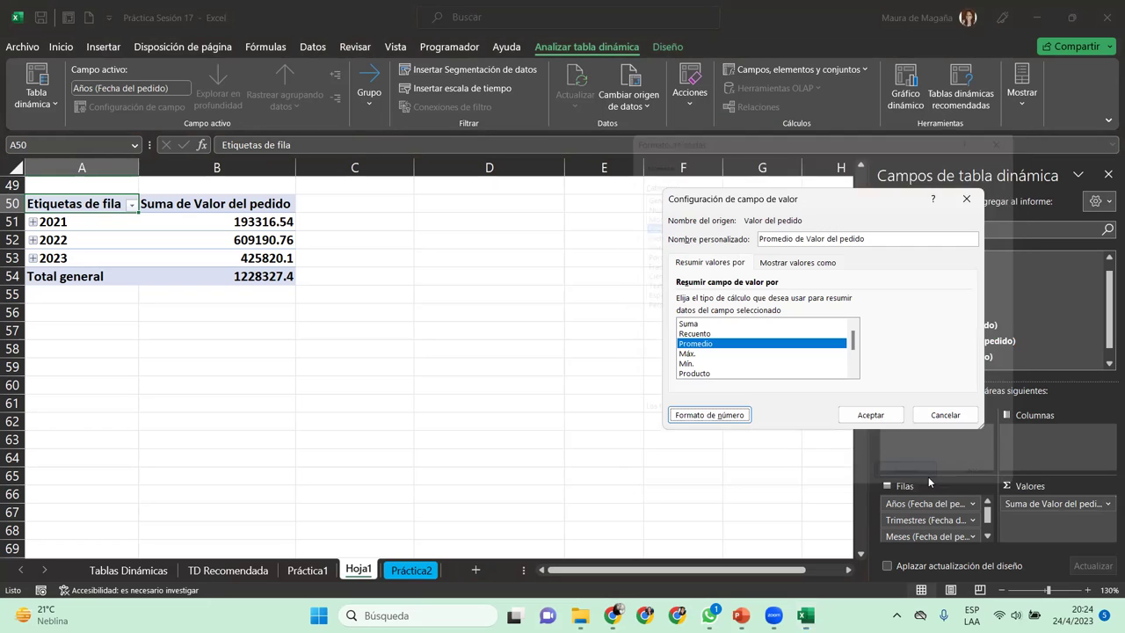
{"action": "left_click", "coordinate": [868, 413]}
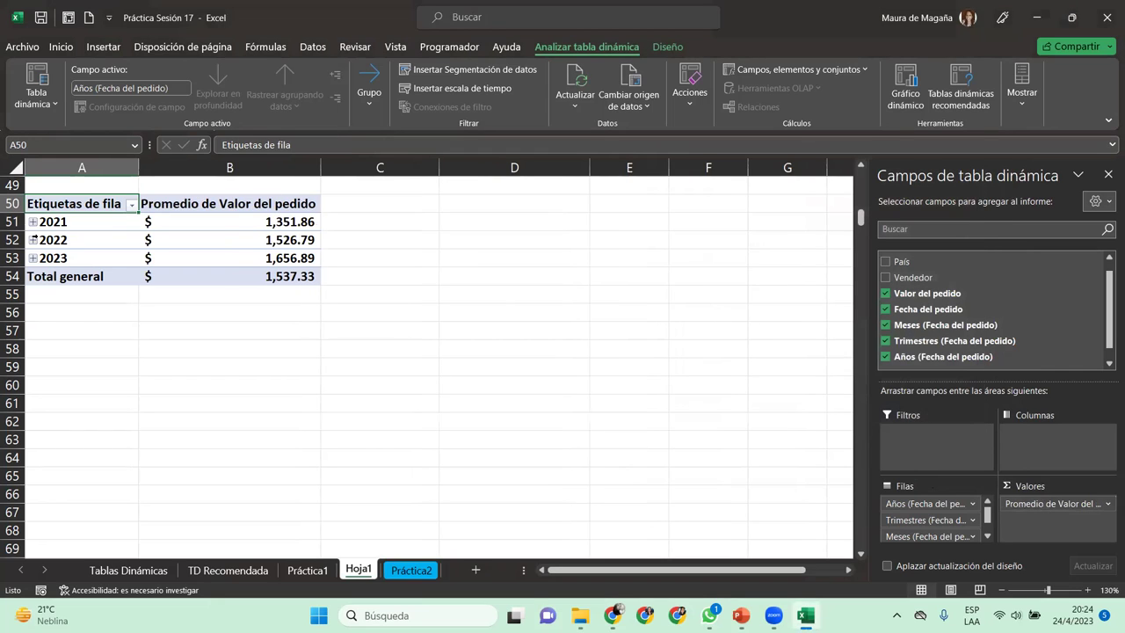
{"action": "left_click", "coordinate": [33, 222]}
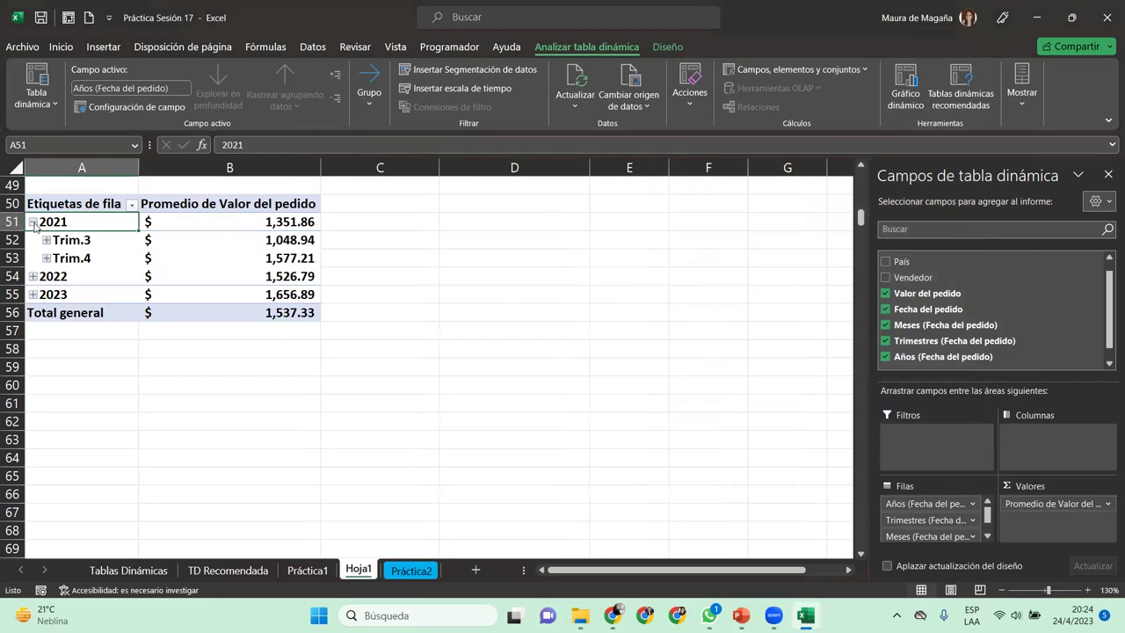
Use Expandir todo el campo so every year shows its quarters and every quarter its months.
{"action": "left_click", "coordinate": [33, 223]}
{"action": "right_click", "coordinate": [33, 224]}
{"action": "mouse_move", "coordinate": [100, 393]}
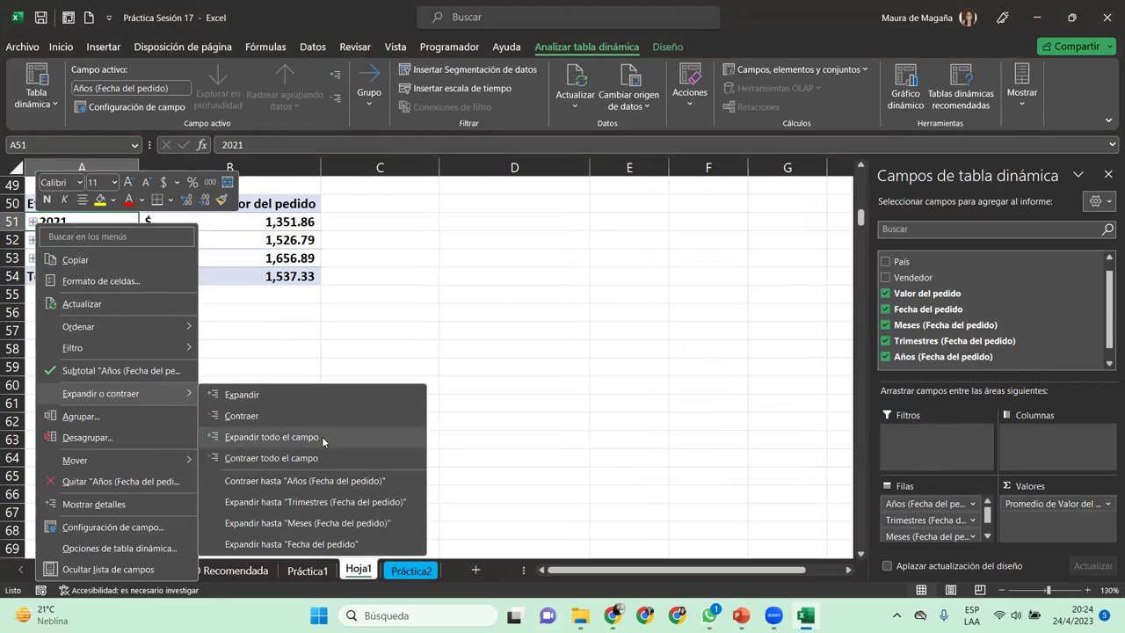
{"action": "left_click", "coordinate": [323, 436]}
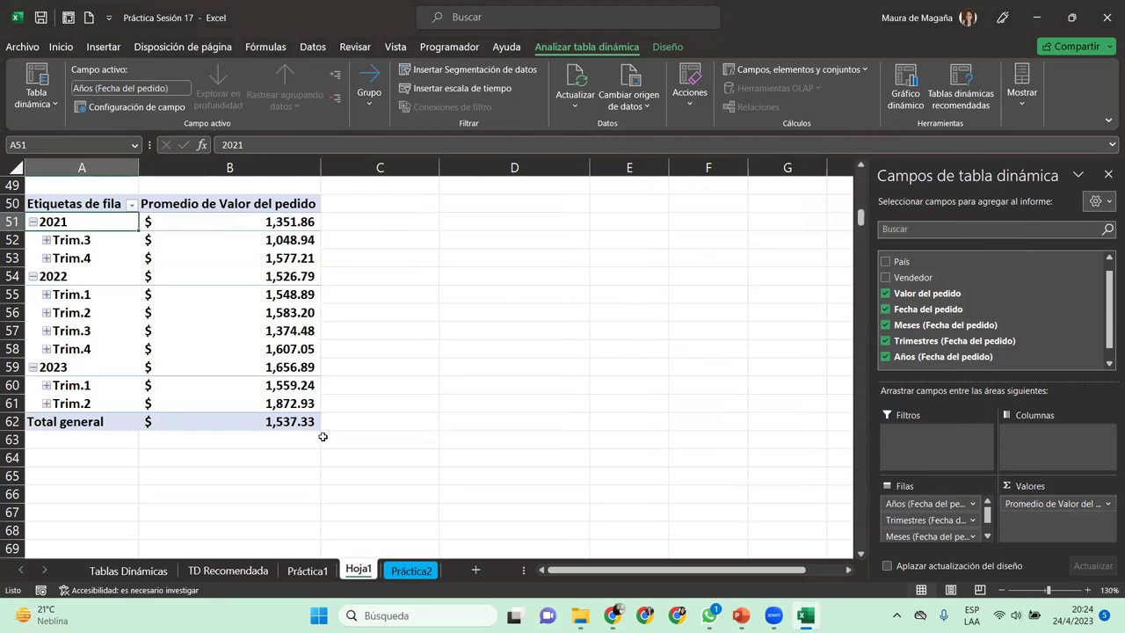
{"action": "right_click", "coordinate": [108, 241]}
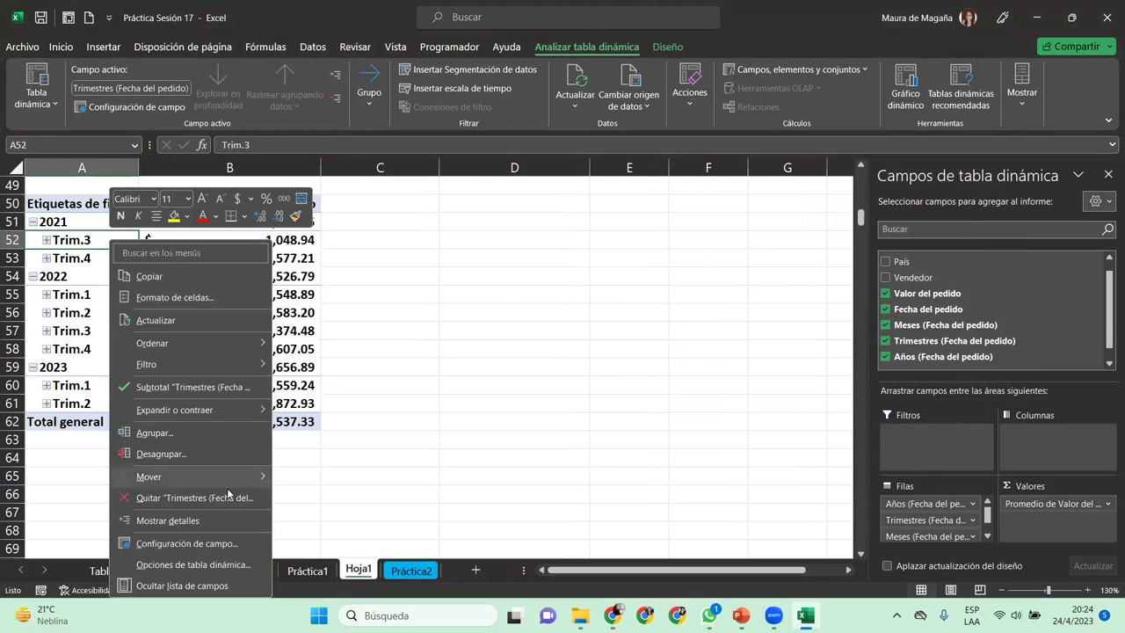
{"action": "mouse_move", "coordinate": [174, 409]}
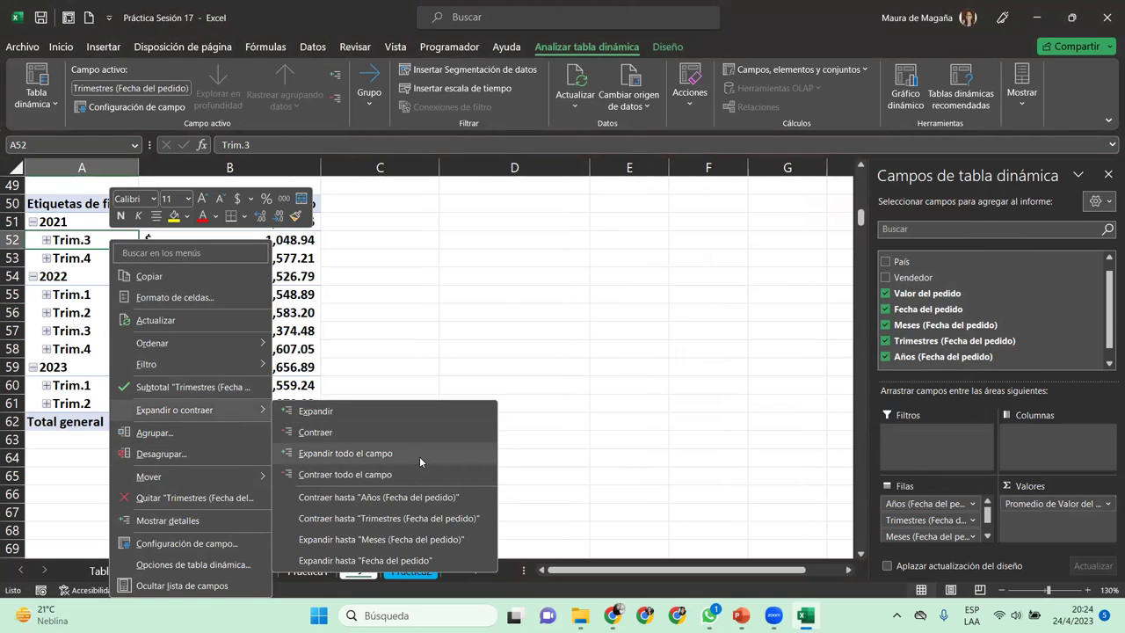
{"action": "left_click", "coordinate": [419, 456]}
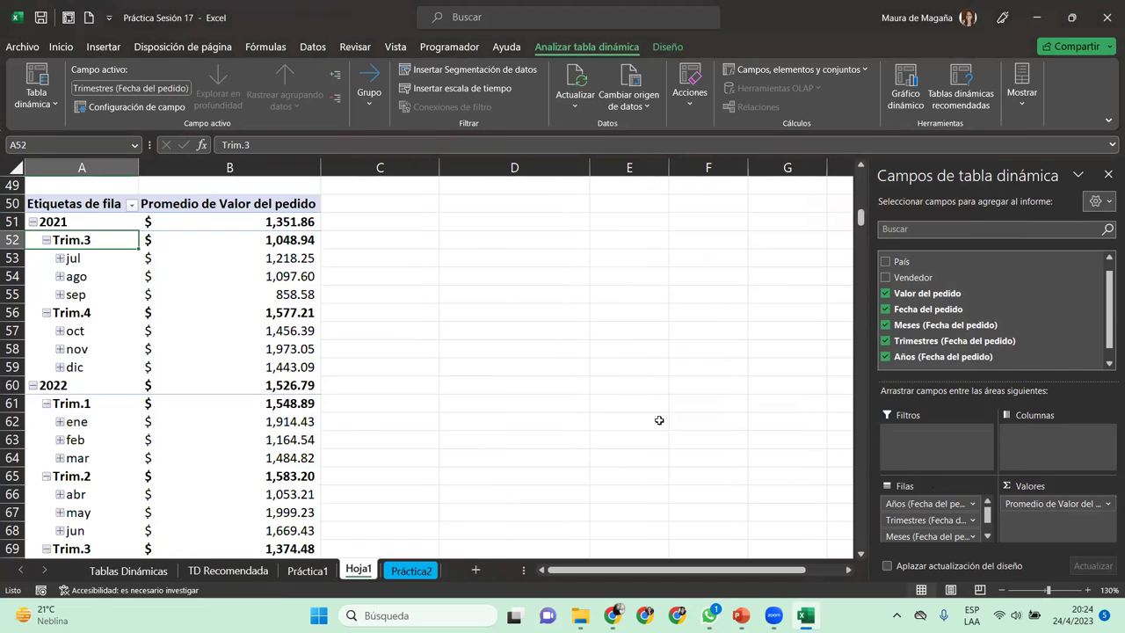
{"action": "mouse_move", "coordinate": [861, 222]}
{"action": "left_mouse_down"}
{"action": "mouse_move", "coordinate": [863, 238]}
{"action": "mouse_move", "coordinate": [870, 224]}
{"action": "left_mouse_up"}
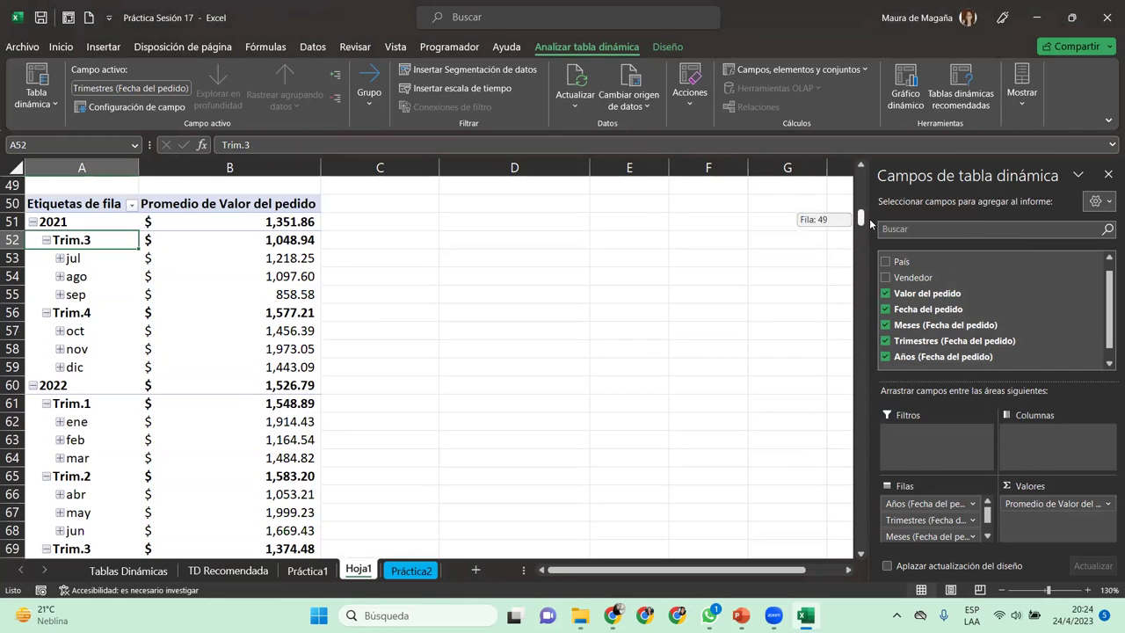
{"action": "left_click", "coordinate": [400, 571]}
{"action": "left_click", "coordinate": [381, 165]}
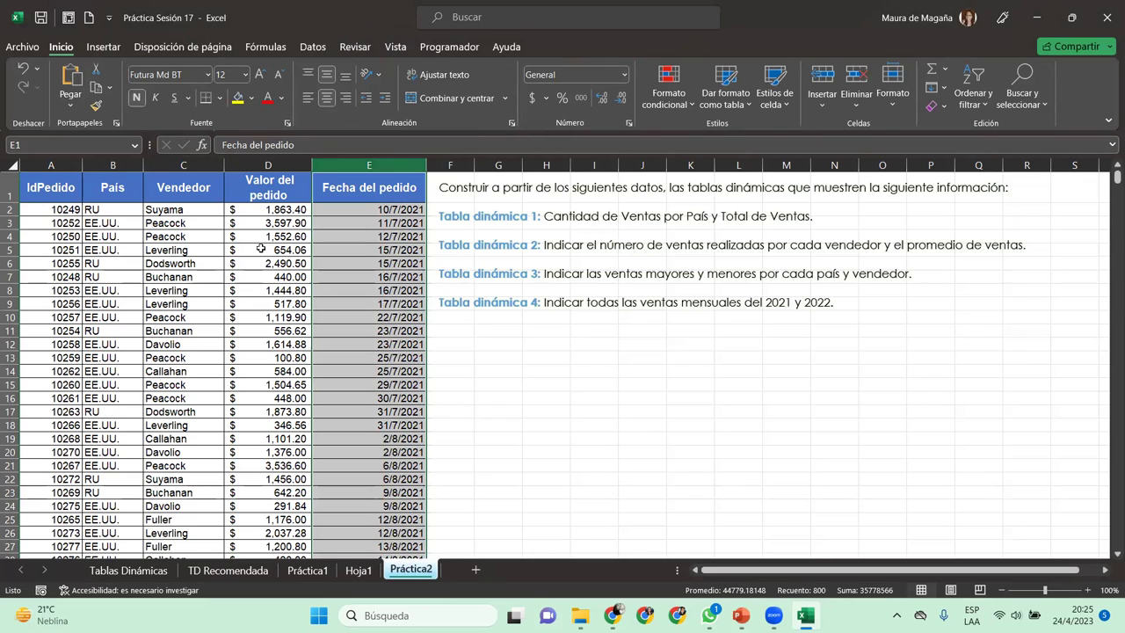
{"action": "left_click", "coordinate": [359, 570]}
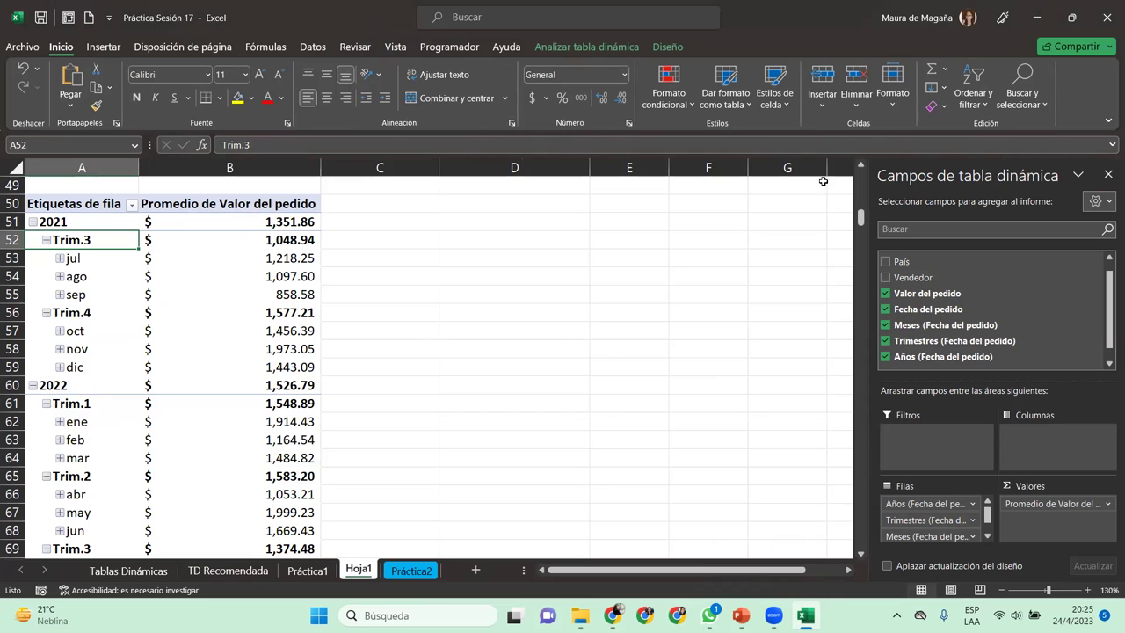
{"action": "mouse_move", "coordinate": [862, 214]}
{"action": "left_mouse_down"}
{"action": "mouse_move", "coordinate": [862, 230]}
{"action": "mouse_move", "coordinate": [875, 209]}
{"action": "left_mouse_up"}
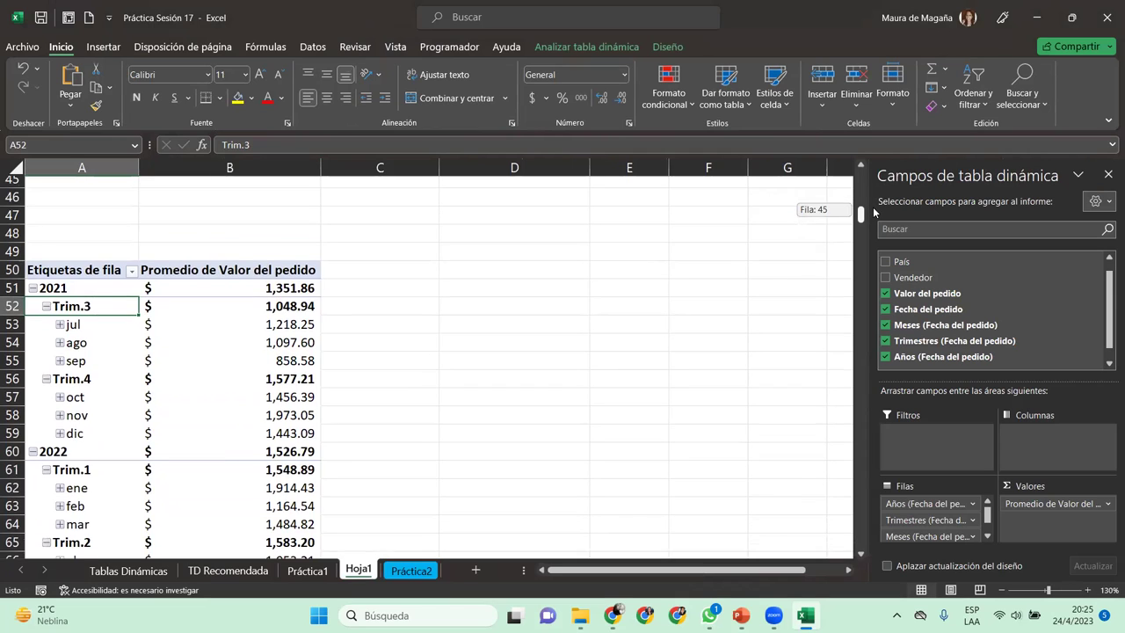
{"action": "left_click_drag", "start_coordinate": [875, 210], "coordinate": [872, 205]}
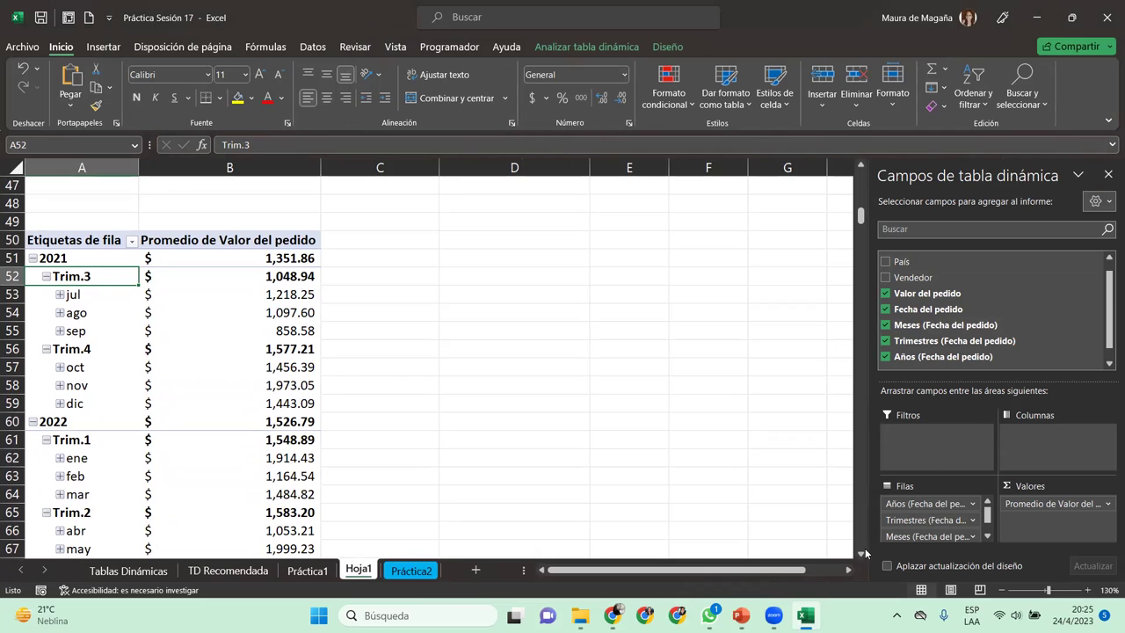
{"action": "left_click", "coordinate": [859, 555]}
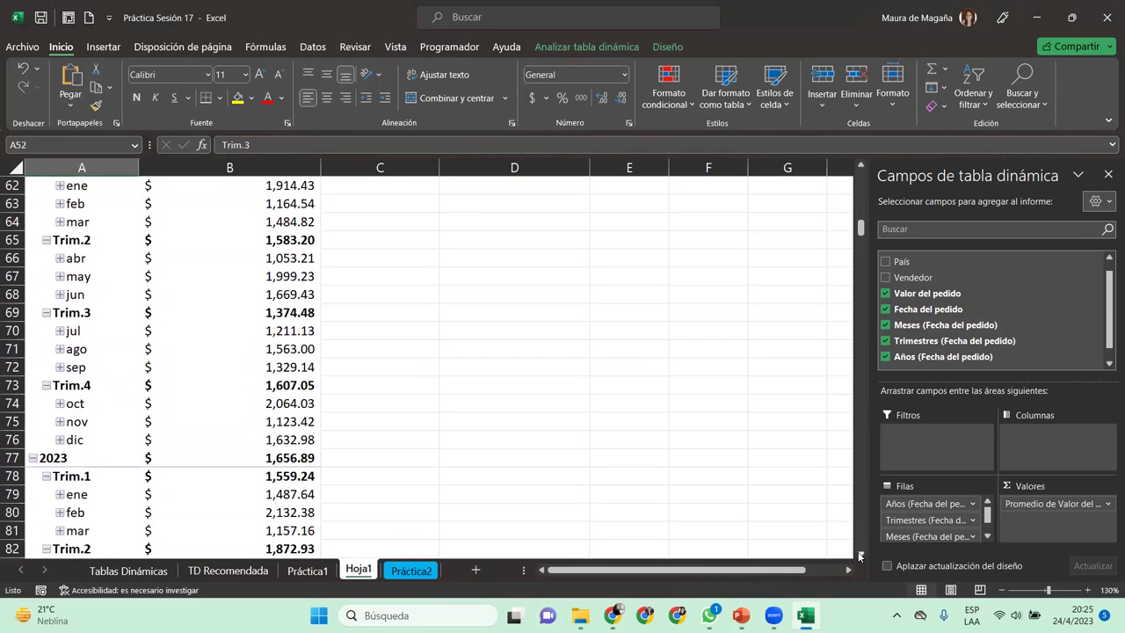
{"action": "left_click", "coordinate": [859, 556]}
{"action": "left_click", "coordinate": [860, 555]}
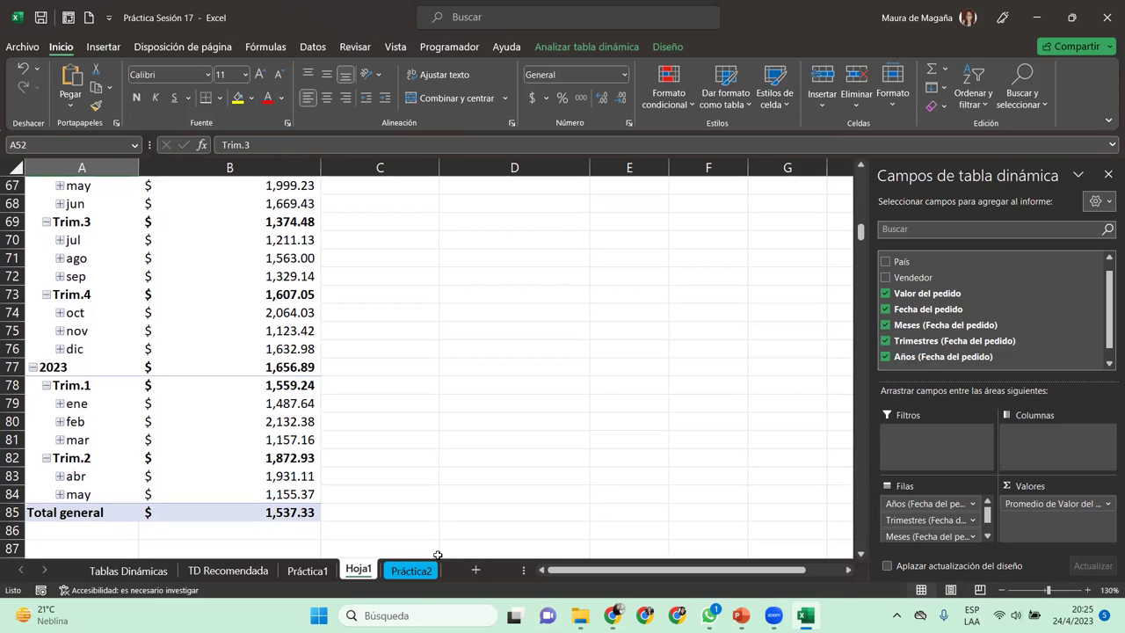
{"action": "left_click", "coordinate": [80, 242]}
Expand all month rows to show the individual order dates.
{"action": "right_click", "coordinate": [80, 243]}
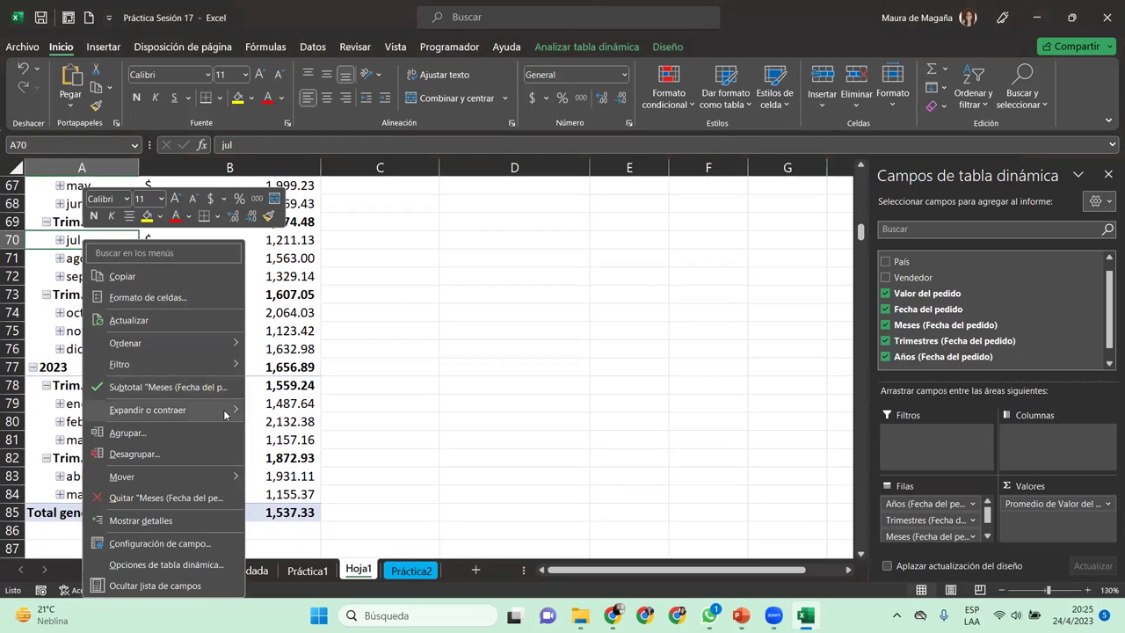
{"action": "mouse_move", "coordinate": [147, 409]}
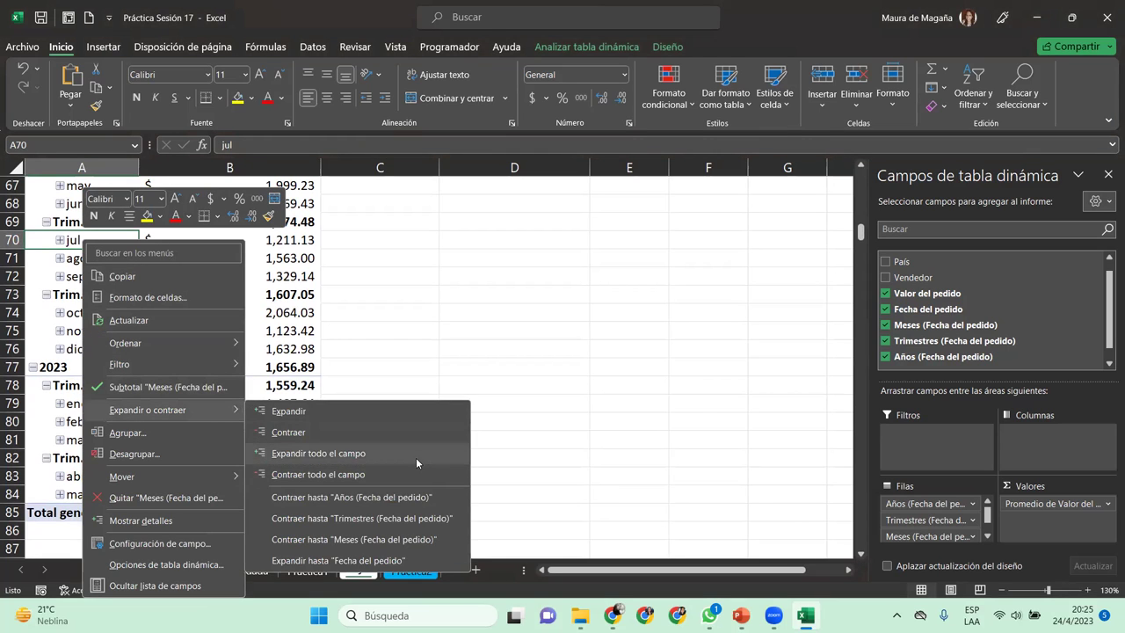
{"action": "left_click", "coordinate": [420, 452]}
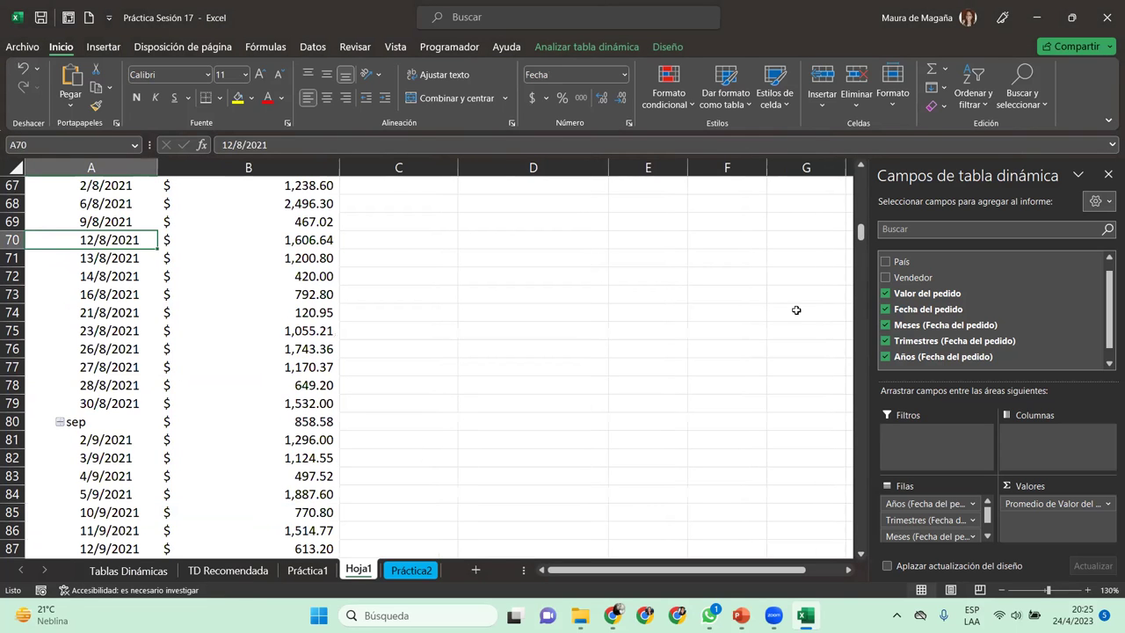
{"action": "mouse_move", "coordinate": [862, 230]}
{"action": "left_mouse_down"}
{"action": "mouse_move", "coordinate": [873, 203]}
{"action": "mouse_move", "coordinate": [881, 376]}
{"action": "mouse_move", "coordinate": [886, 226]}
{"action": "left_mouse_up"}
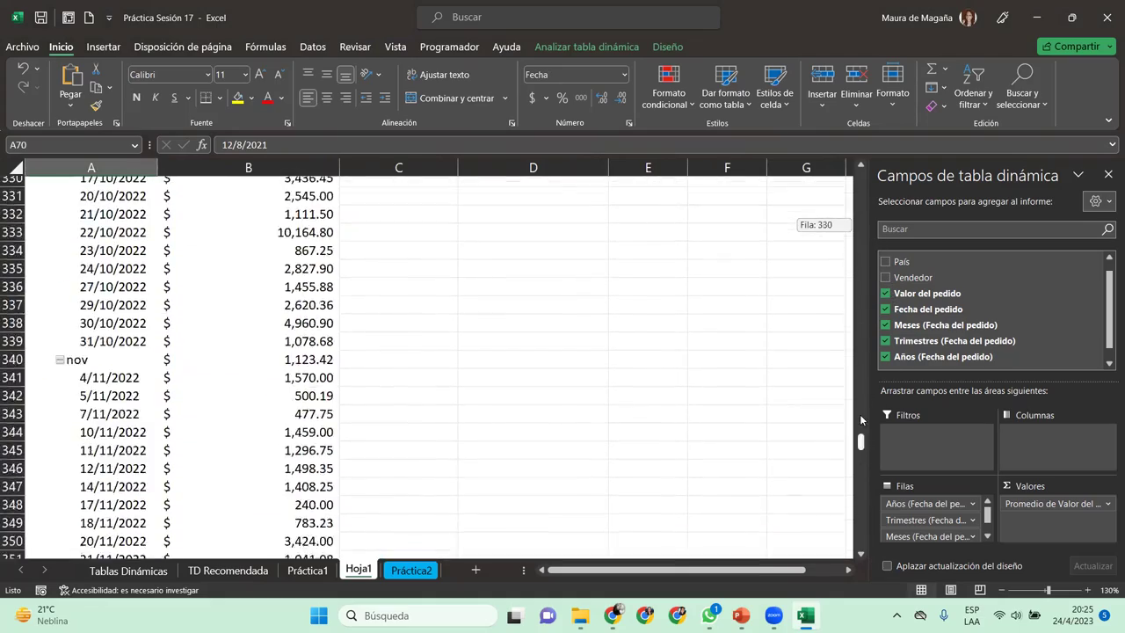
{"action": "left_click_drag", "start_coordinate": [886, 226], "coordinate": [894, 214]}
Collapse the pivot table down to years only using Contraer hasta Años on 2021.
{"action": "left_click", "coordinate": [128, 239]}
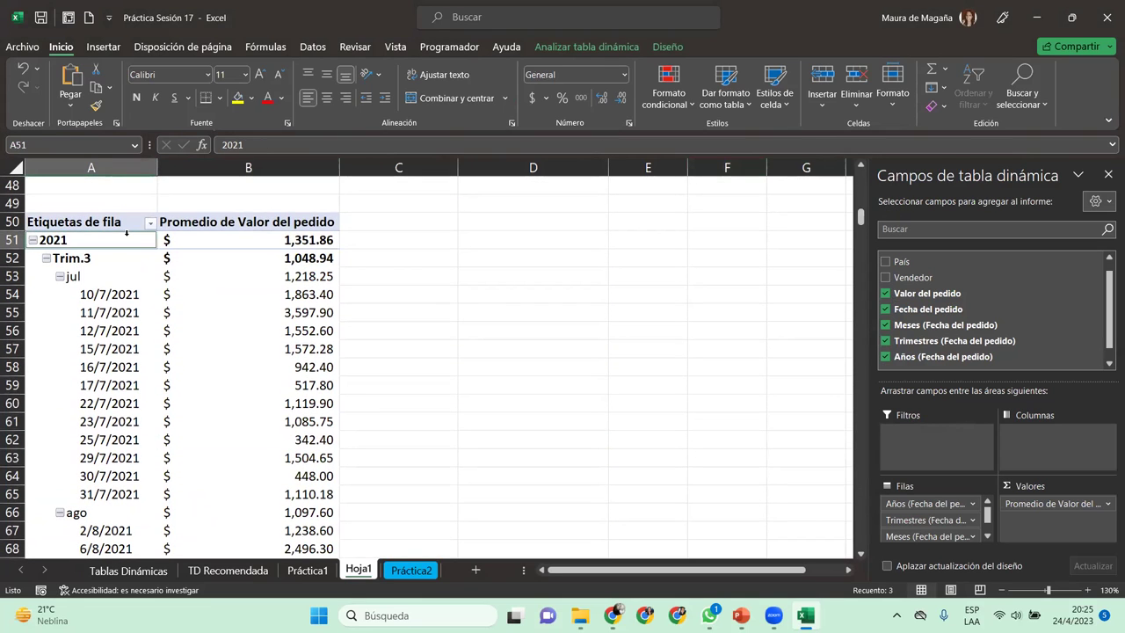
{"action": "right_click", "coordinate": [127, 239]}
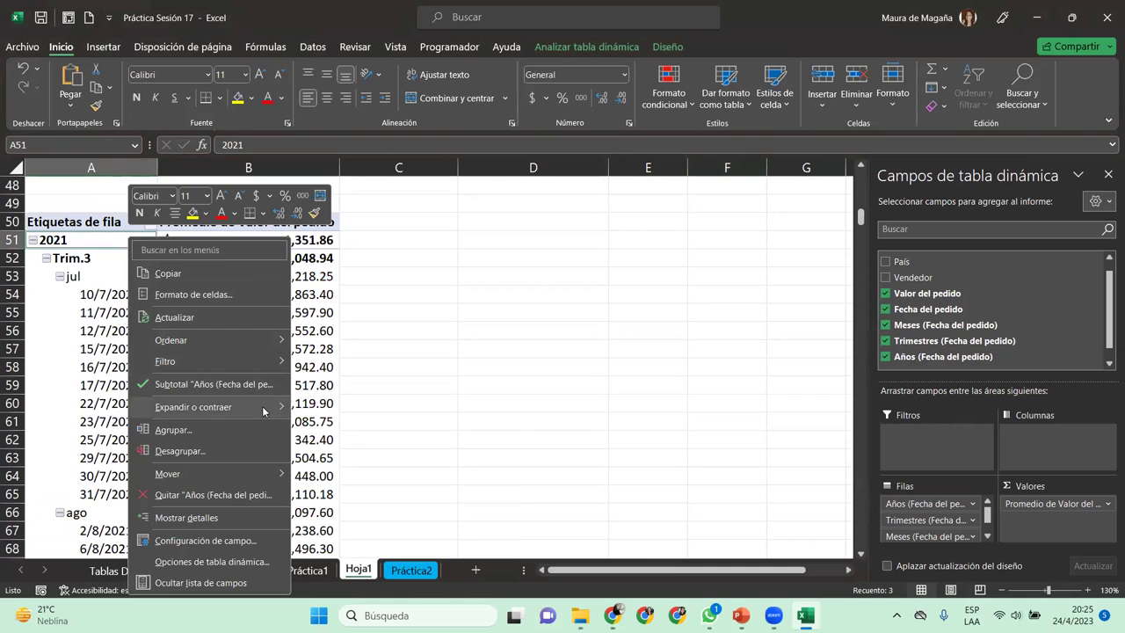
{"action": "mouse_move", "coordinate": [211, 406]}
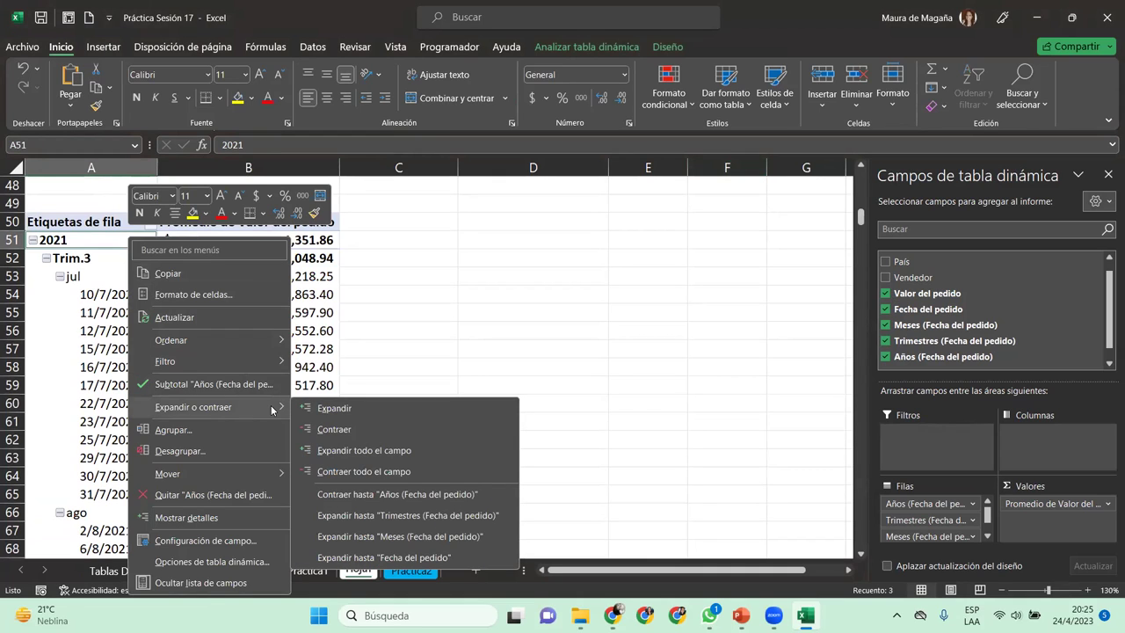
{"action": "left_click", "coordinate": [362, 494]}
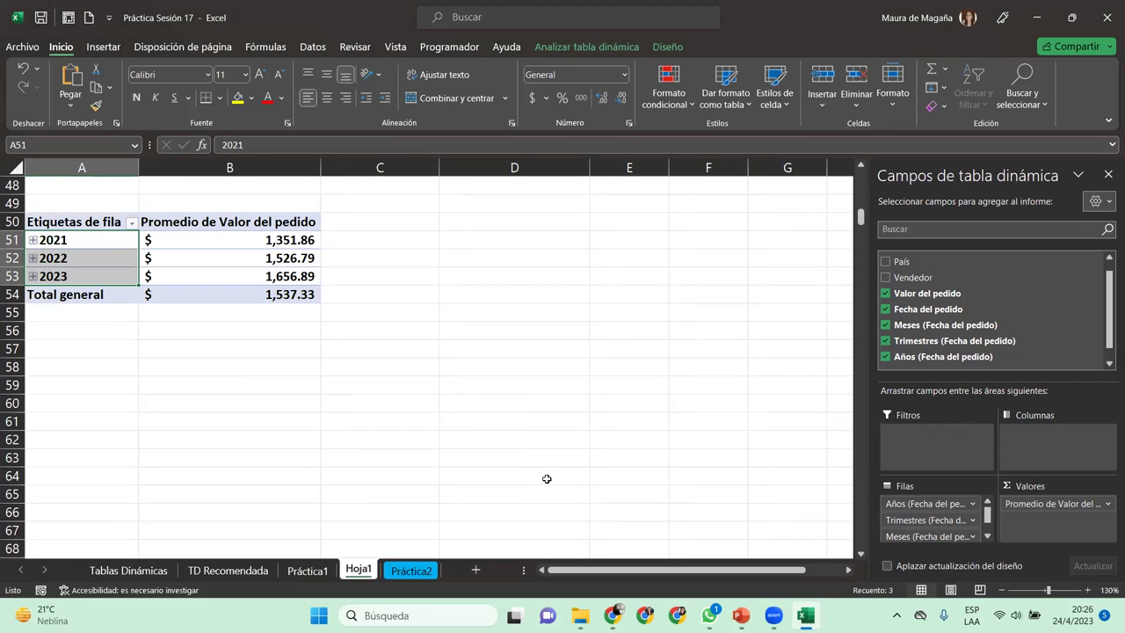
Select the 2021 cell in the Hoja1 pivot table and open the Analizar tabla dinámica tab with Alt+J, T.
{"action": "left_click", "coordinate": [411, 570]}
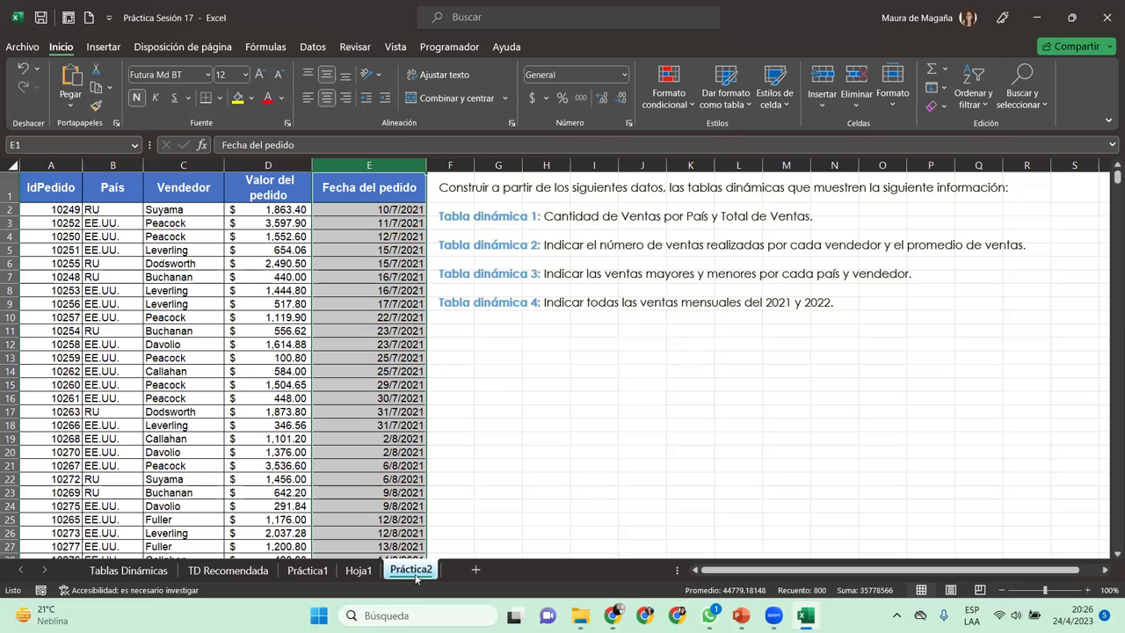
{"action": "left_click", "coordinate": [361, 571]}
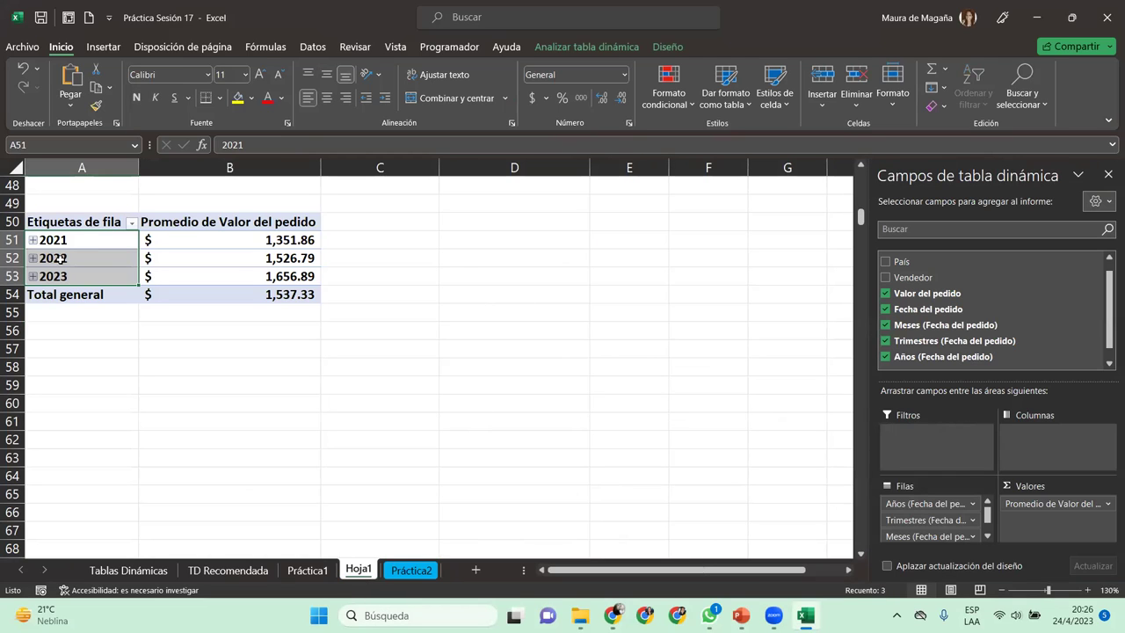
{"action": "left_click", "coordinate": [69, 239]}
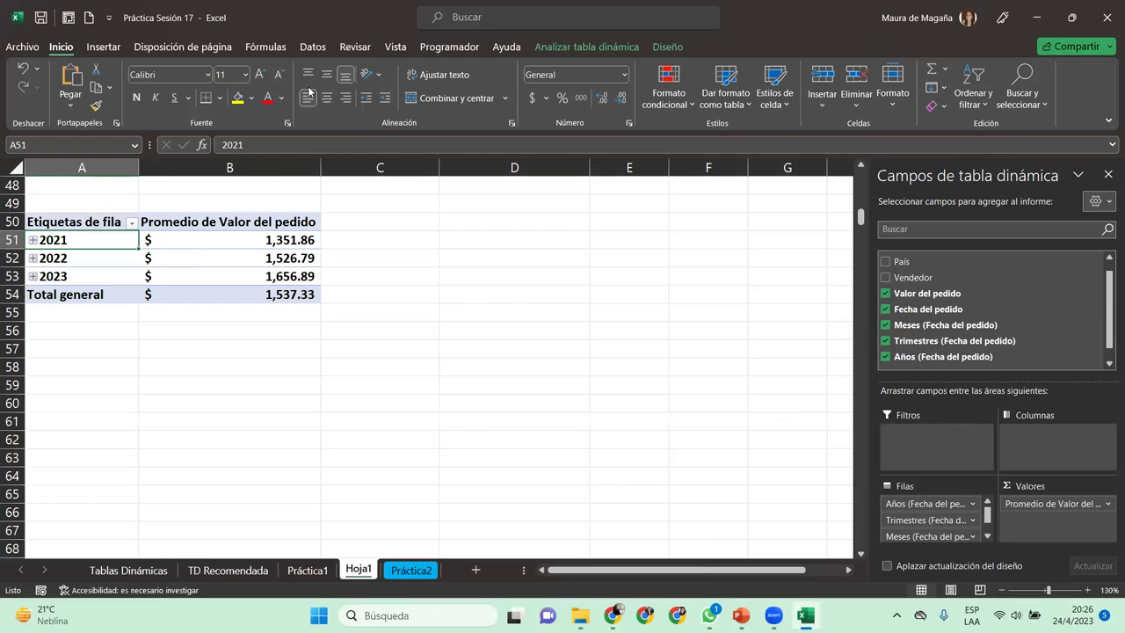
{"action": "key", "text": "alt+j"}
{"action": "key", "text": "t"}
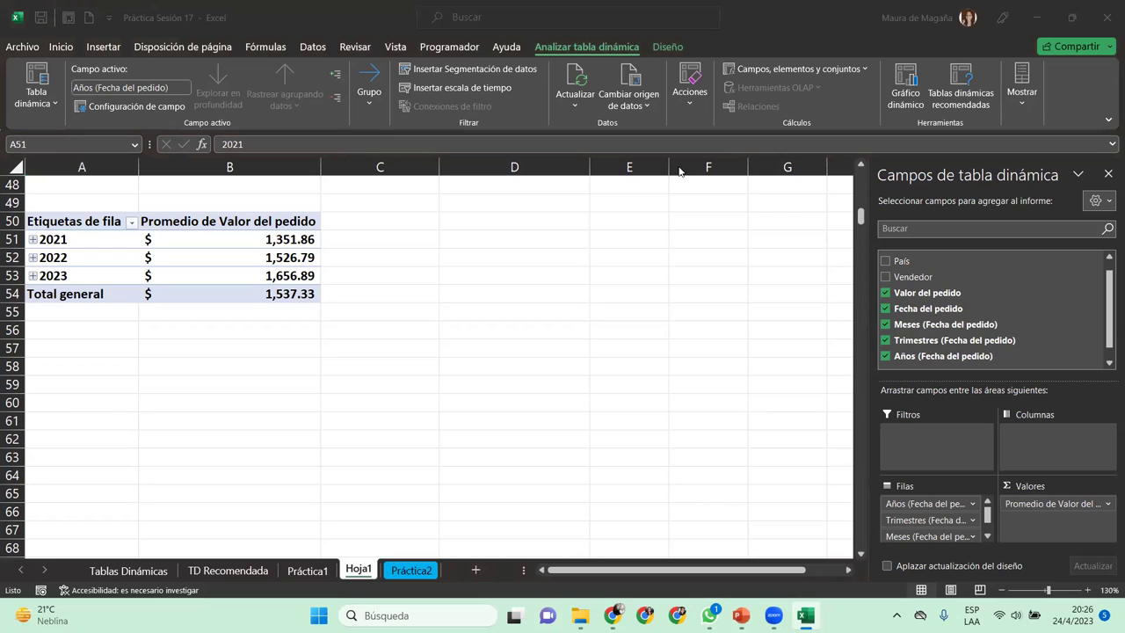
Open Grupo > Crear grupo de campo to show the Agrupar dialog for the order dates.
{"action": "left_click", "coordinate": [1107, 354]}
{"action": "left_click", "coordinate": [58, 239]}
{"action": "left_click", "coordinate": [371, 105]}
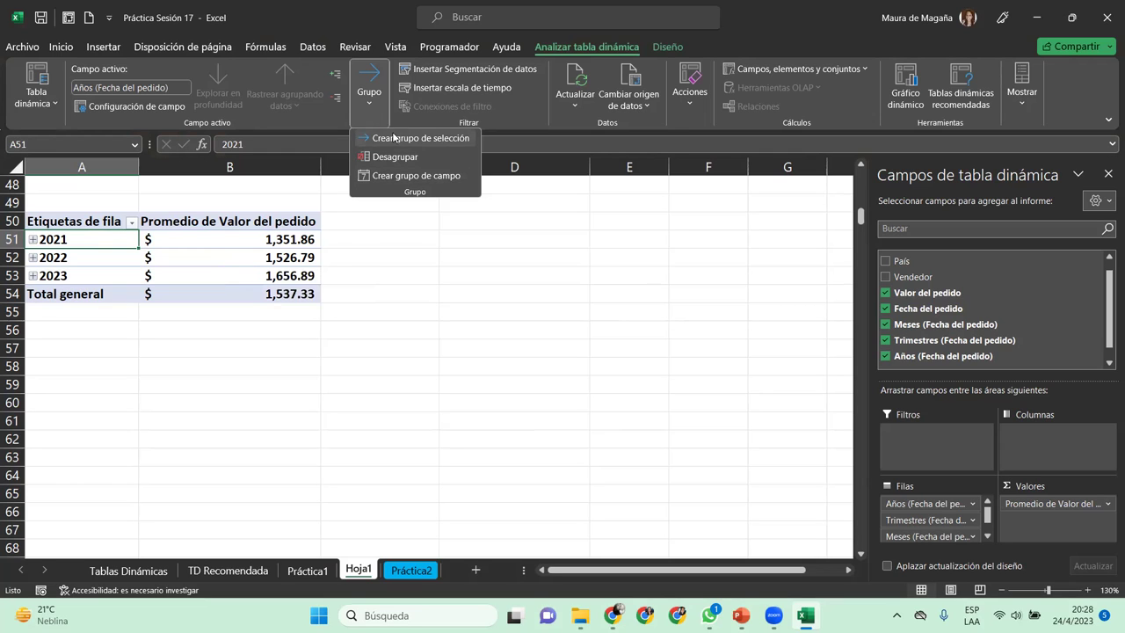
{"action": "left_click", "coordinate": [407, 175]}
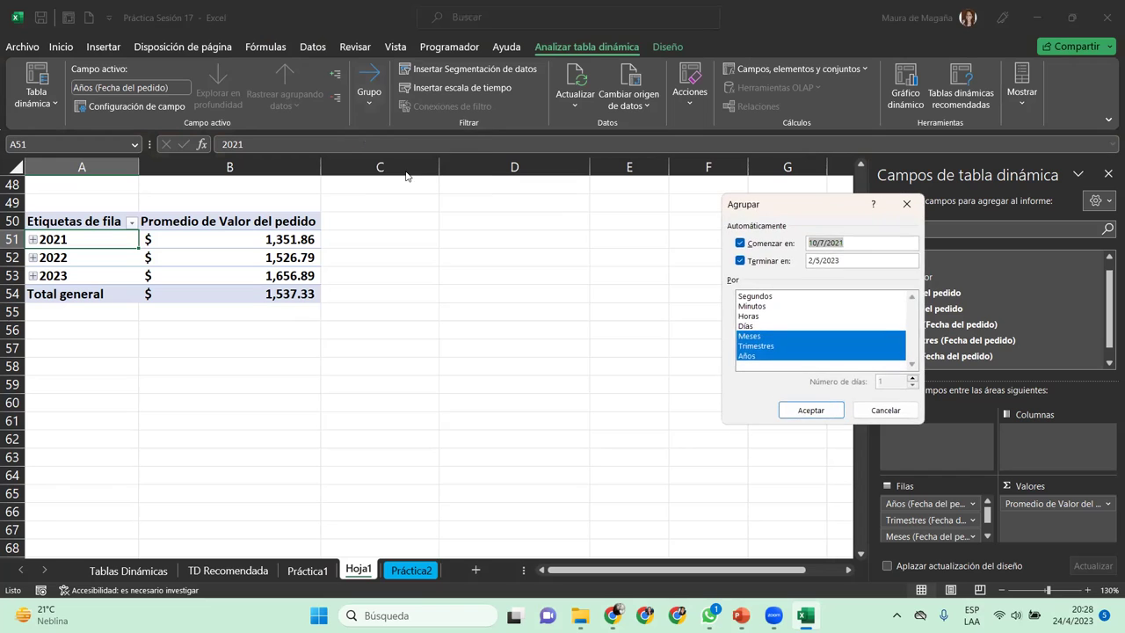
{"action": "left_click_drag", "start_coordinate": [831, 212], "coordinate": [484, 205]}
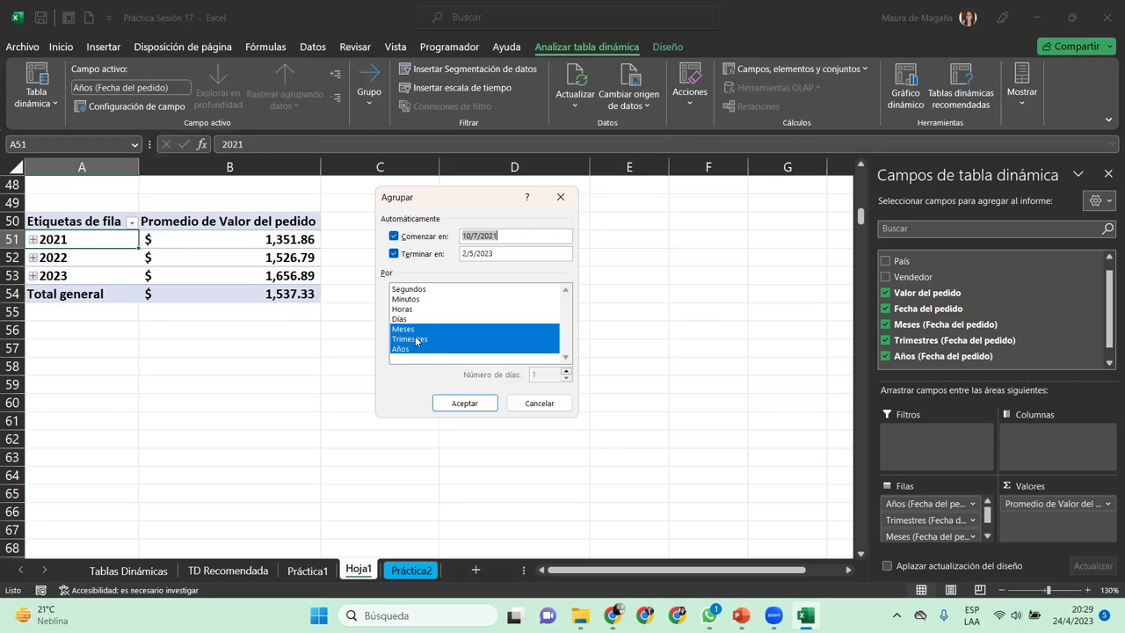
Uncheck Meses in the grouping dialog so order dates group by Trimestres and Años only.
{"action": "left_click", "coordinate": [433, 331]}
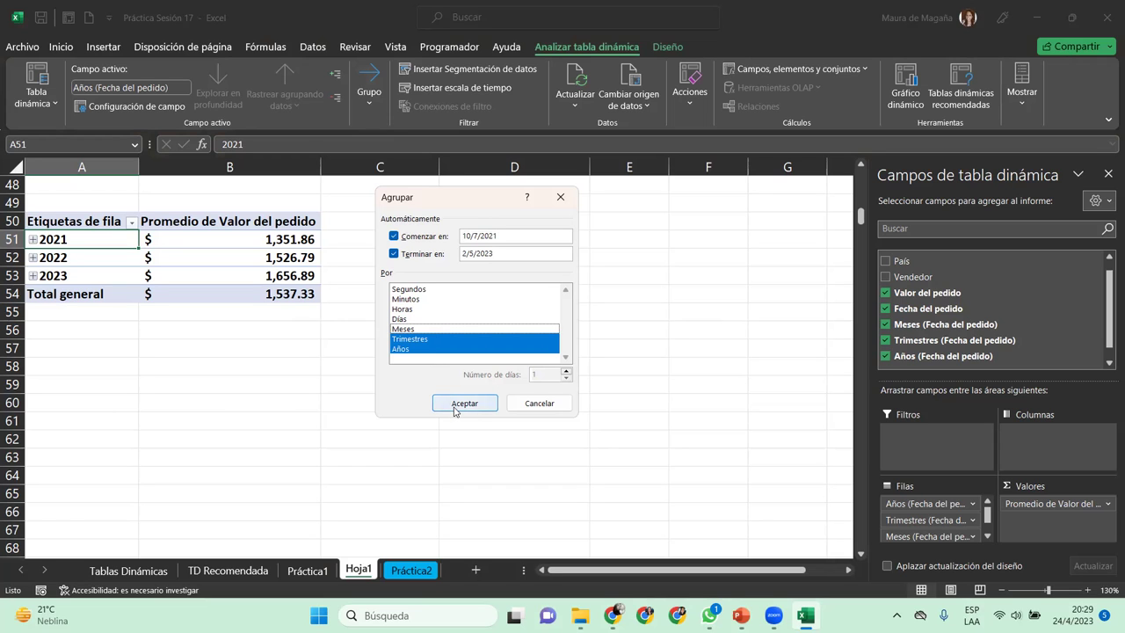
{"action": "left_click", "coordinate": [454, 406]}
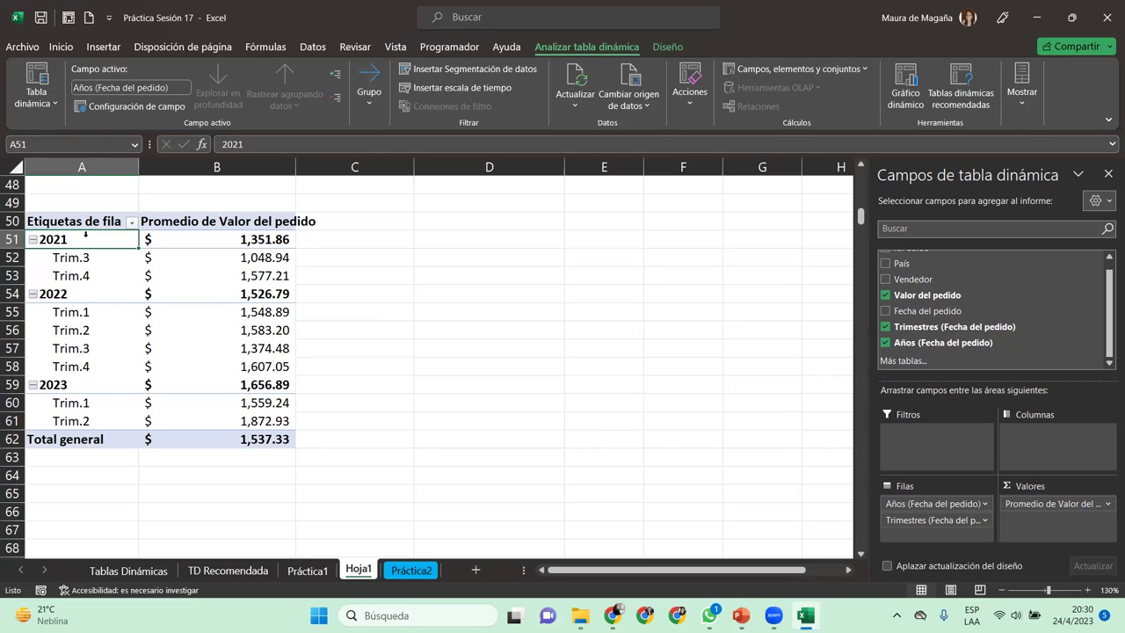
Regroup the date field by Años alone, dropping Trimestres, to show 2021, 2022 and 2023.
{"action": "left_click", "coordinate": [370, 98]}
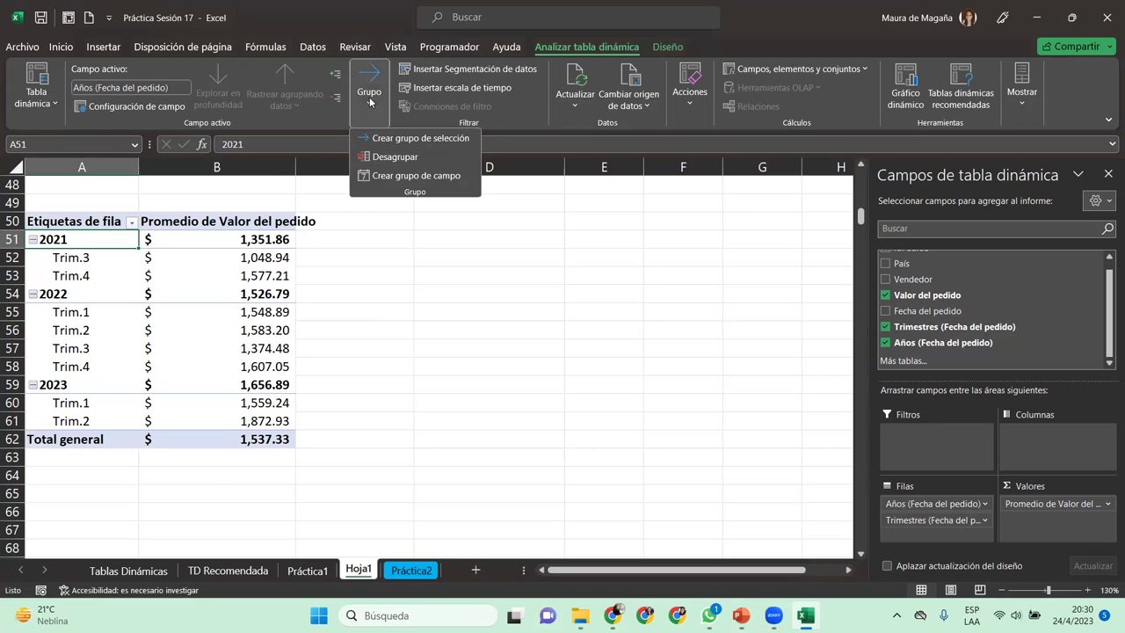
{"action": "left_click", "coordinate": [438, 176]}
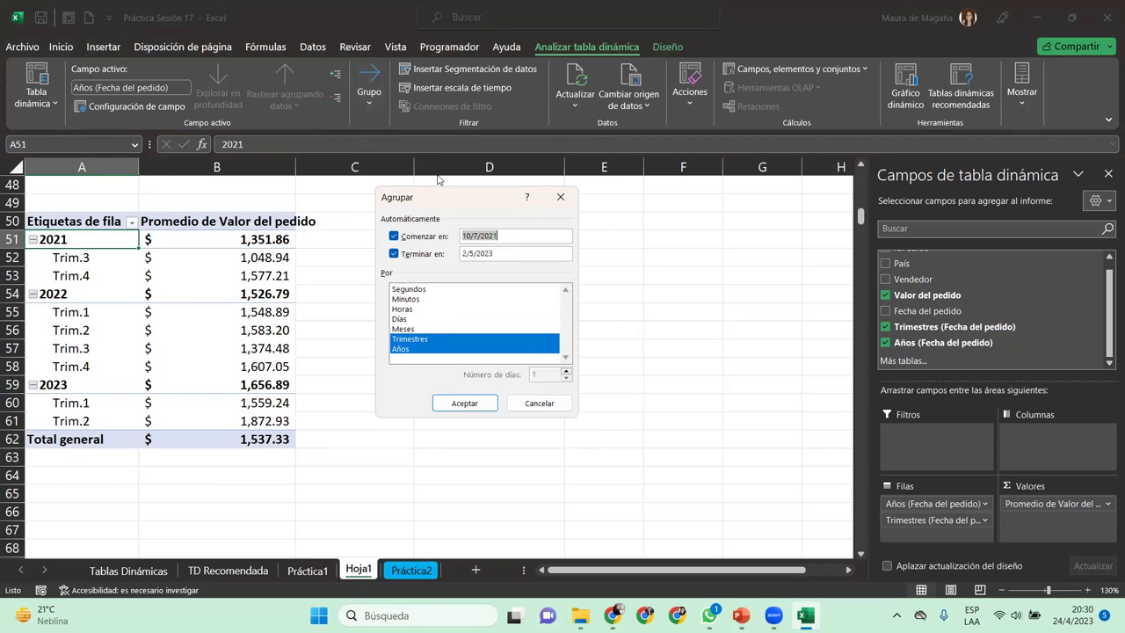
{"action": "left_click", "coordinate": [424, 343]}
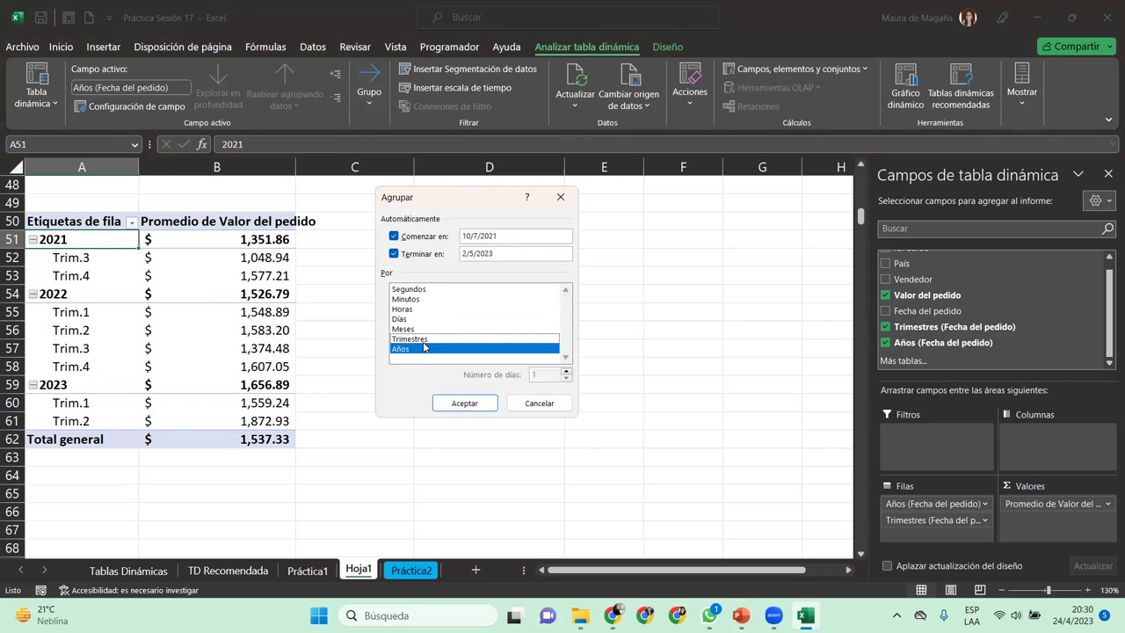
{"action": "left_click", "coordinate": [460, 402]}
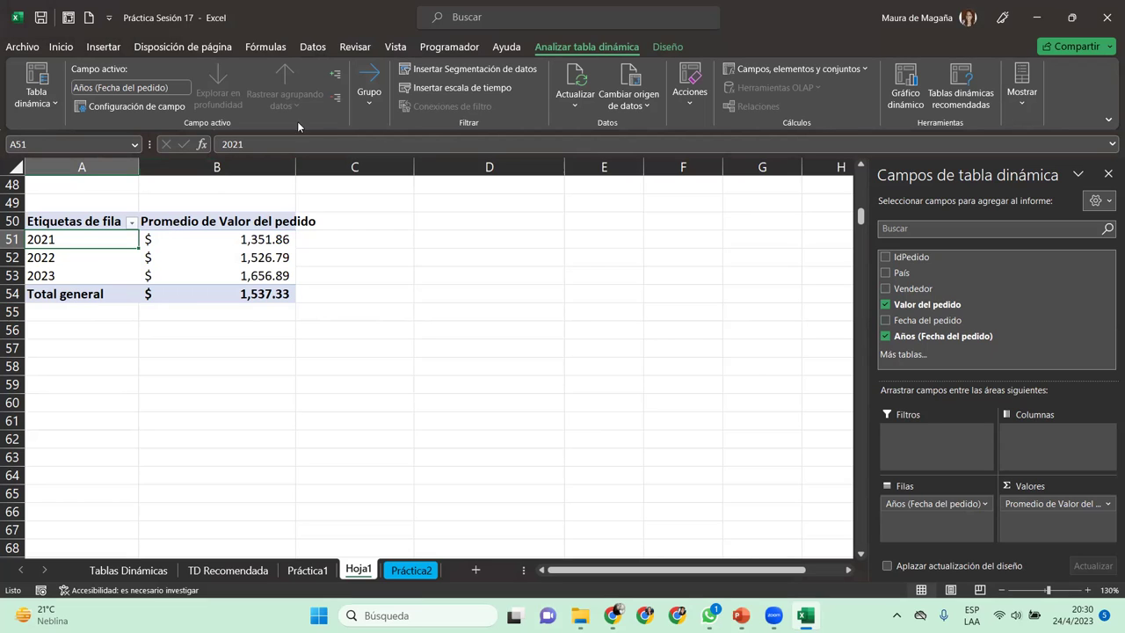
Regroup the date field by Trimestres alone, dropping Años, to show Trim.1 through Trim.4.
{"action": "left_click", "coordinate": [369, 105]}
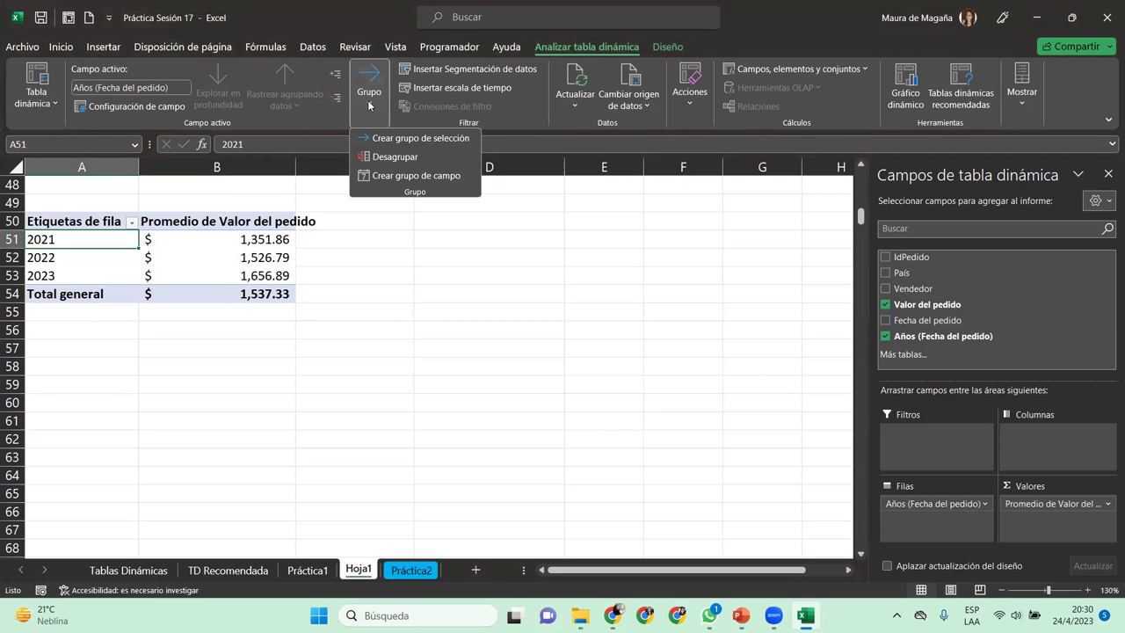
{"action": "left_click", "coordinate": [416, 175]}
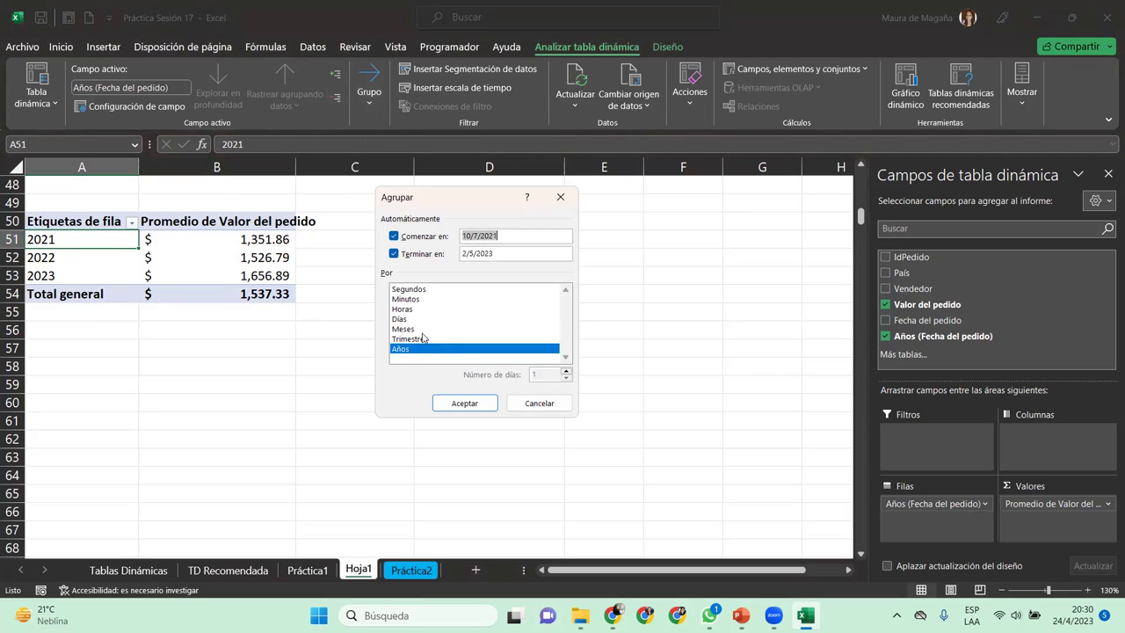
{"action": "left_click", "coordinate": [416, 348]}
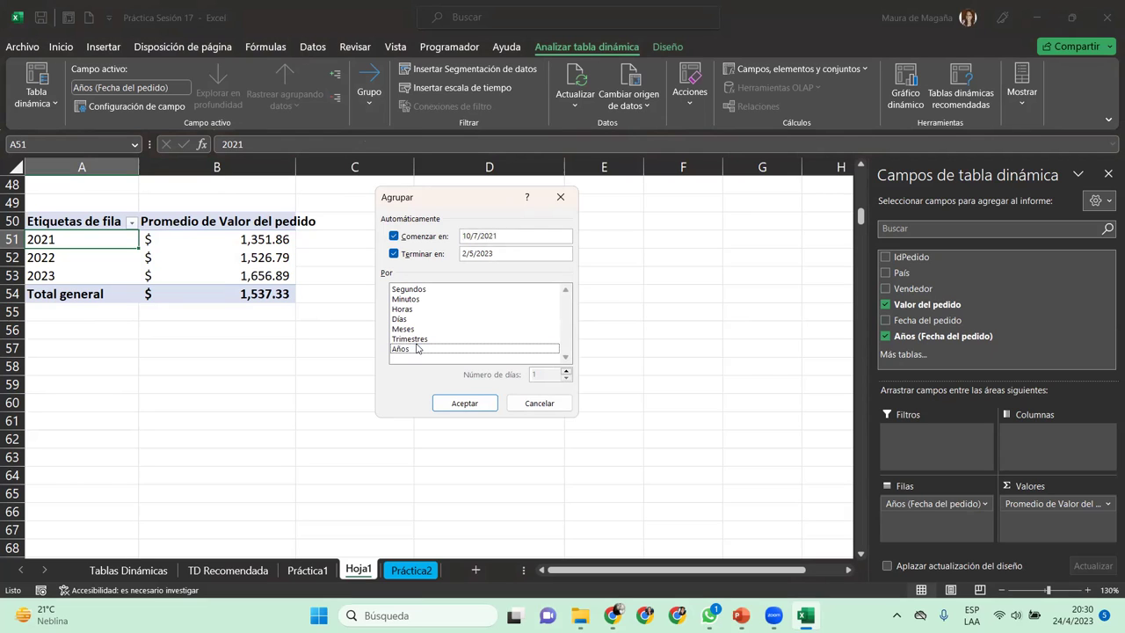
{"action": "left_click", "coordinate": [417, 340]}
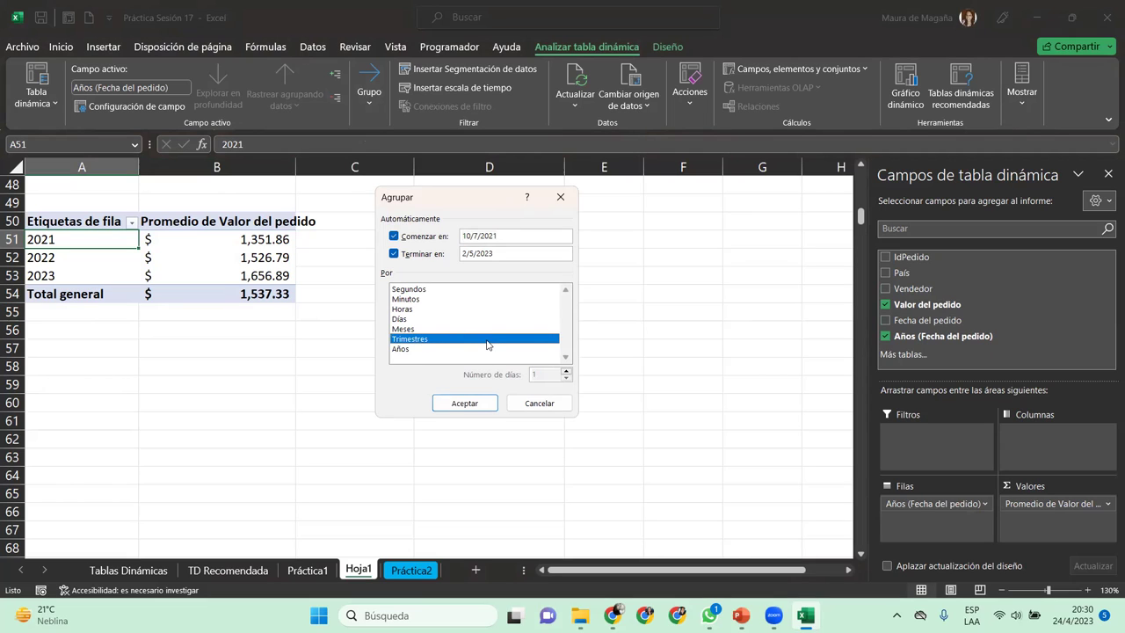
{"action": "left_click", "coordinate": [466, 406]}
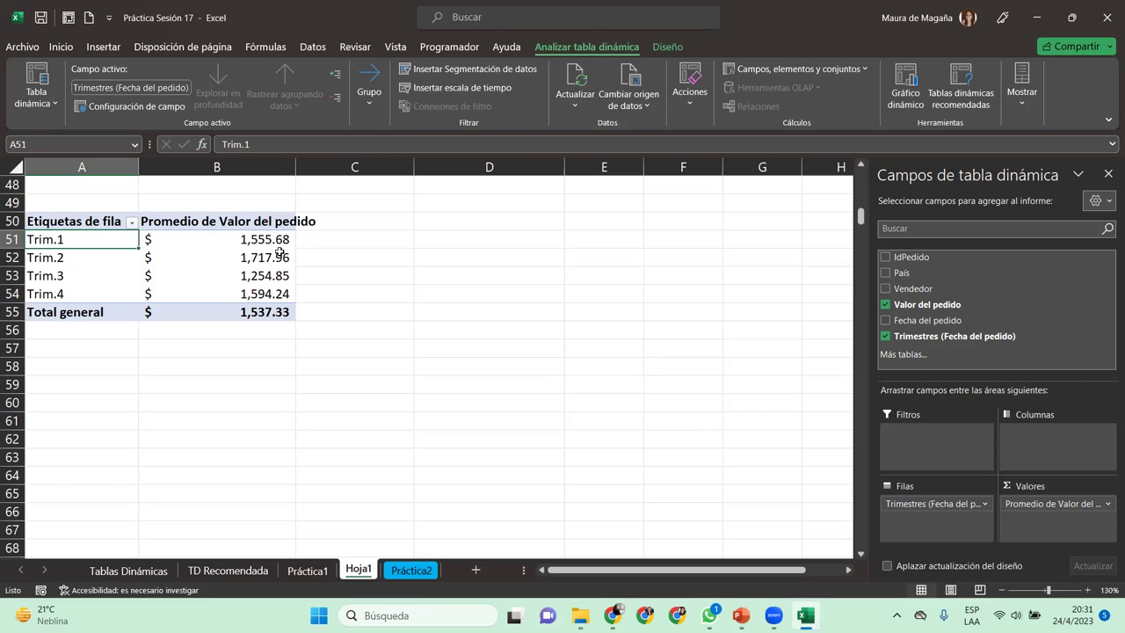
Regroup the date field by Meses alone, removing Trimestres, to list ene through dic.
{"action": "left_click", "coordinate": [369, 100]}
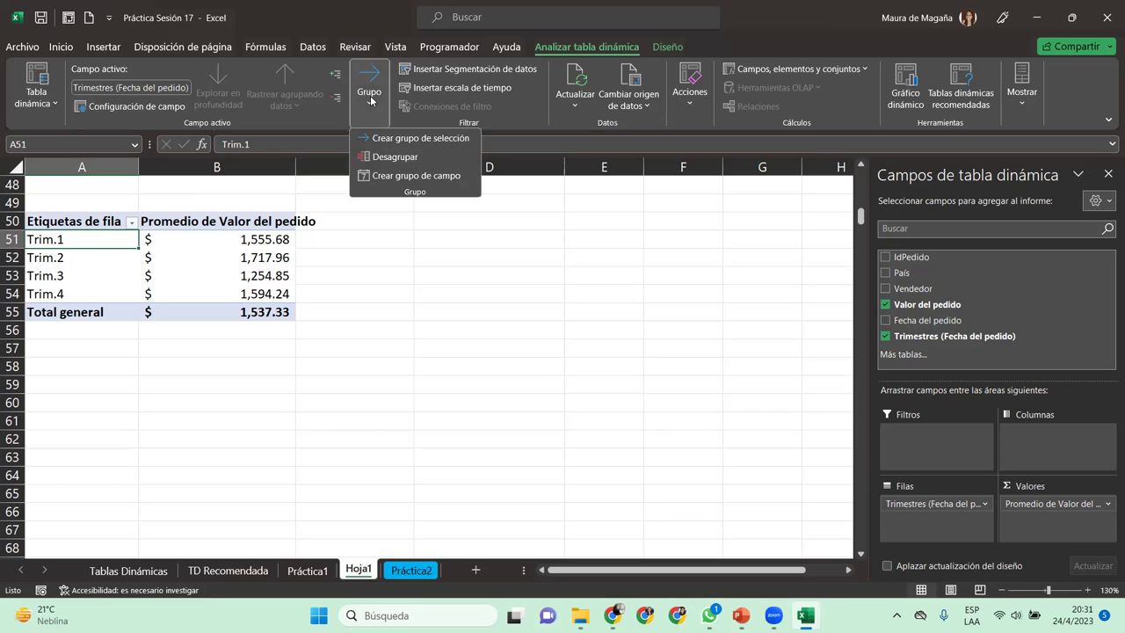
{"action": "left_click", "coordinate": [427, 181]}
{"action": "left_click", "coordinate": [406, 331]}
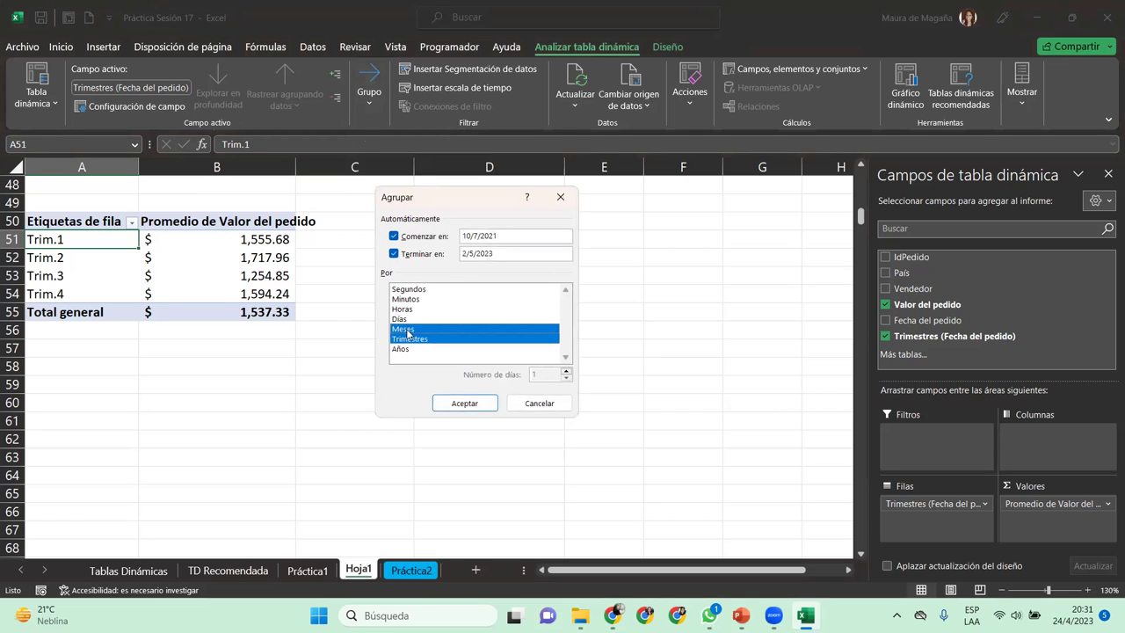
{"action": "left_click", "coordinate": [414, 339]}
{"action": "left_click", "coordinate": [430, 328]}
{"action": "left_click", "coordinate": [429, 328]}
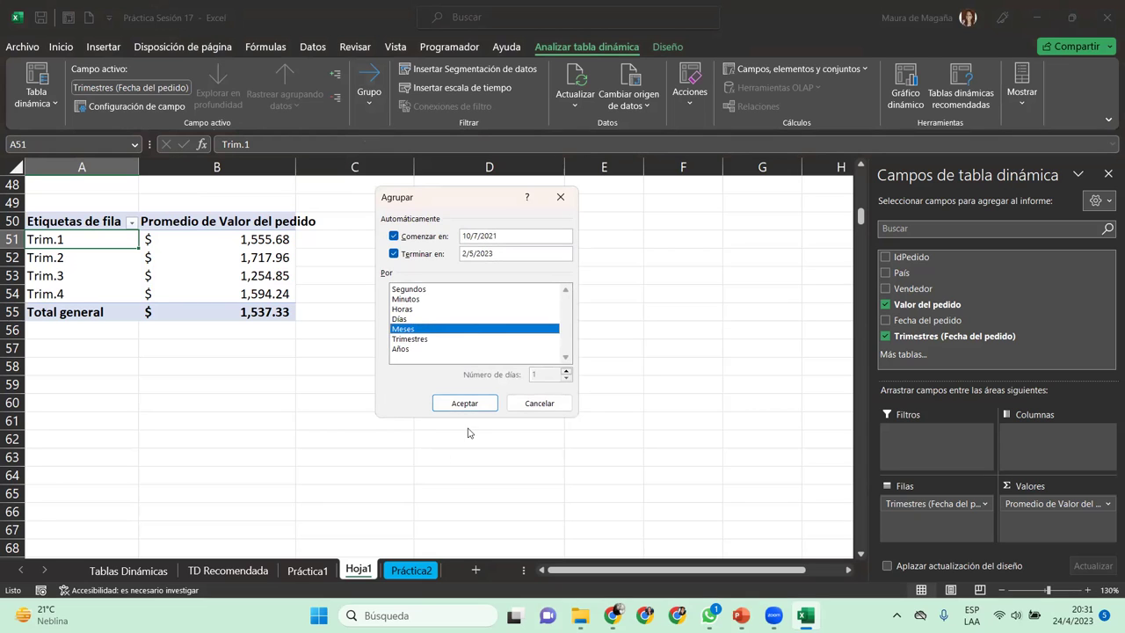
{"action": "left_click", "coordinate": [465, 403]}
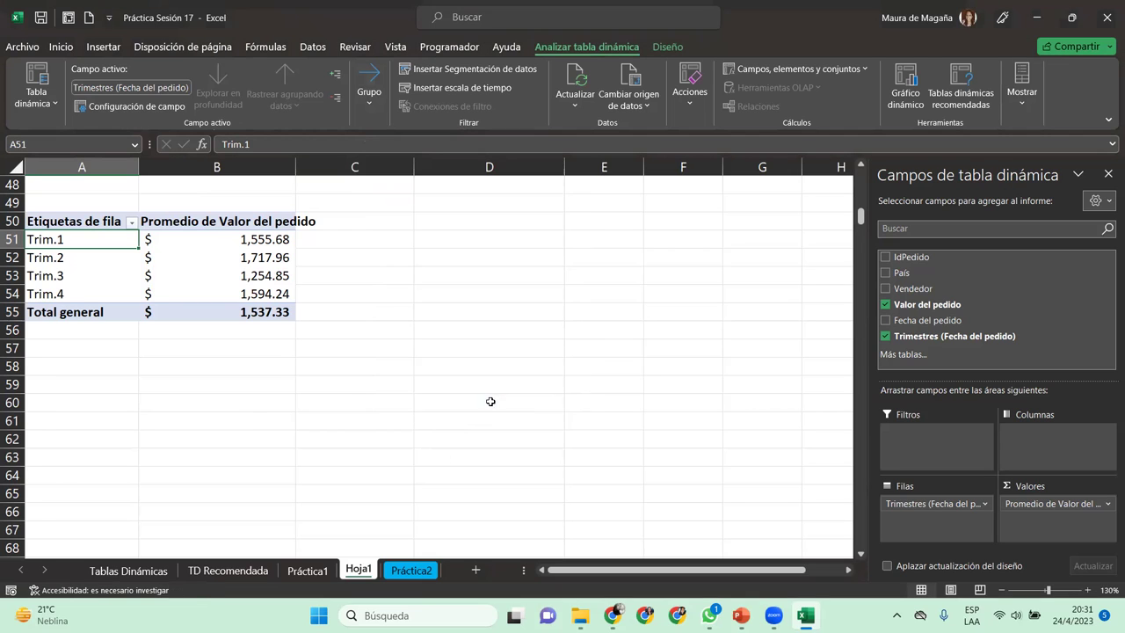
{"action": "mouse_move", "coordinate": [90, 240]}
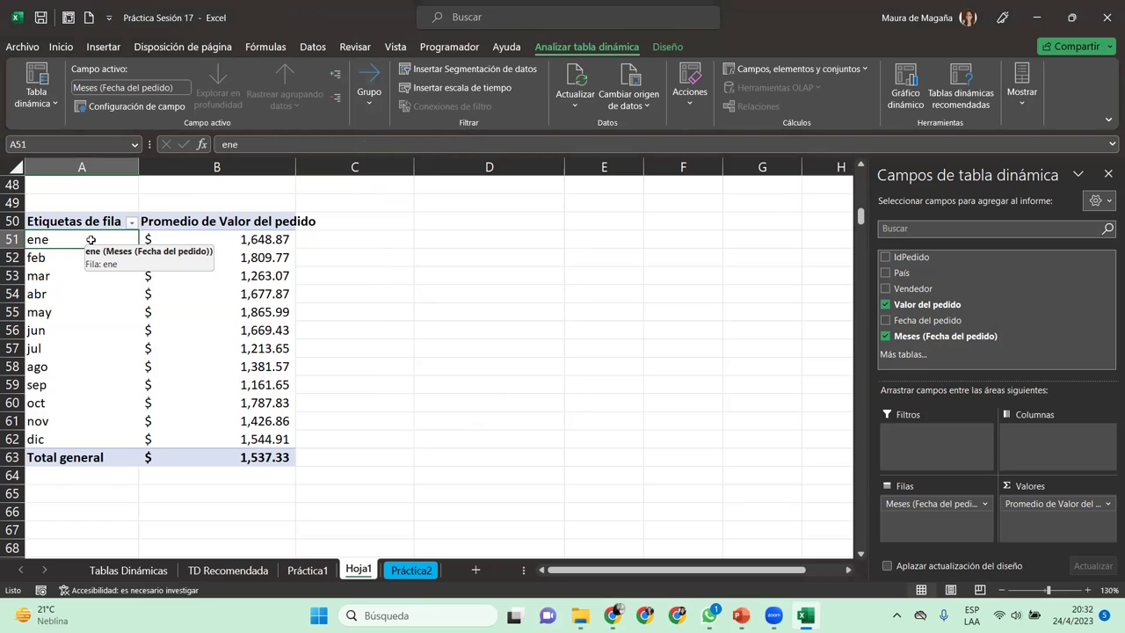
From the month label ene, group the dates by Años and Meses together.
{"action": "left_click", "coordinate": [204, 240]}
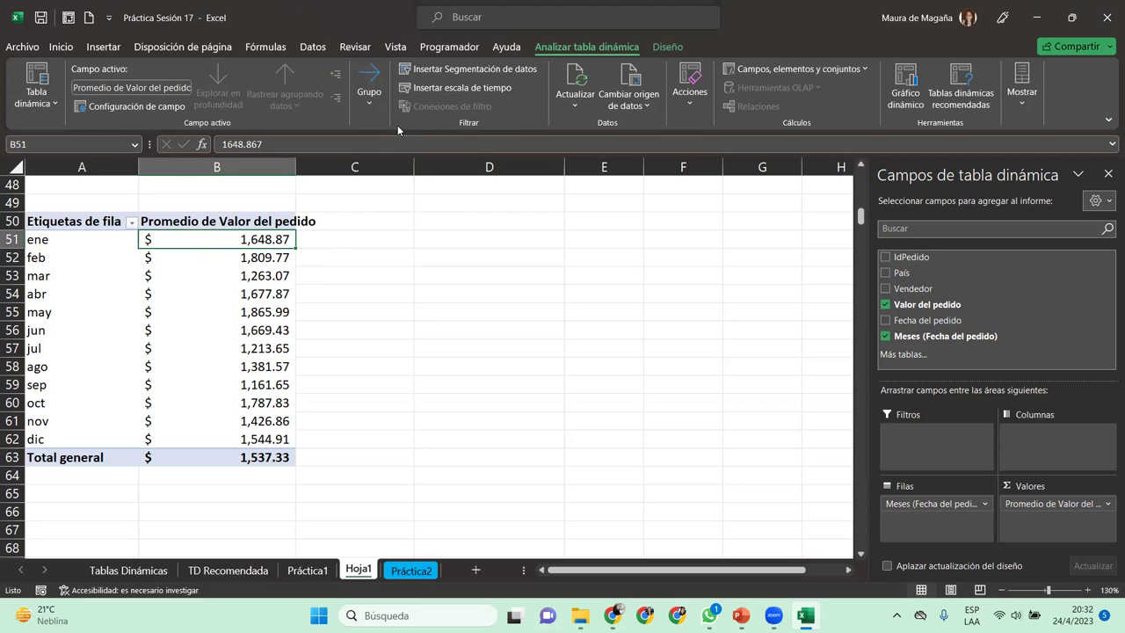
{"action": "left_click", "coordinate": [368, 102]}
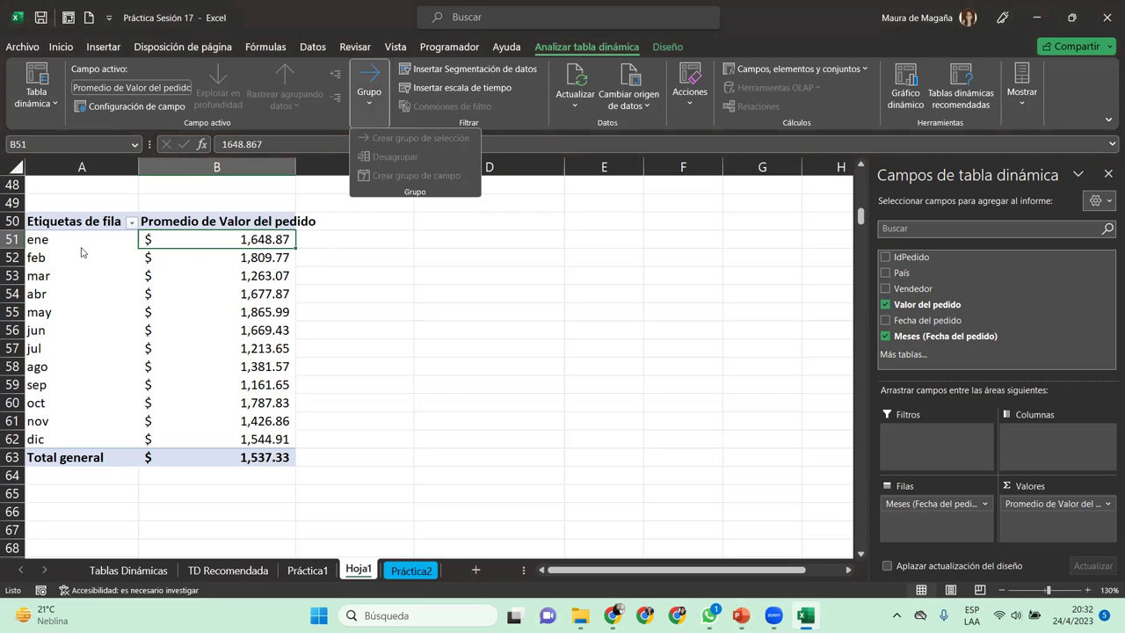
{"action": "left_click", "coordinate": [81, 248]}
{"action": "left_click", "coordinate": [81, 248]}
{"action": "left_click", "coordinate": [369, 95]}
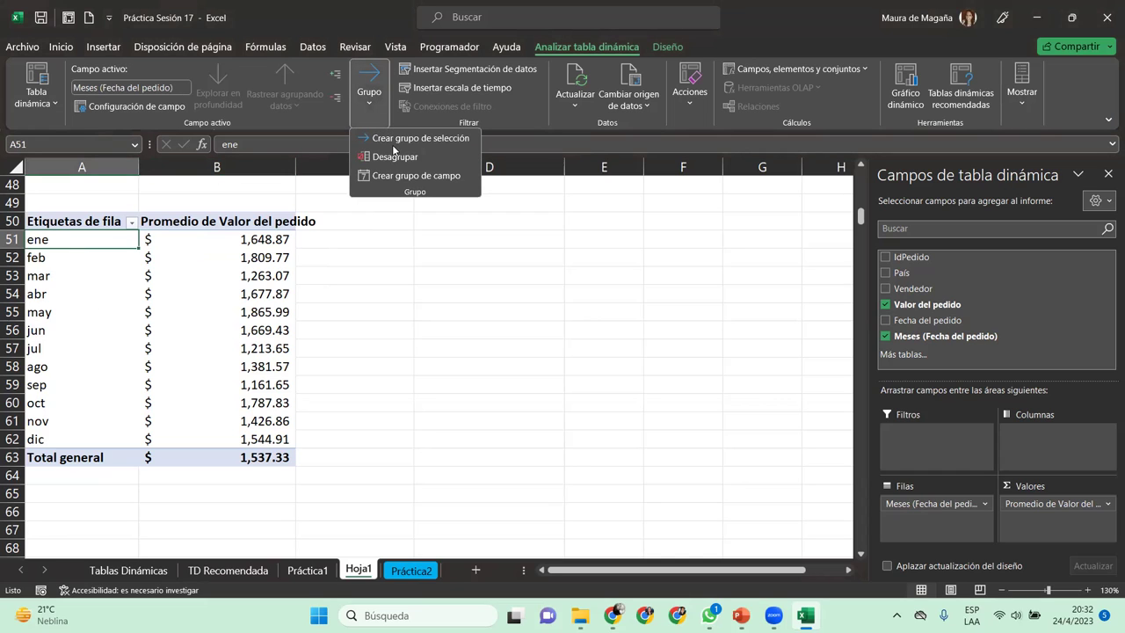
{"action": "left_click", "coordinate": [428, 175]}
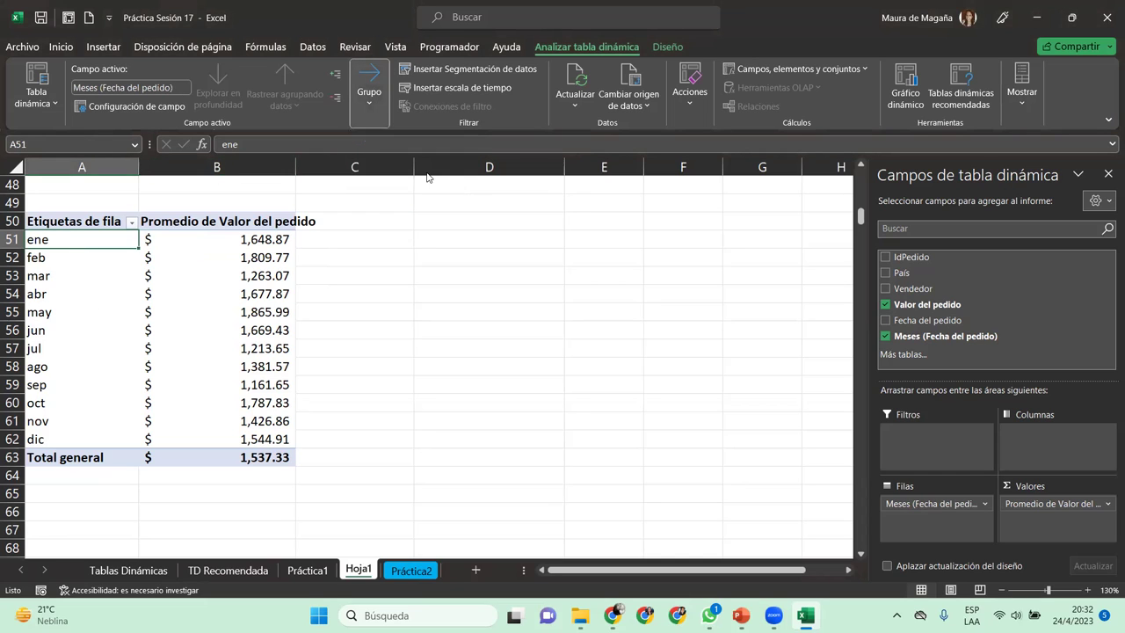
{"action": "left_click", "coordinate": [418, 349]}
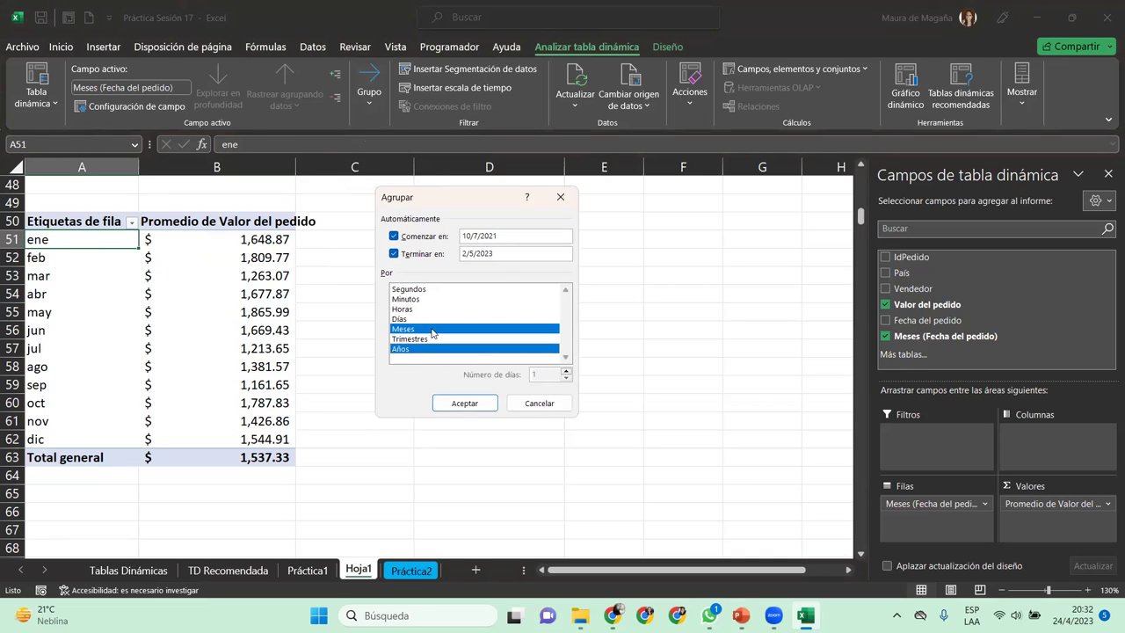
{"action": "left_click", "coordinate": [458, 403]}
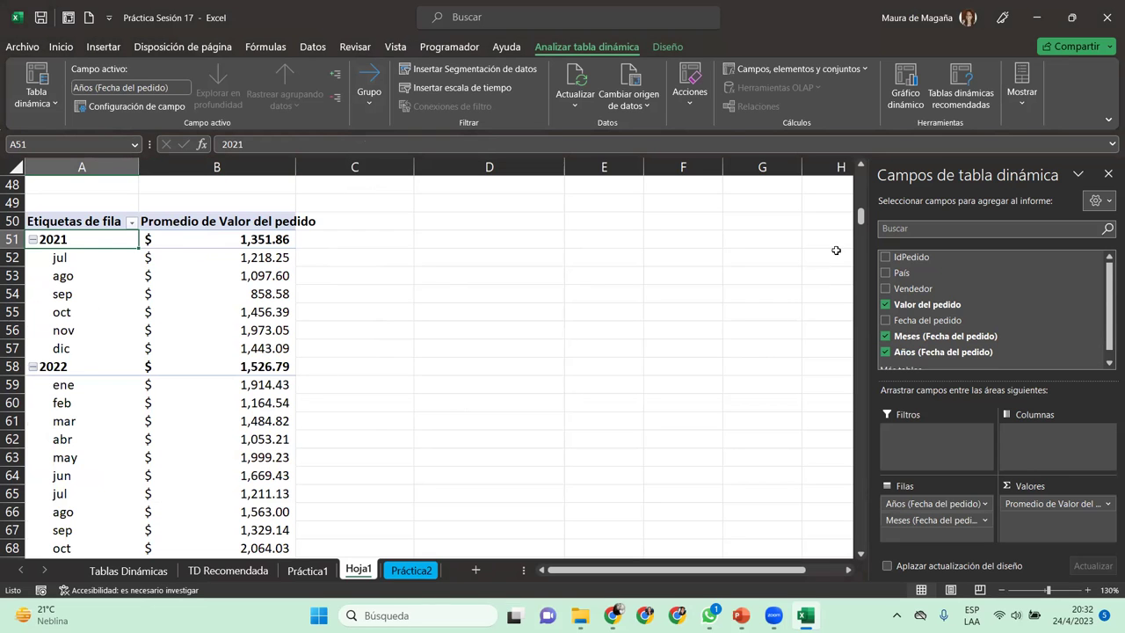
Rearrange the pivot fields so Meses sits in Filas and Años in Columnas.
{"action": "mouse_move", "coordinate": [866, 217]}
{"action": "left_mouse_down"}
{"action": "mouse_move", "coordinate": [865, 235]}
{"action": "mouse_move", "coordinate": [888, 211]}
{"action": "left_mouse_up"}
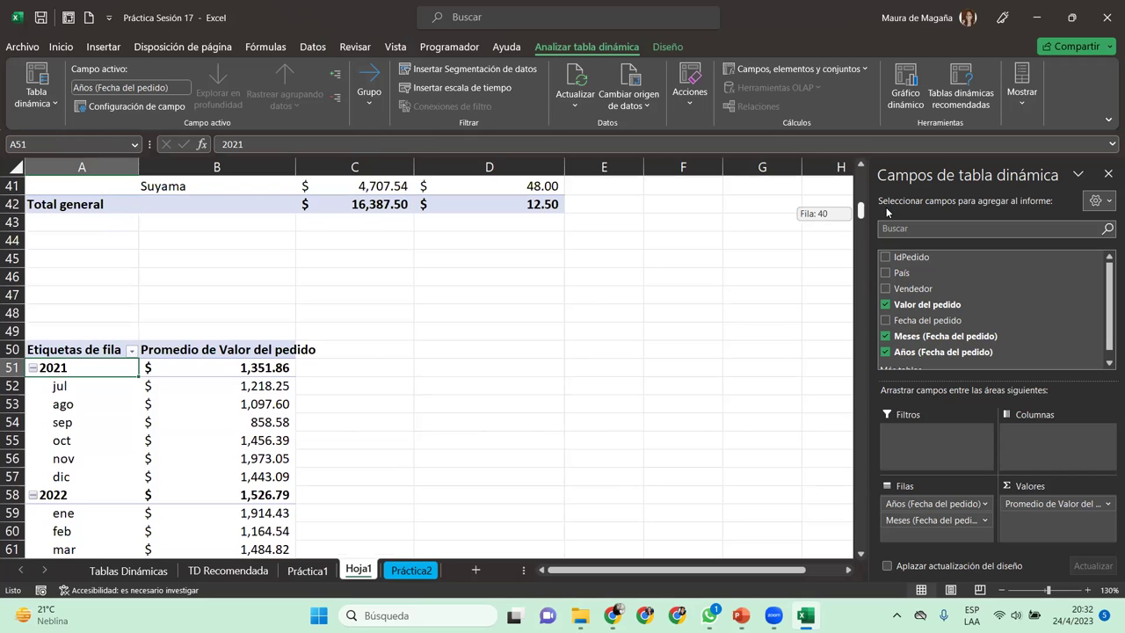
{"action": "left_click_drag", "start_coordinate": [888, 211], "coordinate": [887, 225]}
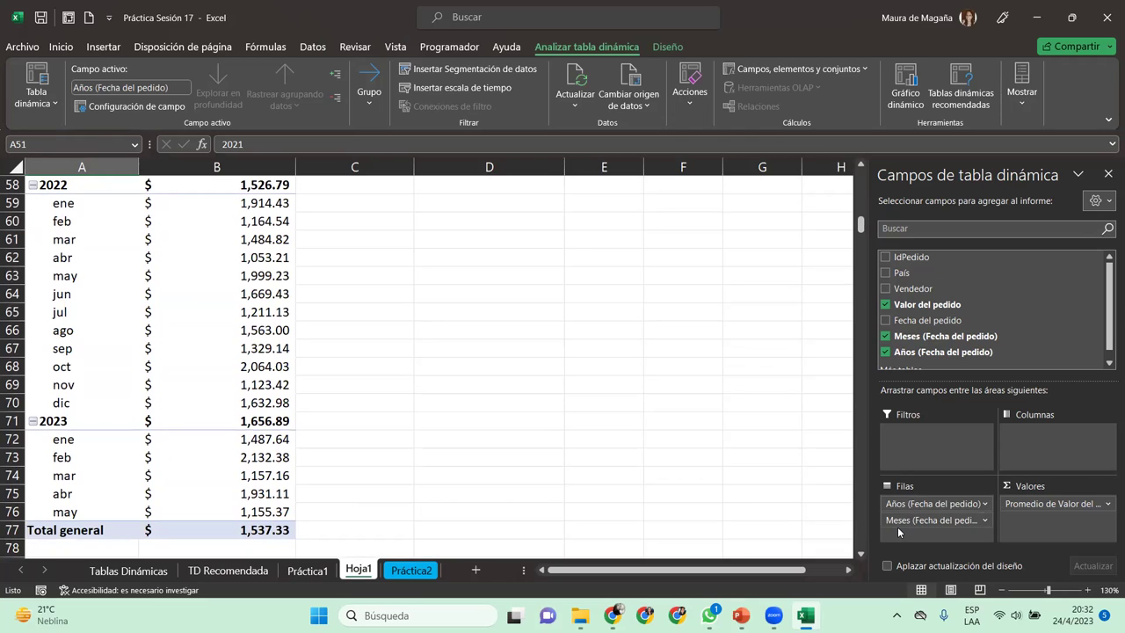
{"action": "left_click_drag", "start_coordinate": [898, 525], "coordinate": [1042, 449]}
{"action": "left_click_drag", "start_coordinate": [862, 226], "coordinate": [862, 207]}
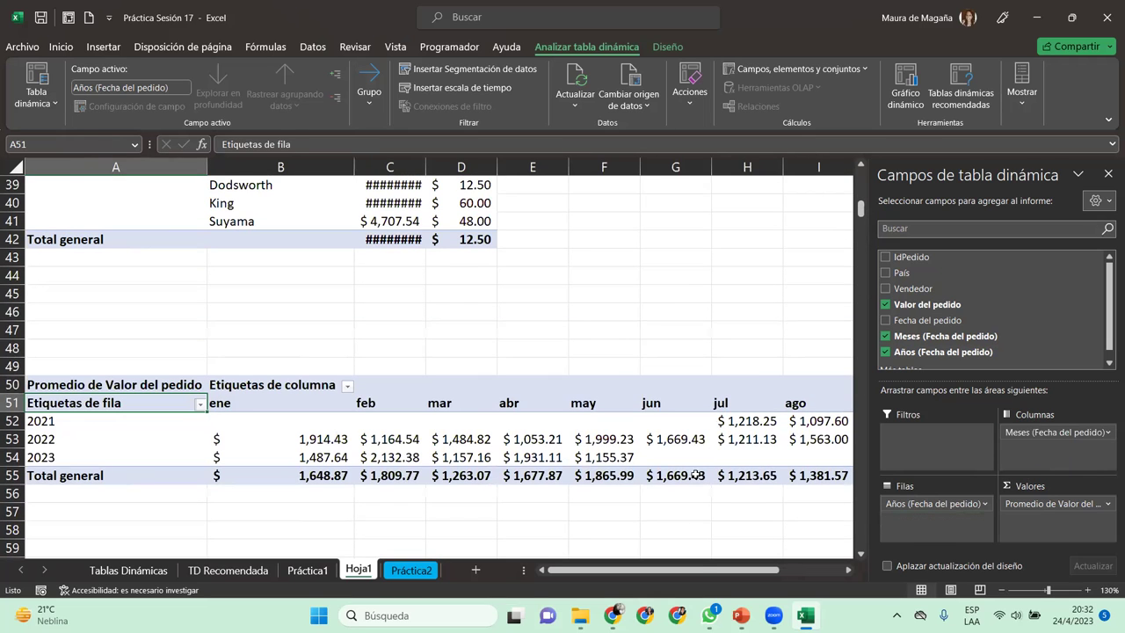
{"action": "mouse_move", "coordinate": [707, 569]}
{"action": "left_mouse_down"}
{"action": "mouse_move", "coordinate": [757, 561]}
{"action": "mouse_move", "coordinate": [708, 563]}
{"action": "left_mouse_up"}
{"action": "mouse_move", "coordinate": [1050, 432]}
{"action": "left_mouse_down"}
{"action": "mouse_move", "coordinate": [922, 528]}
{"action": "mouse_move", "coordinate": [1027, 440]}
{"action": "left_mouse_up"}
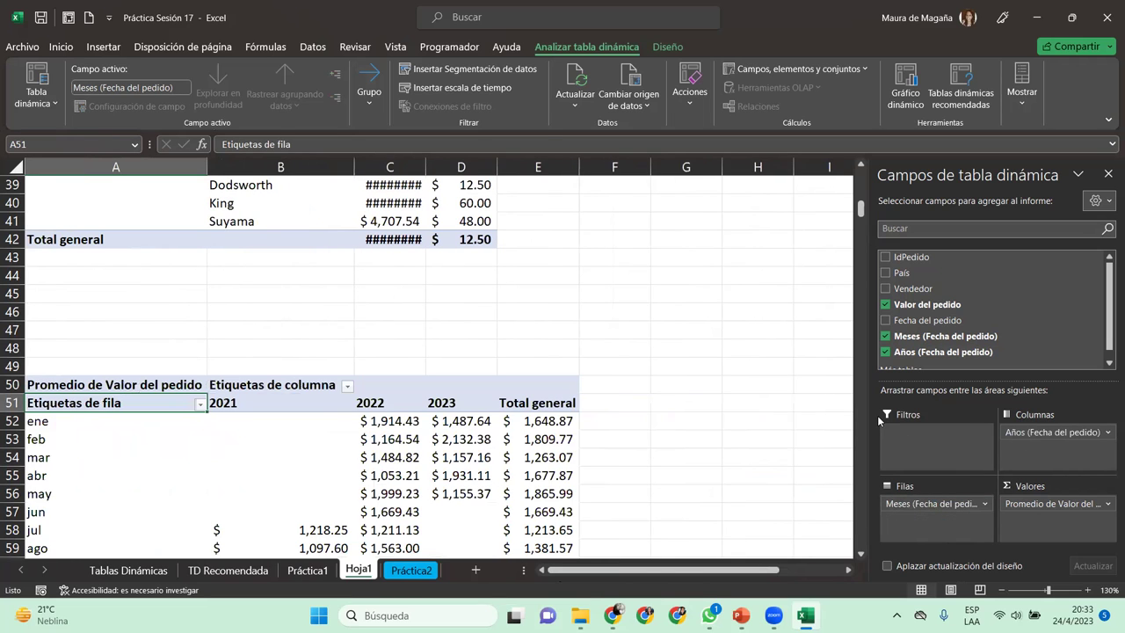
{"action": "left_click", "coordinate": [862, 559]}
{"action": "left_click", "coordinate": [862, 557]}
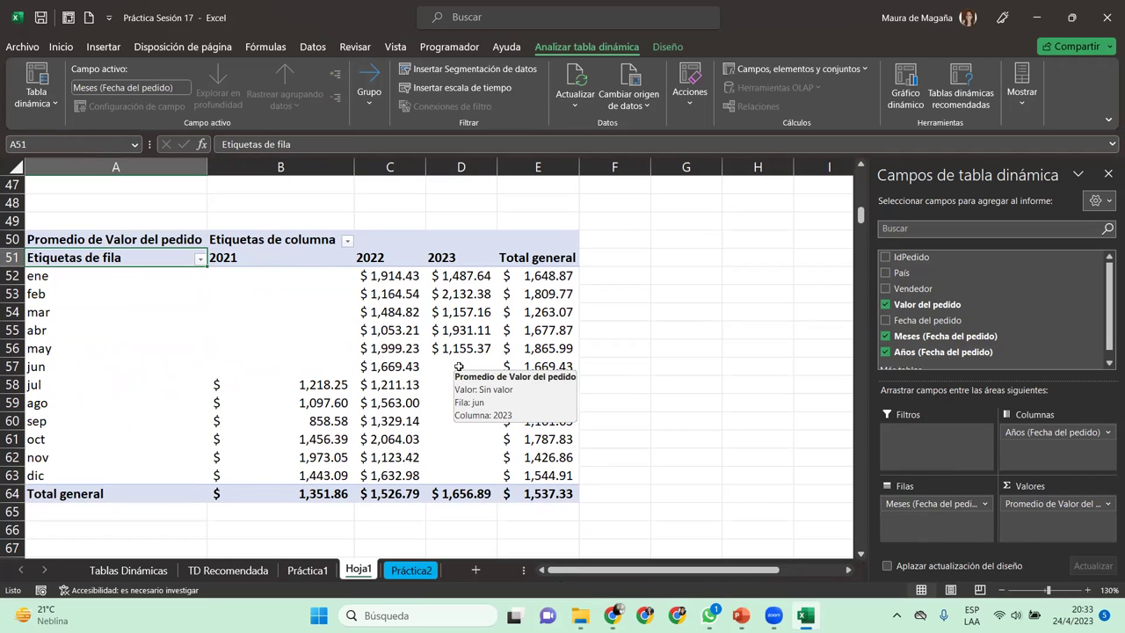
{"action": "left_click_drag", "start_coordinate": [286, 277], "coordinate": [288, 364]}
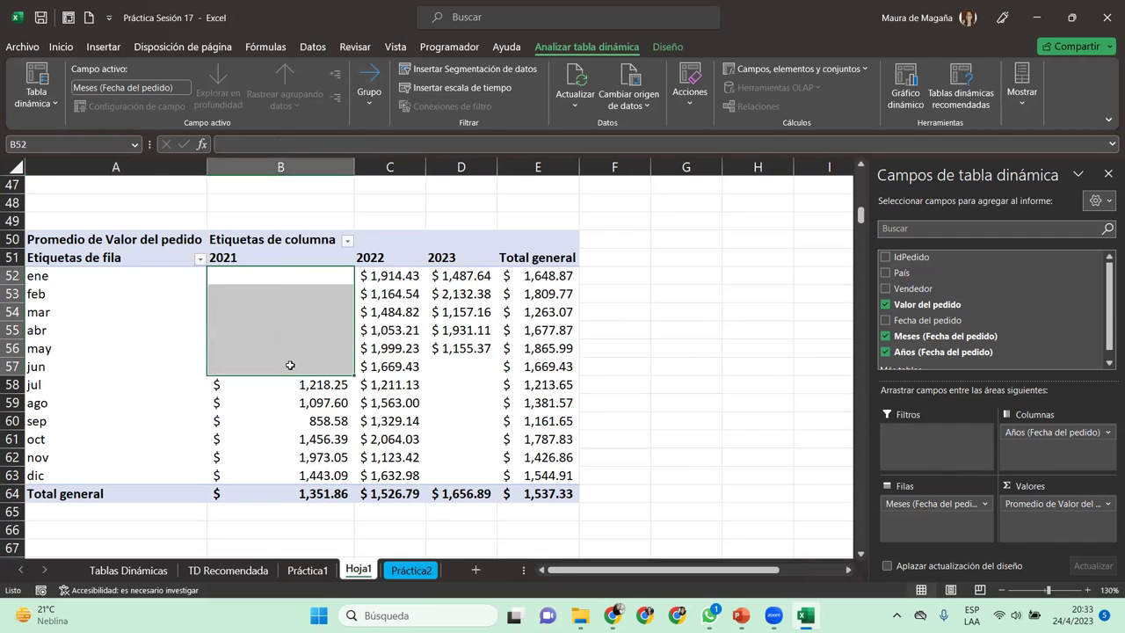
{"action": "left_click_drag", "start_coordinate": [456, 369], "coordinate": [455, 470]}
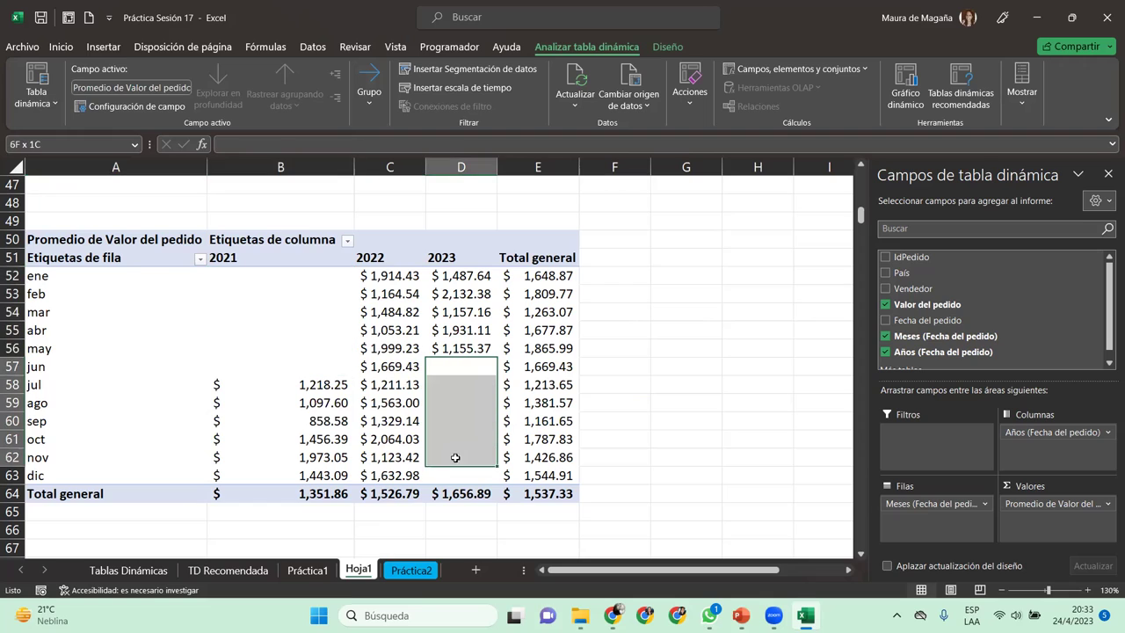
{"action": "left_click", "coordinate": [390, 319]}
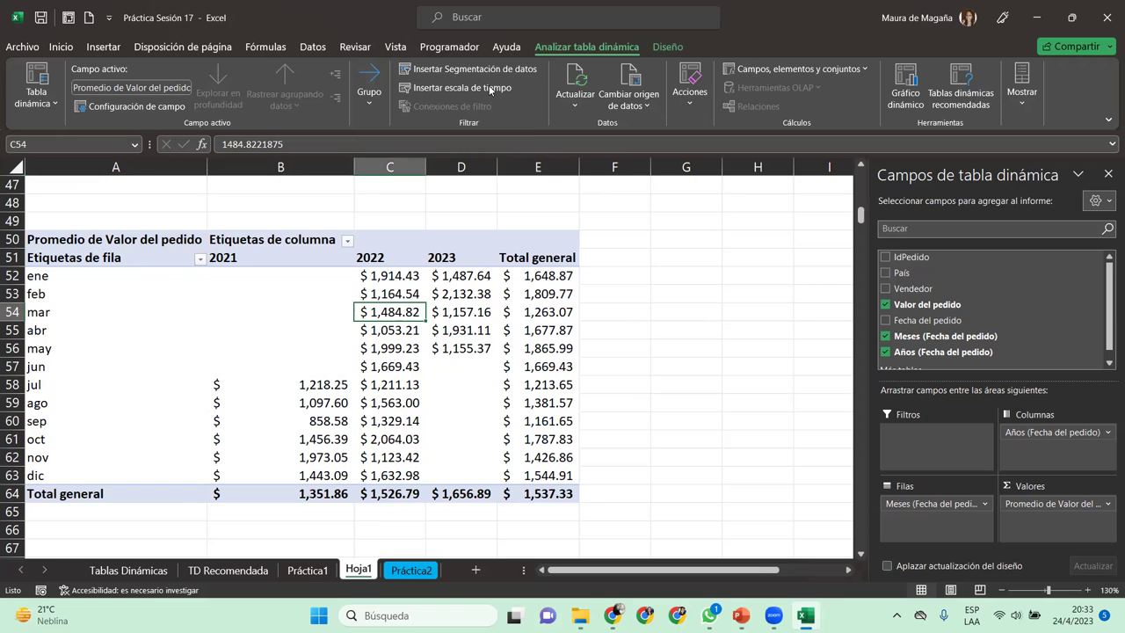
{"action": "scroll", "coordinate": [596, 104], "scroll_direction": "down", "scroll_amount": 1}
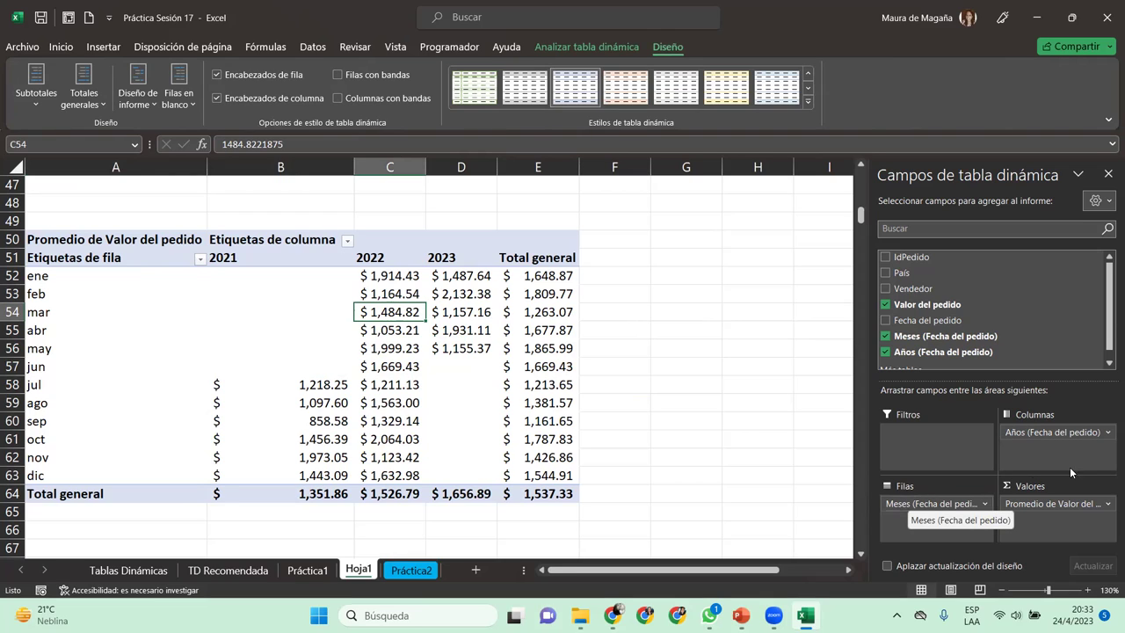
Move the Años (Fecha del pedido) field into Columnas, leaving months down the rows.
{"action": "left_click_drag", "start_coordinate": [1068, 432], "coordinate": [929, 501]}
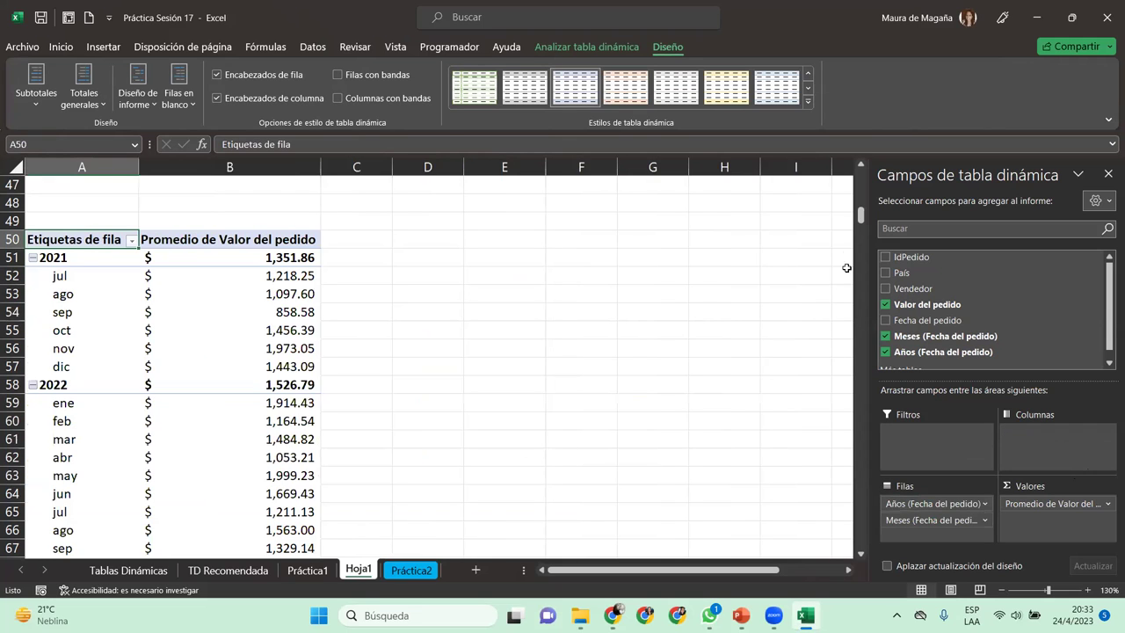
{"action": "mouse_move", "coordinate": [862, 215]}
{"action": "left_mouse_down"}
{"action": "mouse_move", "coordinate": [861, 243]}
{"action": "mouse_move", "coordinate": [877, 219]}
{"action": "mouse_move", "coordinate": [836, 336]}
{"action": "left_mouse_up"}
{"action": "left_click_drag", "start_coordinate": [905, 503], "coordinate": [1033, 445]}
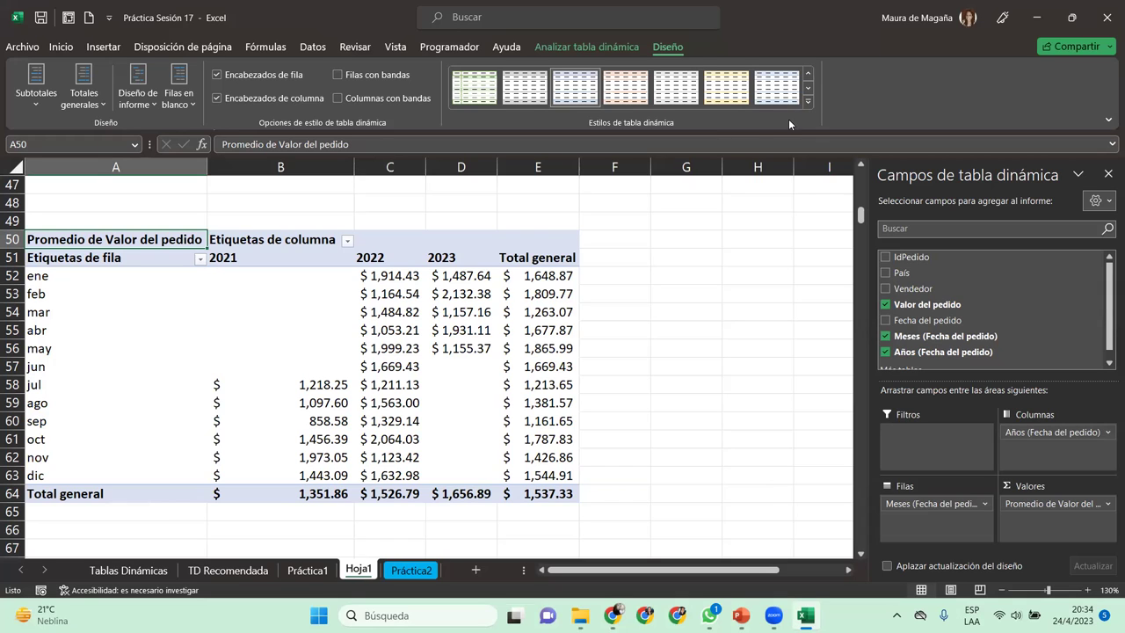
Apply a built-in pivot style with black header and total rows.
{"action": "left_click", "coordinate": [807, 104]}
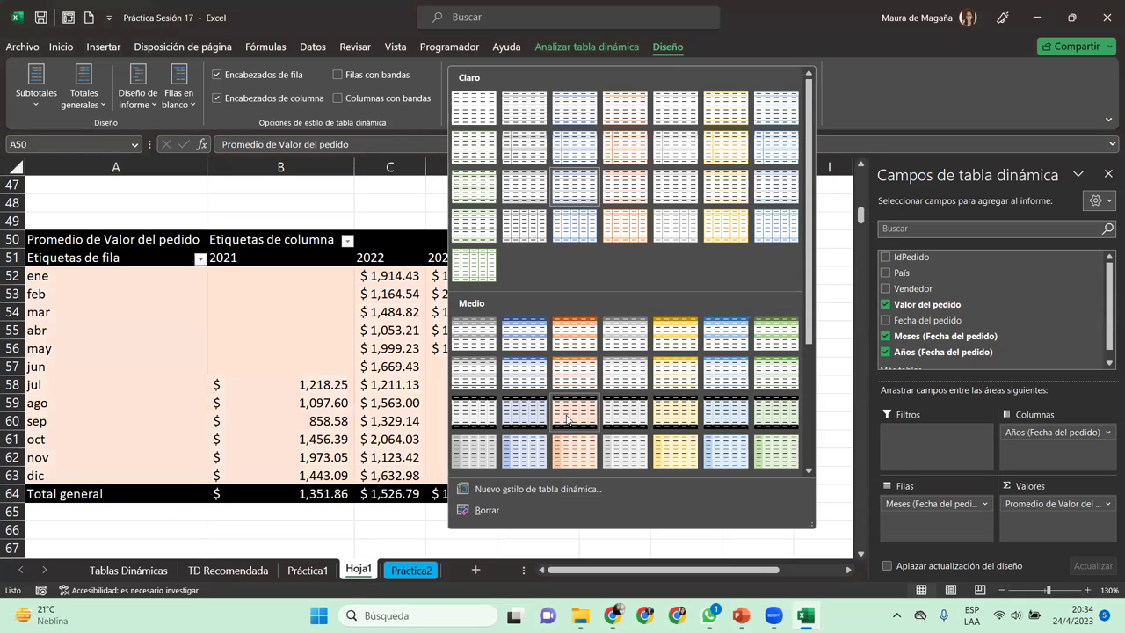
{"action": "left_click", "coordinate": [473, 410]}
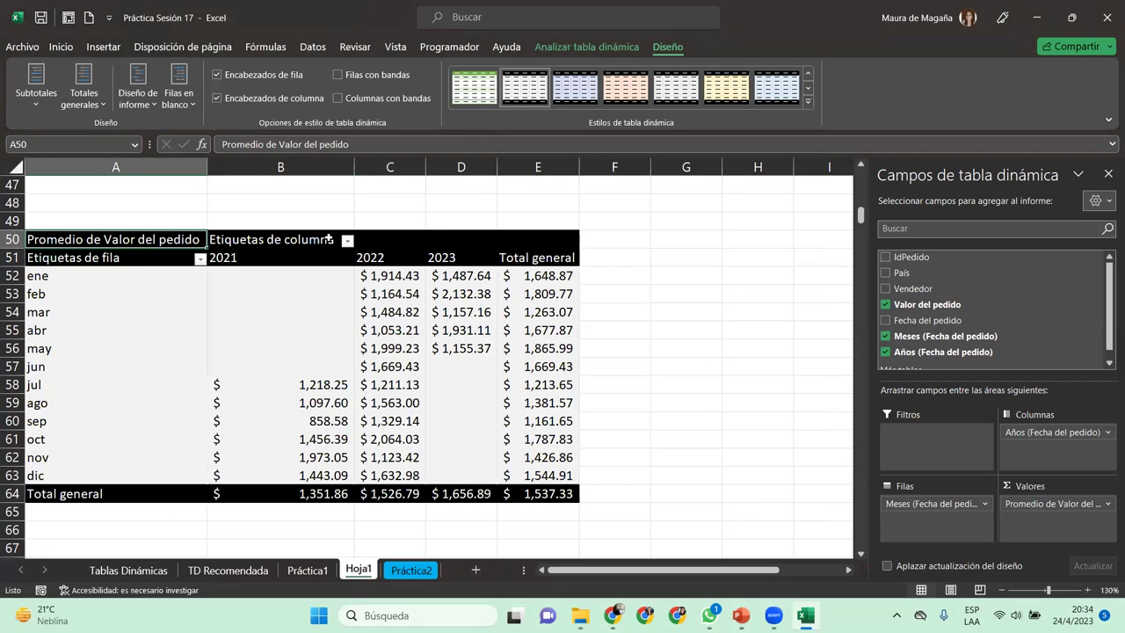
{"action": "left_click", "coordinate": [138, 95]}
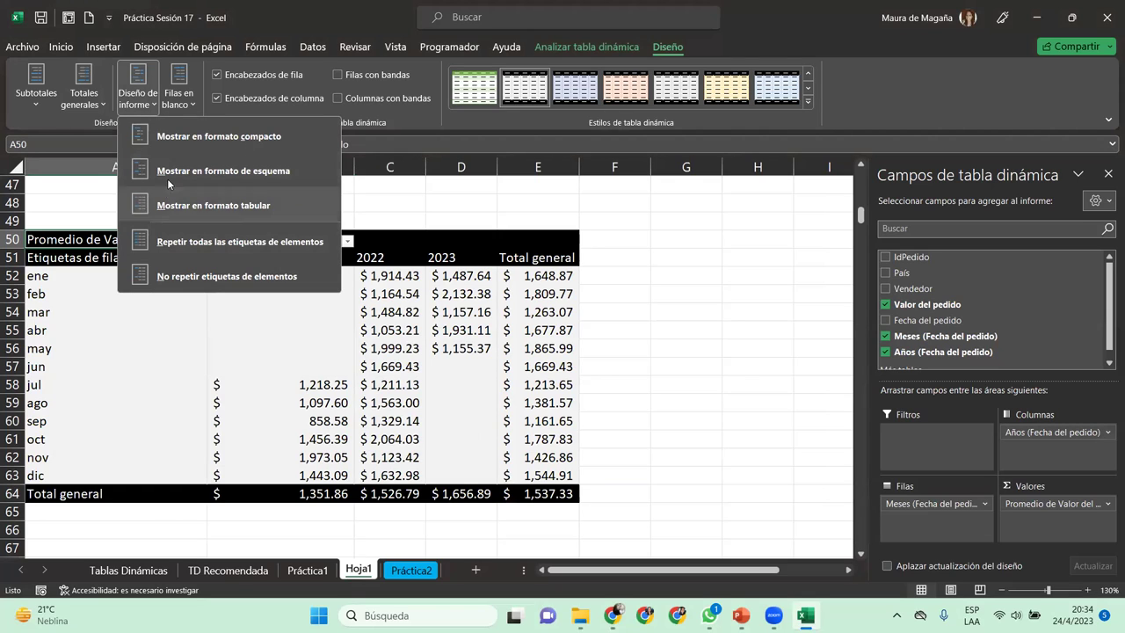
Set Totales generales to Activado solo para columnas, removing the Total general column.
{"action": "left_click", "coordinate": [88, 104]}
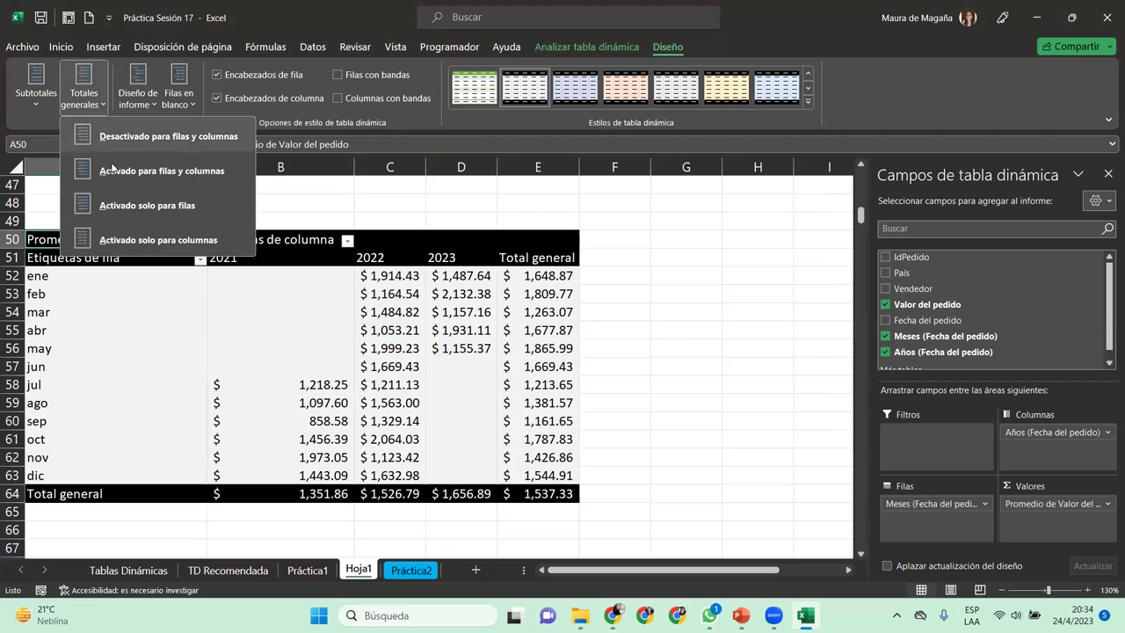
{"action": "left_click", "coordinate": [181, 239]}
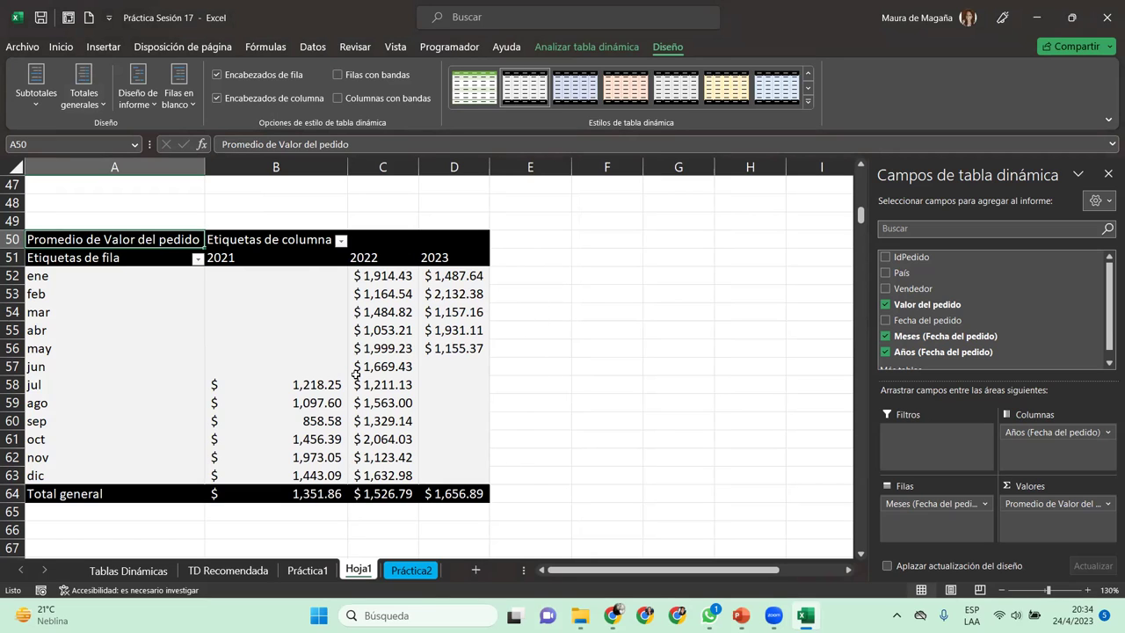
{"action": "left_click", "coordinate": [81, 275]}
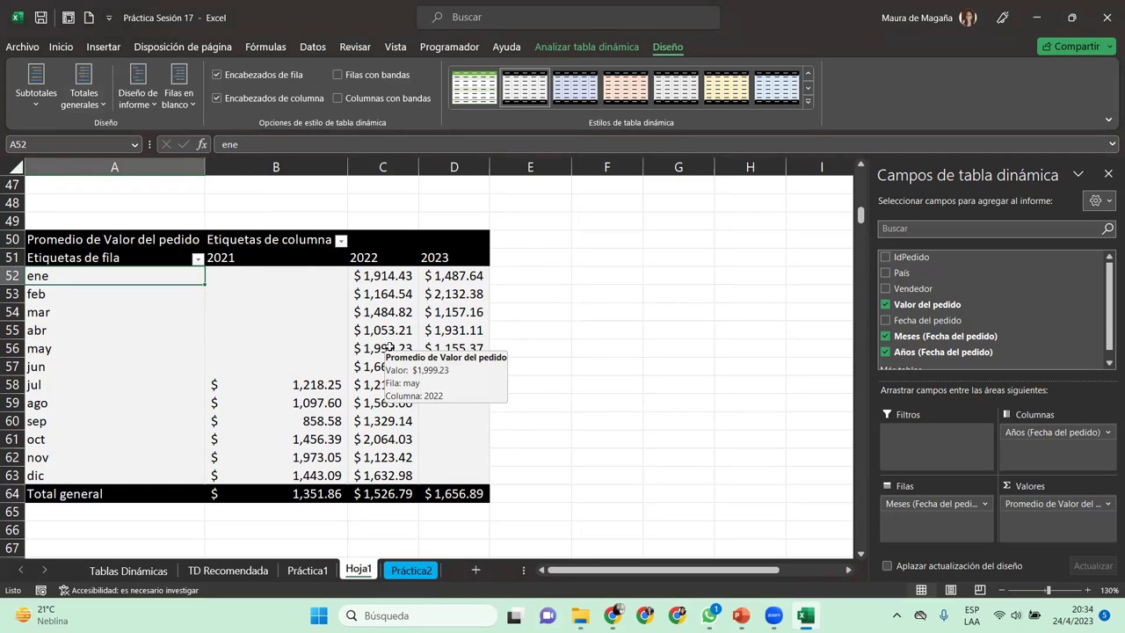
{"action": "mouse_move", "coordinate": [453, 457]}
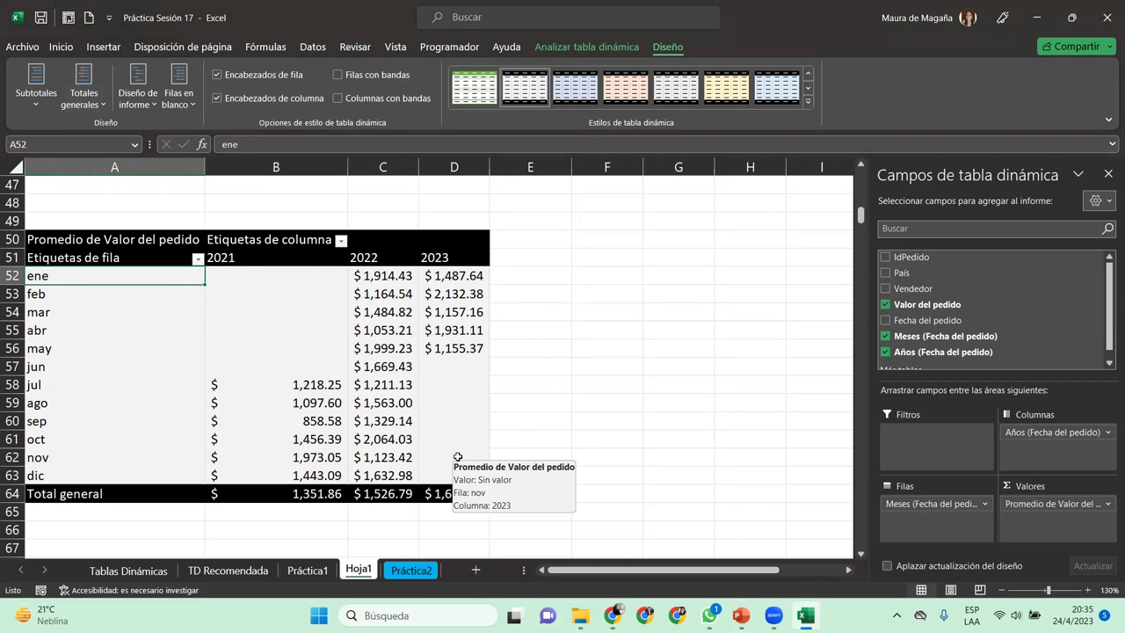
Make columns B to D, holding the 2021–2023 values, the same width.
{"action": "left_click", "coordinate": [333, 167]}
{"action": "mouse_move", "coordinate": [333, 166]}
{"action": "left_mouse_down"}
{"action": "mouse_move", "coordinate": [457, 167]}
{"action": "mouse_move", "coordinate": [436, 161]}
{"action": "left_mouse_up"}
{"action": "left_click", "coordinate": [309, 294]}
{"action": "left_click", "coordinate": [95, 305]}
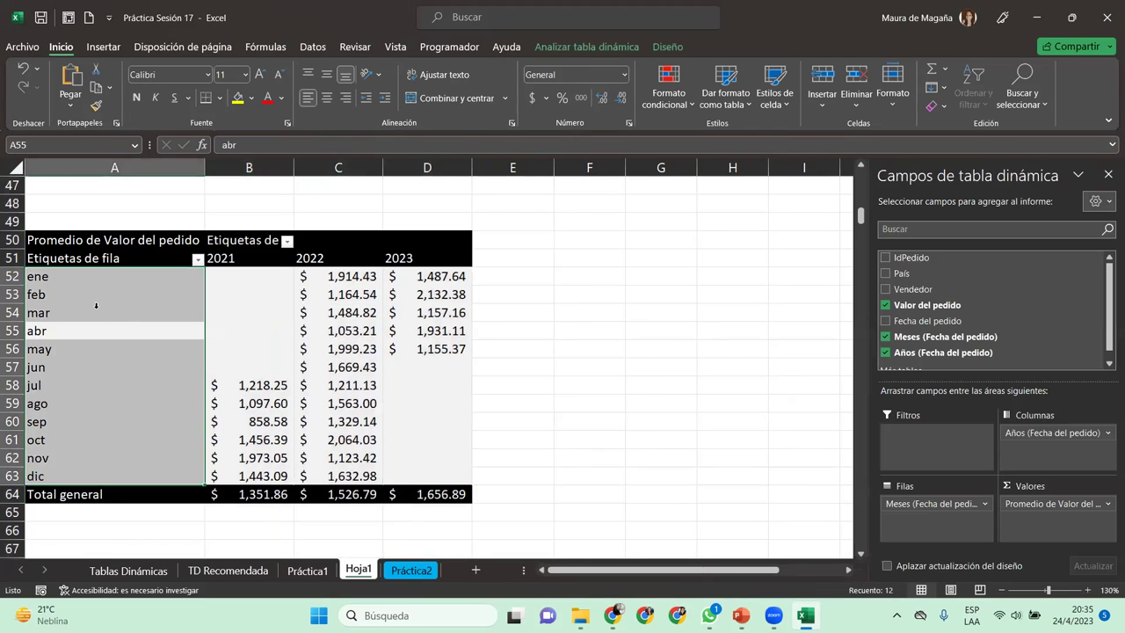
{"action": "left_click", "coordinate": [96, 305]}
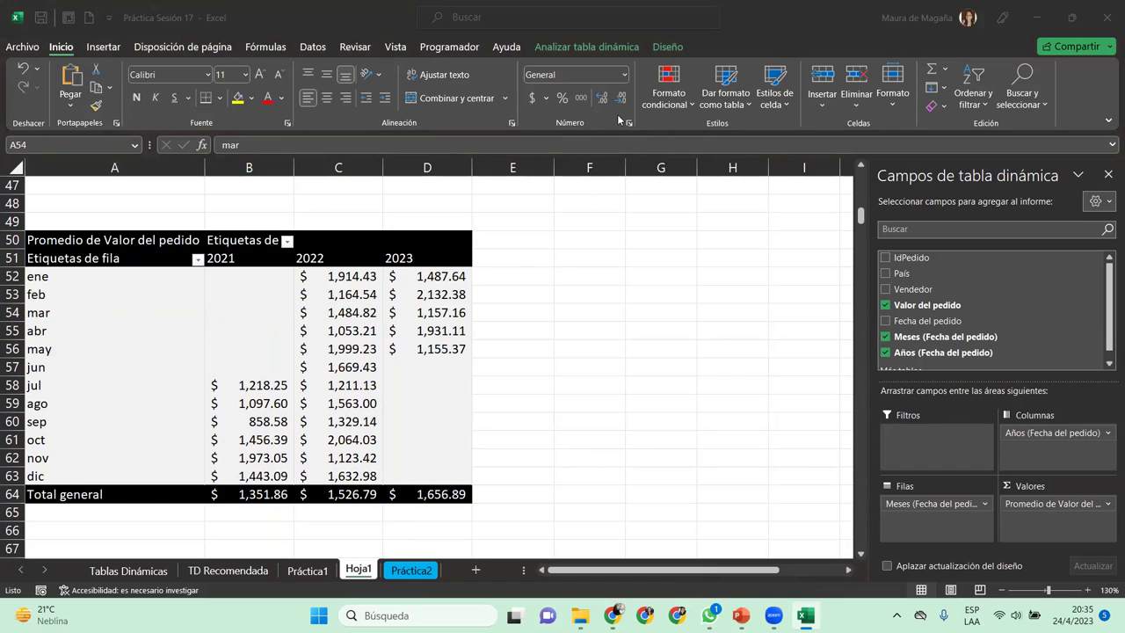
{"action": "left_click", "coordinate": [174, 318]}
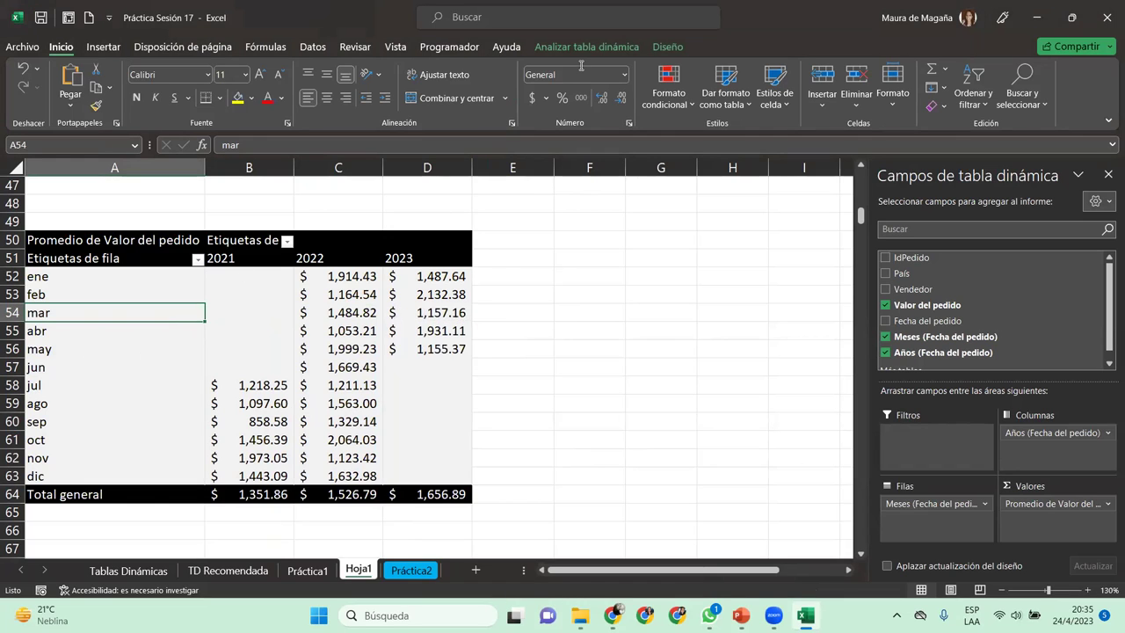
{"action": "left_click", "coordinate": [667, 47]}
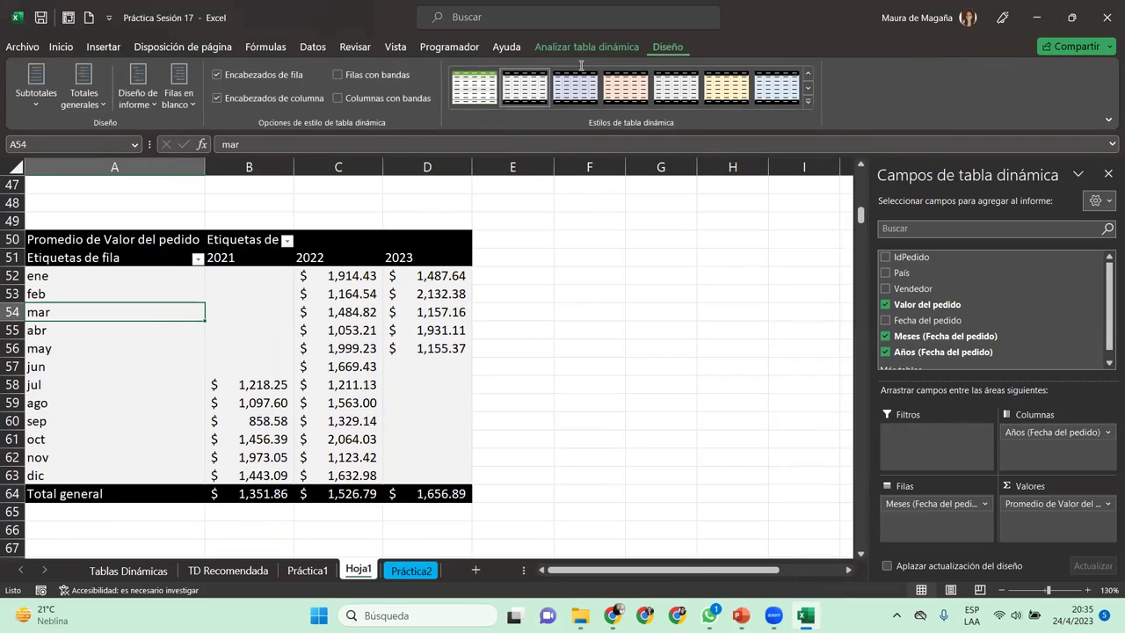
Check the Totales generales options and close them without changing anything.
{"action": "left_click", "coordinate": [84, 97]}
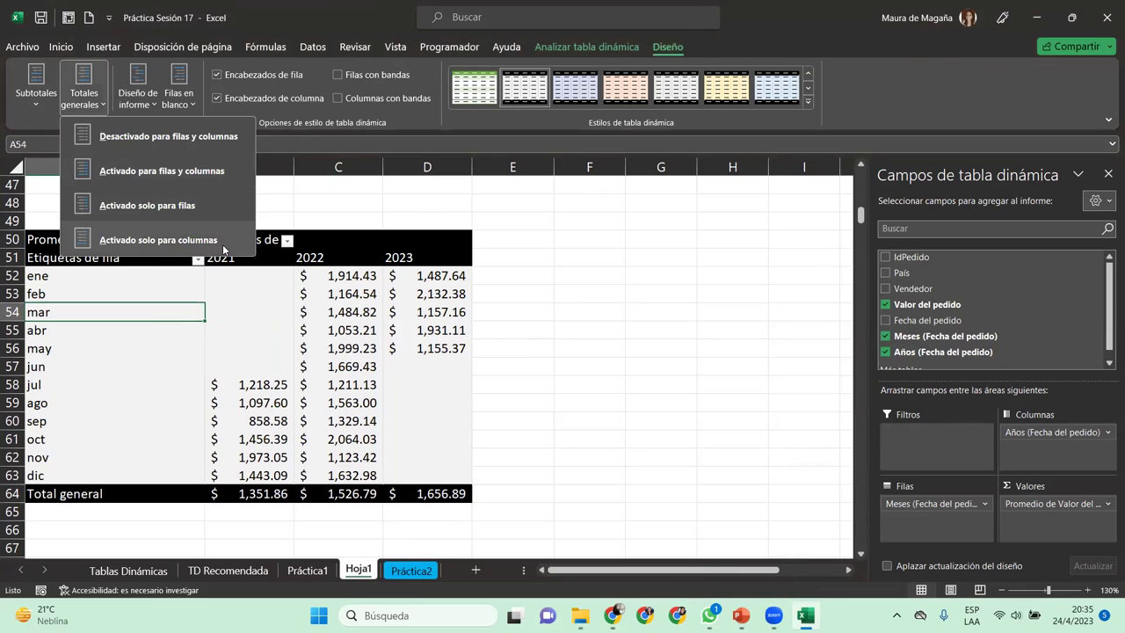
{"action": "left_click", "coordinate": [274, 415]}
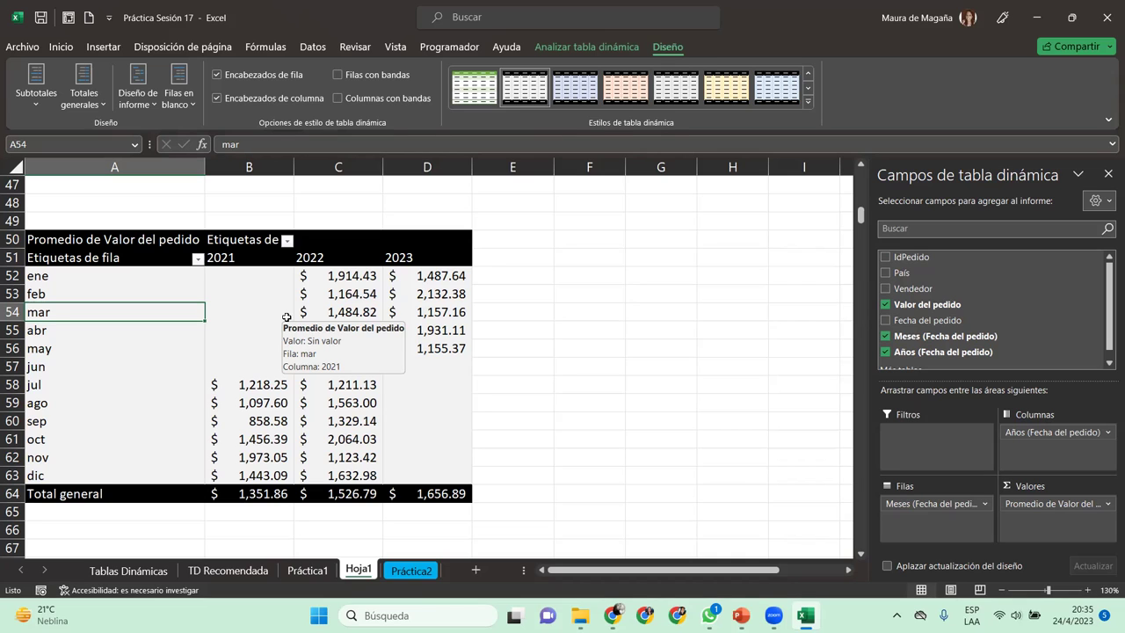
{"action": "scroll", "coordinate": [647, 62], "scroll_direction": "up", "scroll_amount": 1}
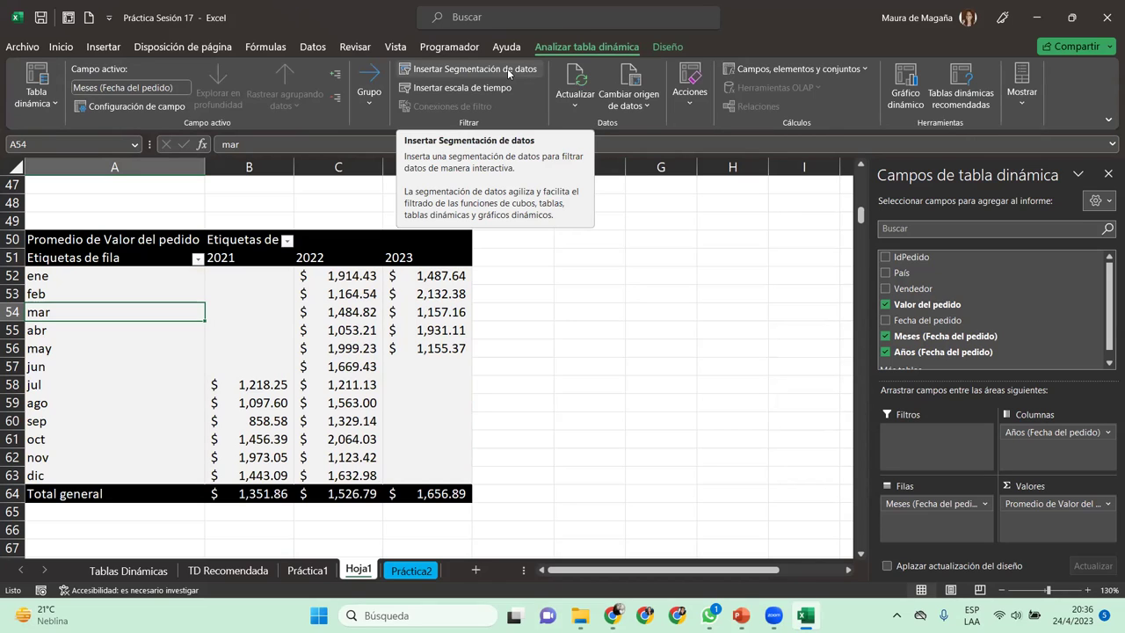
Insert a País slicer for the pivot table and place it in columns E–G.
{"action": "left_click", "coordinate": [507, 73]}
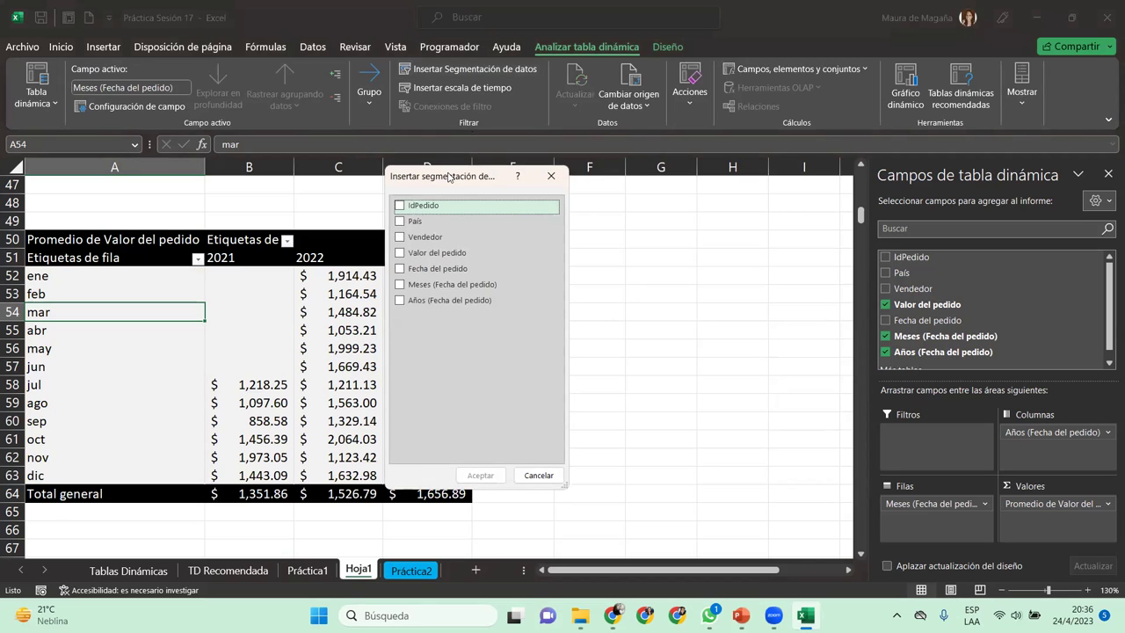
{"action": "left_click_drag", "start_coordinate": [448, 176], "coordinate": [562, 225]}
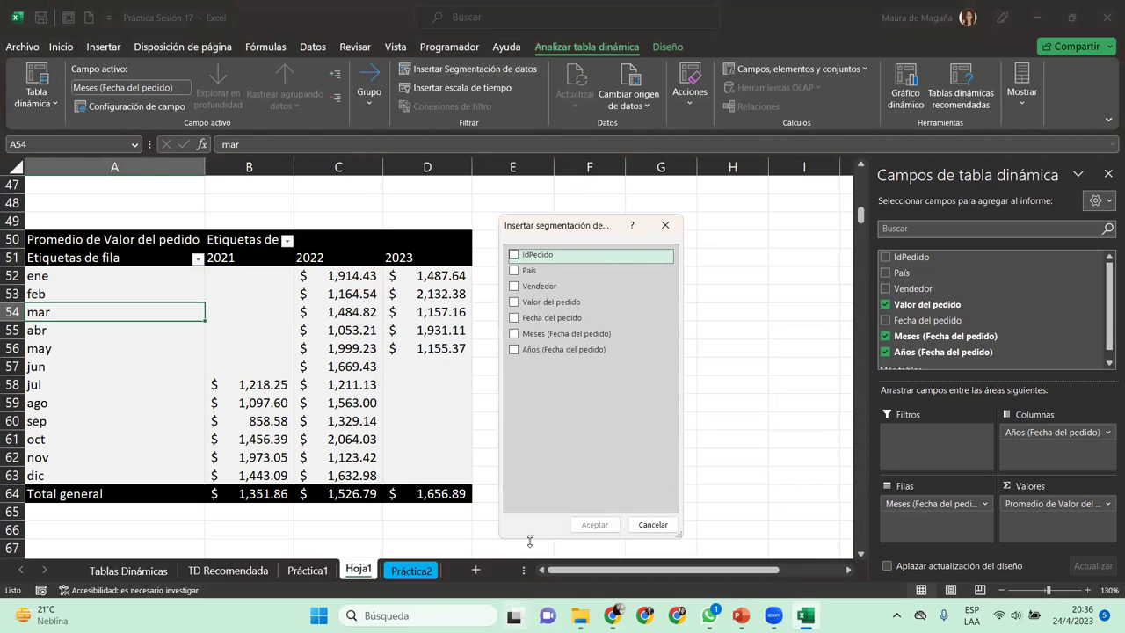
{"action": "left_click_drag", "start_coordinate": [530, 540], "coordinate": [530, 431]}
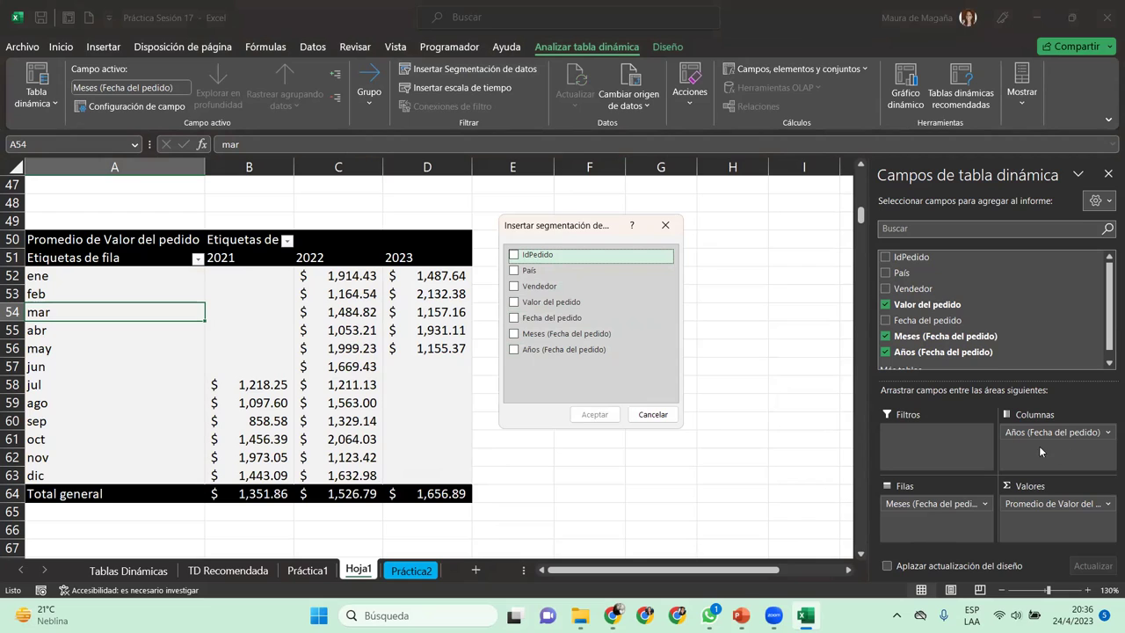
{"action": "left_click", "coordinate": [518, 275]}
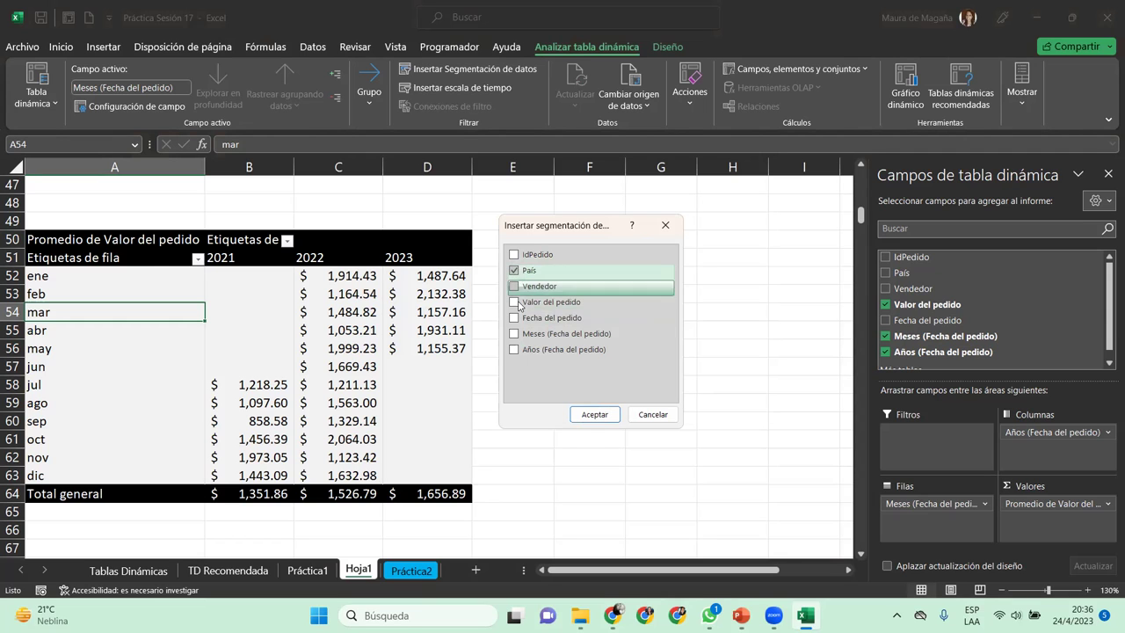
{"action": "left_click", "coordinate": [595, 414]}
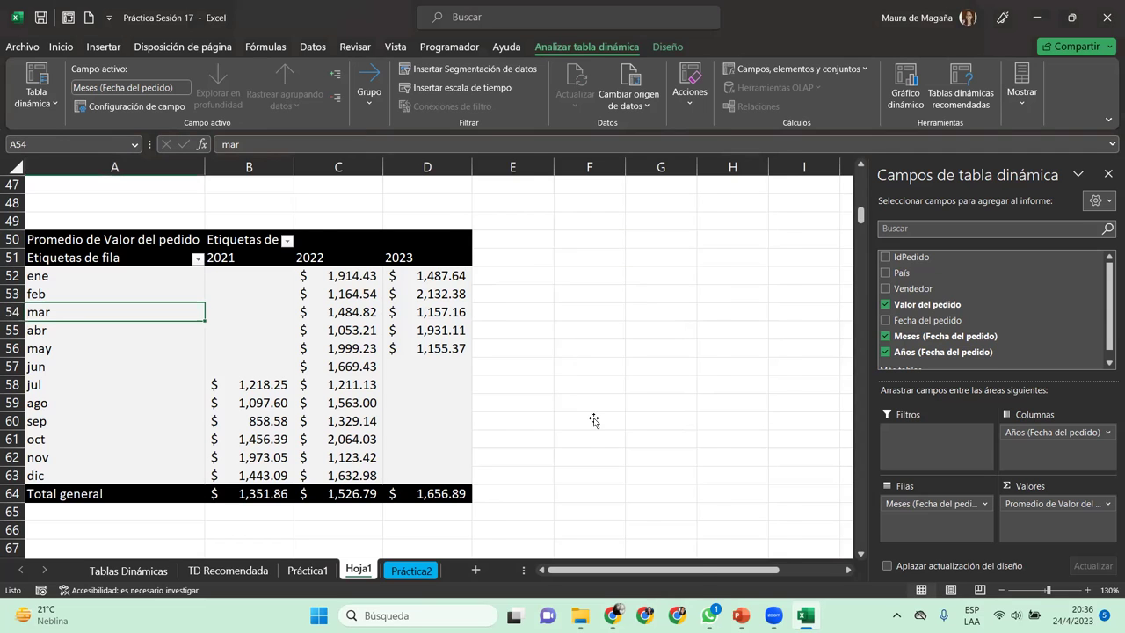
{"action": "left_click_drag", "start_coordinate": [479, 249], "coordinate": [560, 236]}
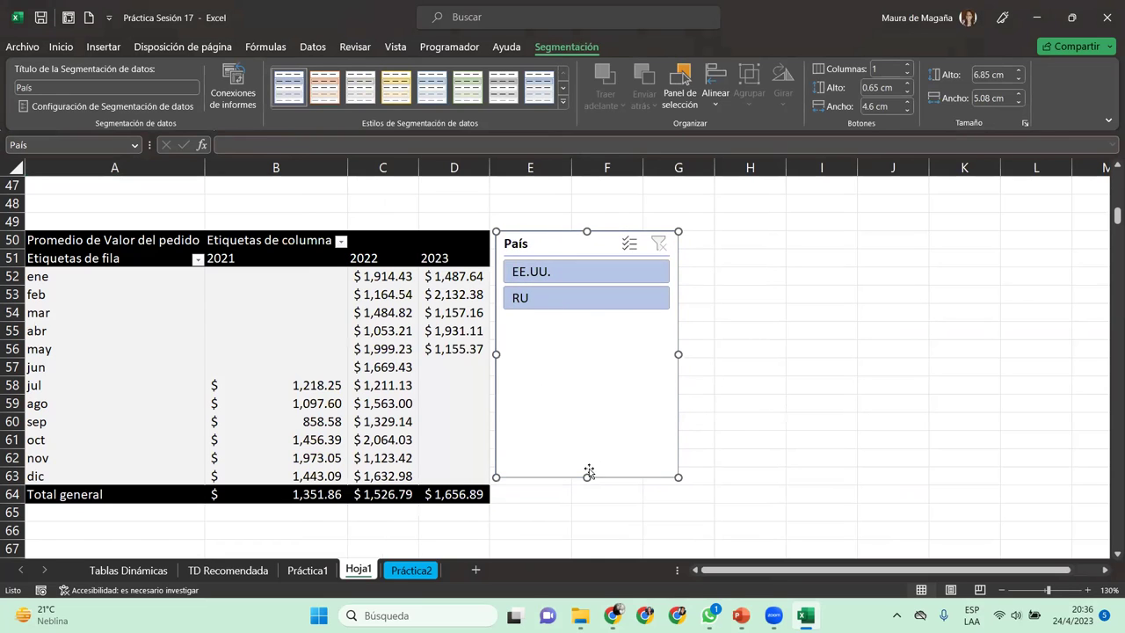
Shrink the País slicer to fit its two buttons and test filtering by EE.UU. and RU.
{"action": "left_click_drag", "start_coordinate": [587, 477], "coordinate": [589, 327]}
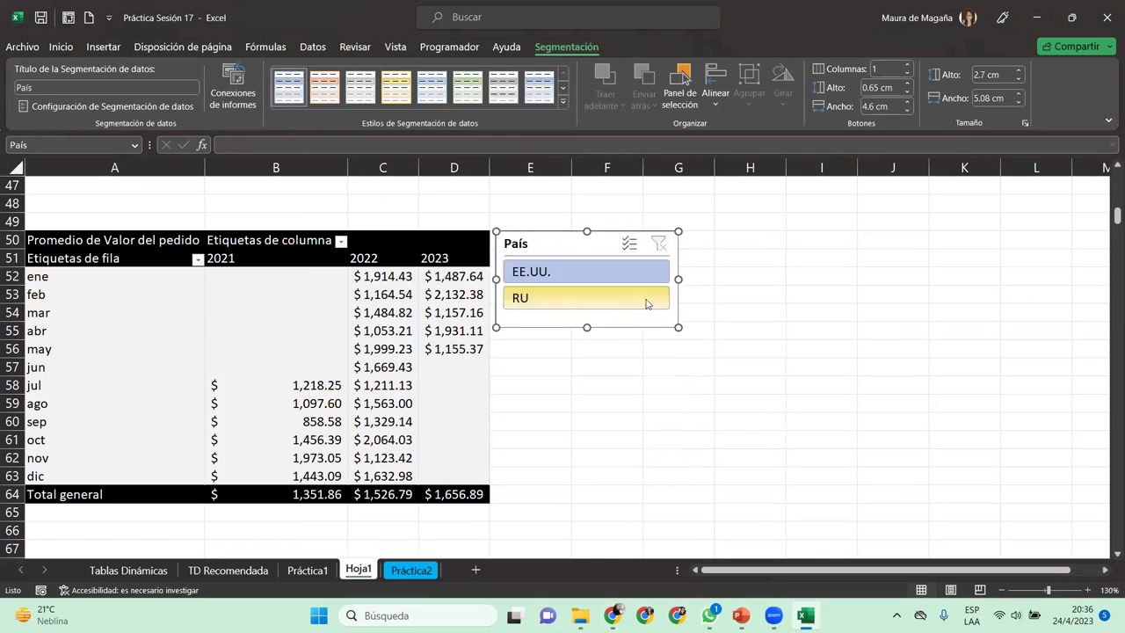
{"action": "left_click_drag", "start_coordinate": [679, 280], "coordinate": [605, 281]}
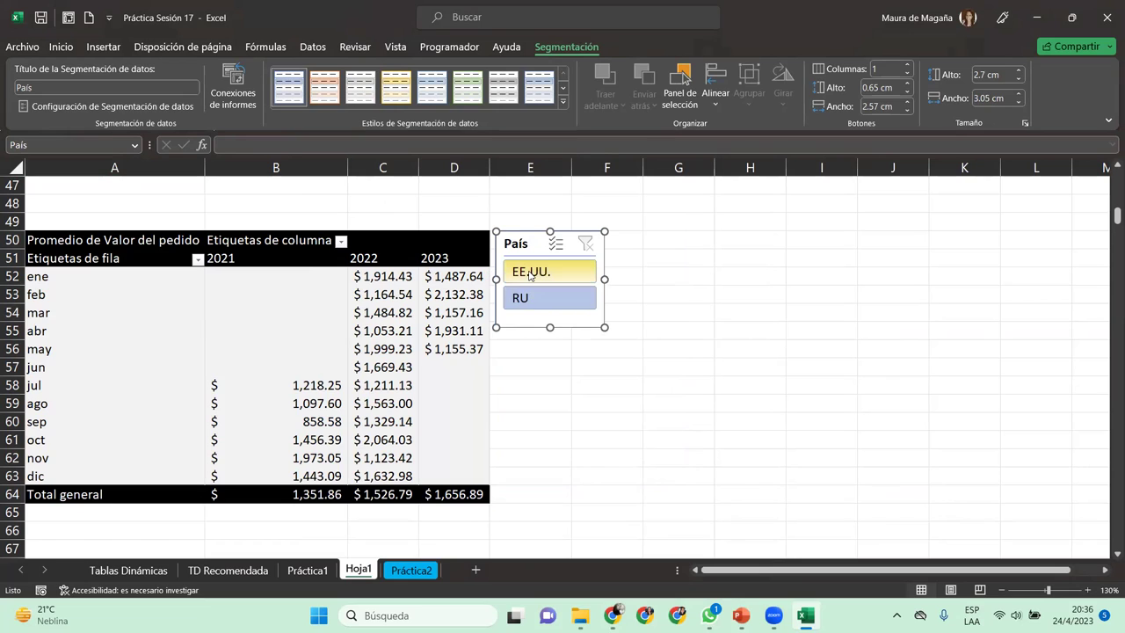
{"action": "left_click", "coordinate": [531, 274]}
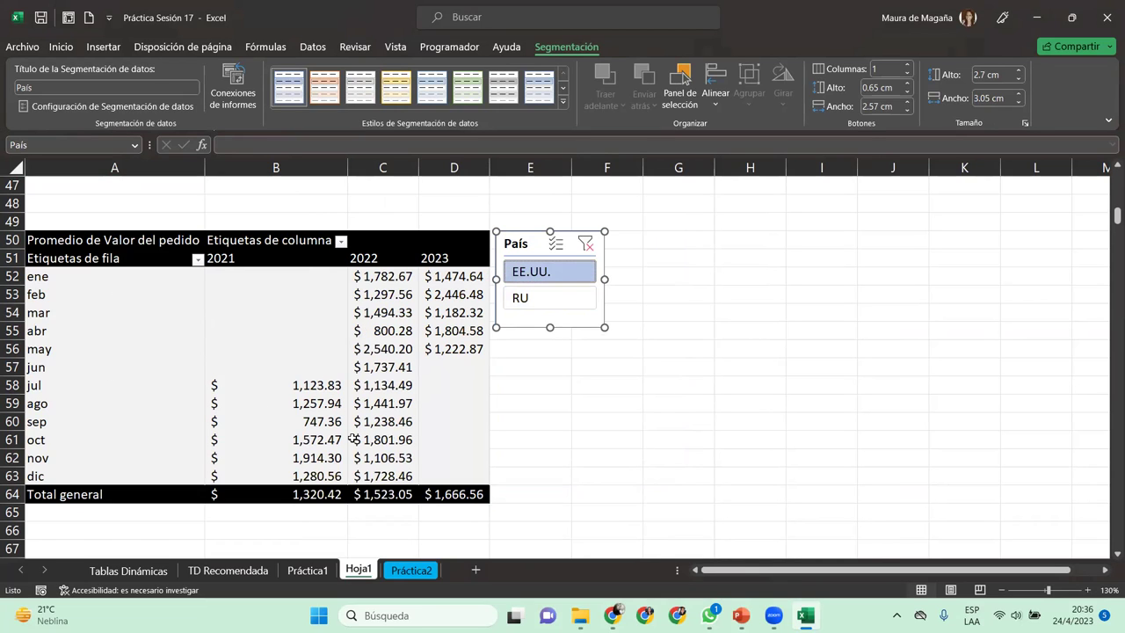
{"action": "left_click", "coordinate": [532, 298]}
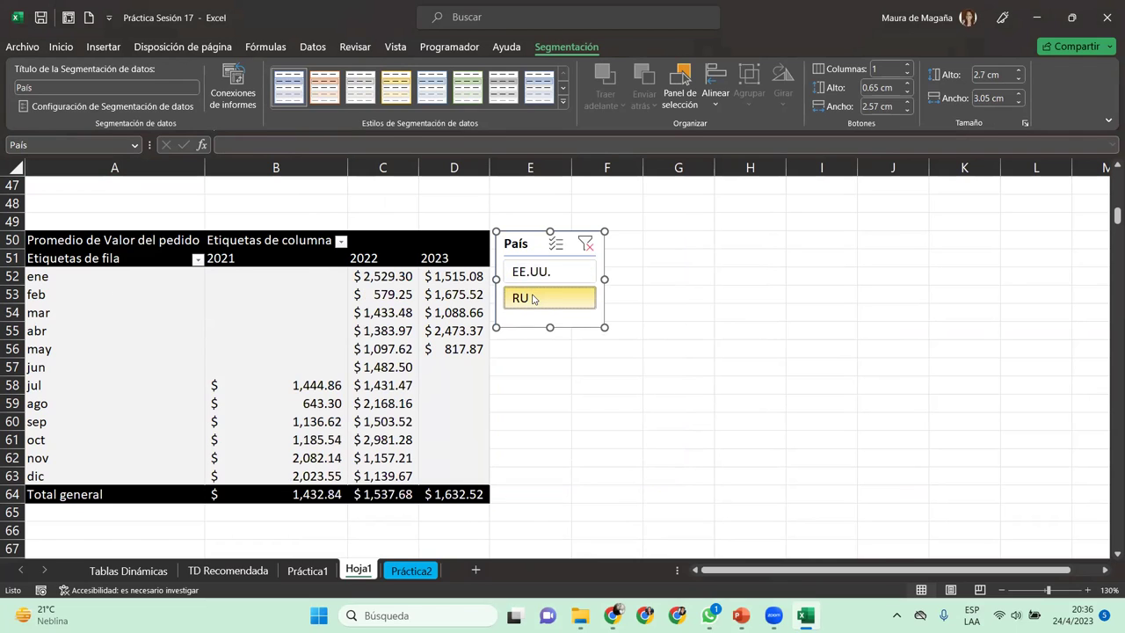
Toggle the filter between EE.UU. and RU a few times, then clear it to show both countries.
{"action": "left_click", "coordinate": [547, 274]}
{"action": "left_click", "coordinate": [546, 297]}
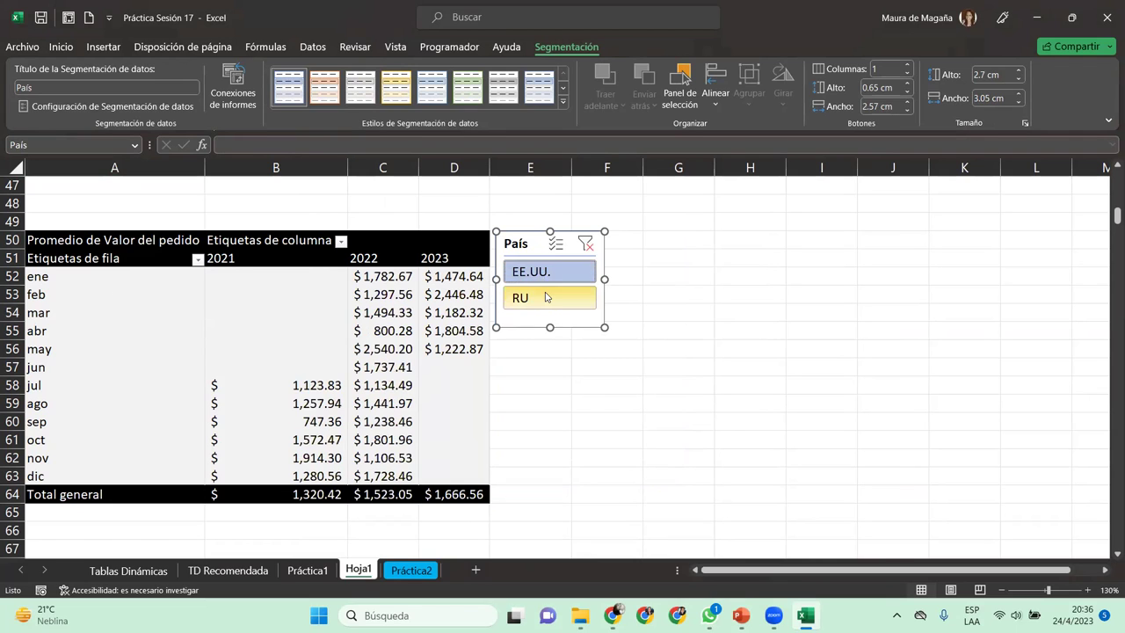
{"action": "left_click", "coordinate": [553, 273]}
{"action": "left_click", "coordinate": [540, 299]}
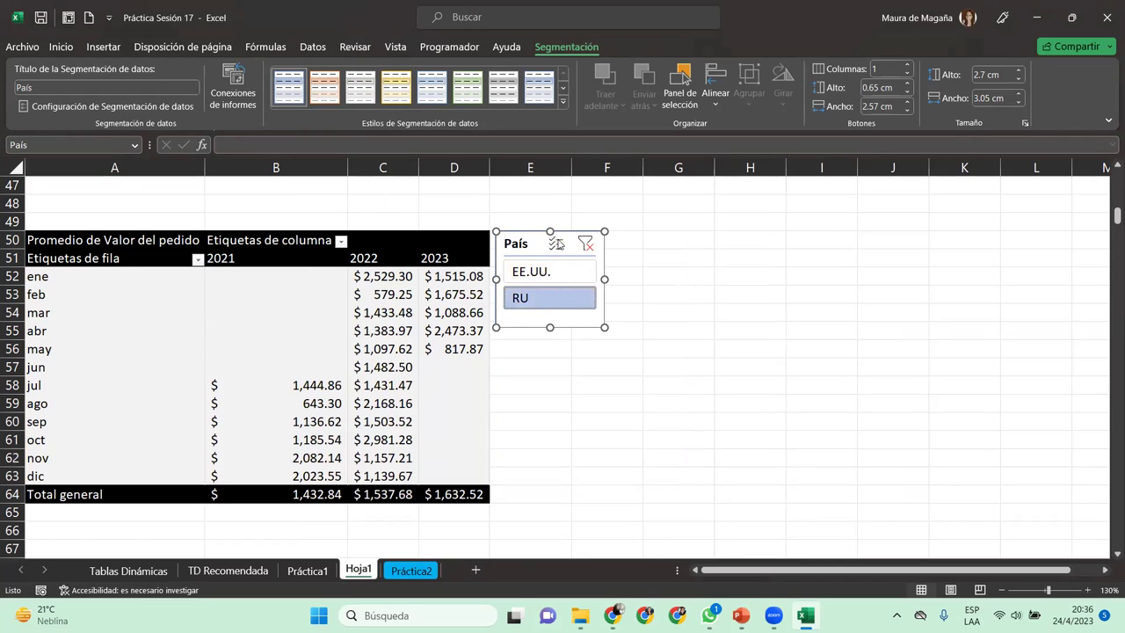
{"action": "left_click", "coordinate": [586, 244]}
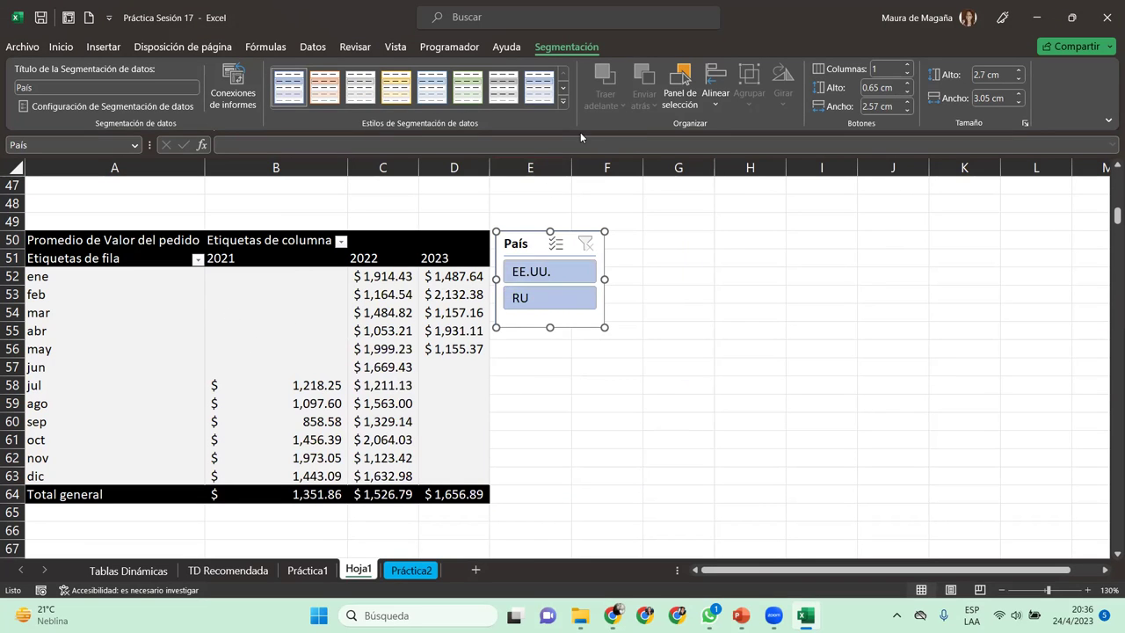
{"action": "left_click", "coordinate": [562, 101]}
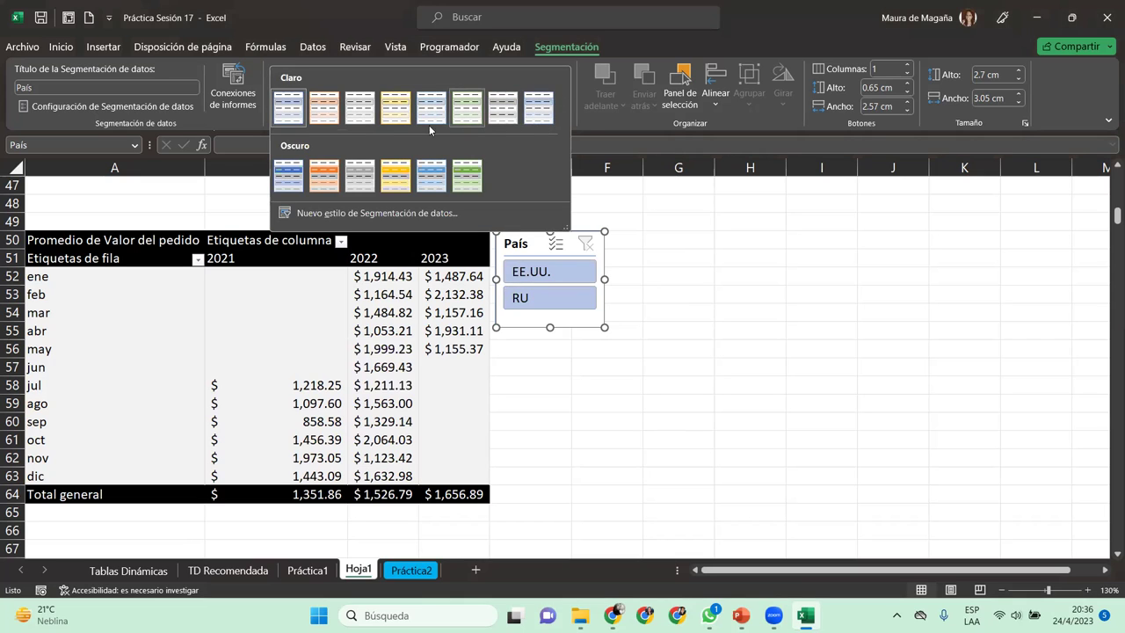
Give the País slicer a dark grey style, filter by RU and EE.UU., then clear the filter.
{"action": "left_click", "coordinate": [360, 175]}
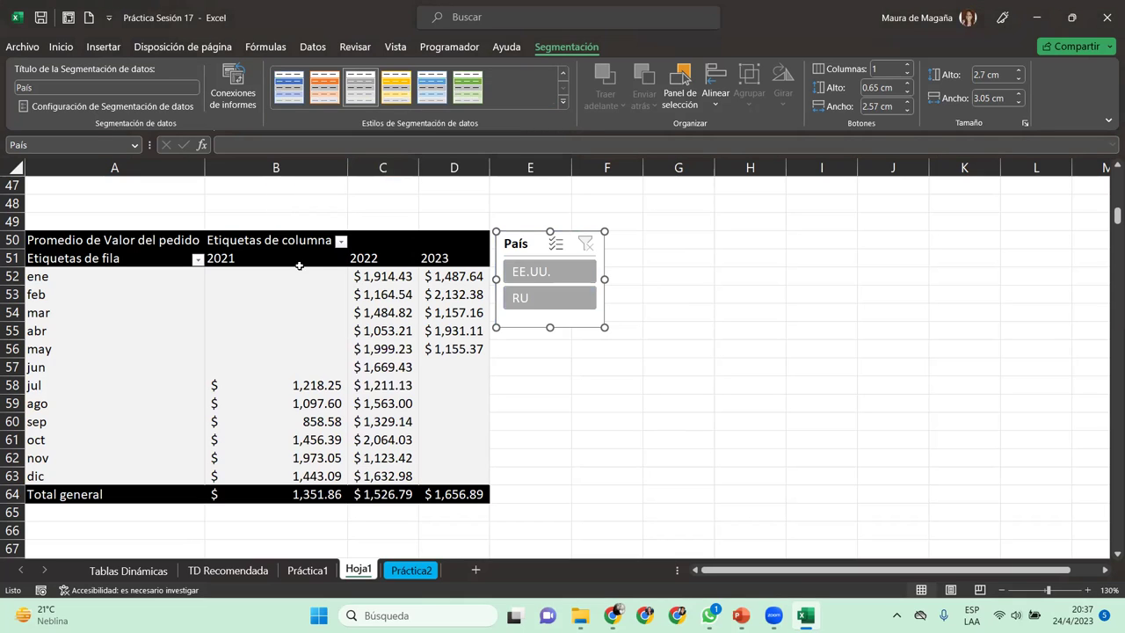
{"action": "left_click", "coordinate": [541, 304]}
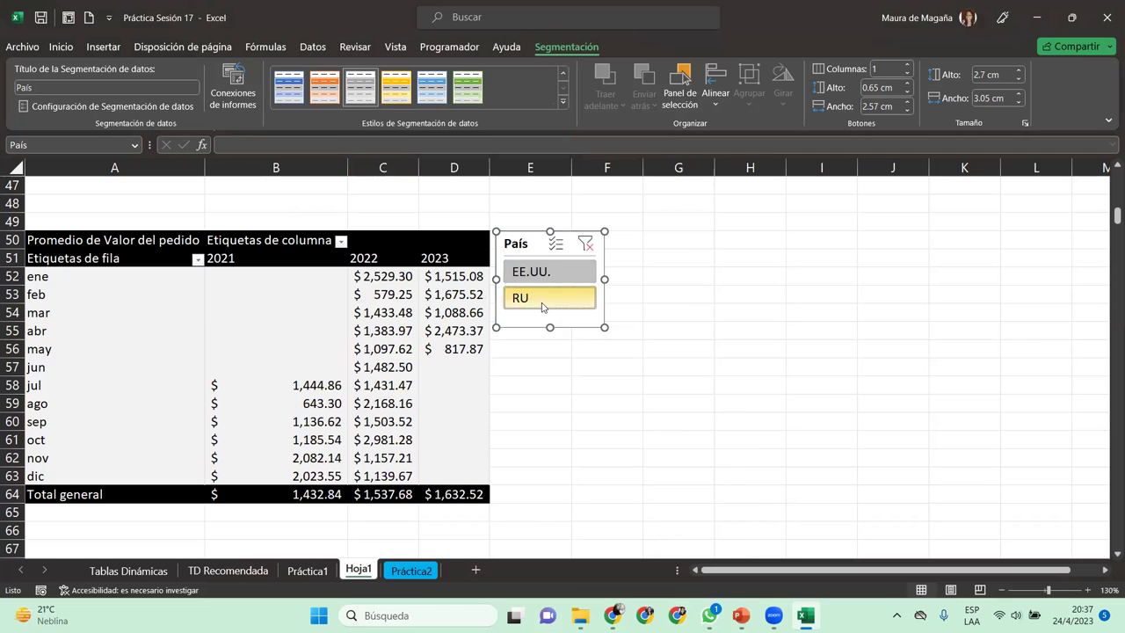
{"action": "left_click", "coordinate": [559, 273]}
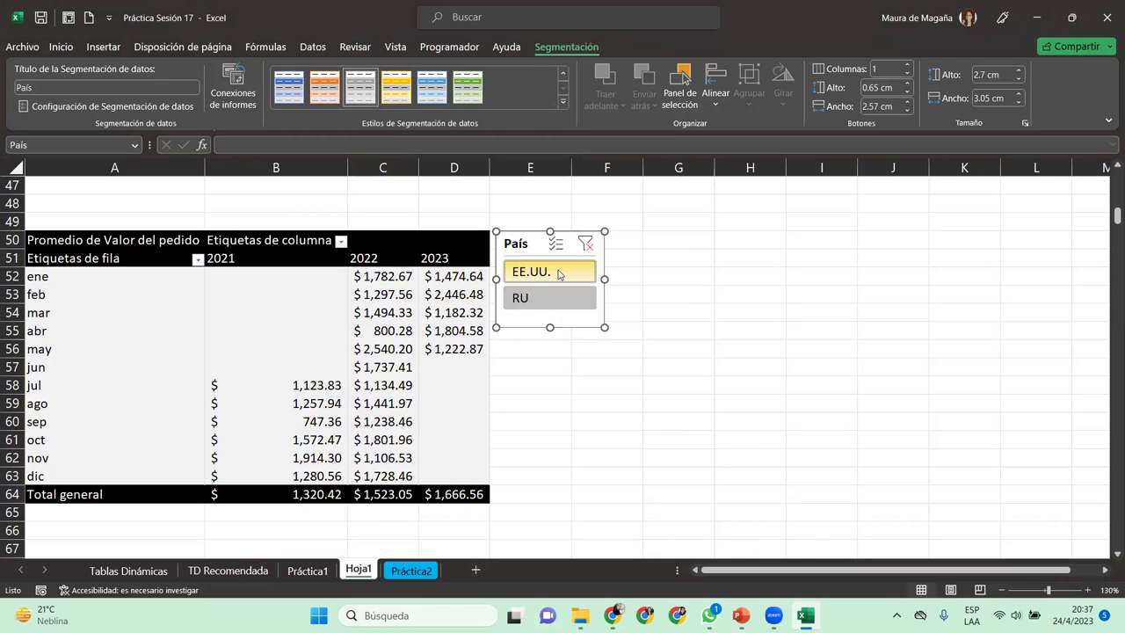
{"action": "left_click", "coordinate": [585, 244]}
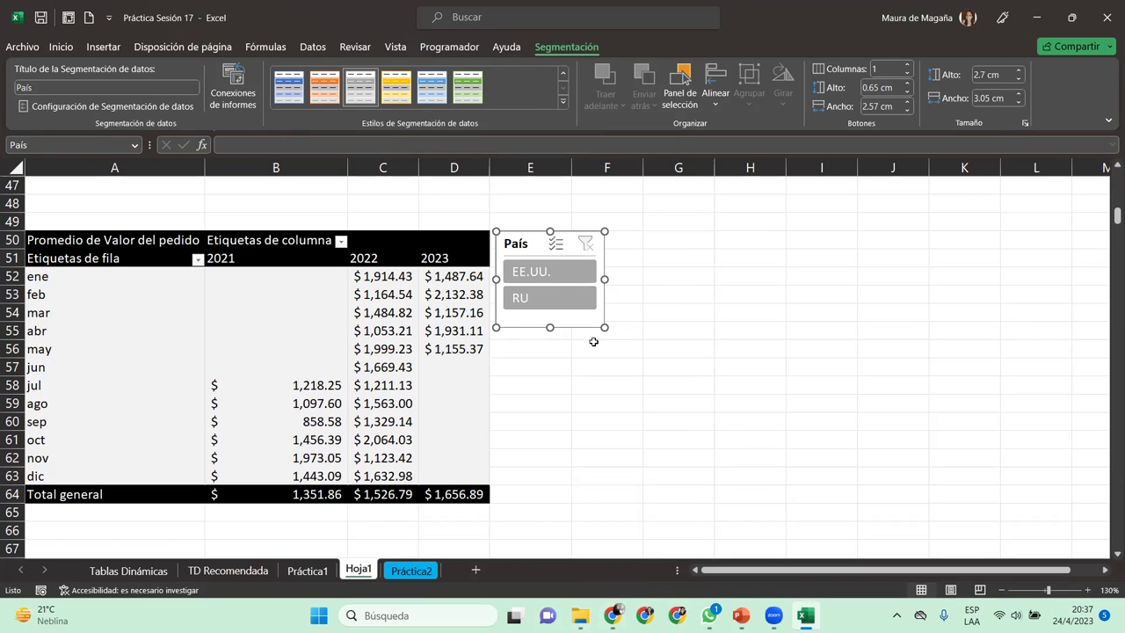
Reselect the slicer, browse slicer styles without changing anything, then select a pivot table cell.
{"action": "left_click", "coordinate": [524, 221]}
{"action": "left_click", "coordinate": [532, 245]}
{"action": "left_click", "coordinate": [563, 102]}
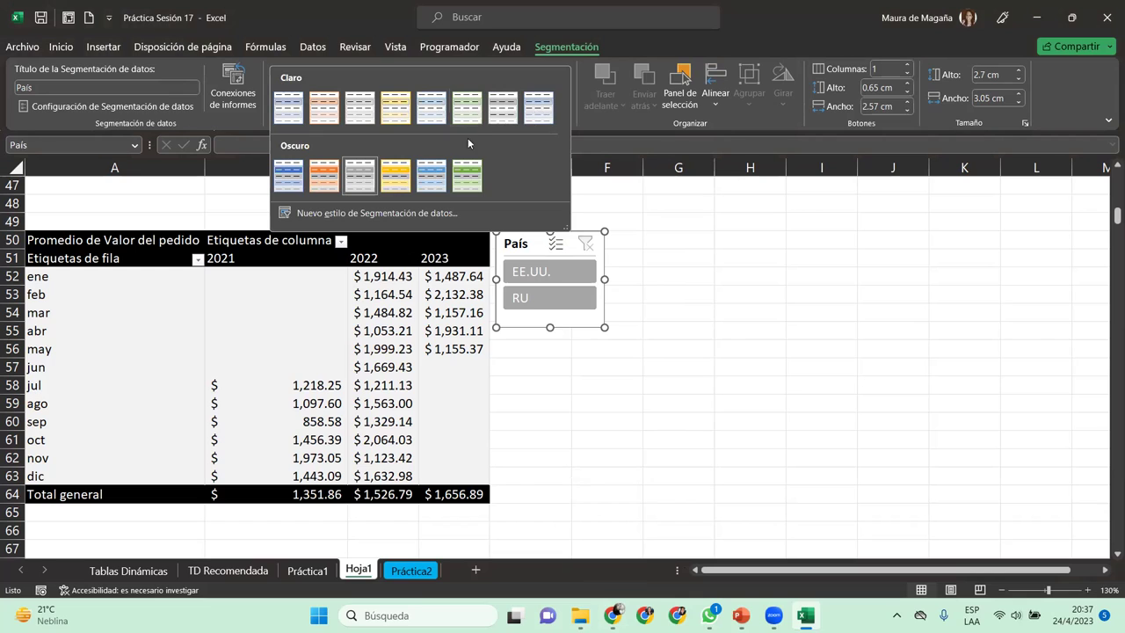
{"action": "left_click", "coordinate": [530, 248]}
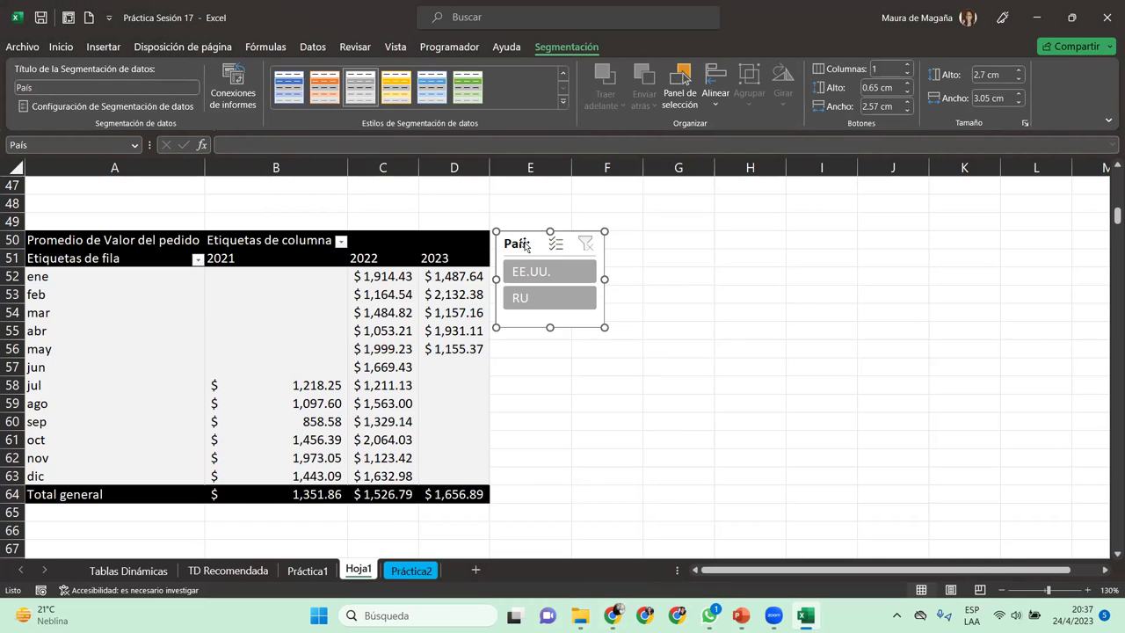
{"action": "left_click", "coordinate": [298, 307]}
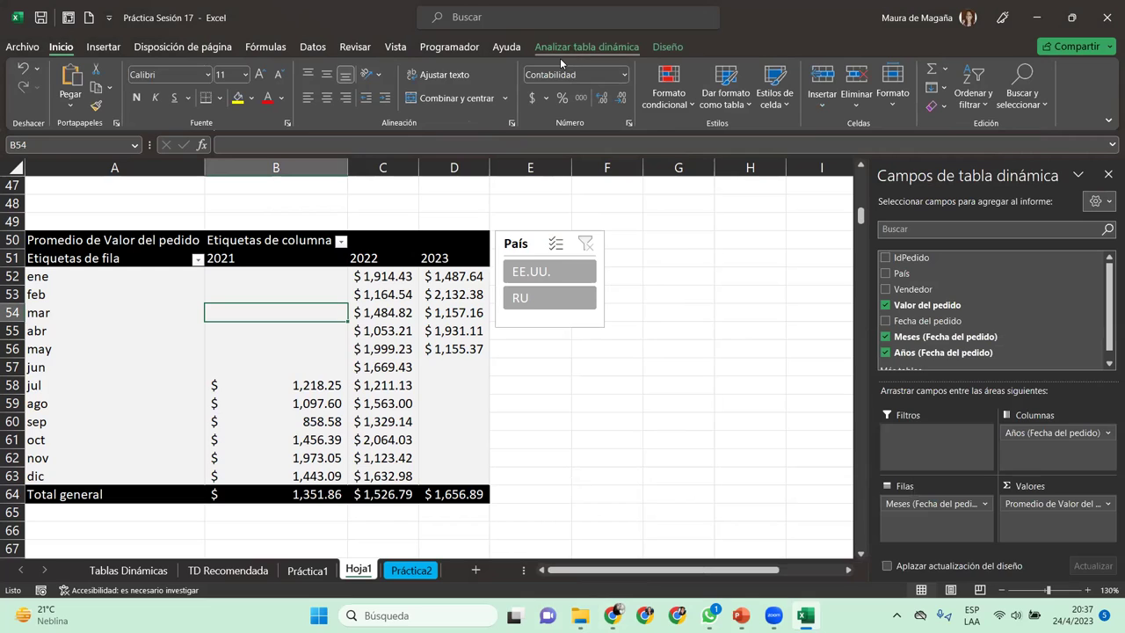
Delete the País slicer and reselect the pivot table to show its analysis tools.
{"action": "left_click", "coordinate": [642, 311]}
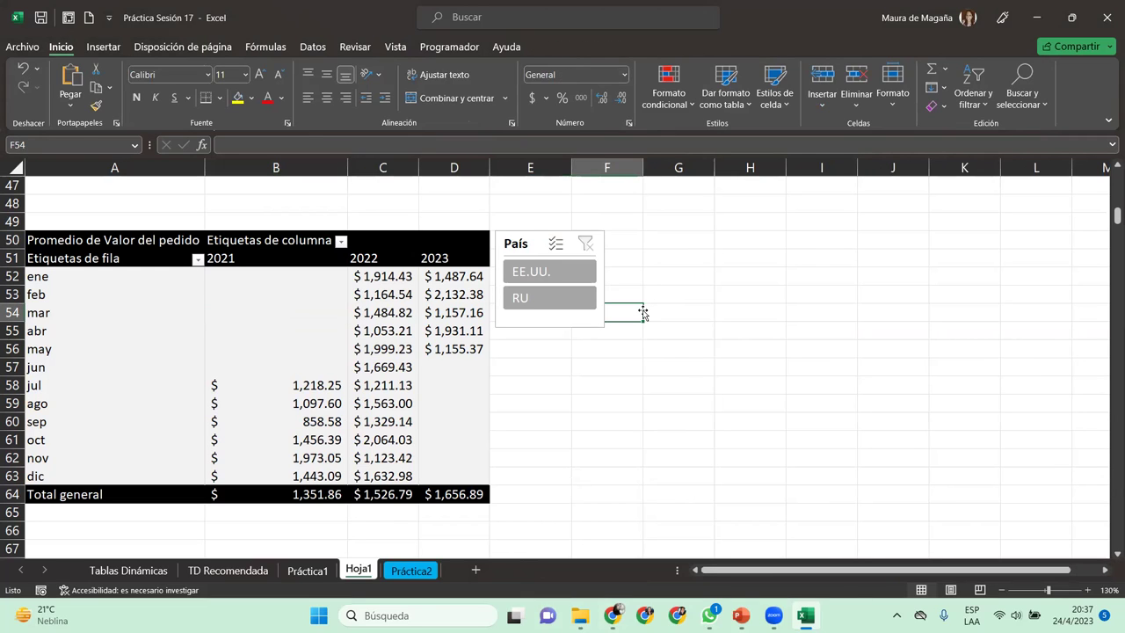
{"action": "left_click", "coordinate": [519, 241]}
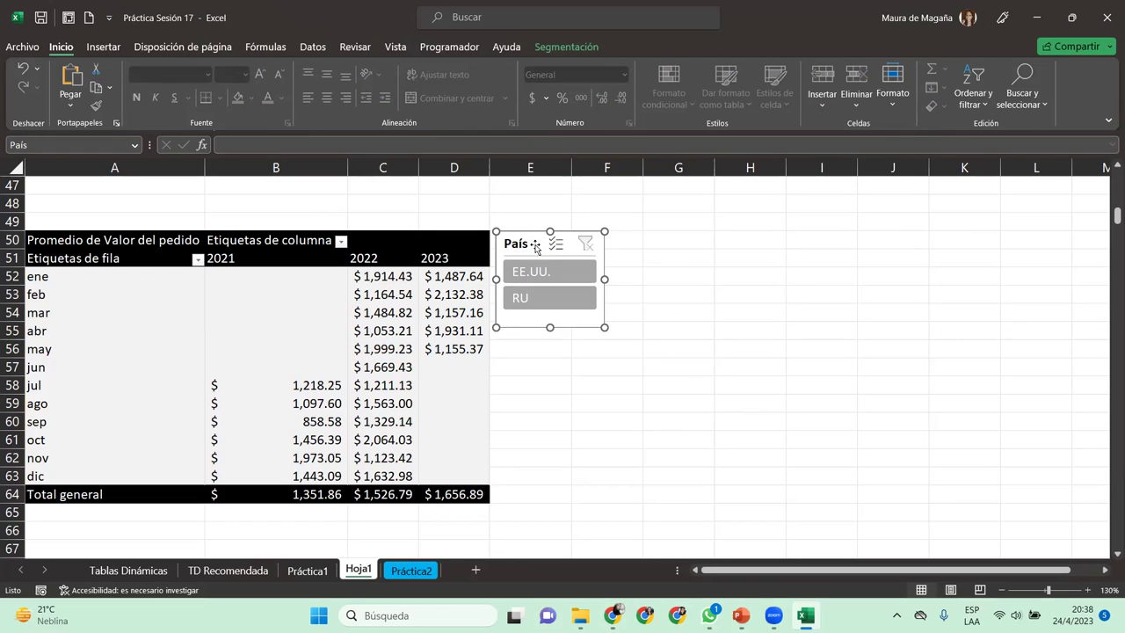
{"action": "key", "text": "Delete"}
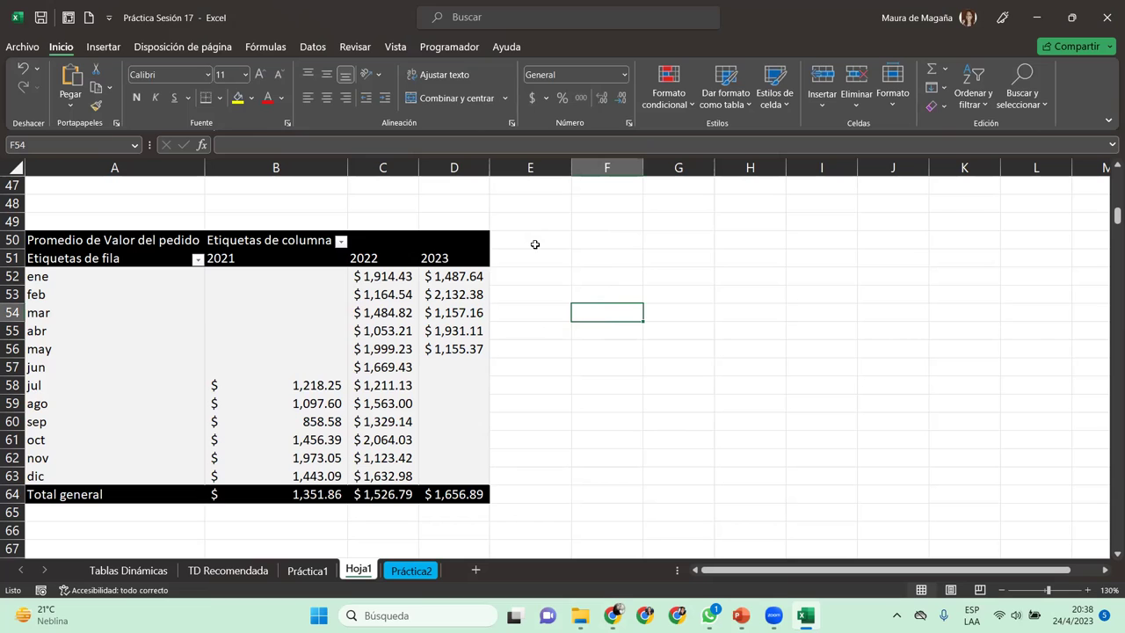
{"action": "left_click", "coordinate": [142, 312]}
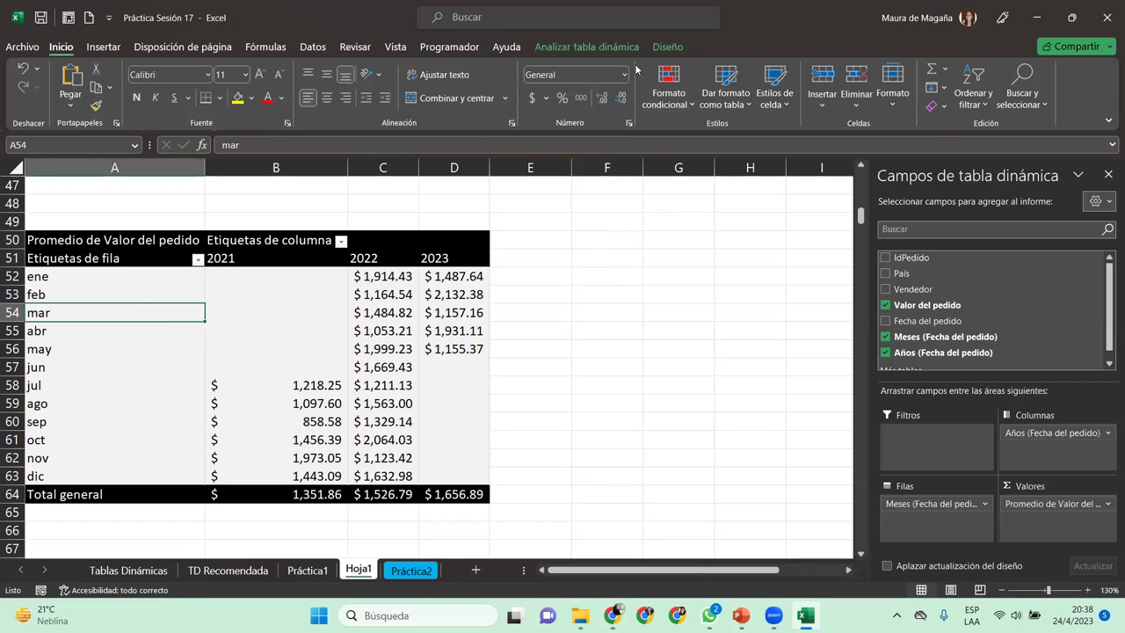
{"action": "left_click", "coordinate": [627, 48]}
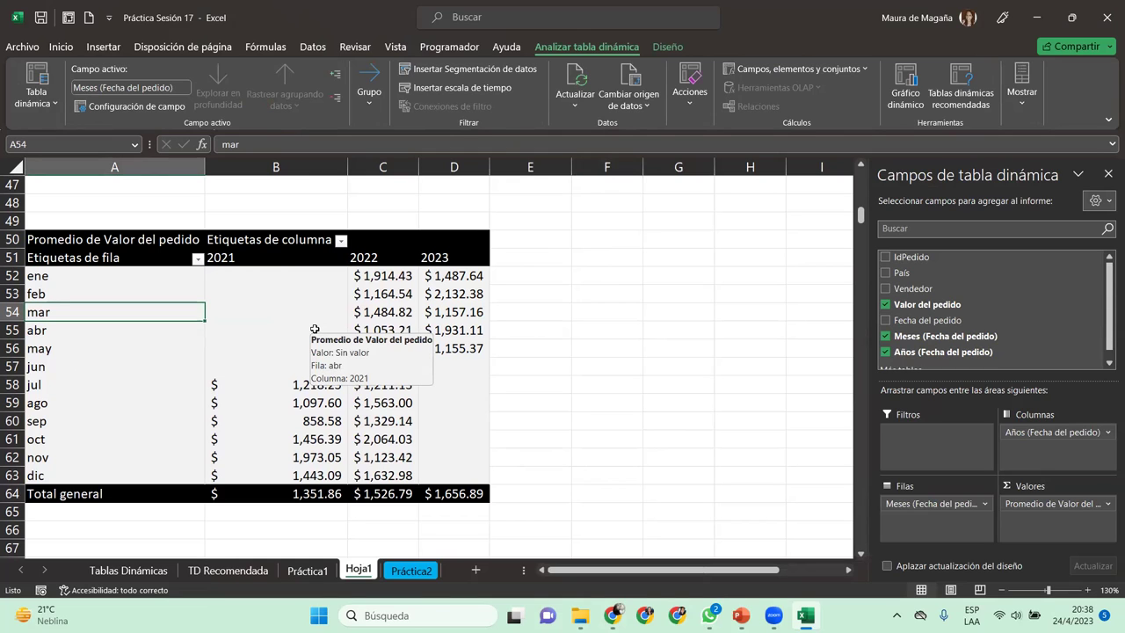
Insert a Vendedor slicer, move it beside the pivot table, and apply the grey style.
{"action": "left_click", "coordinate": [524, 72]}
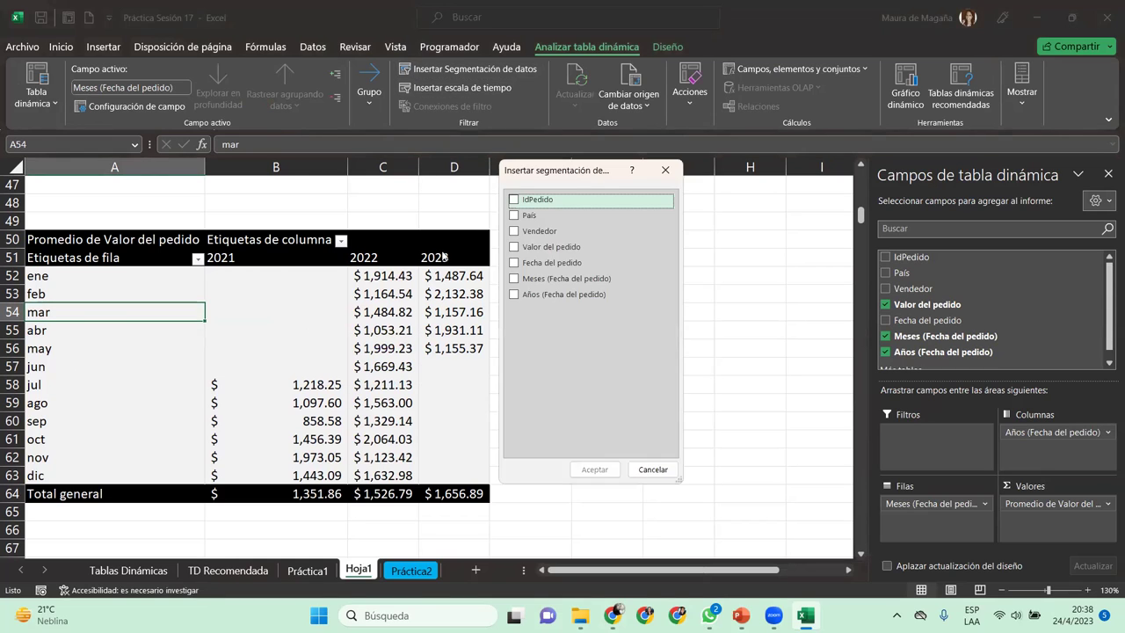
{"action": "left_click", "coordinate": [514, 232]}
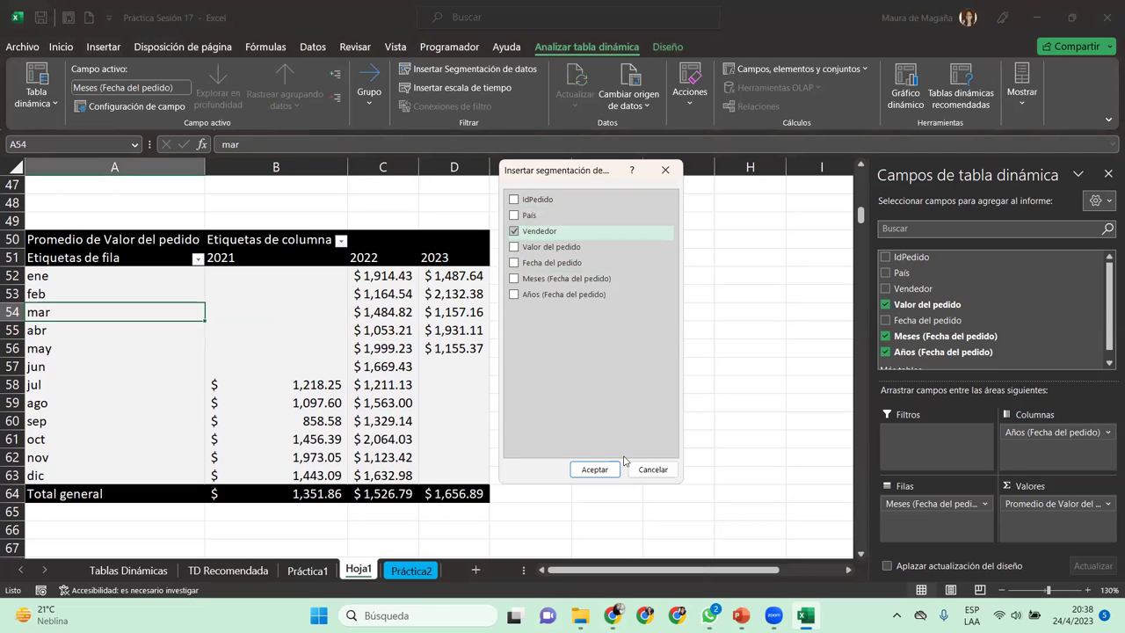
{"action": "left_click", "coordinate": [600, 477]}
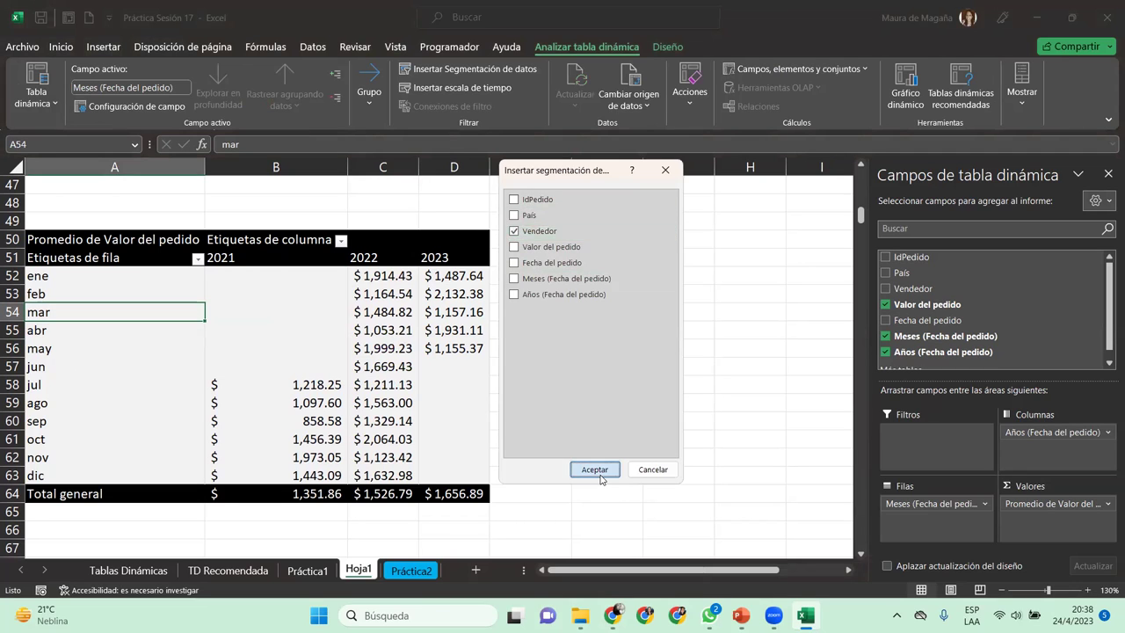
{"action": "left_click_drag", "start_coordinate": [408, 268], "coordinate": [542, 245]}
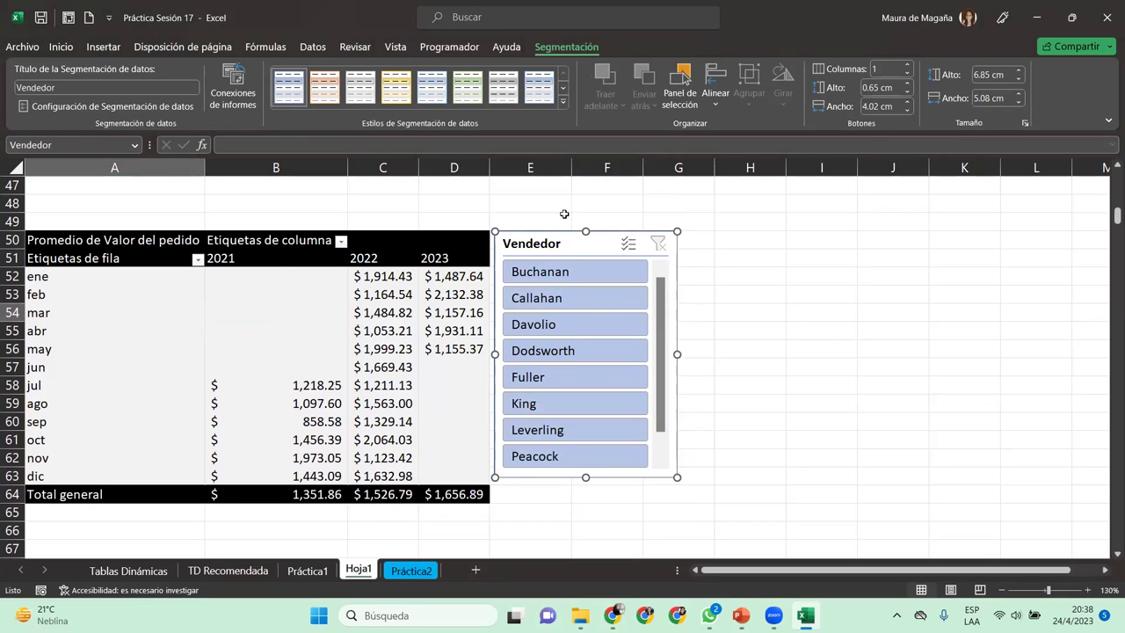
{"action": "left_click", "coordinate": [505, 100]}
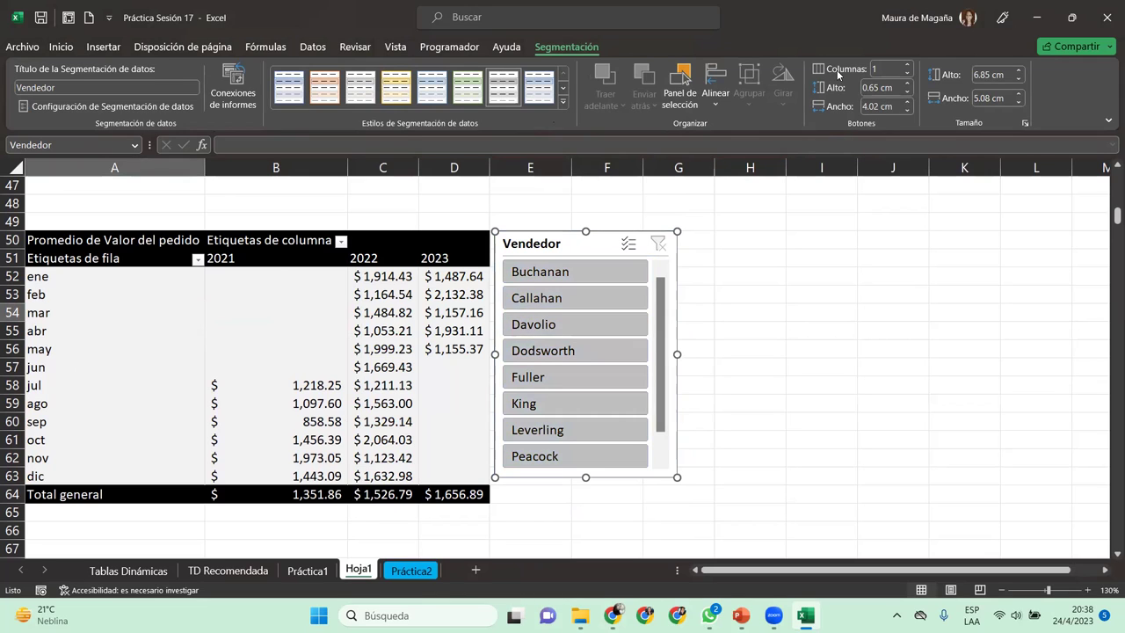
Set the Vendedor slicer to 3 button columns and resize it to 3.32 × 8.06 cm.
{"action": "left_click", "coordinate": [908, 65]}
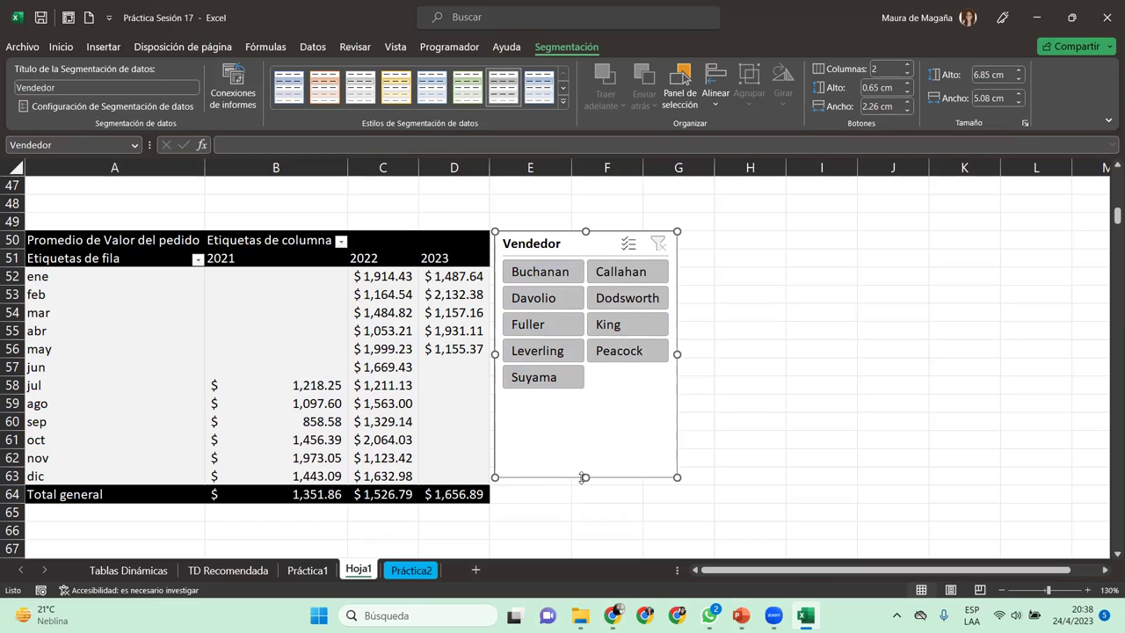
{"action": "mouse_move", "coordinate": [586, 477]}
{"action": "left_mouse_down"}
{"action": "mouse_move", "coordinate": [614, 391]}
{"action": "mouse_move", "coordinate": [597, 409]}
{"action": "left_mouse_up"}
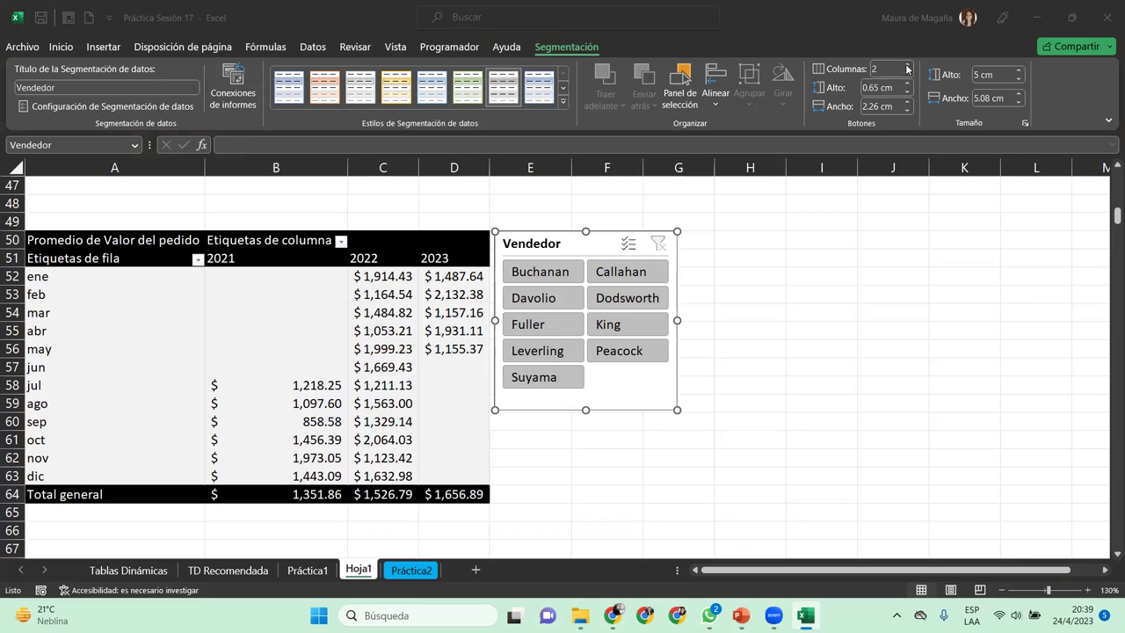
{"action": "left_click", "coordinate": [906, 66]}
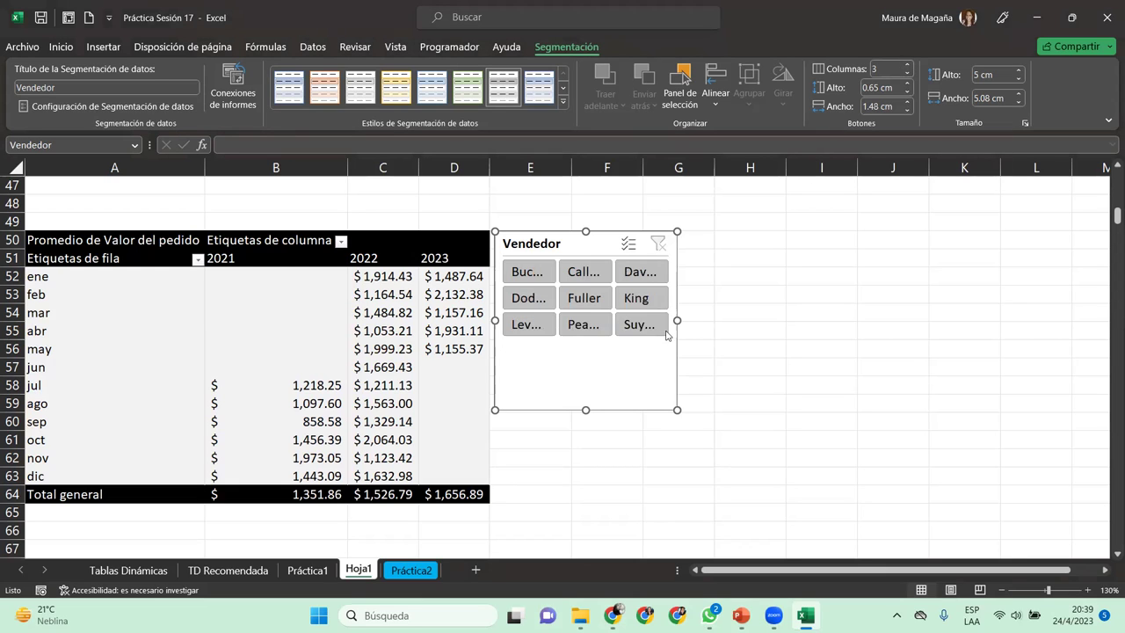
{"action": "left_click_drag", "start_coordinate": [676, 320], "coordinate": [784, 319]}
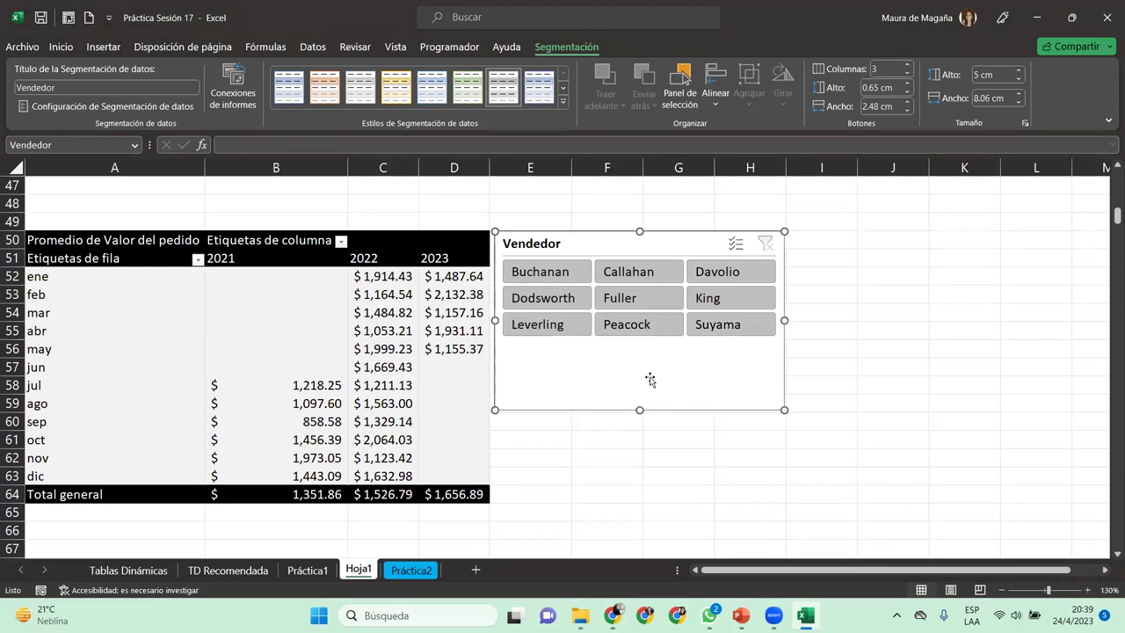
{"action": "mouse_move", "coordinate": [639, 409]}
{"action": "left_mouse_down"}
{"action": "mouse_move", "coordinate": [673, 340]}
{"action": "mouse_move", "coordinate": [674, 349]}
{"action": "left_mouse_up"}
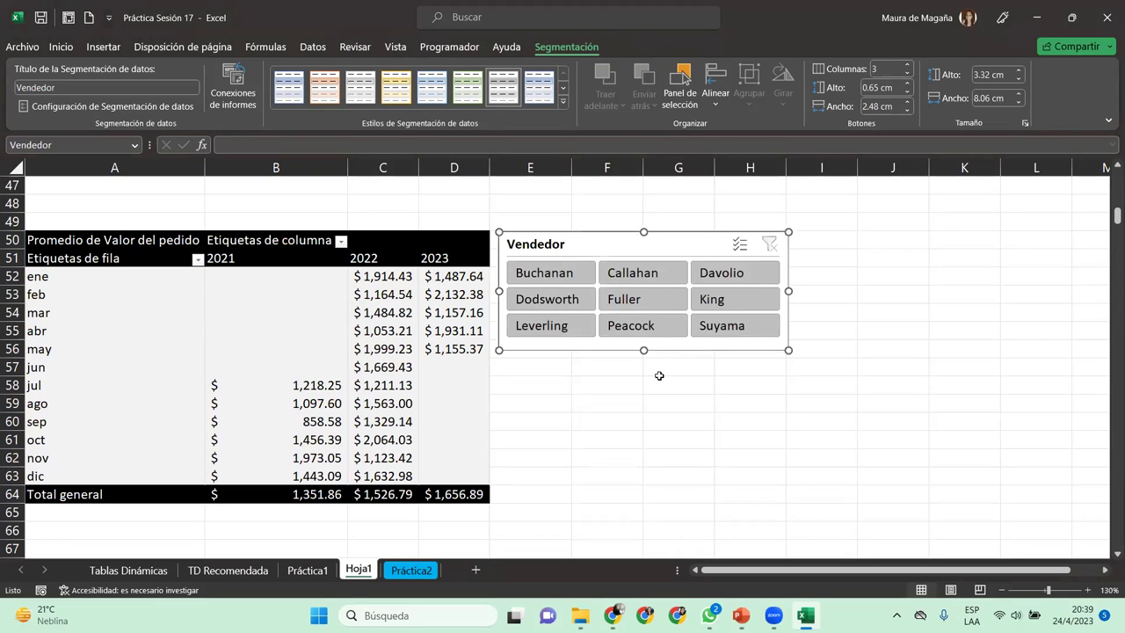
Filter the pivot to one seller at a time through the Vendedor slicer, ending on the first seller.
{"action": "left_click", "coordinate": [555, 274]}
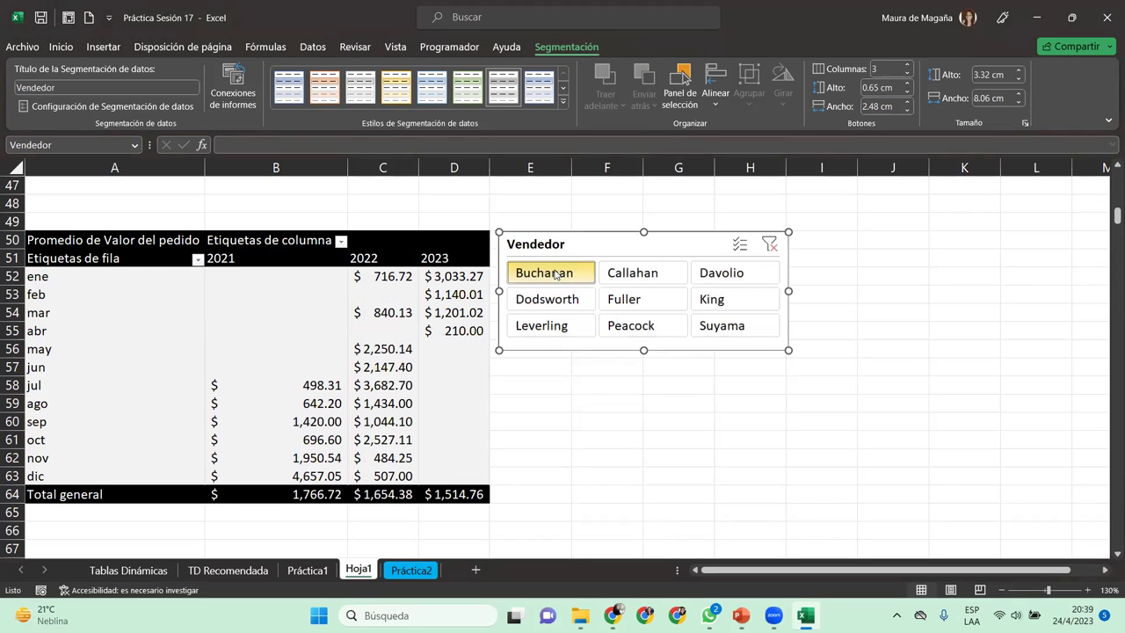
{"action": "left_click", "coordinate": [625, 305]}
{"action": "left_click", "coordinate": [576, 326]}
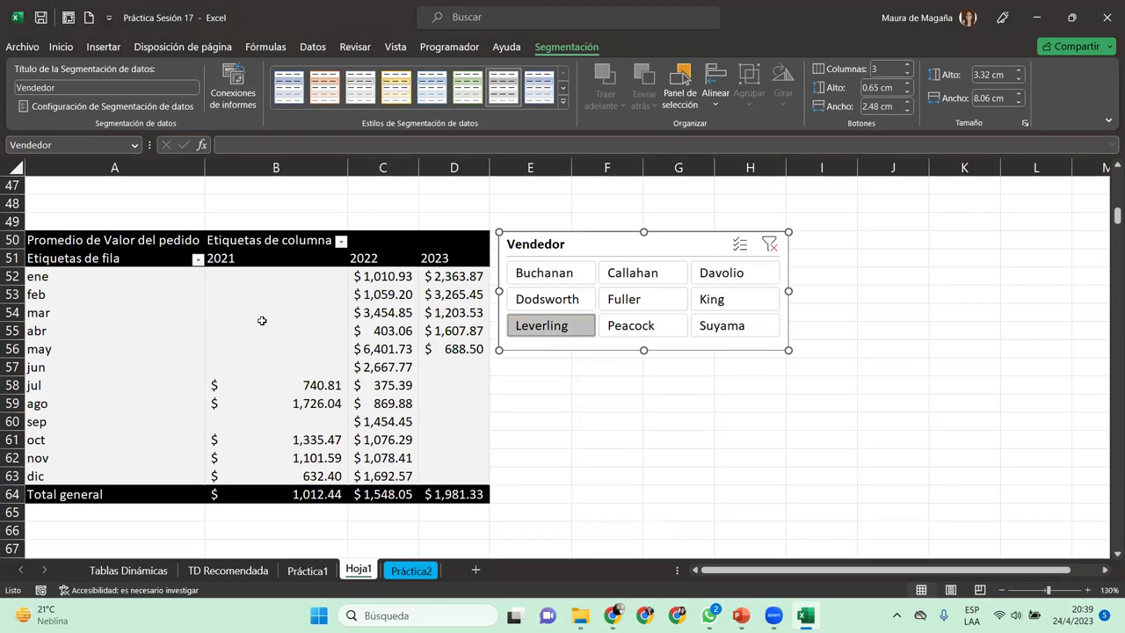
{"action": "left_click", "coordinate": [664, 329]}
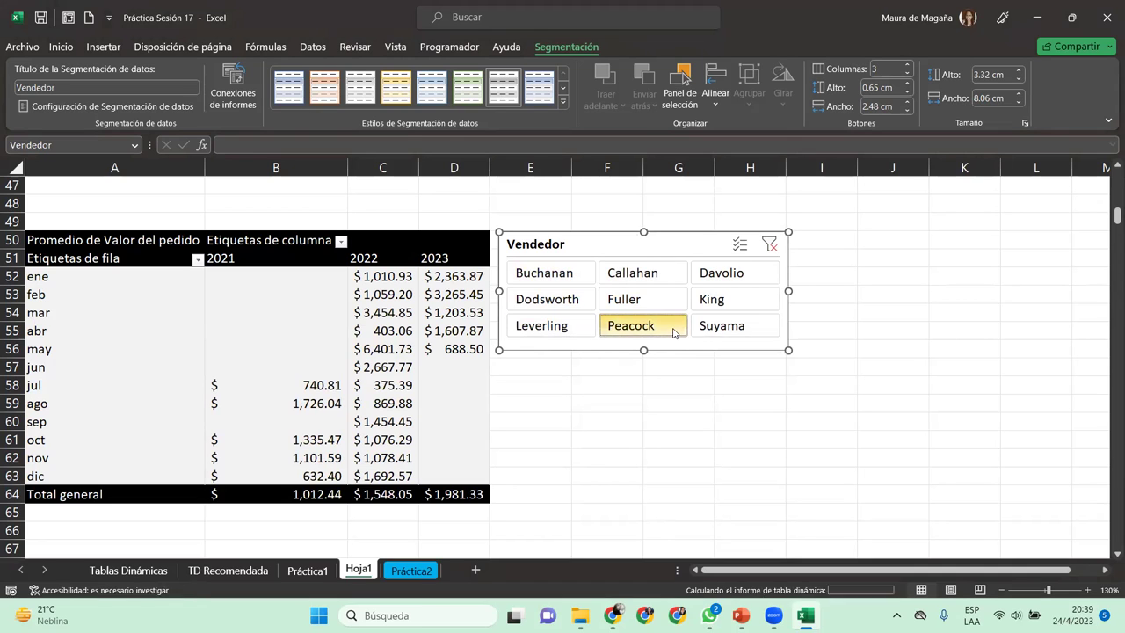
{"action": "left_click", "coordinate": [735, 304]}
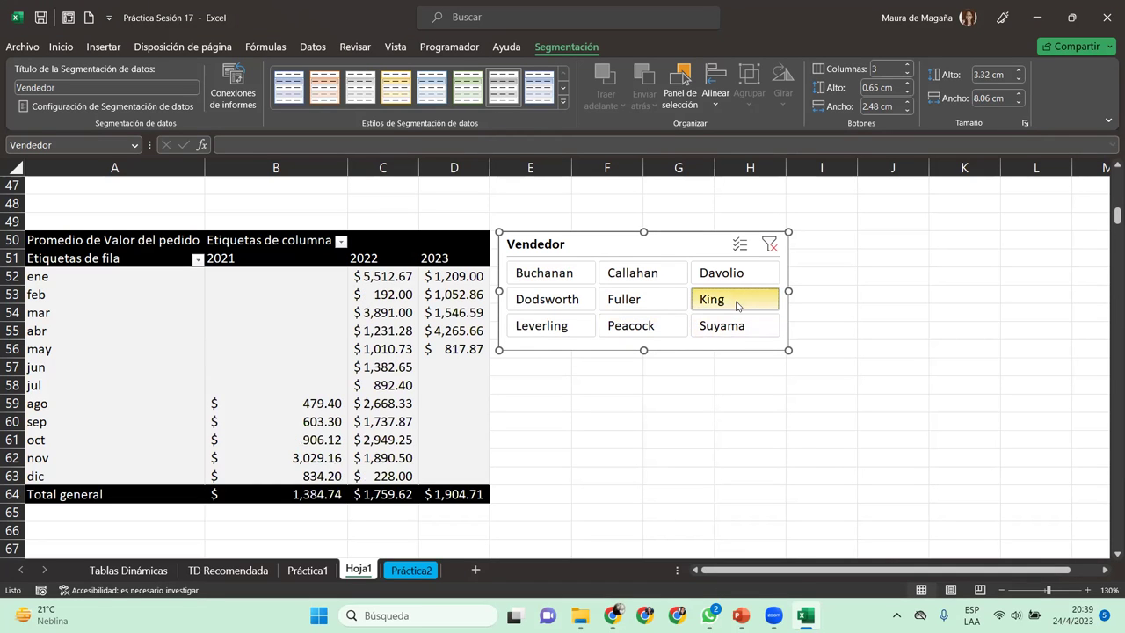
{"action": "left_click", "coordinate": [737, 330]}
{"action": "left_click", "coordinate": [730, 279]}
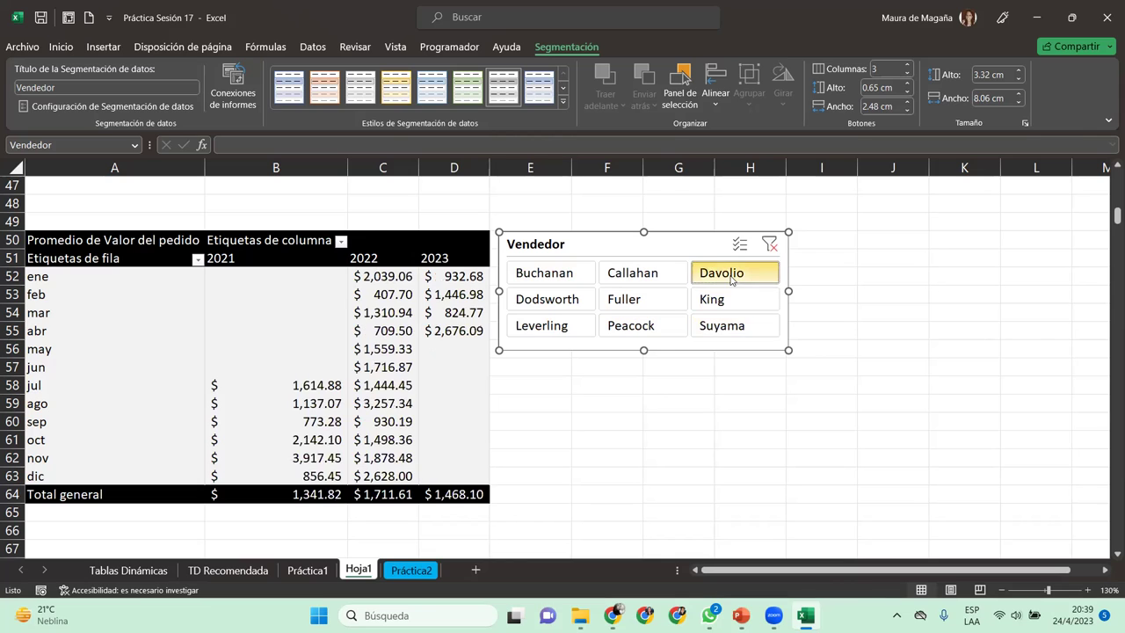
{"action": "left_click", "coordinate": [673, 280]}
{"action": "left_click", "coordinate": [555, 277]}
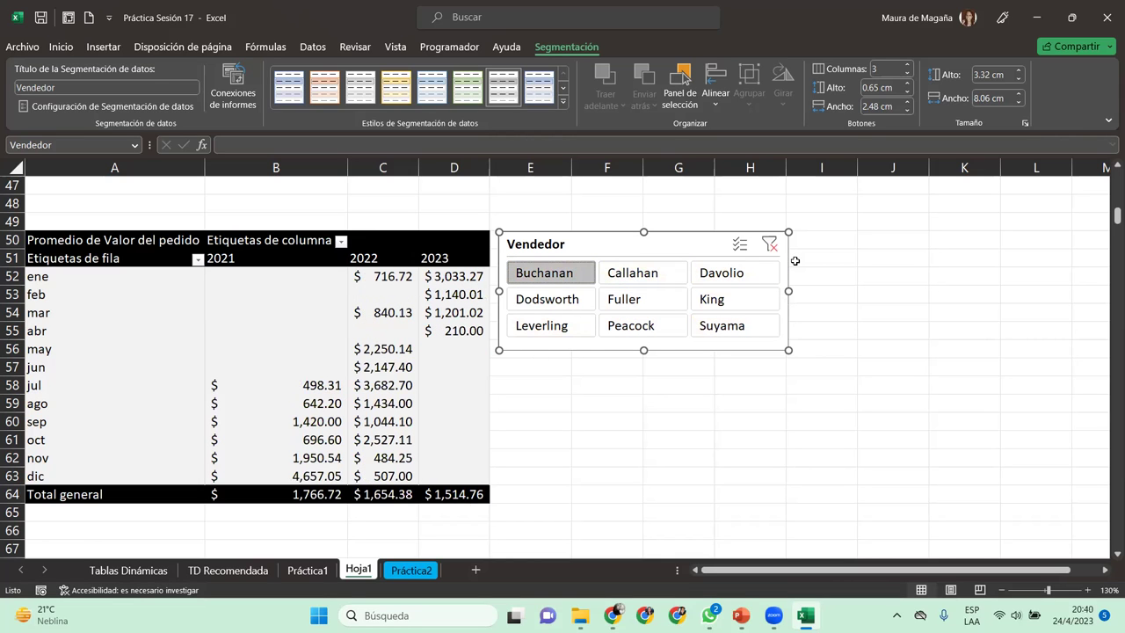
Turn on Multi-Select and add more sellers, giving totals 1,478.28, 1,710.02 and 1,864.32.
{"action": "left_click", "coordinate": [740, 246]}
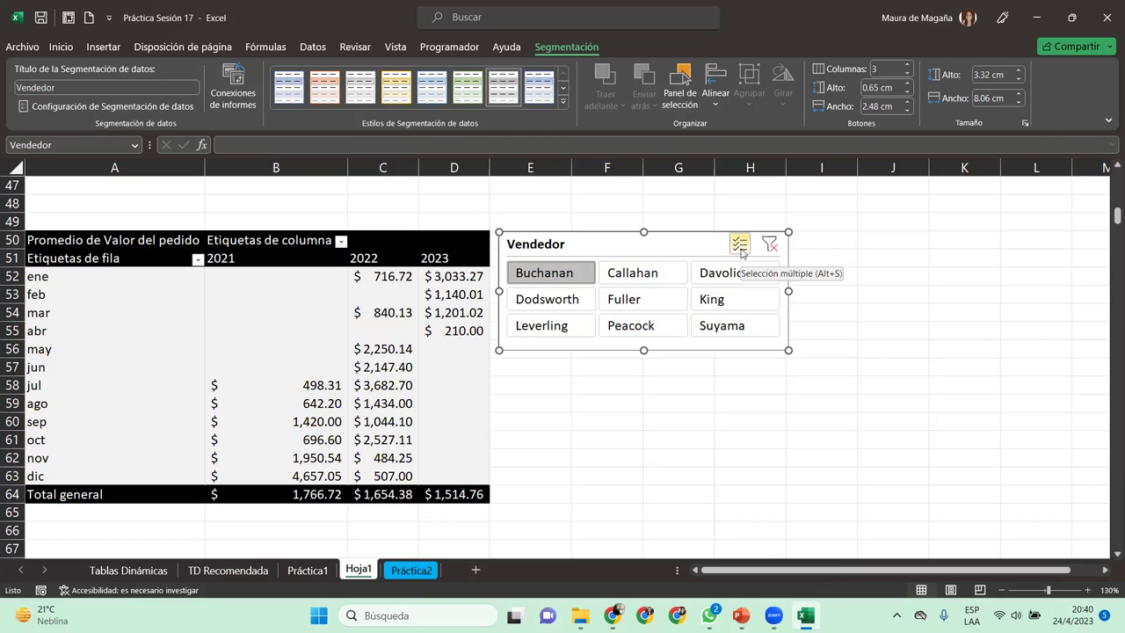
{"action": "left_click", "coordinate": [646, 301]}
{"action": "left_click", "coordinate": [725, 338]}
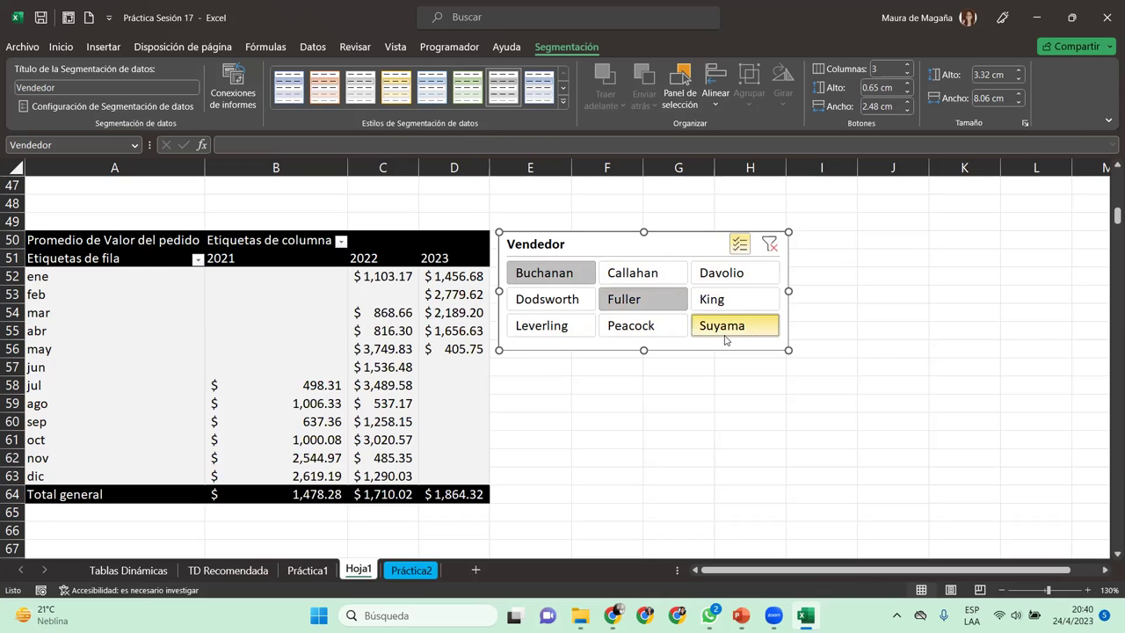
{"action": "left_click", "coordinate": [725, 338]}
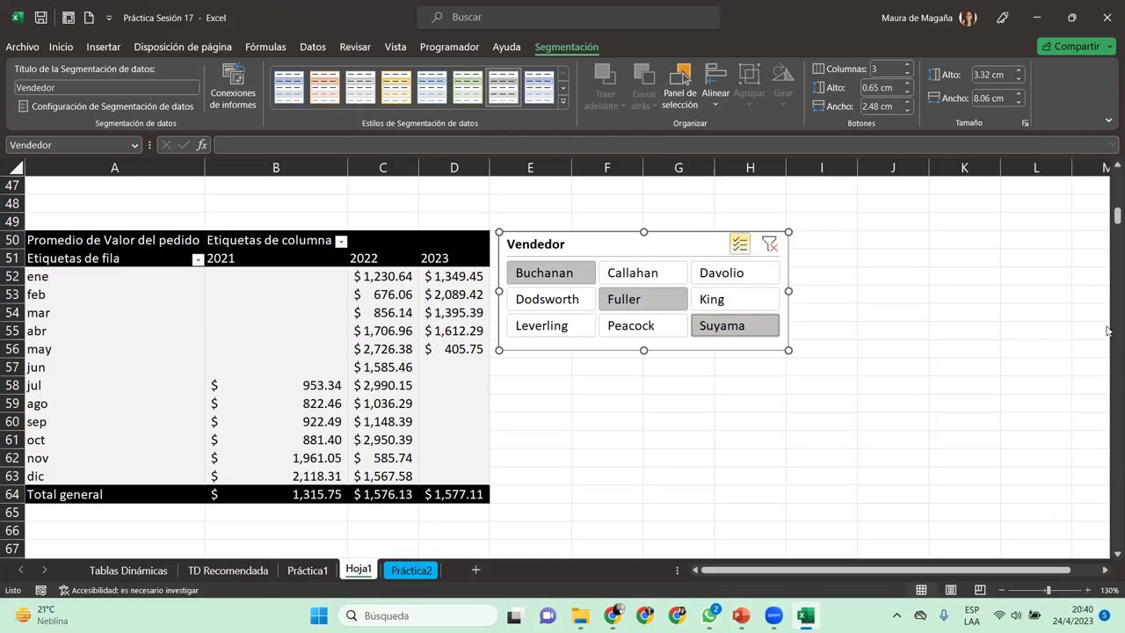
Widen column C to show full amounts like 16,387.50, then select cell A17 in the pivot.
{"action": "left_click_drag", "start_coordinate": [1109, 216], "coordinate": [1109, 194]}
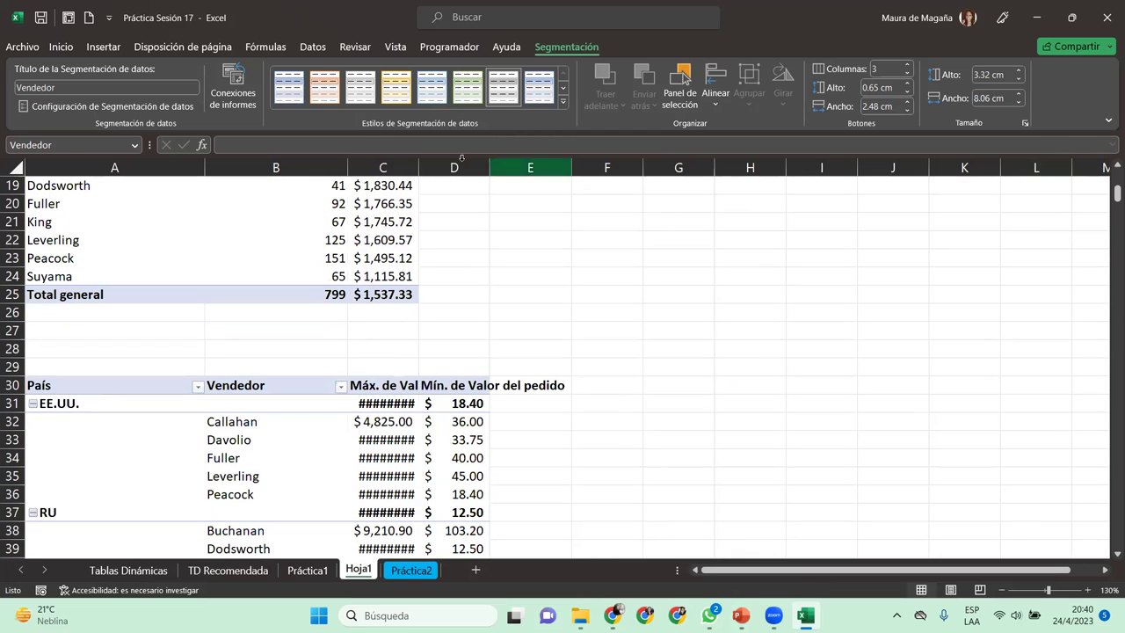
{"action": "double_click", "coordinate": [419, 166]}
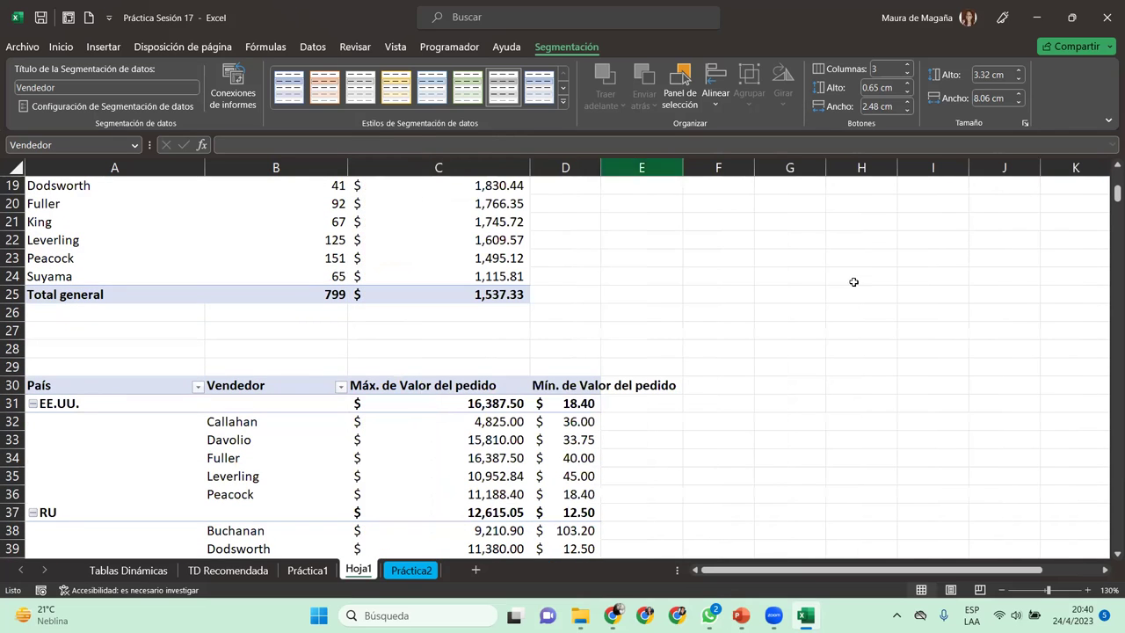
{"action": "mouse_move", "coordinate": [1110, 197]}
{"action": "left_mouse_down"}
{"action": "mouse_move", "coordinate": [1107, 171]}
{"action": "mouse_move", "coordinate": [1107, 210]}
{"action": "mouse_move", "coordinate": [1107, 168]}
{"action": "mouse_move", "coordinate": [1107, 182]}
{"action": "left_mouse_up"}
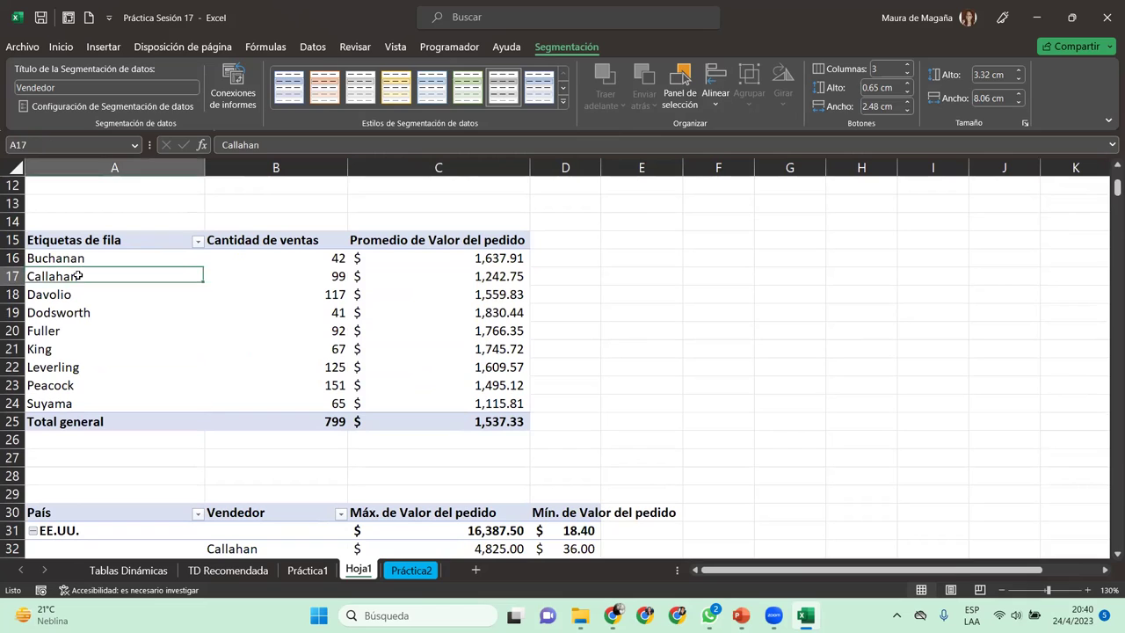
{"action": "left_click", "coordinate": [78, 273]}
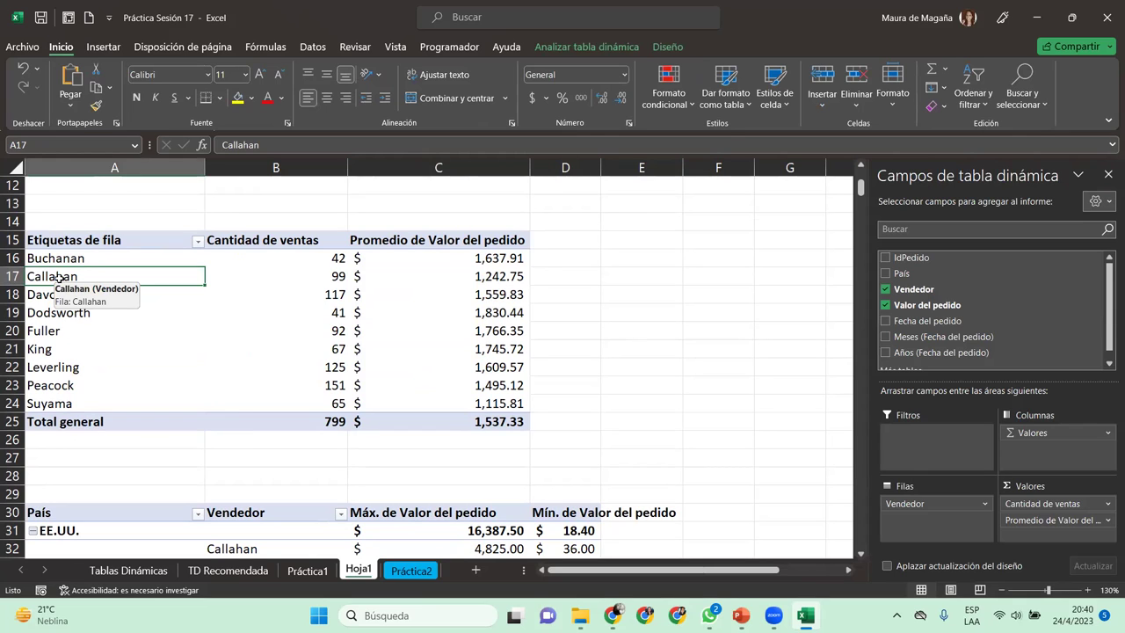
Insert a Fecha del pedido timeline for the seller pivot and place it beside the table.
{"action": "left_click", "coordinate": [606, 47]}
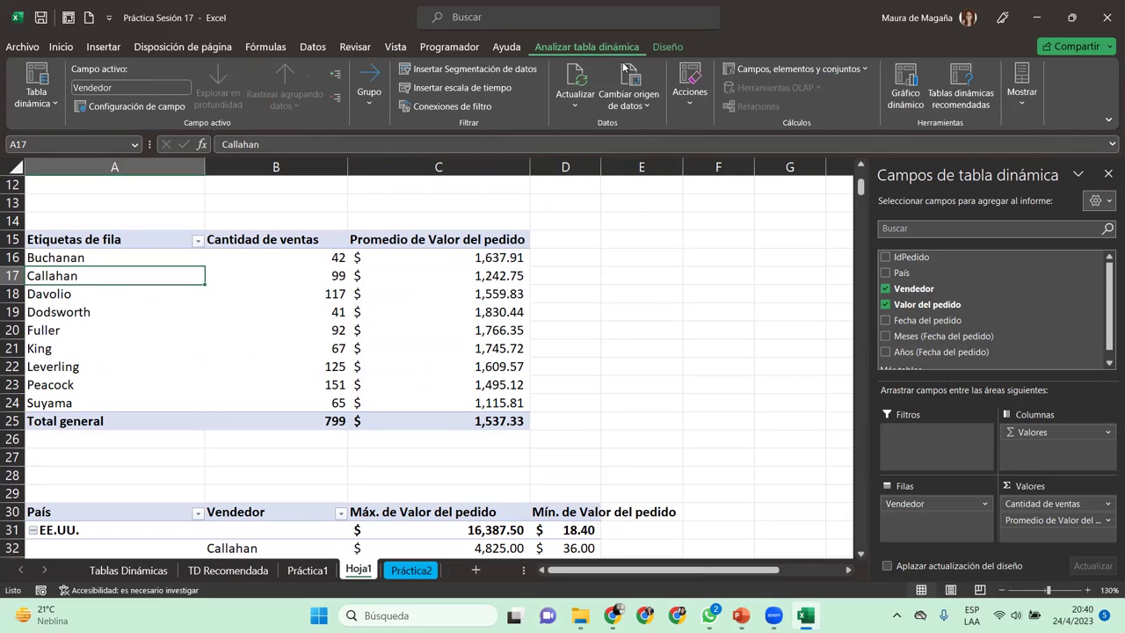
{"action": "left_click", "coordinate": [490, 91]}
{"action": "left_click", "coordinate": [527, 254]}
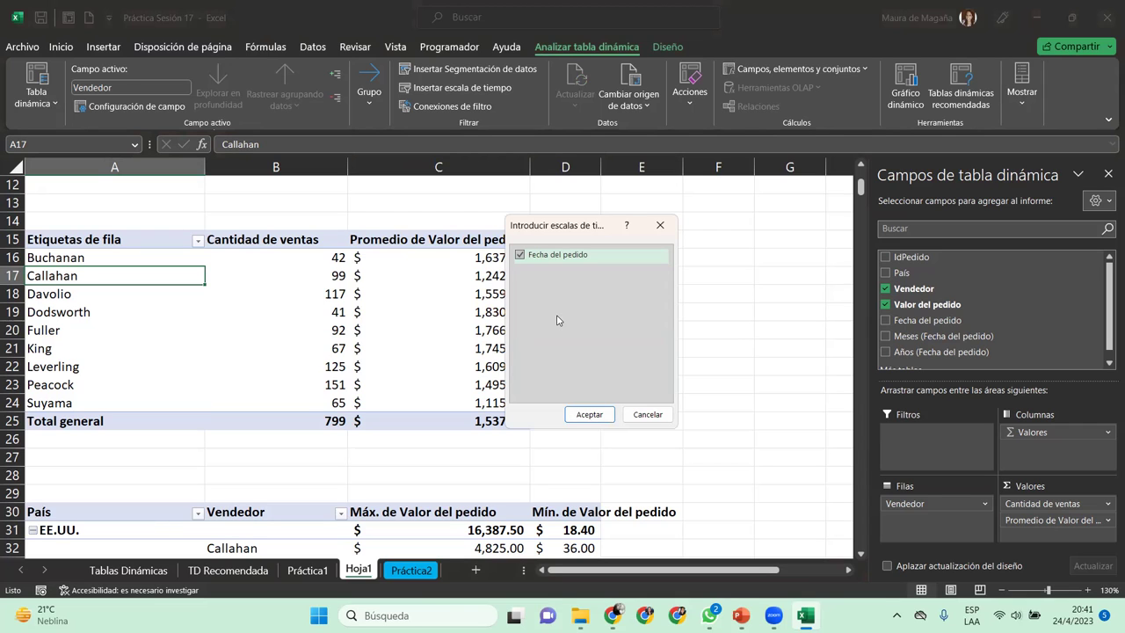
{"action": "left_click", "coordinate": [589, 414]}
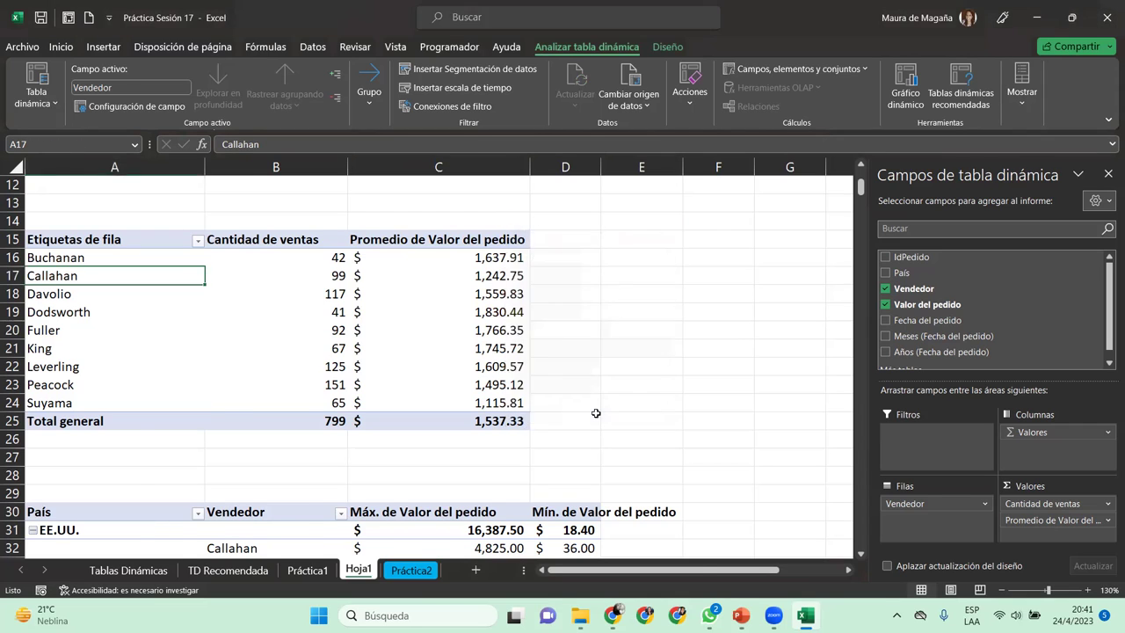
{"action": "mouse_move", "coordinate": [351, 312]}
{"action": "left_mouse_down"}
{"action": "mouse_move", "coordinate": [445, 300]}
{"action": "mouse_move", "coordinate": [540, 260]}
{"action": "mouse_move", "coordinate": [537, 246]}
{"action": "left_mouse_up"}
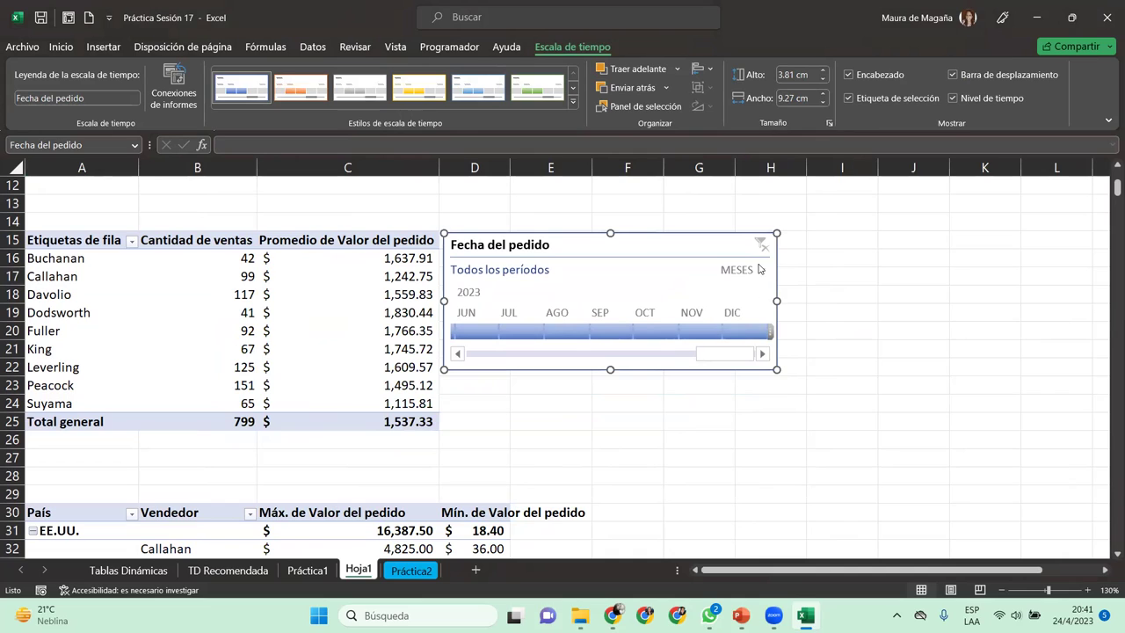
Filter the timeline to October 2023, then step back month by month to July 2023.
{"action": "left_click", "coordinate": [761, 271]}
{"action": "left_click", "coordinate": [655, 331]}
{"action": "left_click_drag", "start_coordinate": [655, 331], "coordinate": [612, 331]}
{"action": "left_click", "coordinate": [554, 334]}
{"action": "left_click", "coordinate": [522, 334]}
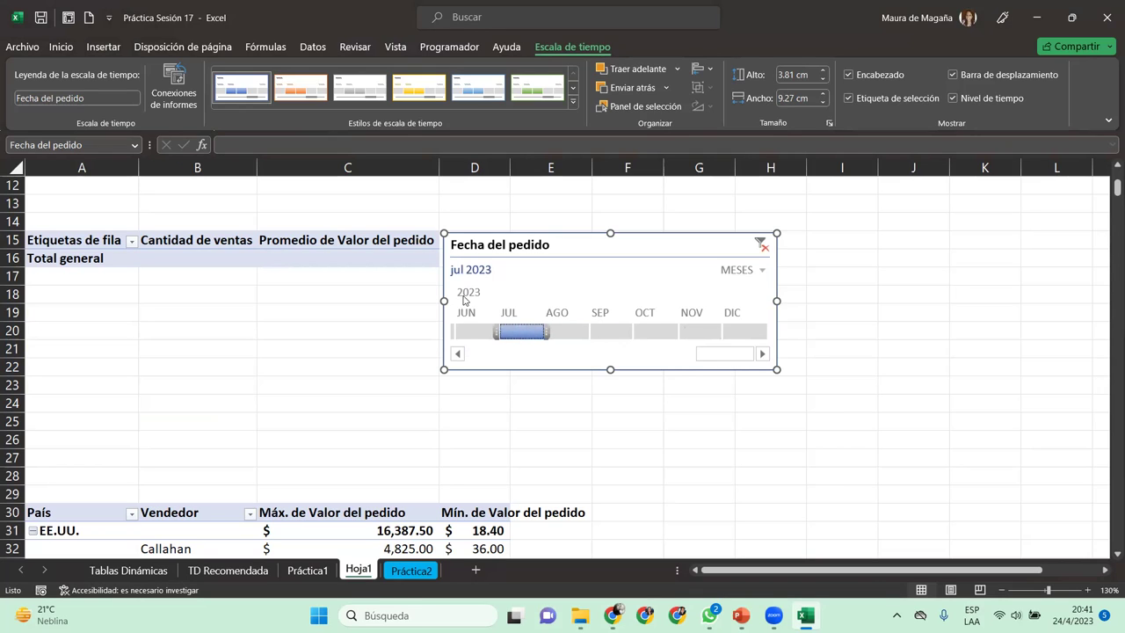
Scroll the timeline back and step from January to May 2023, leaving five sellers with 6 sales.
{"action": "left_click", "coordinate": [457, 353]}
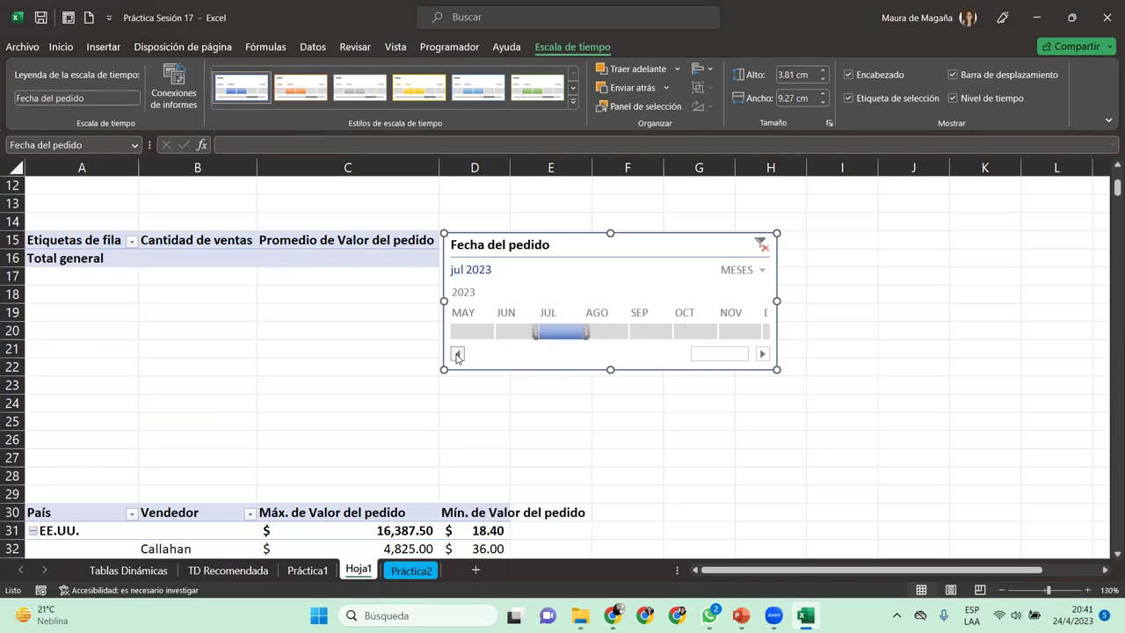
{"action": "left_click", "coordinate": [457, 353]}
{"action": "left_click", "coordinate": [517, 332]}
{"action": "left_click", "coordinate": [561, 332]}
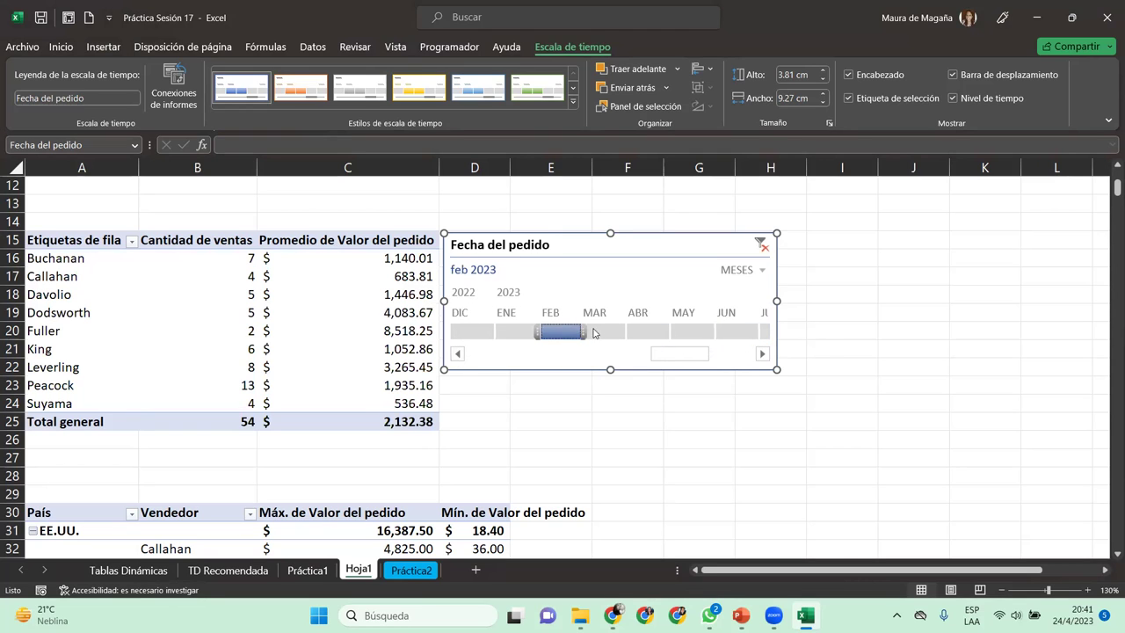
{"action": "left_click", "coordinate": [602, 332]}
{"action": "left_click", "coordinate": [642, 332]}
{"action": "left_click", "coordinate": [693, 332]}
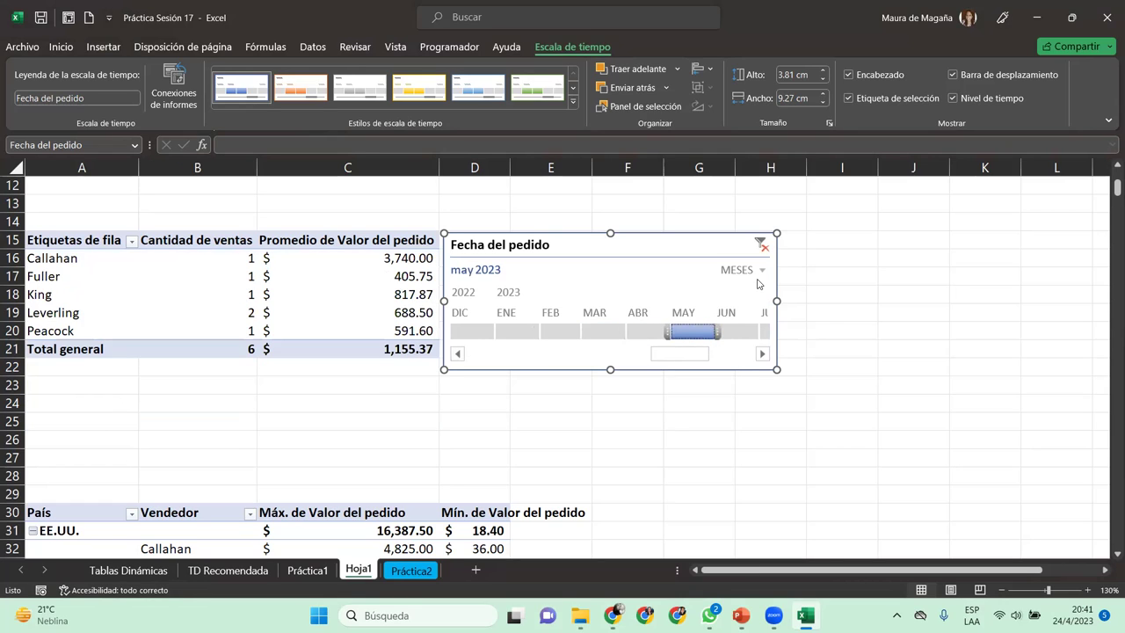
{"action": "left_click", "coordinate": [761, 275]}
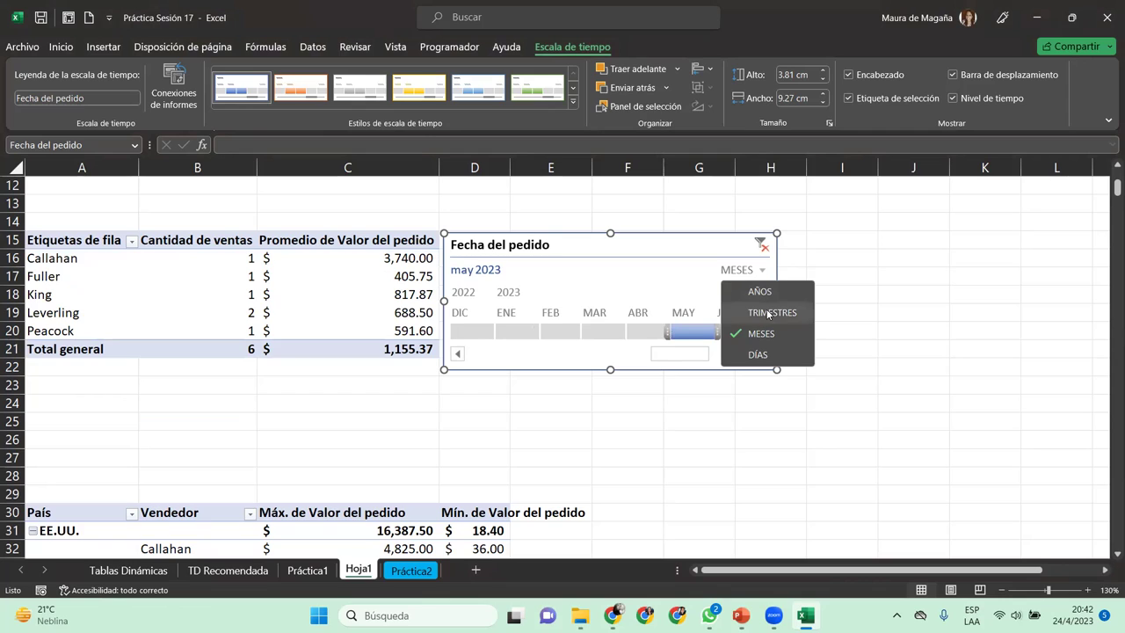
Switch the timeline to TRIMESTRES and filter the seller pivot to 1T–2T 2022.
{"action": "left_click", "coordinate": [768, 314]}
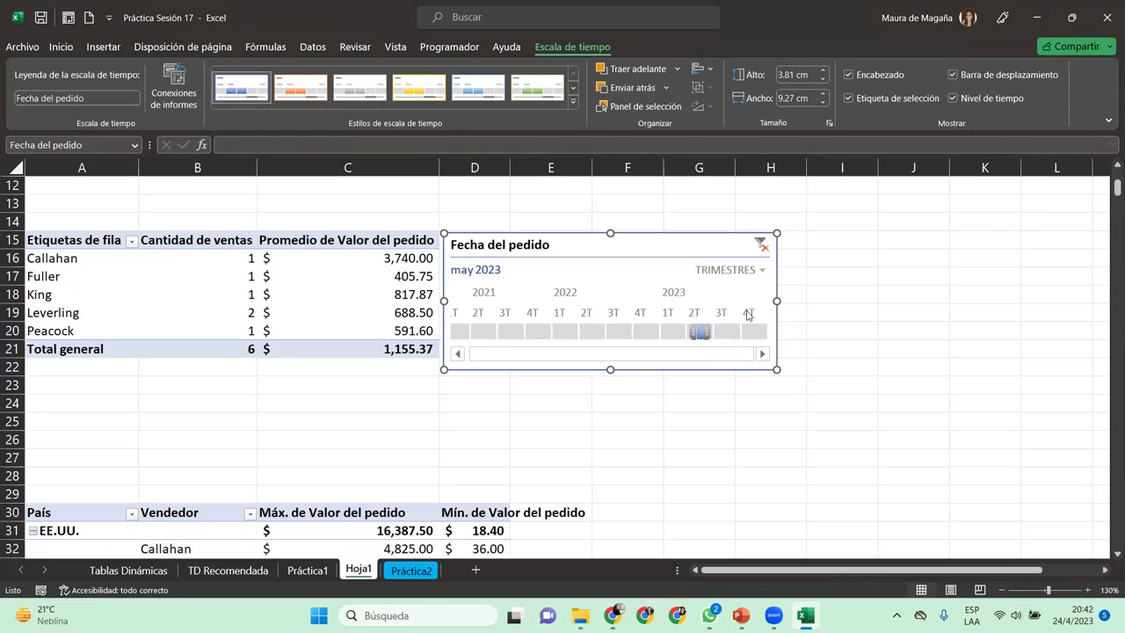
{"action": "left_click_drag", "start_coordinate": [601, 355], "coordinate": [594, 357]}
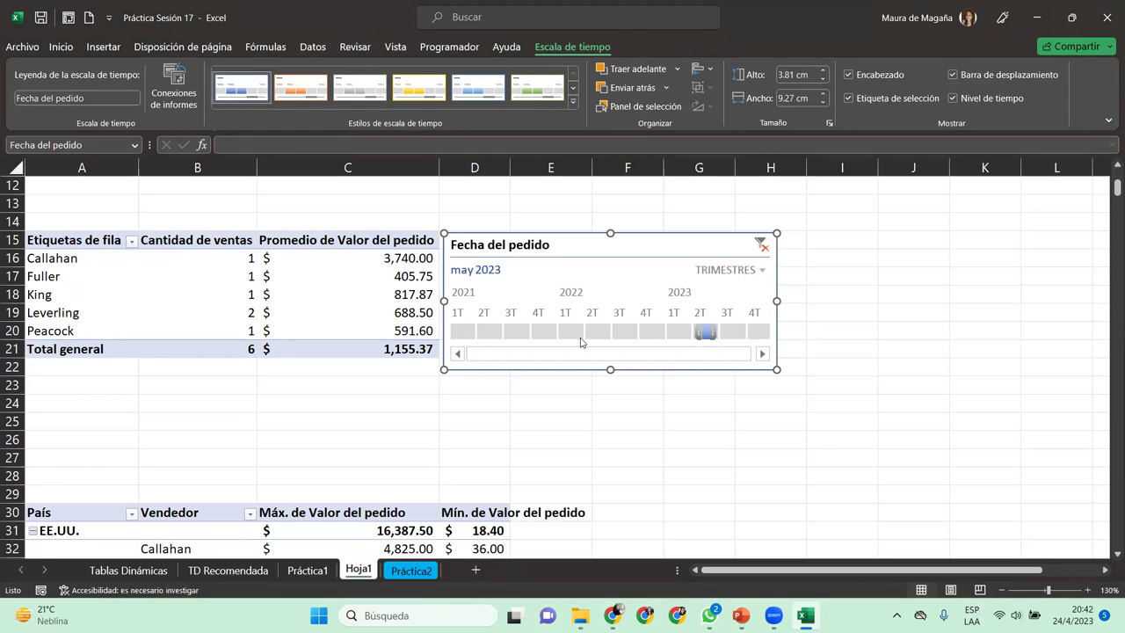
{"action": "left_click", "coordinate": [575, 331]}
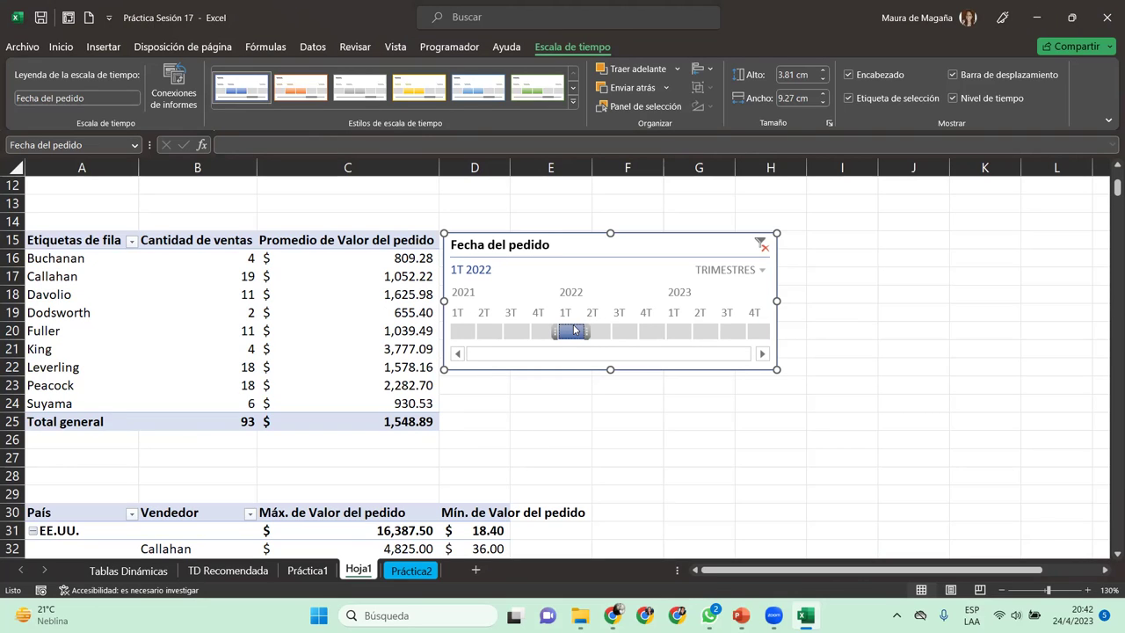
{"action": "left_click_drag", "start_coordinate": [589, 332], "coordinate": [622, 333]}
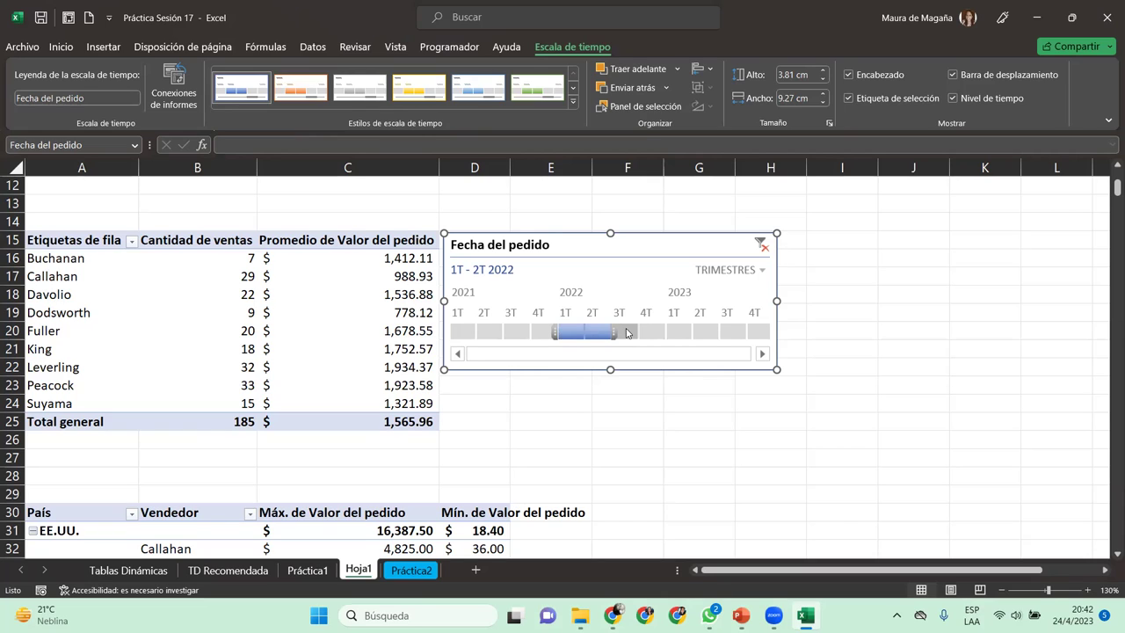
Switch the timeline level to AÑOS and try the 2021, 2022 and 2023 year tiles.
{"action": "left_click", "coordinate": [738, 272]}
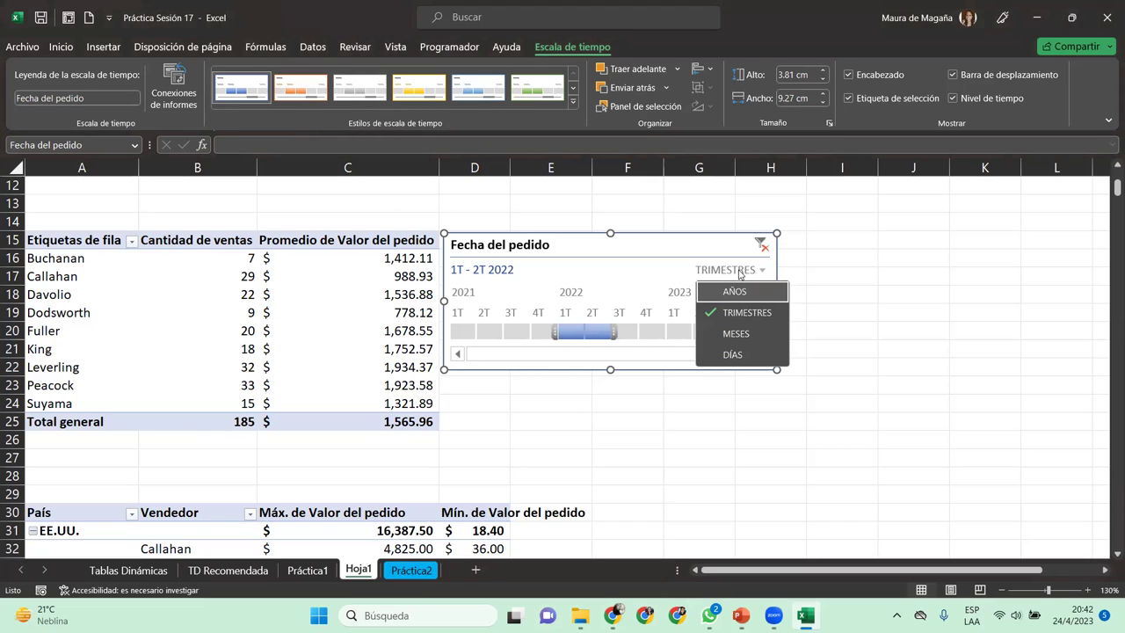
{"action": "left_click", "coordinate": [733, 294]}
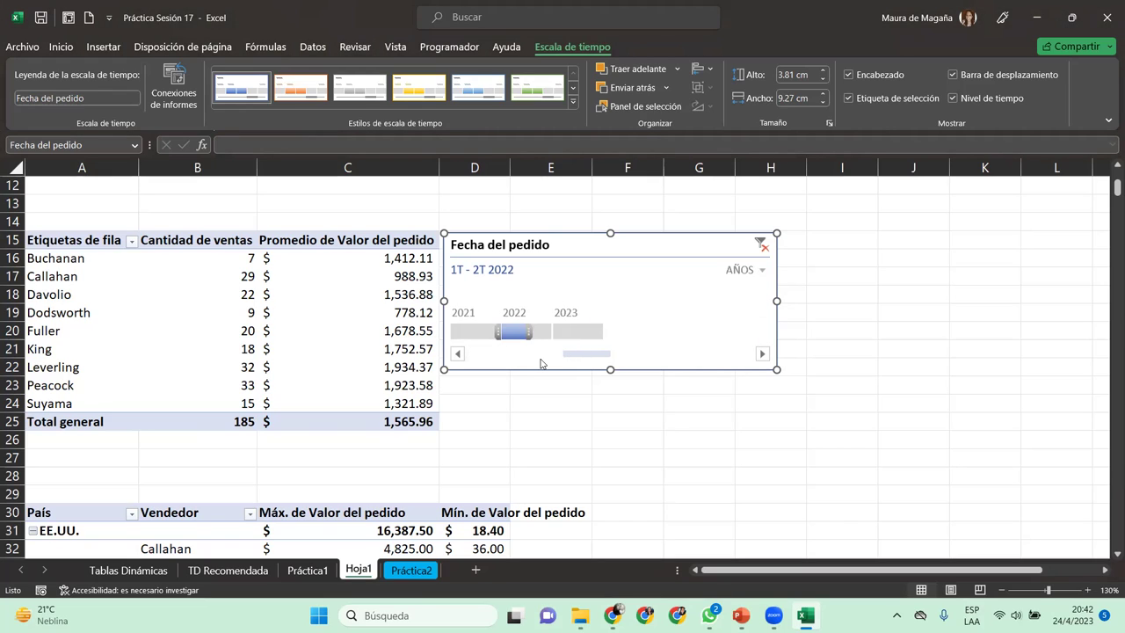
{"action": "left_click", "coordinate": [475, 334]}
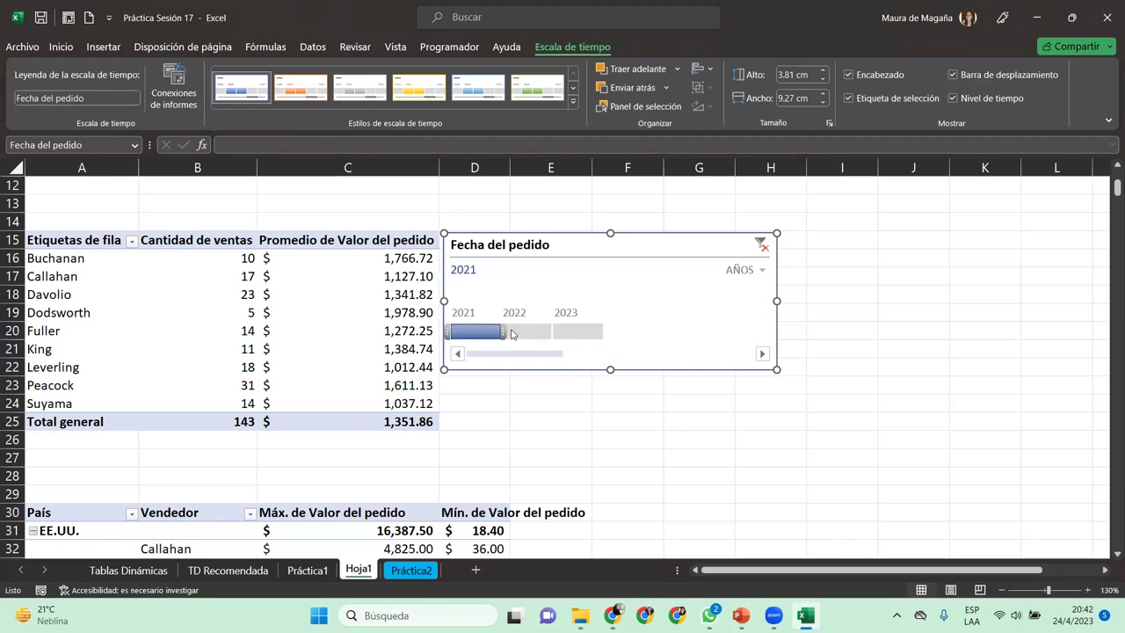
{"action": "left_click", "coordinate": [543, 332]}
{"action": "left_click", "coordinate": [581, 334]}
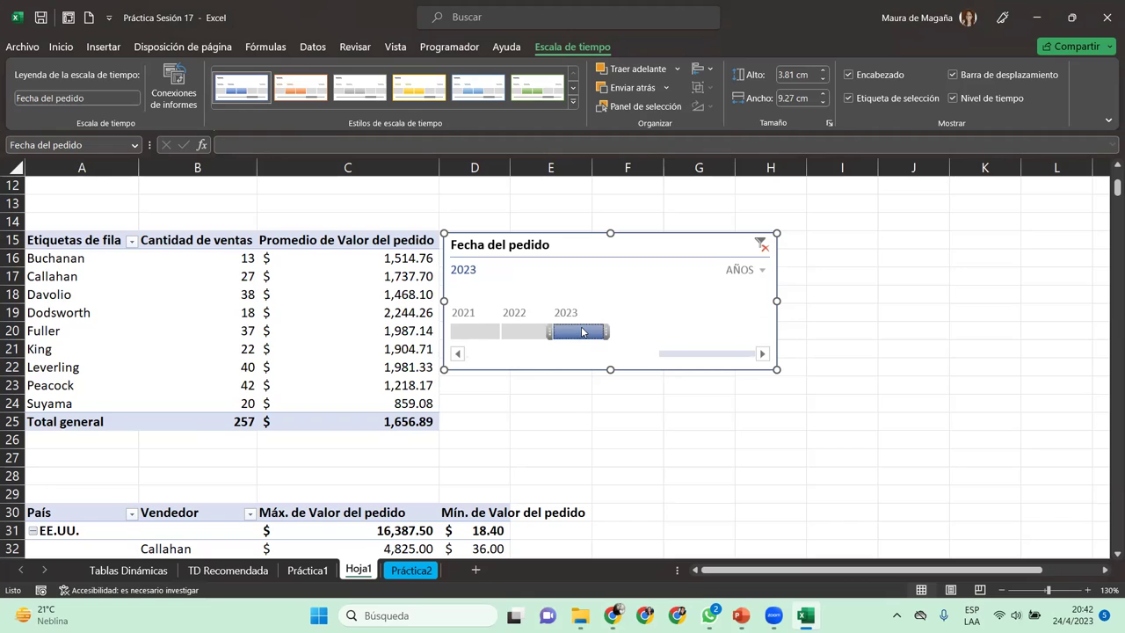
Narrow the timeline's width and filter the seller pivot to 2021.
{"action": "left_click_drag", "start_coordinate": [776, 301], "coordinate": [667, 301]}
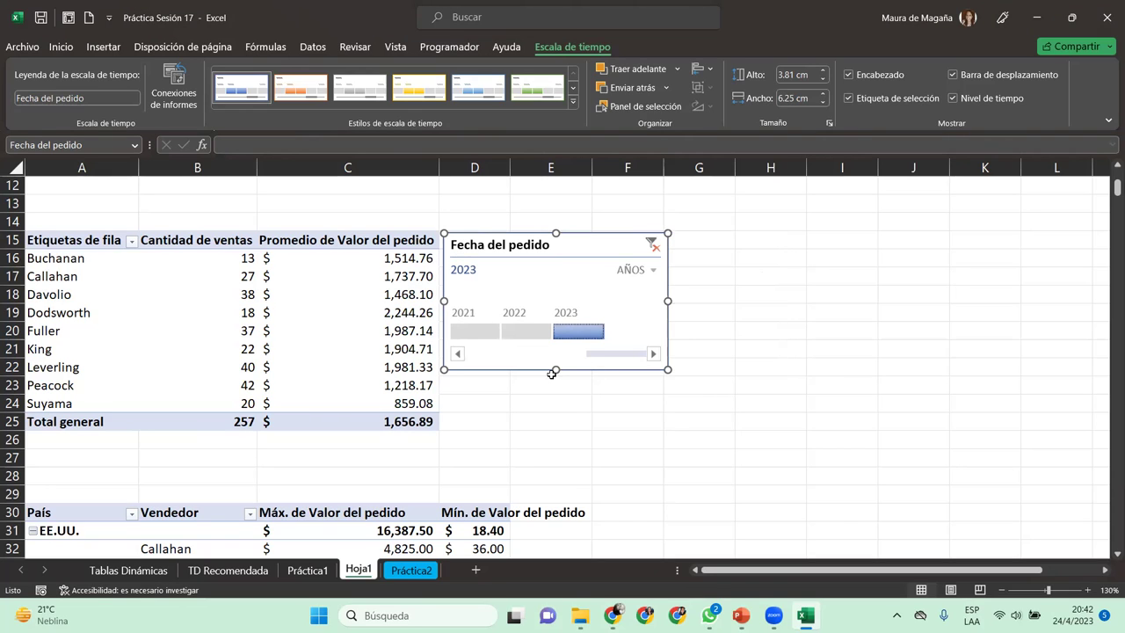
{"action": "left_click_drag", "start_coordinate": [668, 301], "coordinate": [638, 301]}
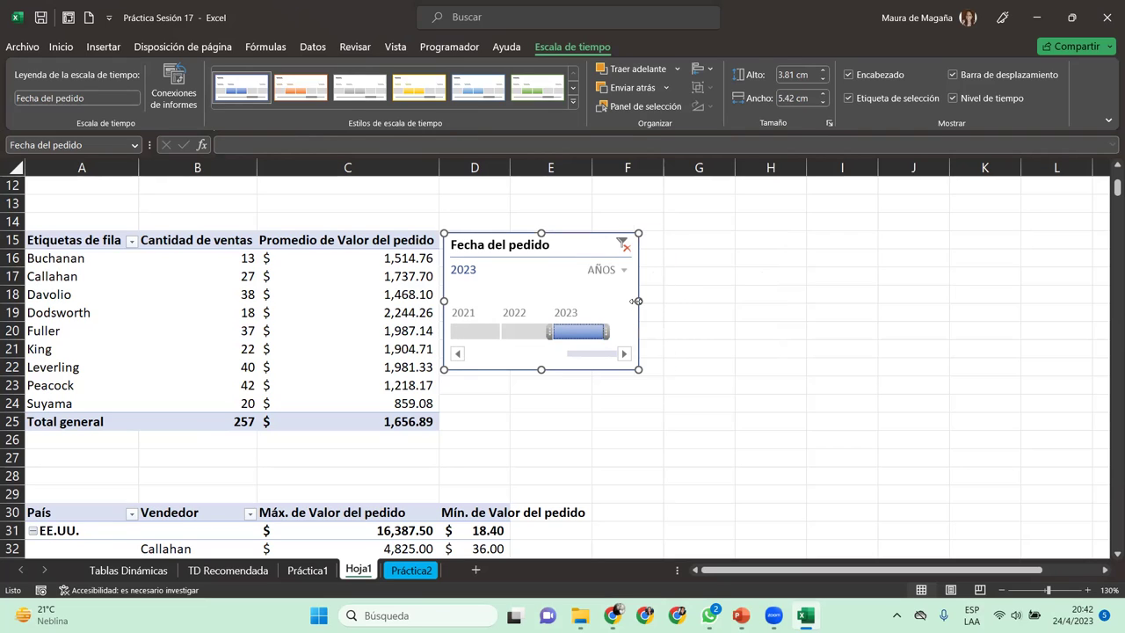
{"action": "left_click_drag", "start_coordinate": [634, 300], "coordinate": [646, 301]}
{"action": "left_click", "coordinate": [525, 331]}
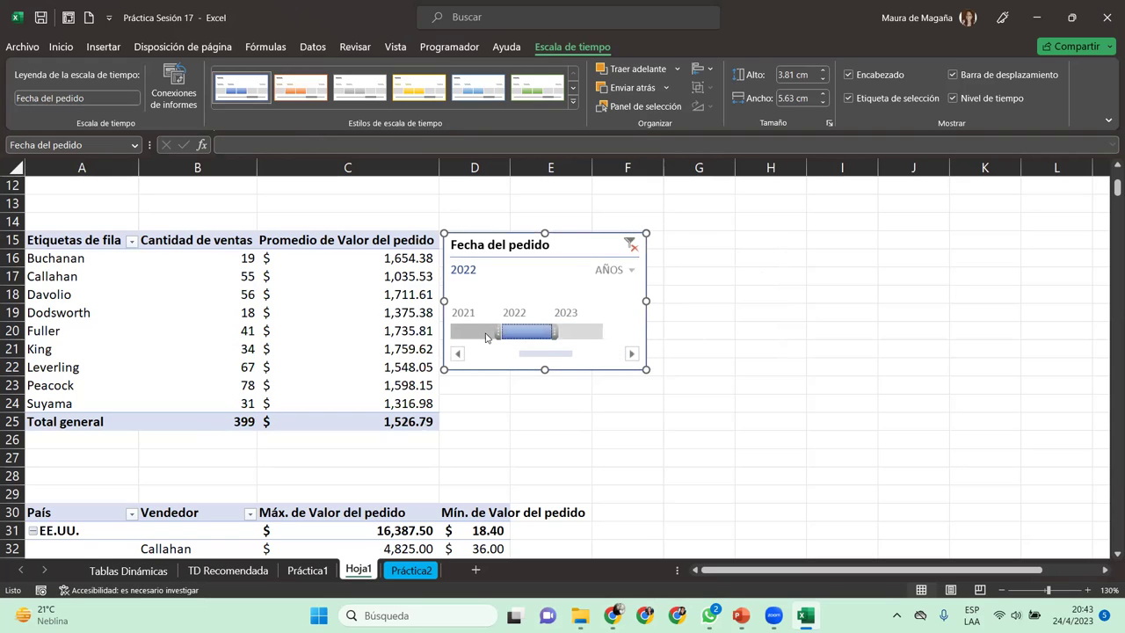
{"action": "left_click", "coordinate": [485, 331]}
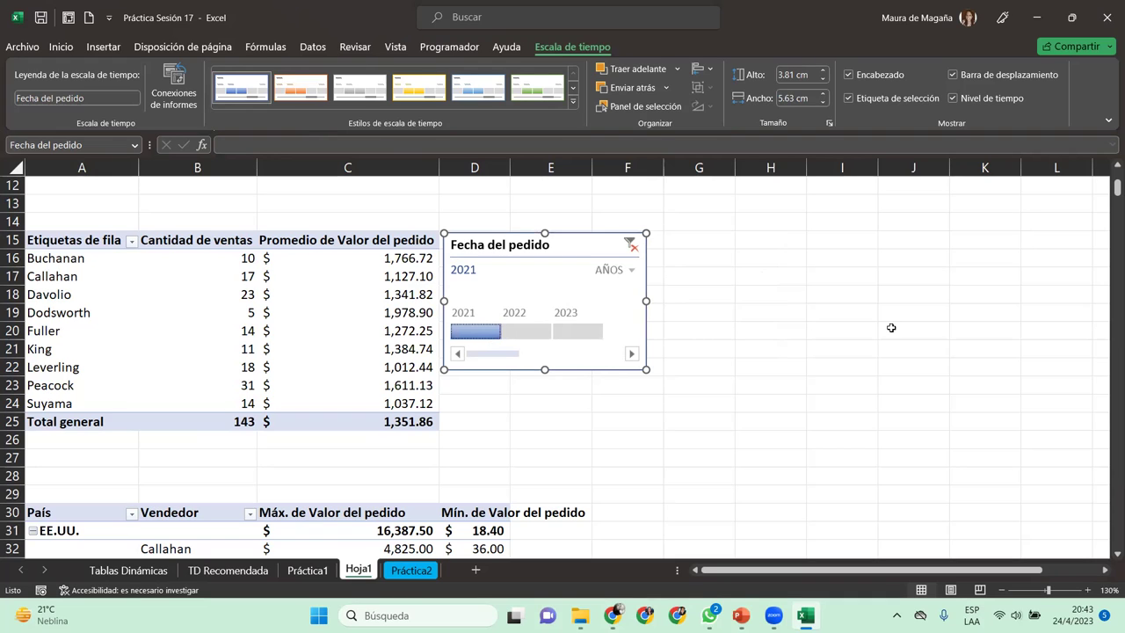
{"action": "mouse_move", "coordinate": [1112, 186]}
{"action": "left_mouse_down"}
{"action": "mouse_move", "coordinate": [1108, 175]}
{"action": "mouse_move", "coordinate": [1108, 187]}
{"action": "left_mouse_up"}
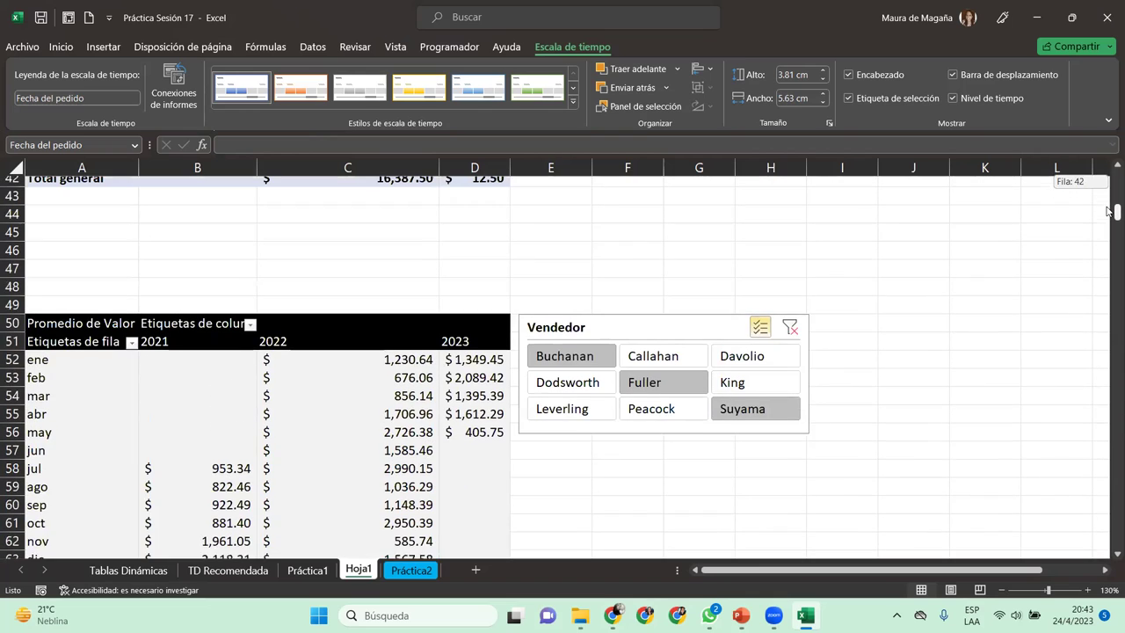
{"action": "left_click_drag", "start_coordinate": [1108, 187], "coordinate": [1108, 212]}
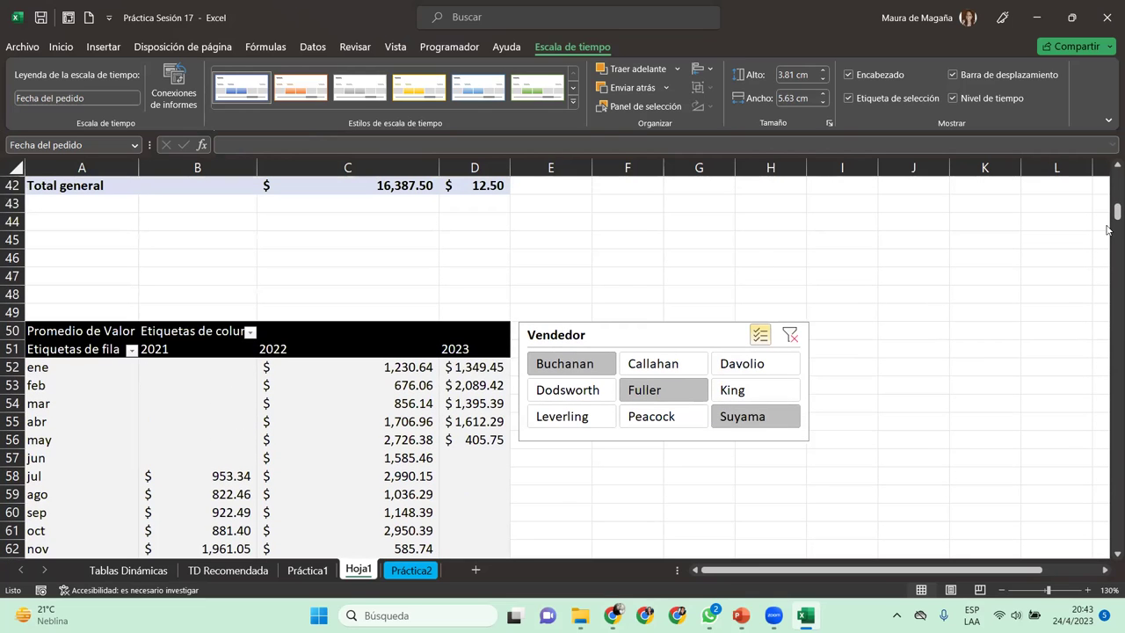
{"action": "scroll", "coordinate": [1108, 206], "scroll_direction": "up", "scroll_amount": 1}
{"action": "scroll", "coordinate": [1108, 205], "scroll_direction": "up", "scroll_amount": 6}
{"action": "scroll", "coordinate": [1111, 195], "scroll_direction": "up", "scroll_amount": 3}
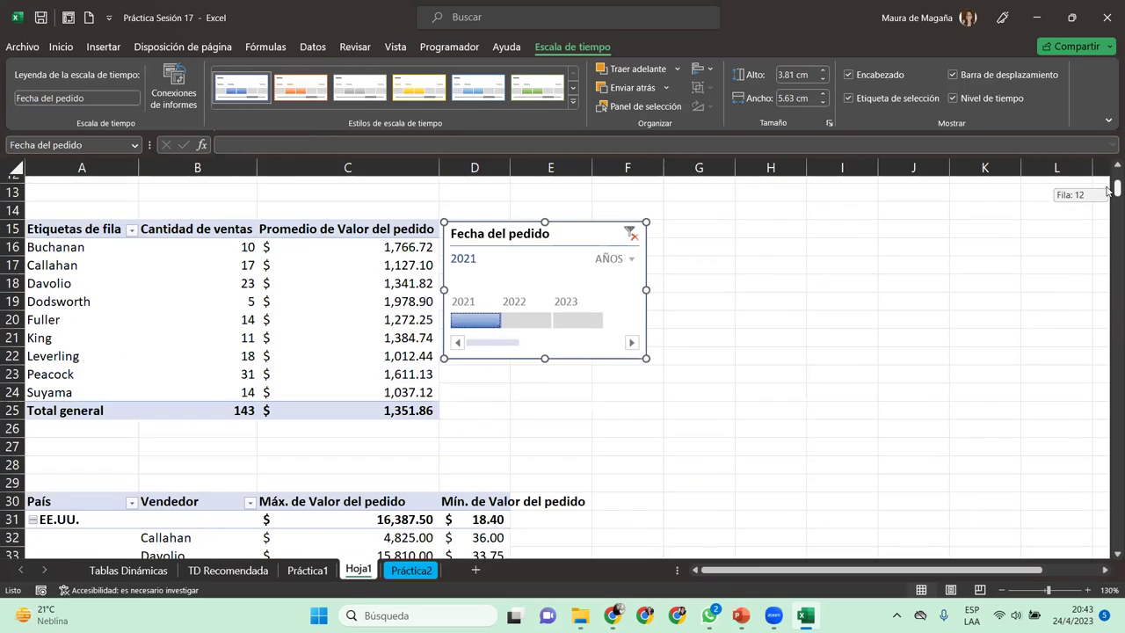
{"action": "scroll", "coordinate": [996, 185], "scroll_direction": "up", "scroll_amount": 2}
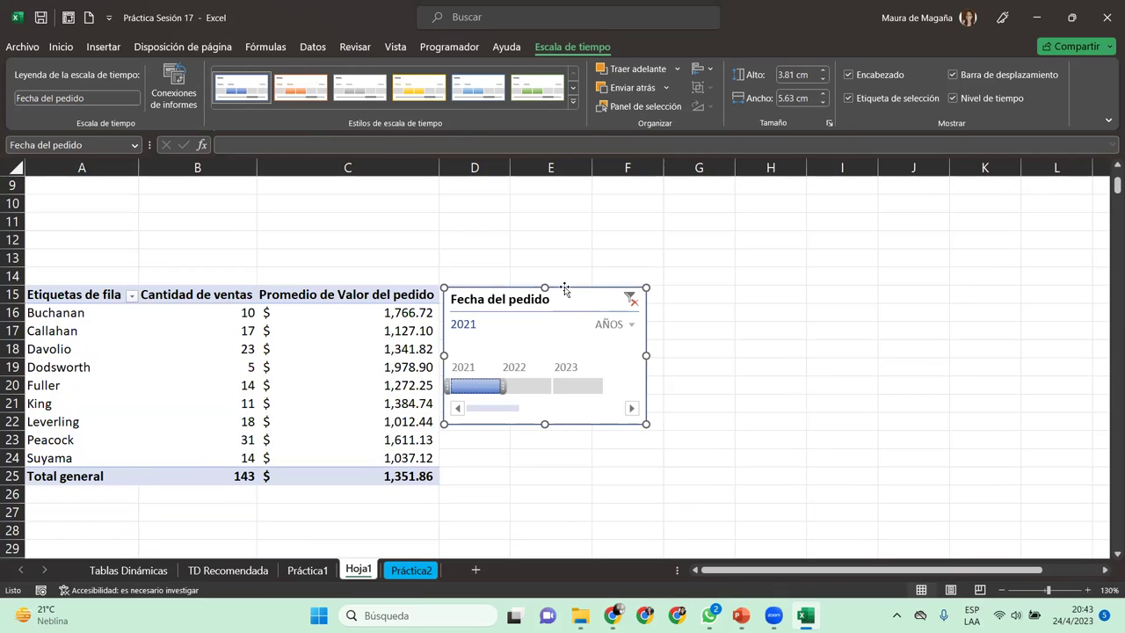
{"action": "left_click", "coordinate": [54, 348]}
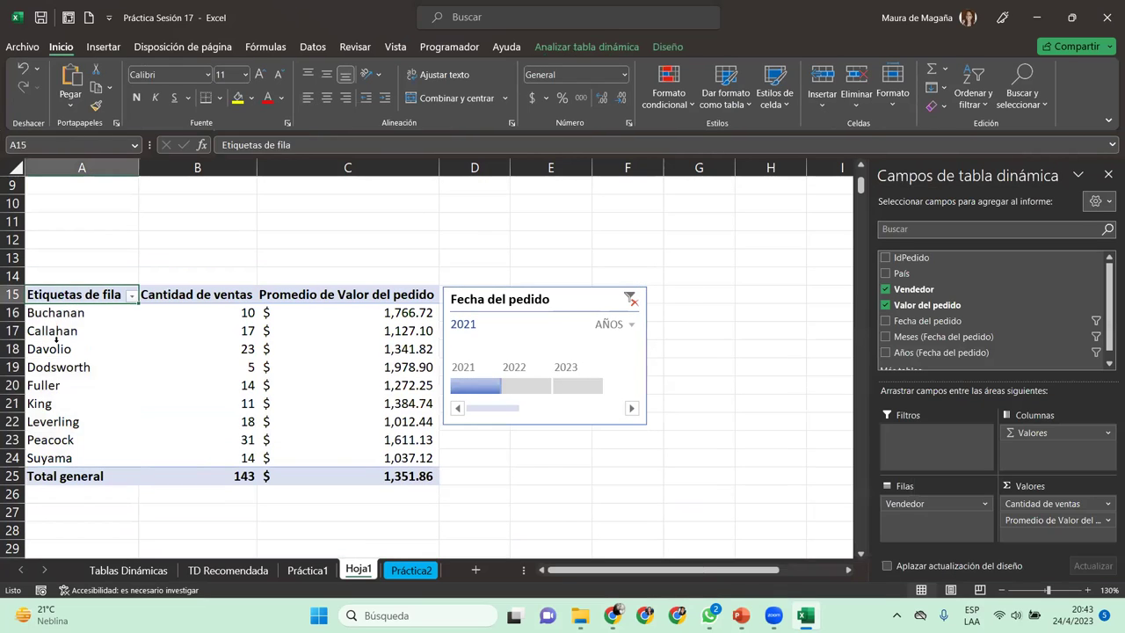
{"action": "left_click", "coordinate": [55, 348]}
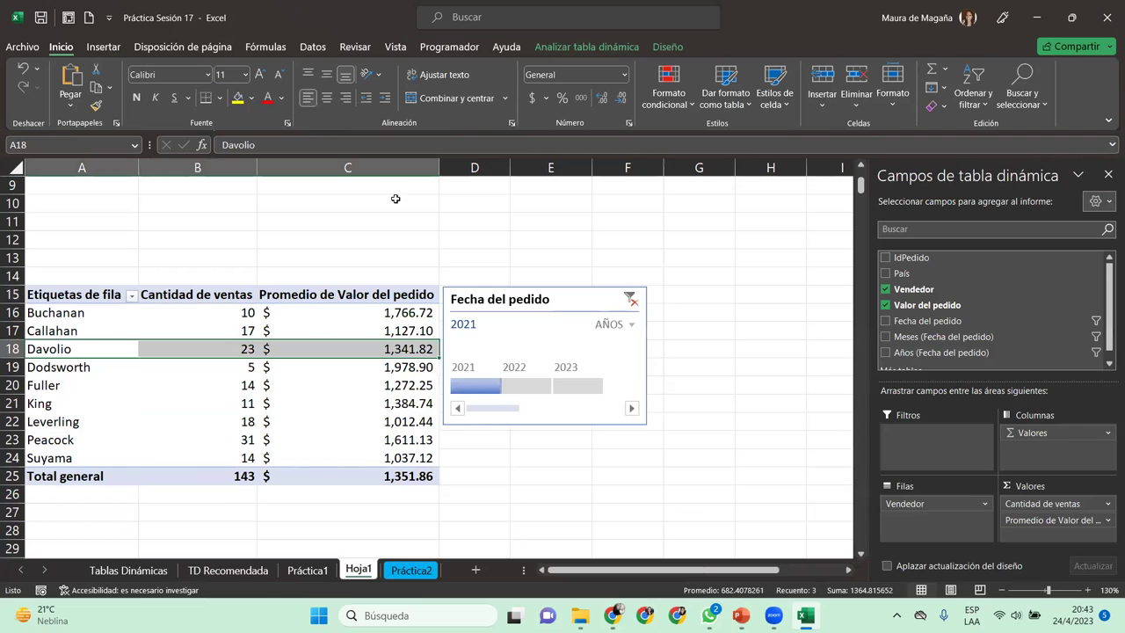
{"action": "left_click", "coordinate": [99, 349]}
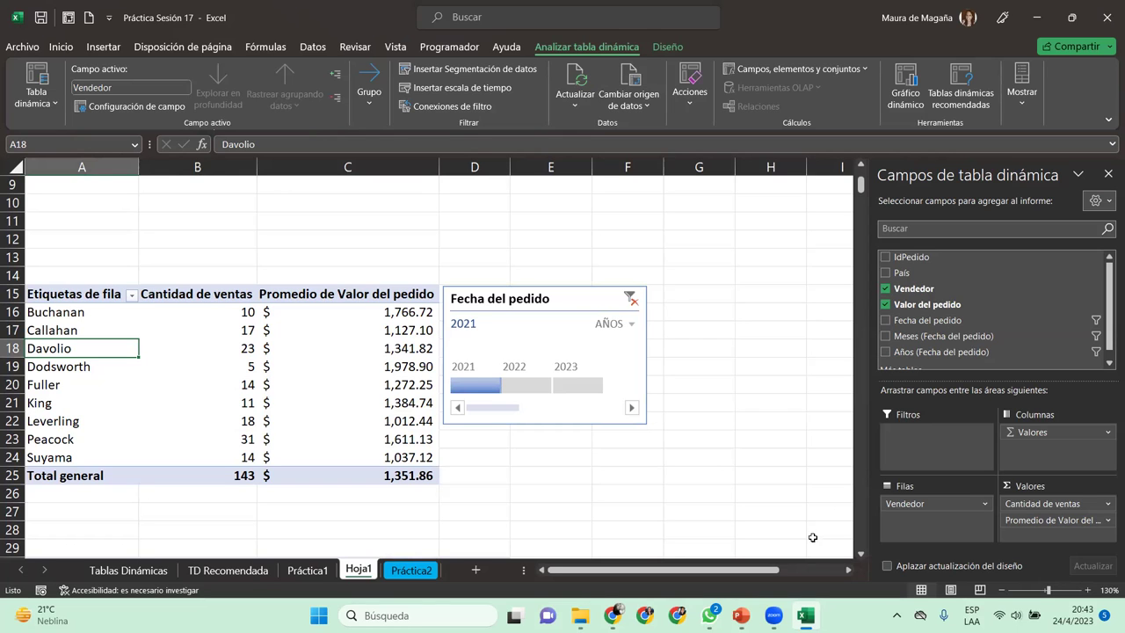
{"action": "scroll", "coordinate": [860, 554], "scroll_direction": "down", "scroll_amount": 2}
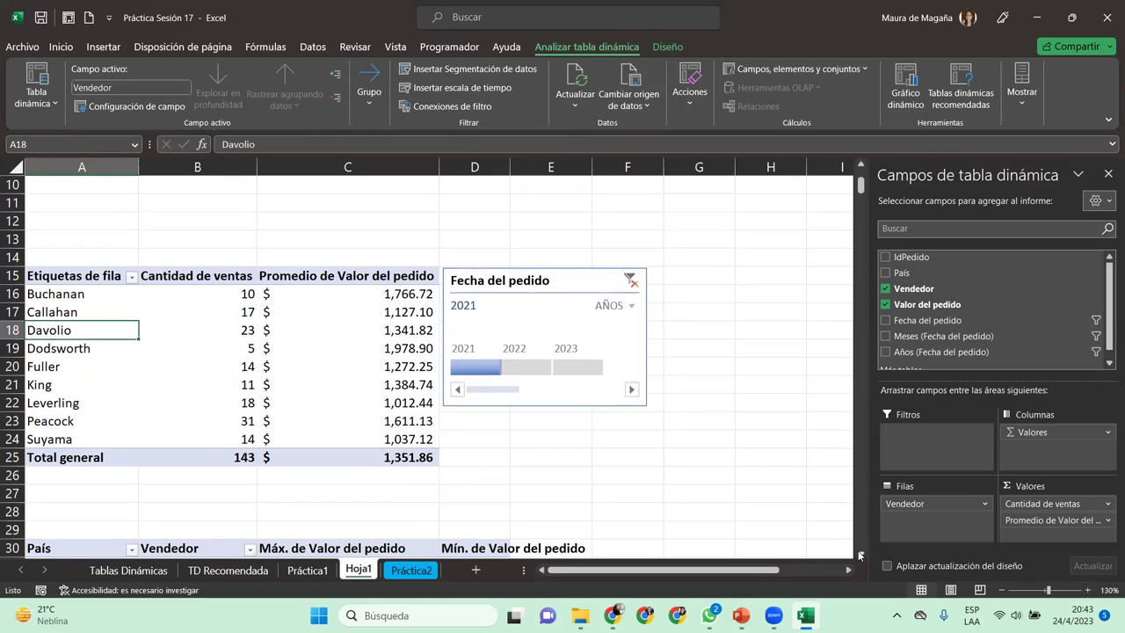
{"action": "scroll", "coordinate": [861, 555], "scroll_direction": "down", "scroll_amount": 1}
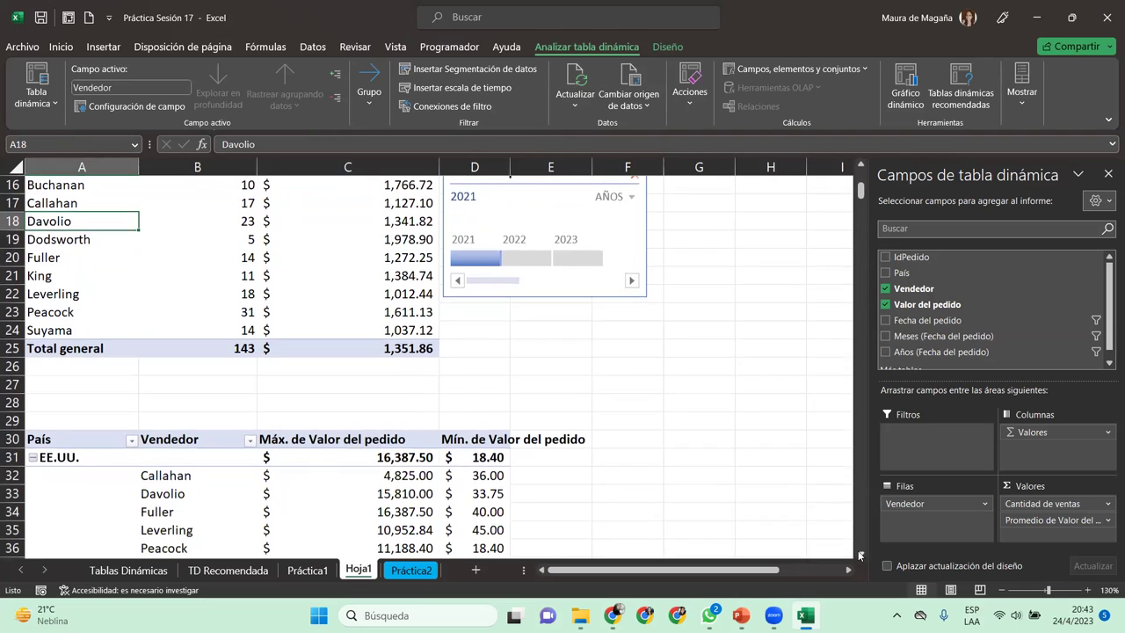
{"action": "scroll", "coordinate": [860, 555], "scroll_direction": "down", "scroll_amount": 1}
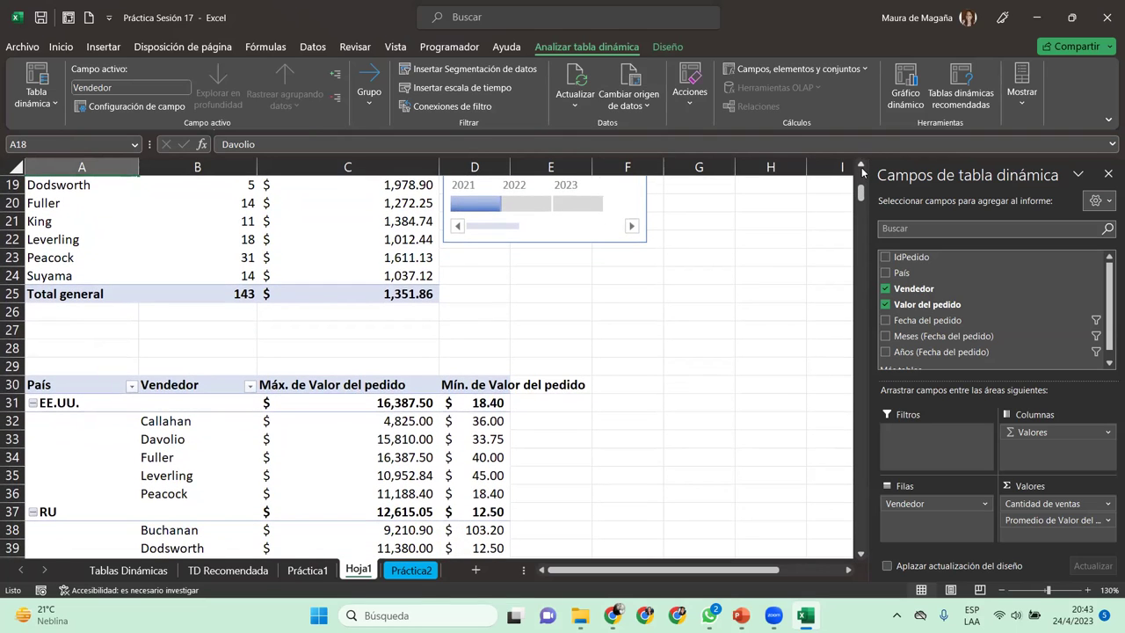
{"action": "scroll", "coordinate": [861, 191], "scroll_direction": "up", "scroll_amount": 1}
{"action": "scroll", "coordinate": [861, 192], "scroll_direction": "up", "scroll_amount": 1}
{"action": "left_click", "coordinate": [499, 193]}
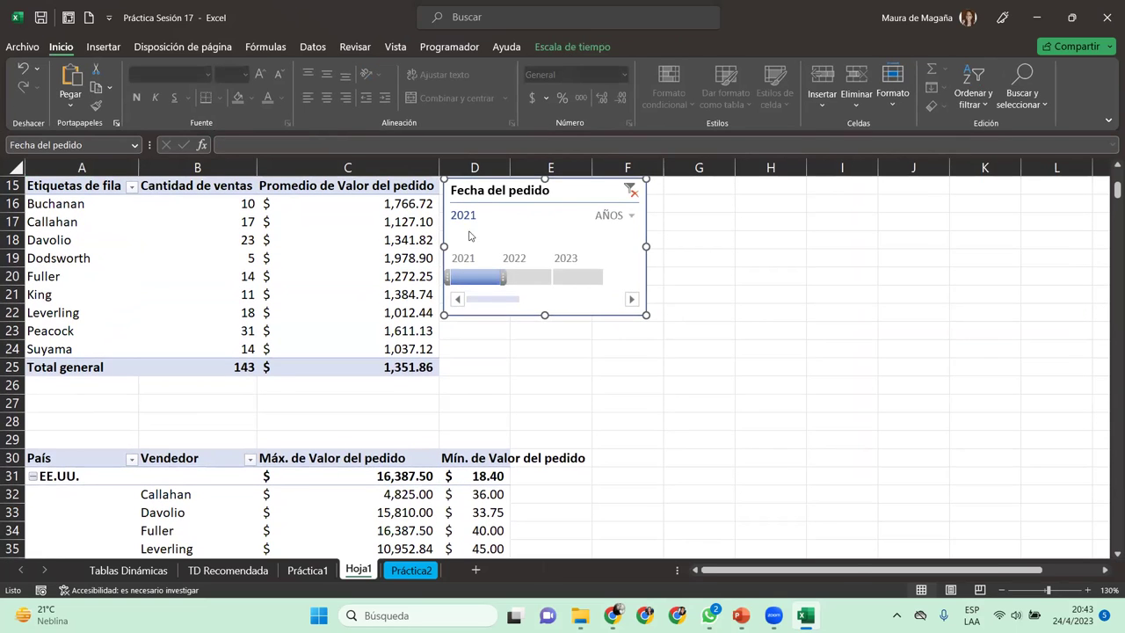
{"action": "left_click", "coordinate": [114, 513]}
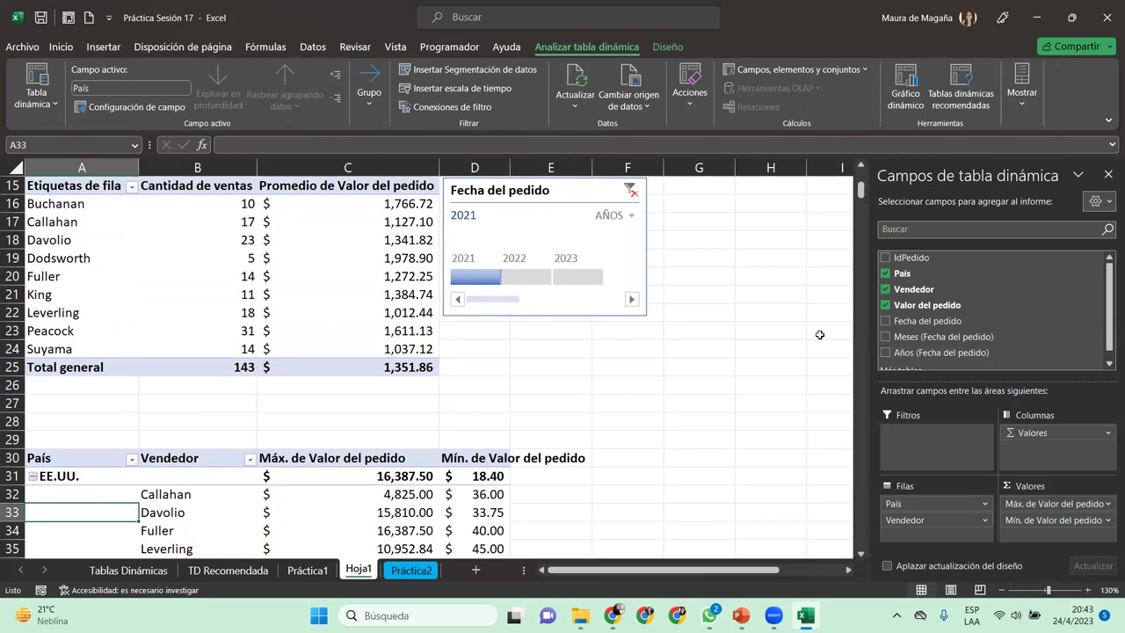
{"action": "left_click", "coordinate": [861, 555]}
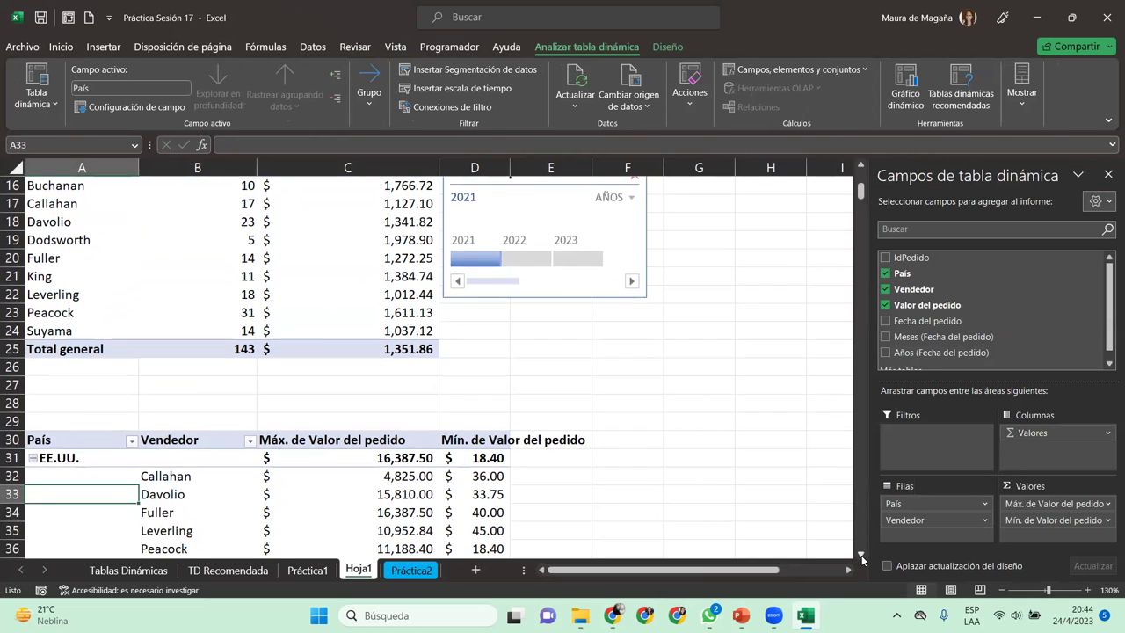
{"action": "left_click", "coordinate": [860, 555]}
{"action": "left_click", "coordinate": [860, 554]}
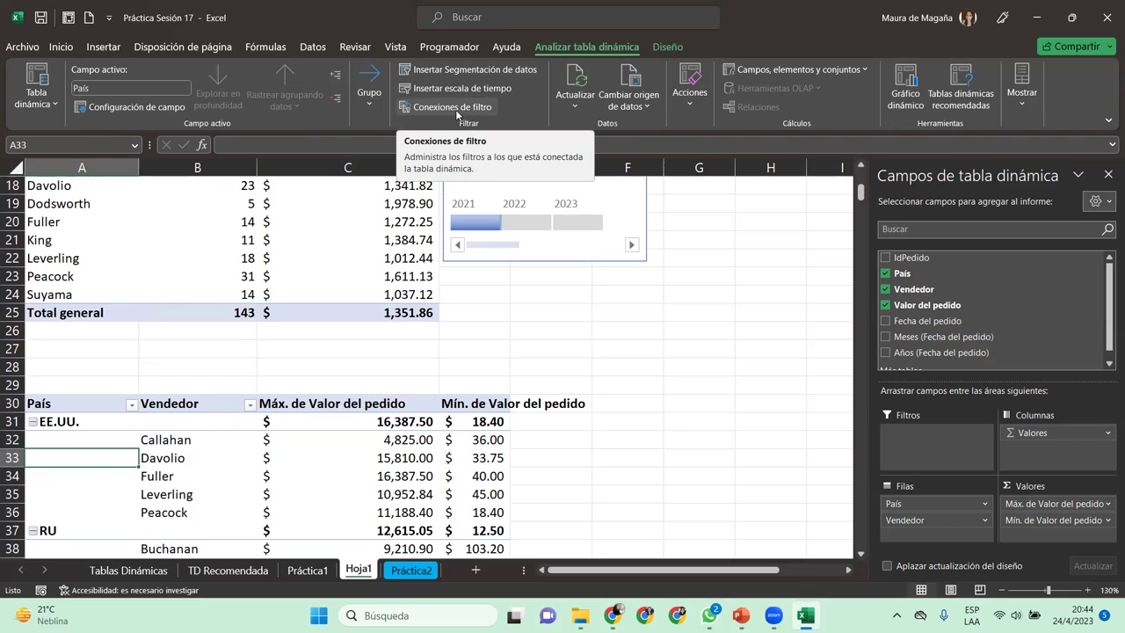
Link the Fecha del pedido timeline to the País–Vendedor pivot through Conexiones de filtro.
{"action": "left_click", "coordinate": [454, 107]}
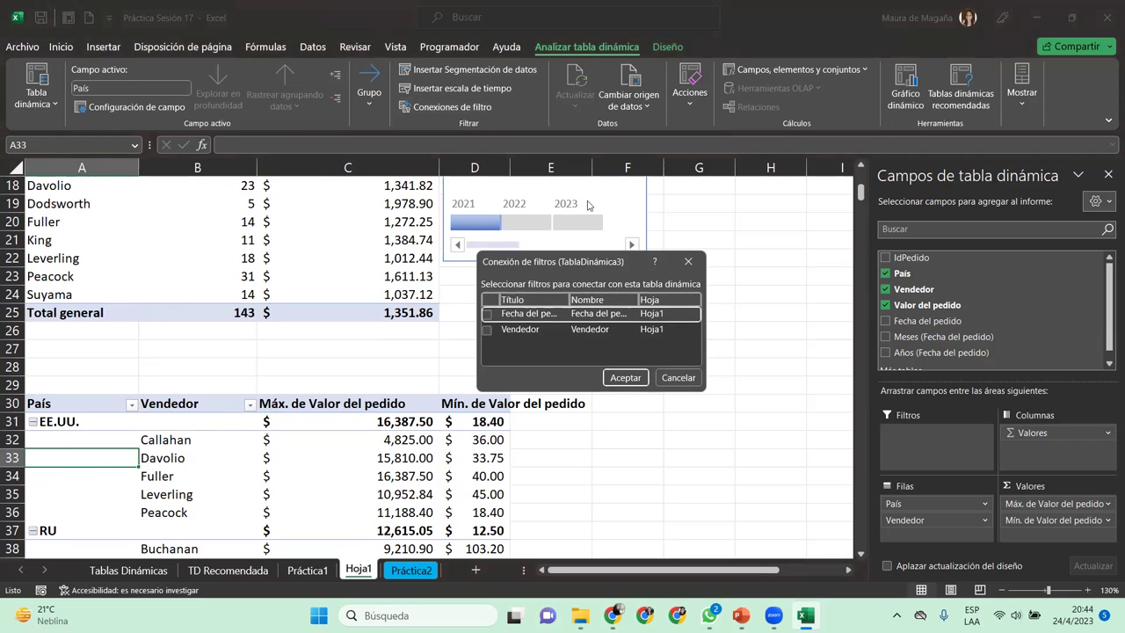
{"action": "left_click_drag", "start_coordinate": [604, 270], "coordinate": [533, 308]}
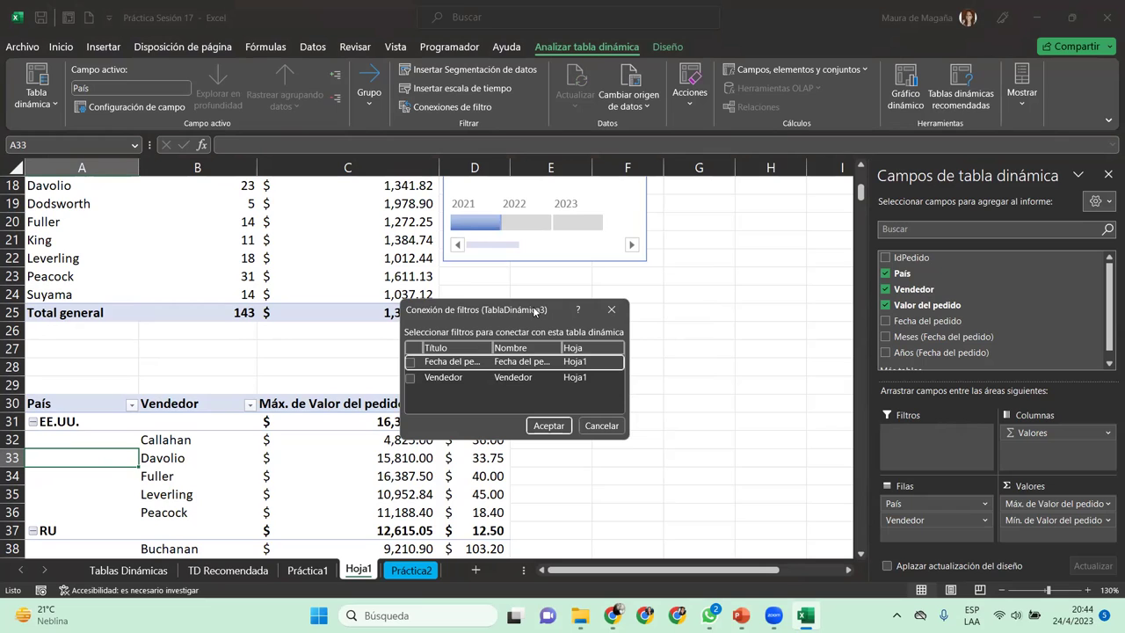
{"action": "left_click", "coordinate": [410, 362]}
{"action": "left_click", "coordinate": [548, 426]}
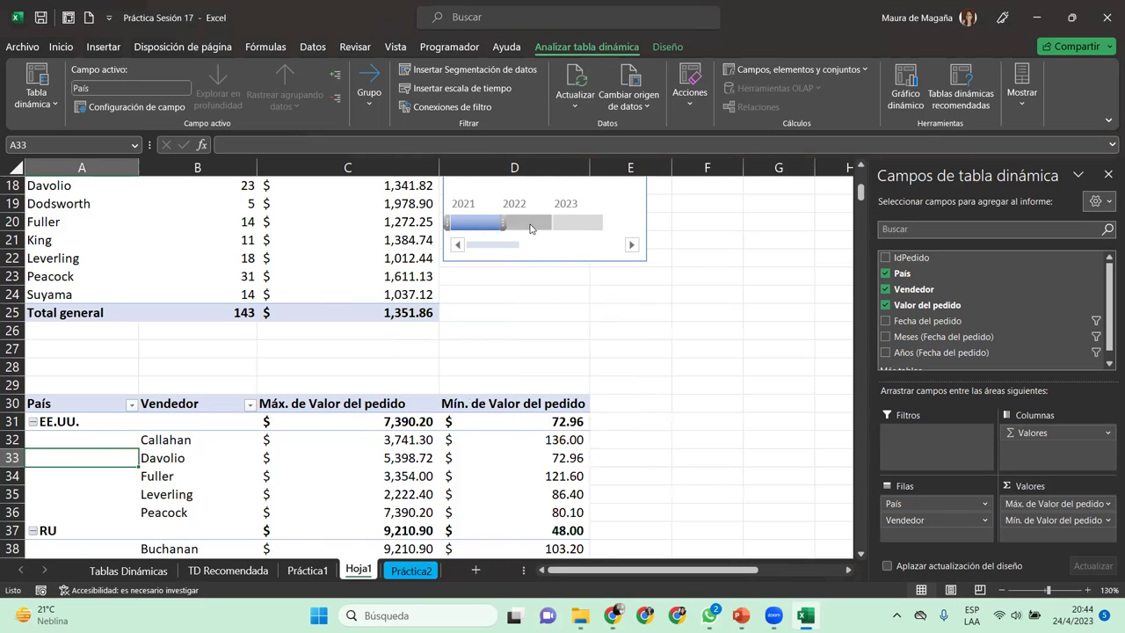
Set the linked timeline to 2022 after briefly trying 2023.
{"action": "left_click", "coordinate": [528, 228]}
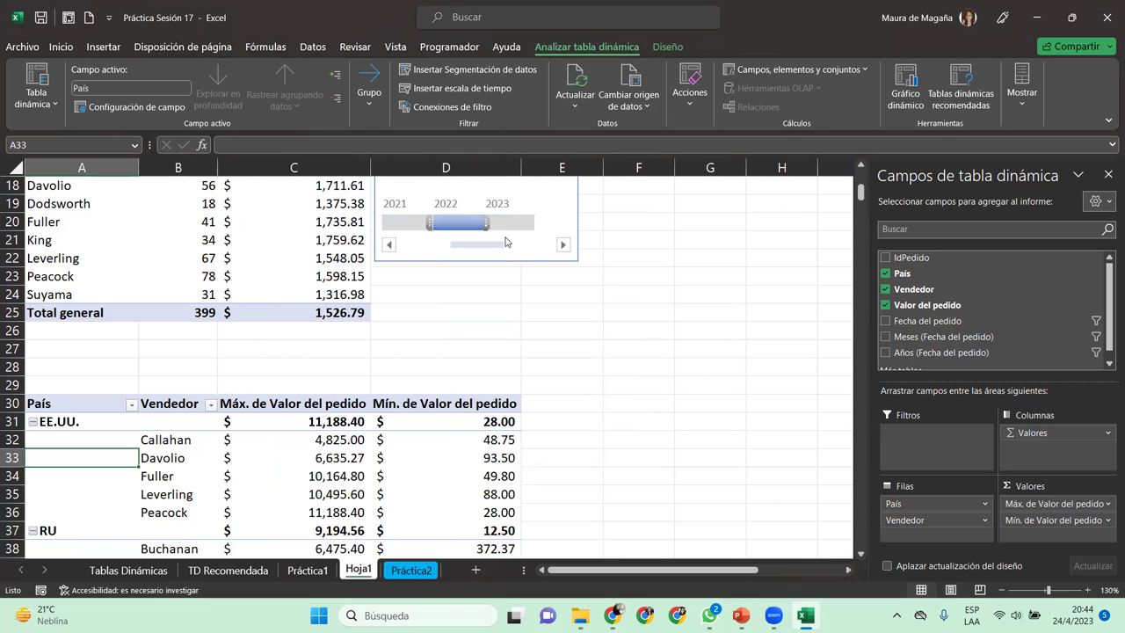
{"action": "left_click", "coordinate": [511, 223]}
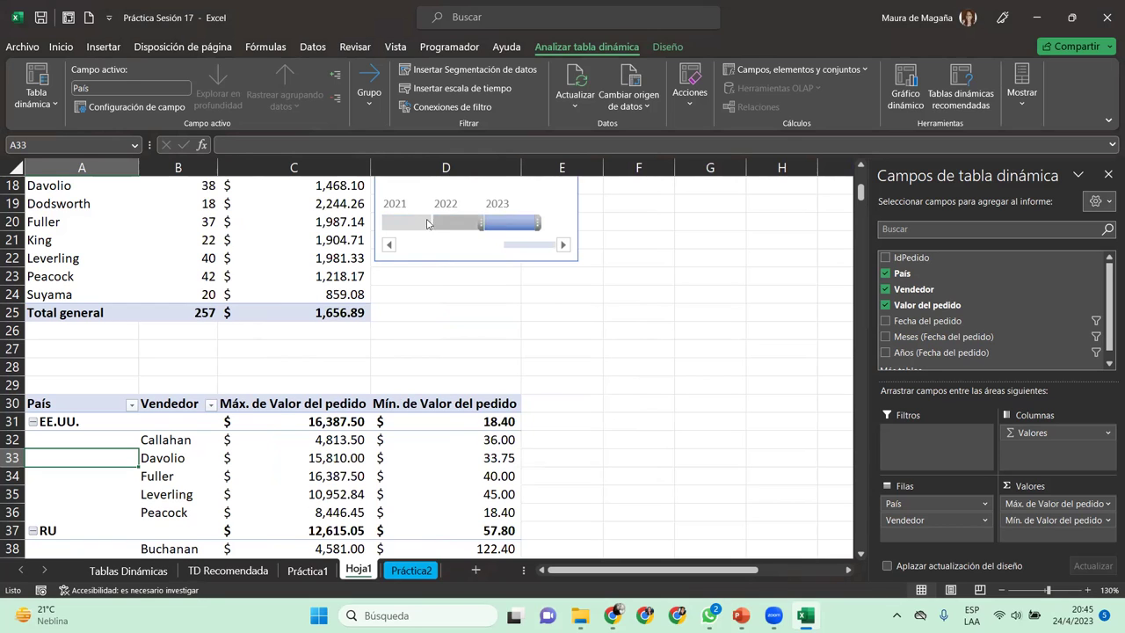
{"action": "left_click_drag", "start_coordinate": [511, 223], "coordinate": [448, 221]}
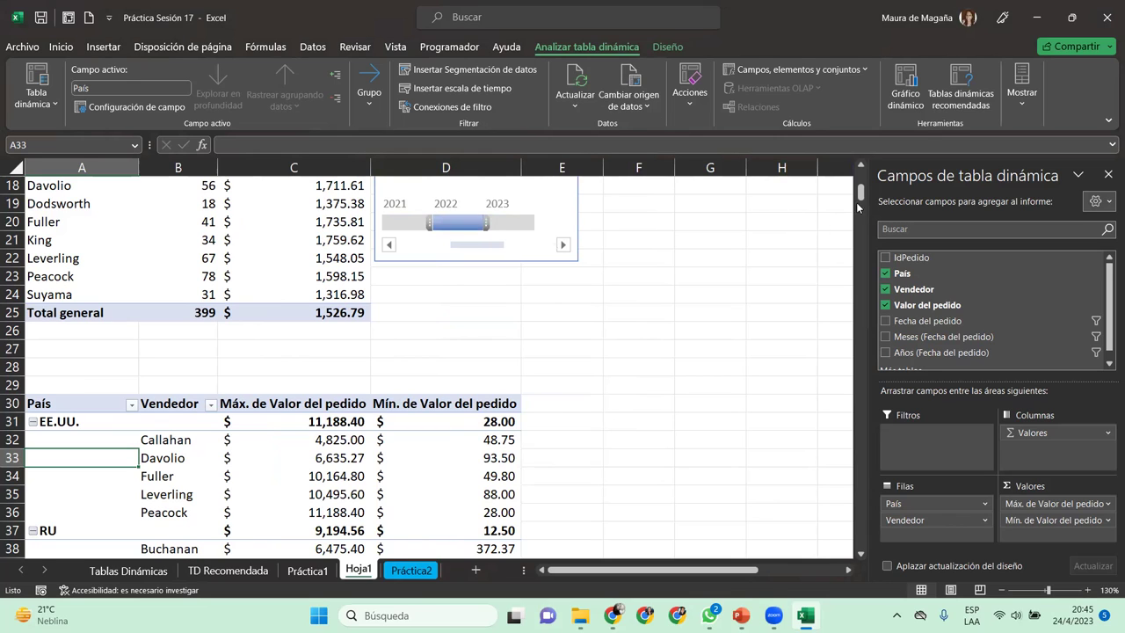
{"action": "scroll", "coordinate": [862, 198], "scroll_direction": "up", "scroll_amount": 6}
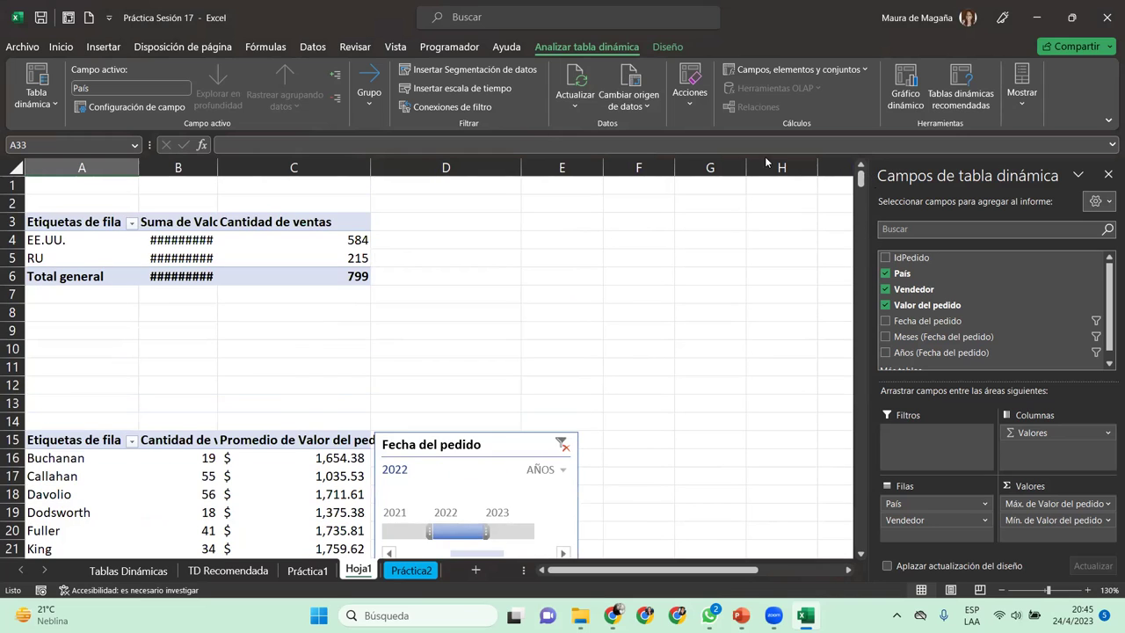
Auto-fit column B for the full sums, then go to the Práctica2 data table.
{"action": "double_click", "coordinate": [217, 167]}
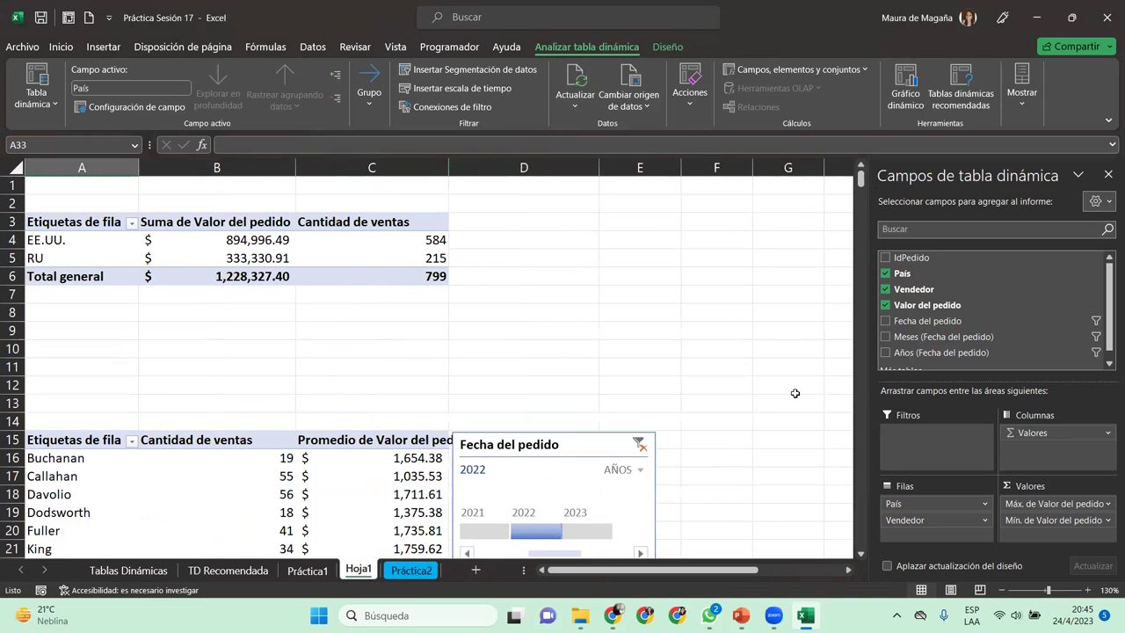
{"action": "left_click", "coordinate": [861, 554]}
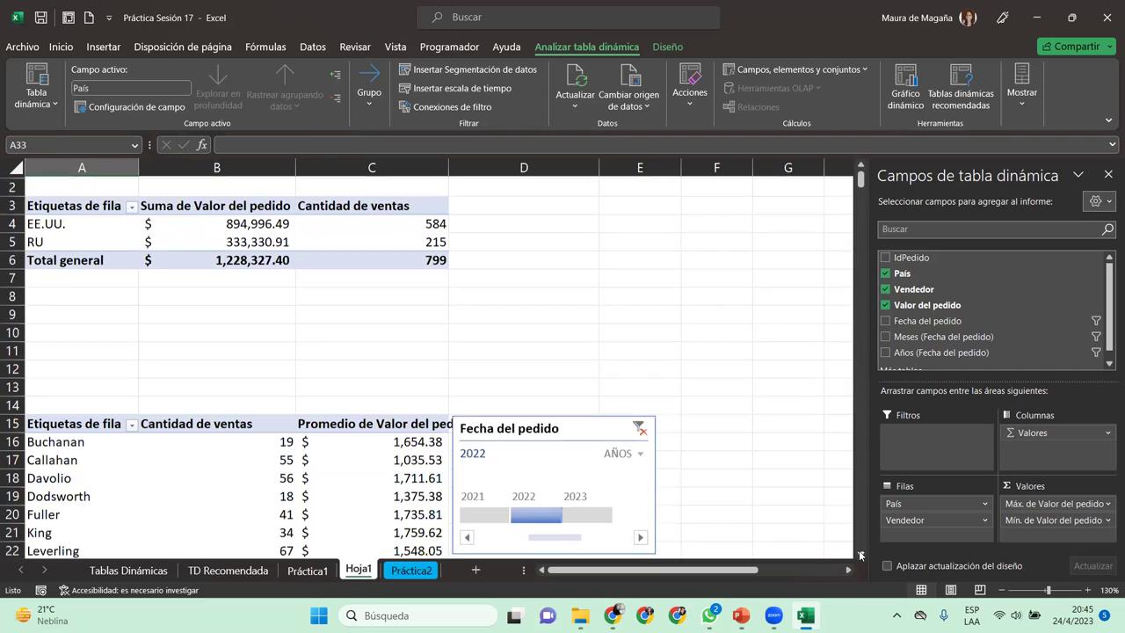
{"action": "left_click_drag", "start_coordinate": [861, 554], "coordinate": [861, 554]}
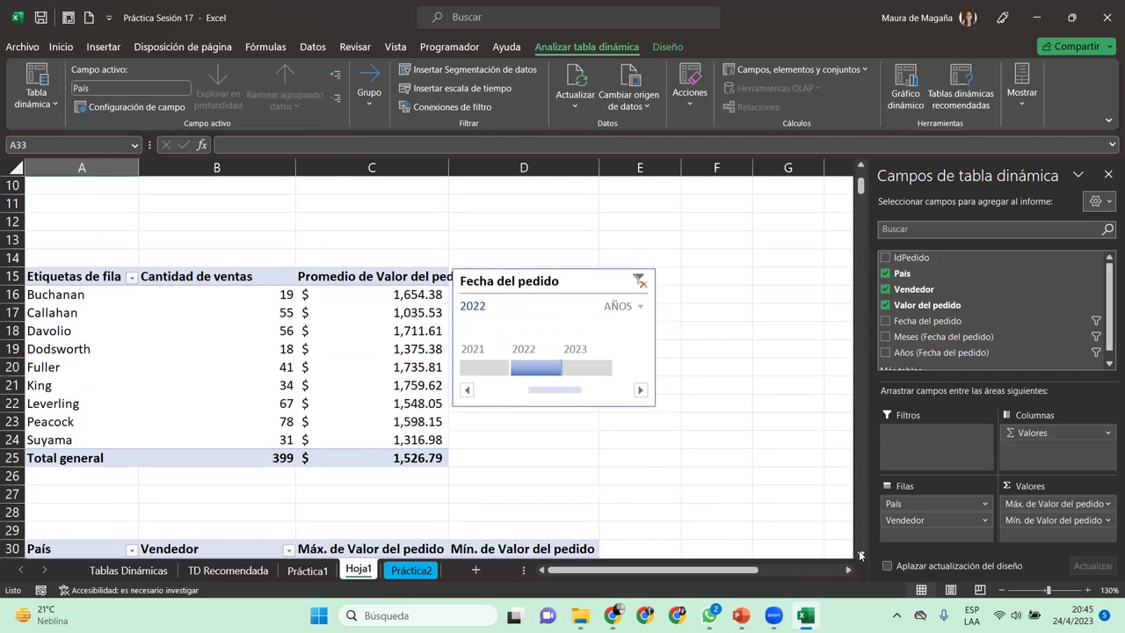
{"action": "left_click", "coordinate": [861, 554]}
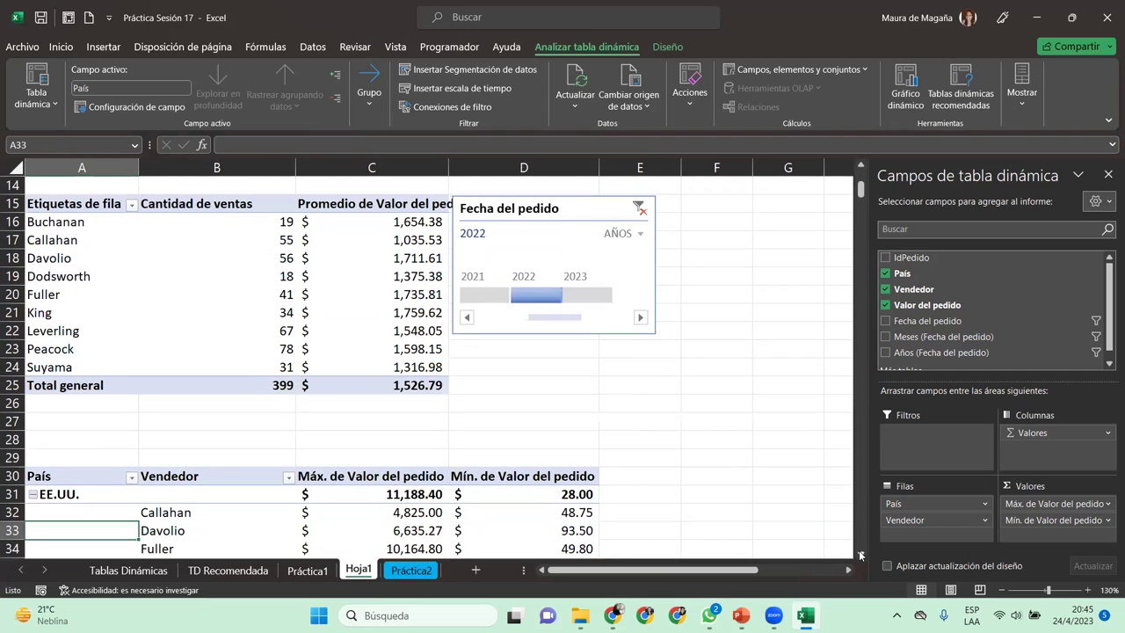
{"action": "left_click_drag", "start_coordinate": [861, 554], "coordinate": [861, 554]}
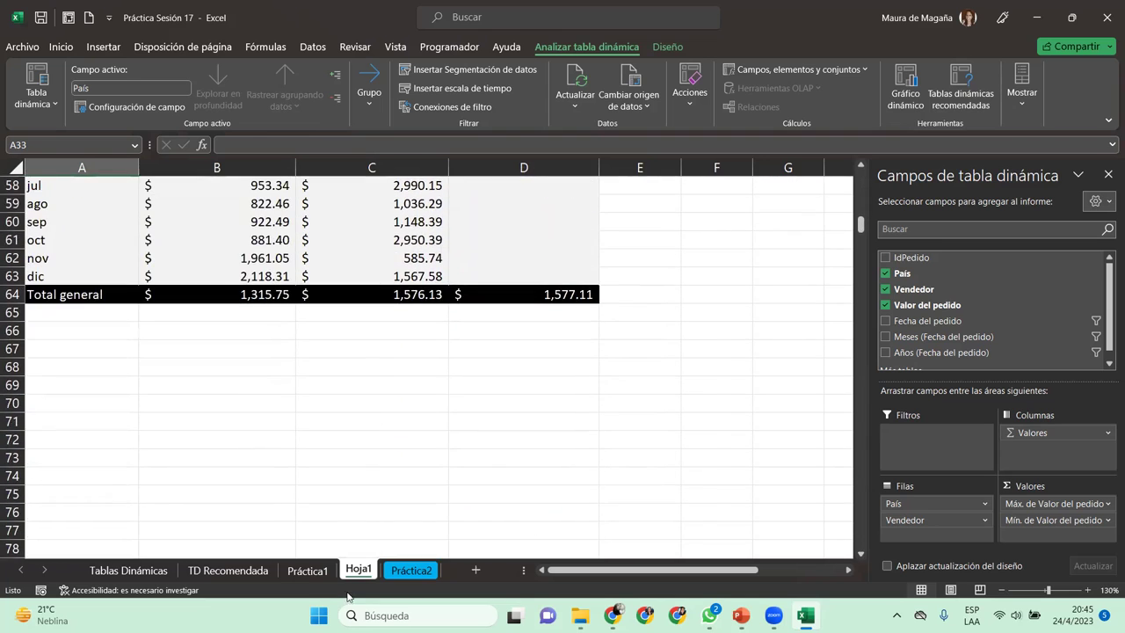
{"action": "left_click", "coordinate": [405, 572]}
{"action": "left_click", "coordinate": [214, 263]}
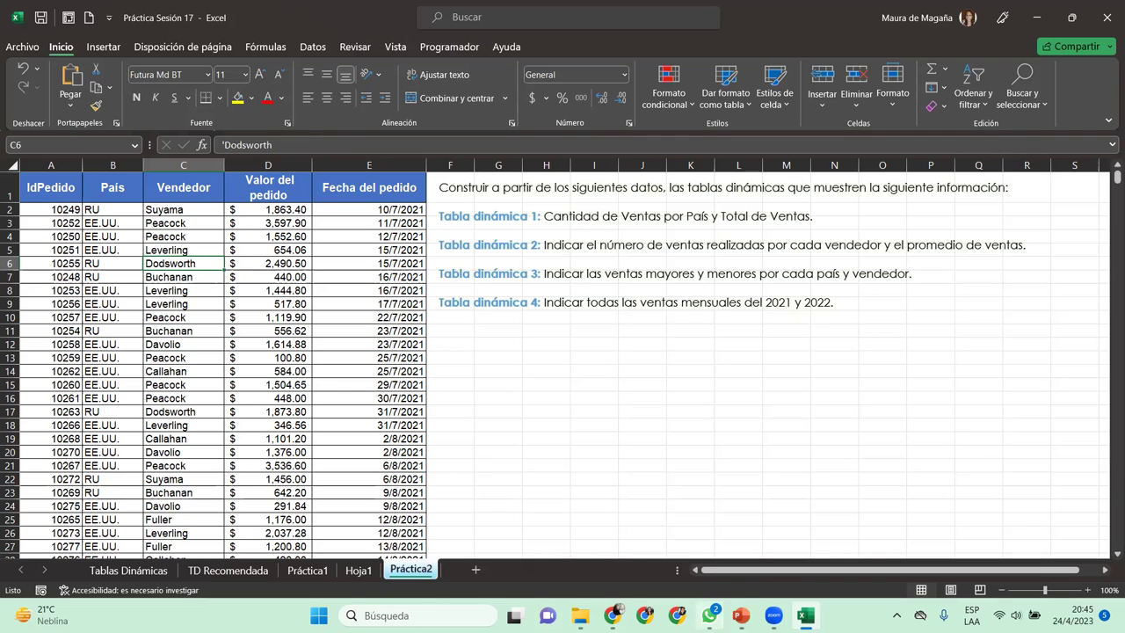
From cell A1, insert a pivot table on range Práctica2!$A$1:$E$800 into a new worksheet.
{"action": "left_click", "coordinate": [741, 615]}
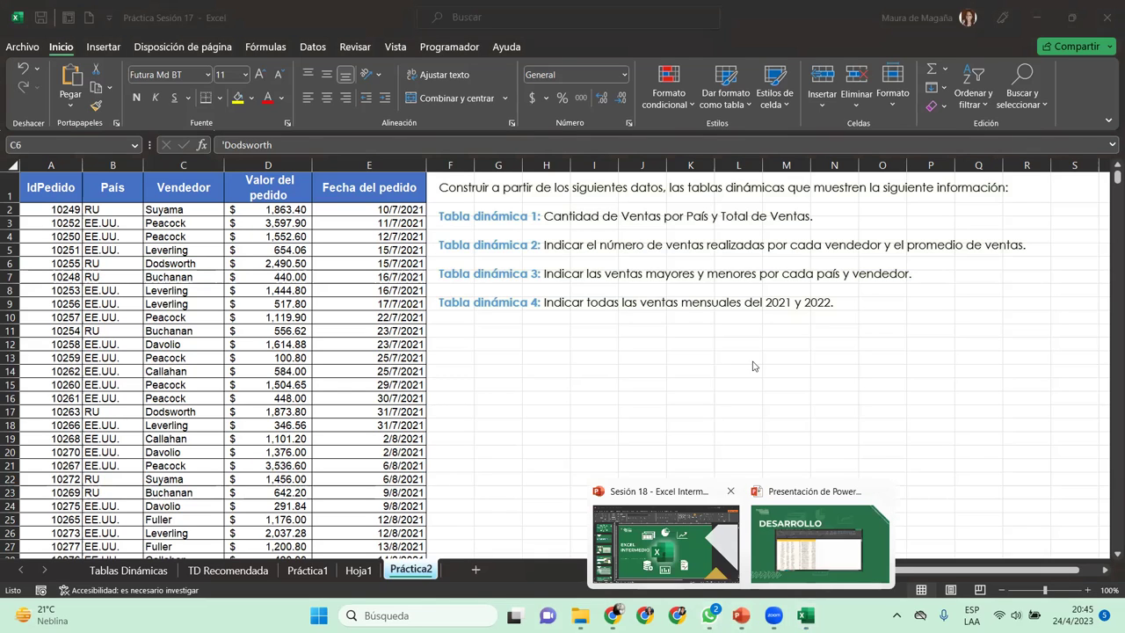
{"action": "left_click", "coordinate": [66, 195]}
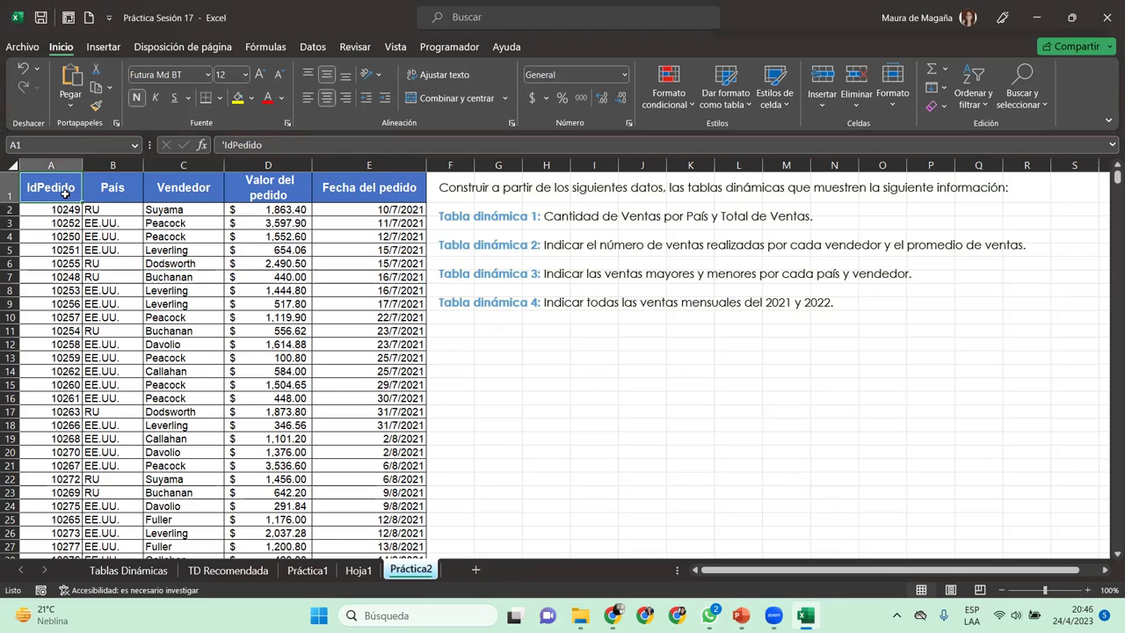
{"action": "left_click", "coordinate": [366, 571]}
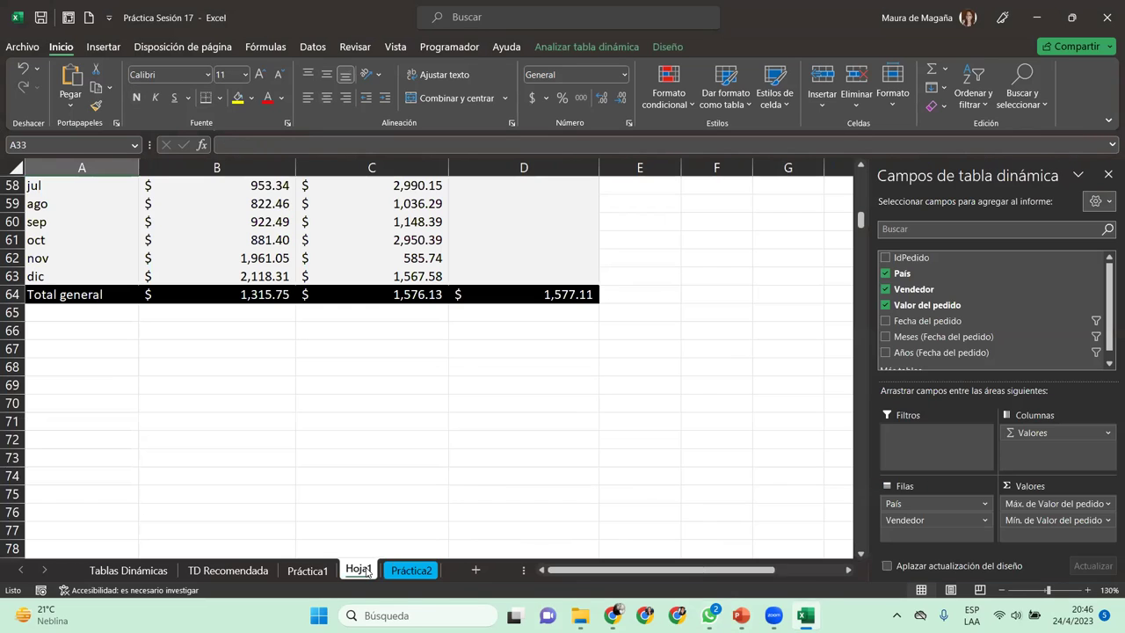
{"action": "left_click", "coordinate": [421, 576]}
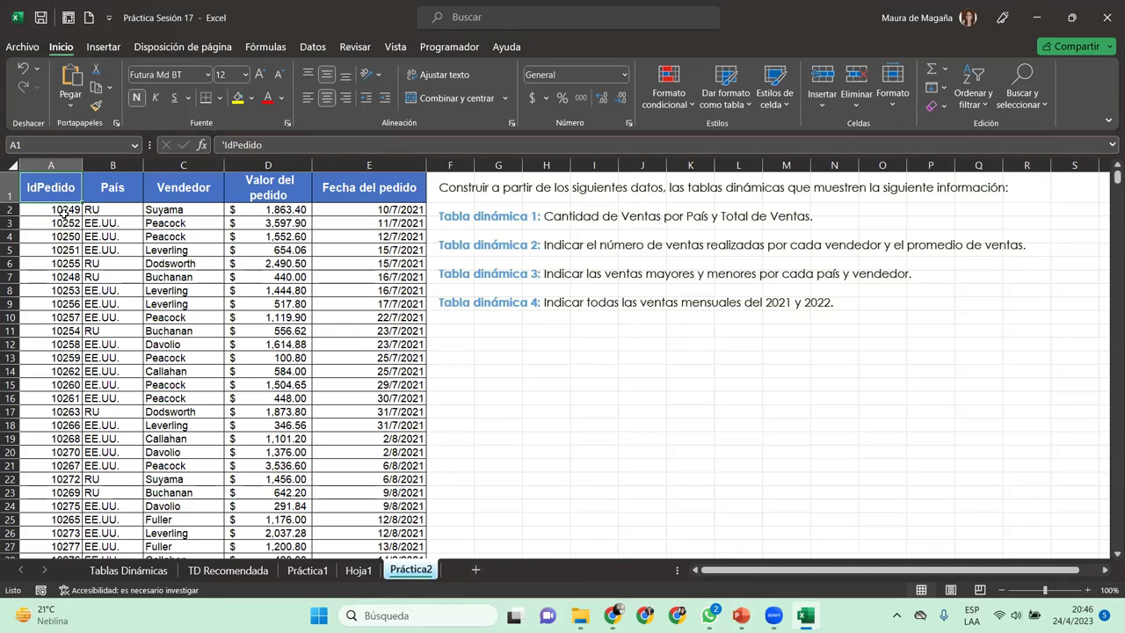
{"action": "left_click", "coordinate": [102, 47]}
{"action": "left_click", "coordinate": [40, 77]}
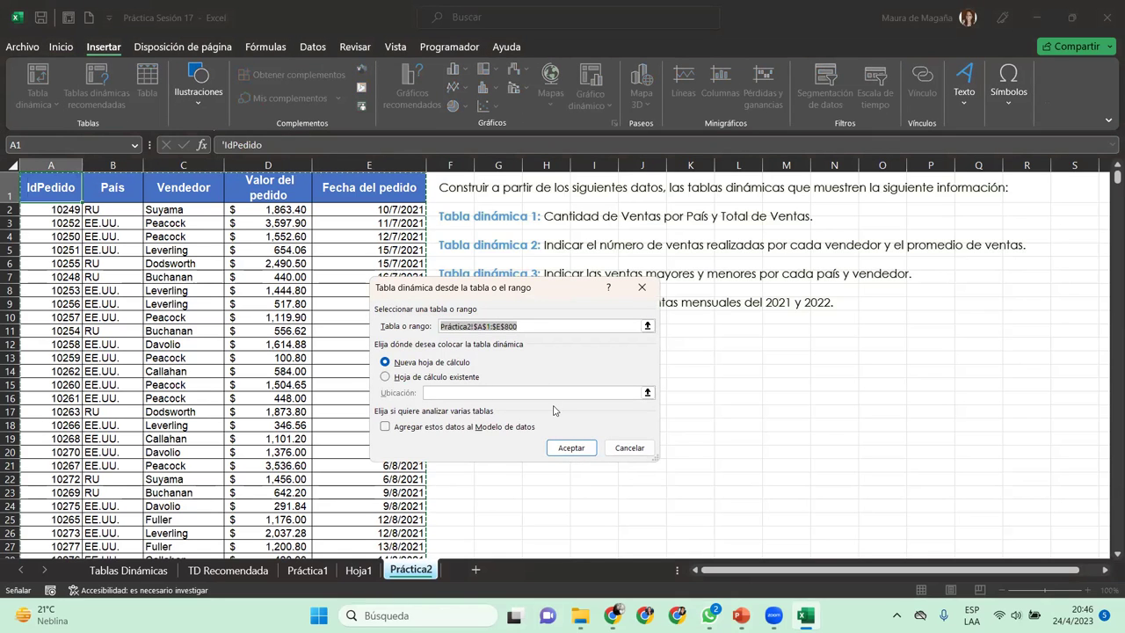
Place the pivot on a new sheet named 'Campos Cálculados' with Vendedor rows and summed Valor del pedido.
{"action": "left_click", "coordinate": [572, 448]}
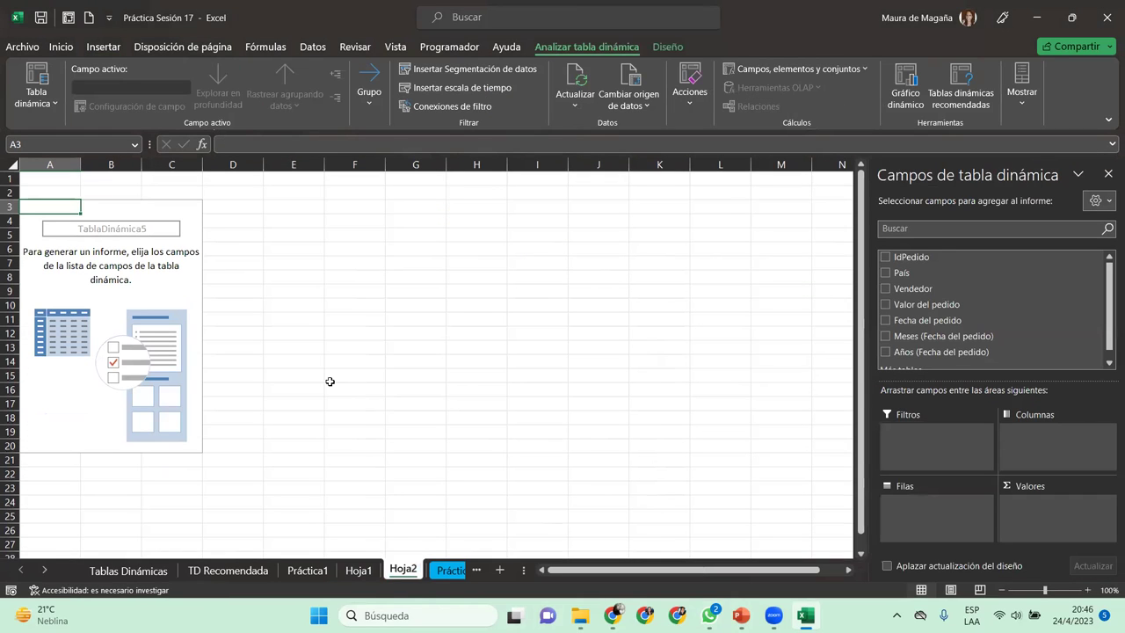
{"action": "left_click", "coordinate": [402, 570]}
{"action": "type", "text": "Campos"}
{"action": "type", "text": " Cálculados"}
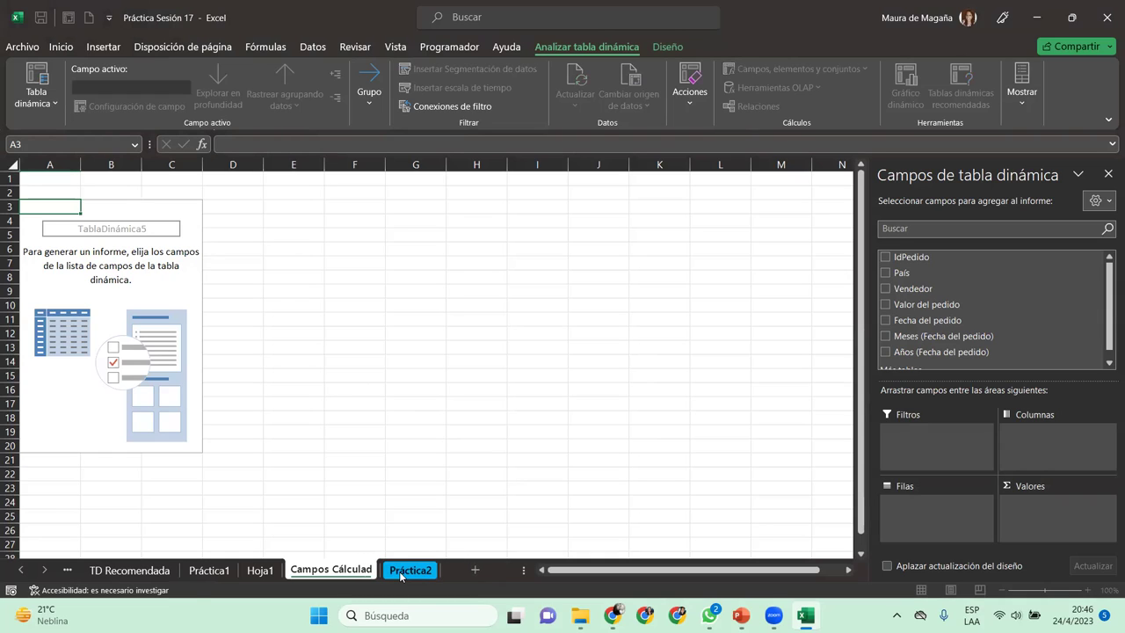
{"action": "key", "text": "Return"}
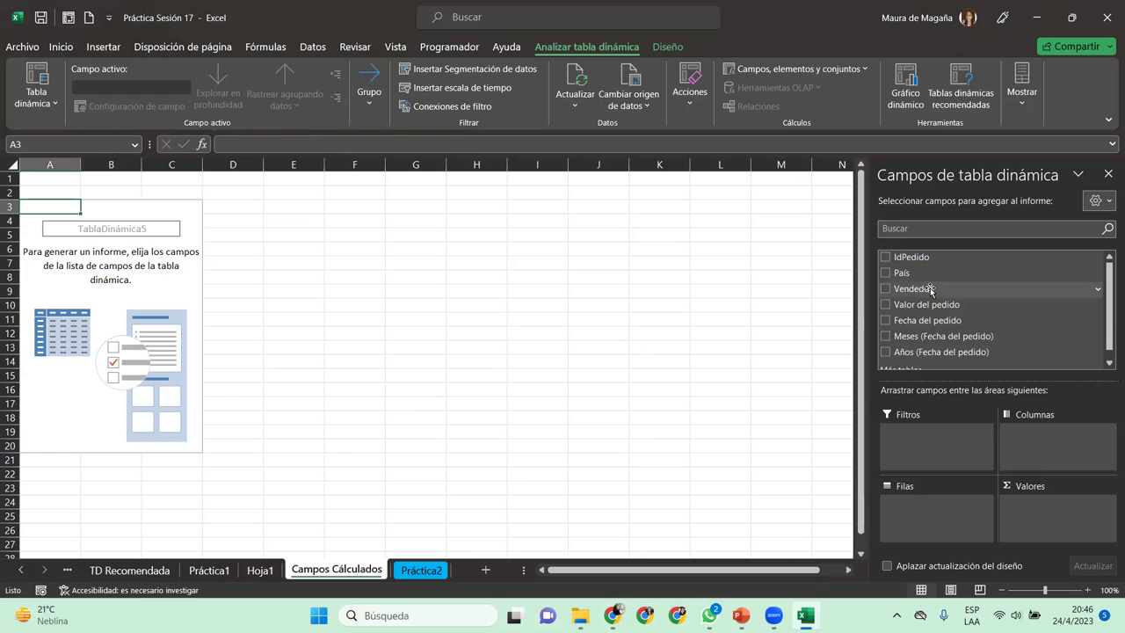
{"action": "left_click_drag", "start_coordinate": [930, 289], "coordinate": [937, 505]}
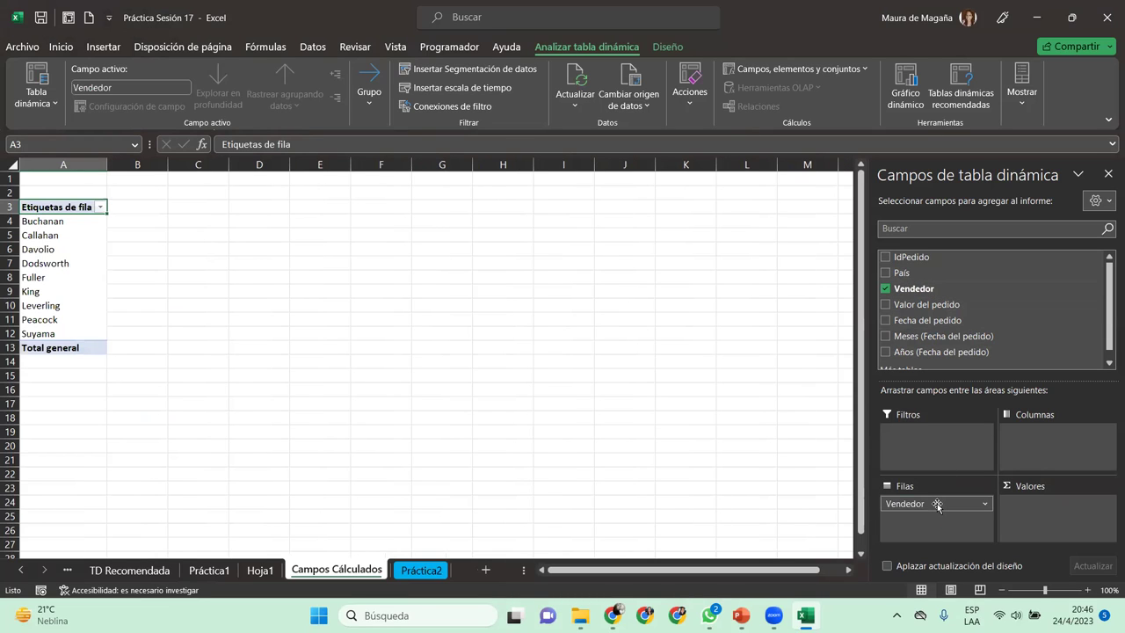
{"action": "left_click_drag", "start_coordinate": [946, 305], "coordinate": [1068, 505]}
Format Suma de Valor del pedido as Contabilidad with the $ Español (El Salvador) symbol.
{"action": "left_click", "coordinate": [1068, 504]}
{"action": "left_click", "coordinate": [1070, 489]}
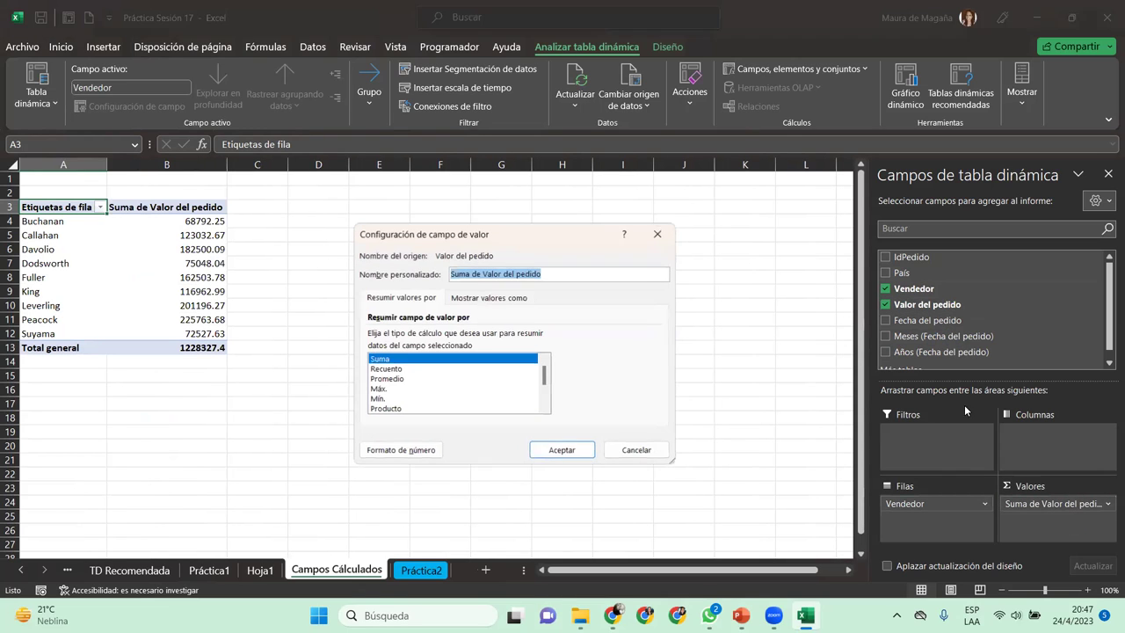
{"action": "left_click", "coordinate": [397, 450]}
{"action": "left_click", "coordinate": [358, 260]}
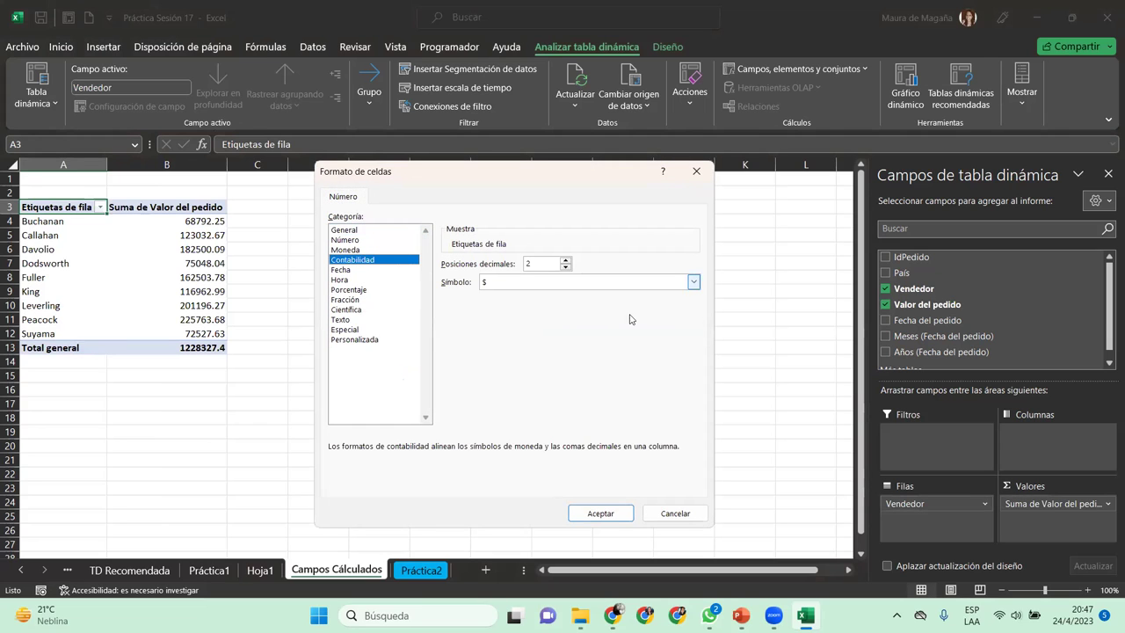
{"action": "left_click", "coordinate": [693, 282]}
{"action": "left_click", "coordinate": [695, 474]}
{"action": "left_click", "coordinate": [619, 475]}
{"action": "left_click", "coordinate": [600, 514]}
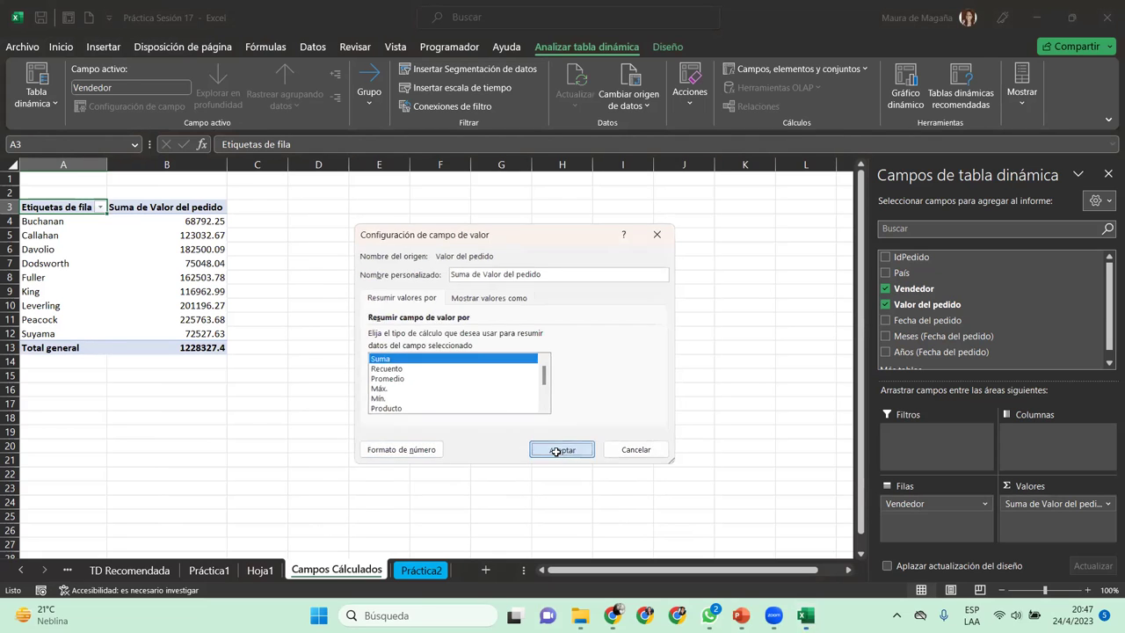
{"action": "left_click", "coordinate": [557, 451]}
{"action": "left_click", "coordinate": [138, 227]}
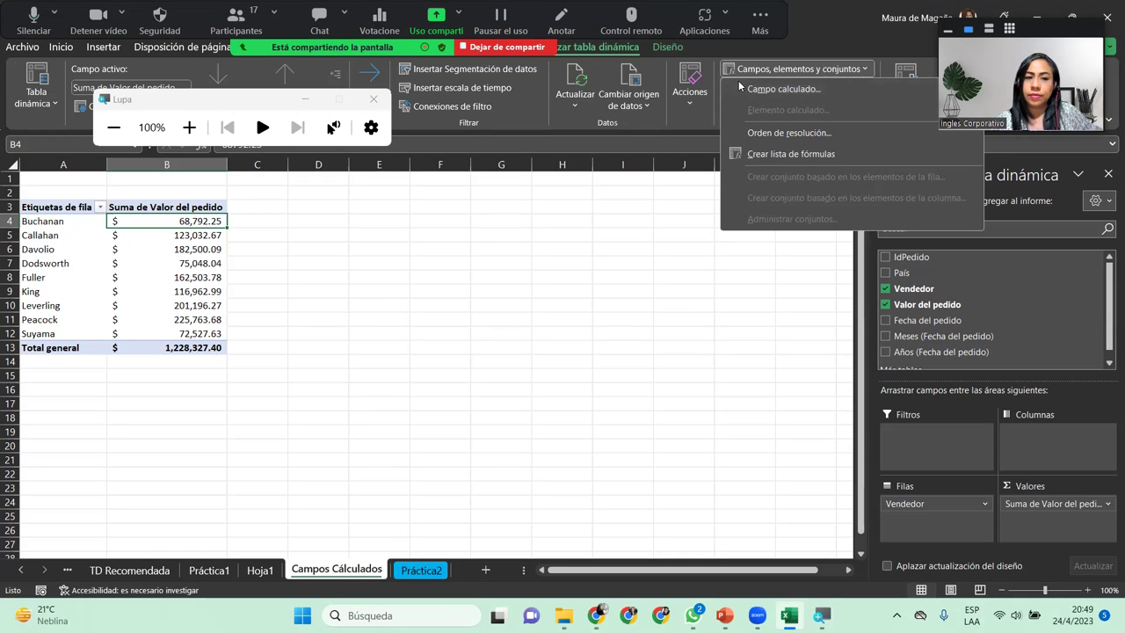
Close the magnifier and choose Campo calculado from Campos, elementos y conjuntos.
{"action": "left_click", "coordinate": [305, 102]}
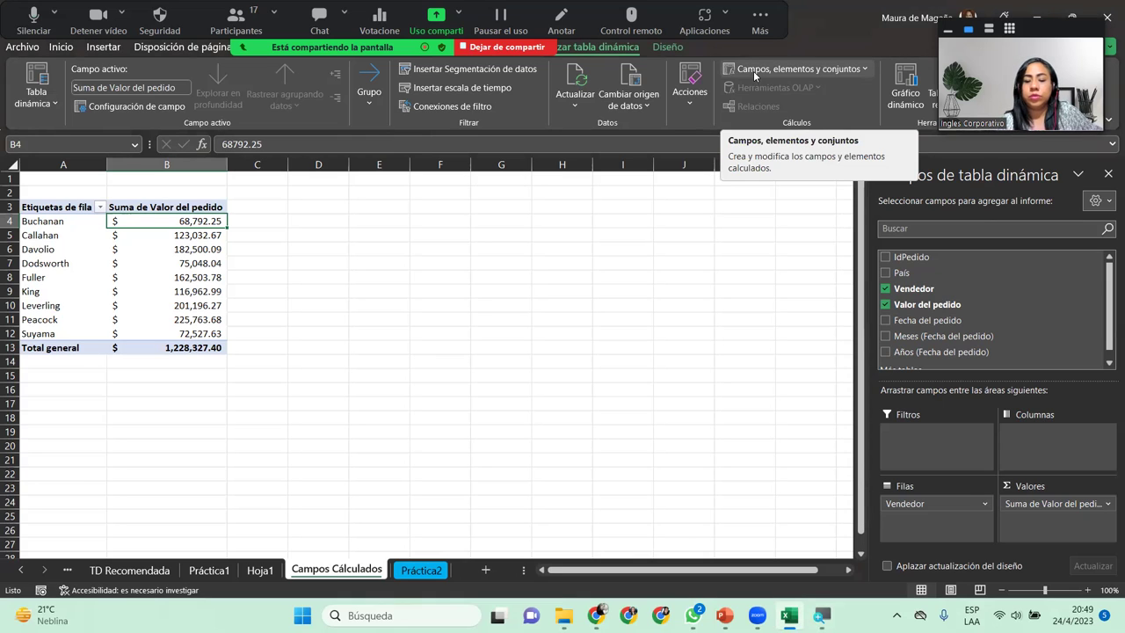
{"action": "left_click", "coordinate": [753, 72]}
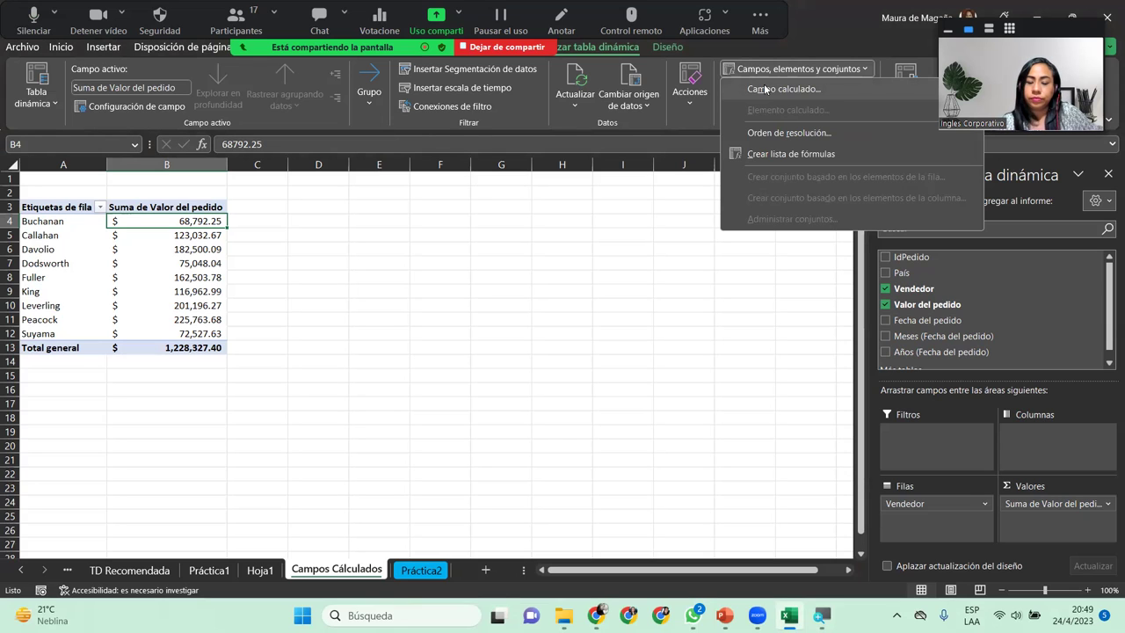
{"action": "left_click", "coordinate": [765, 89]}
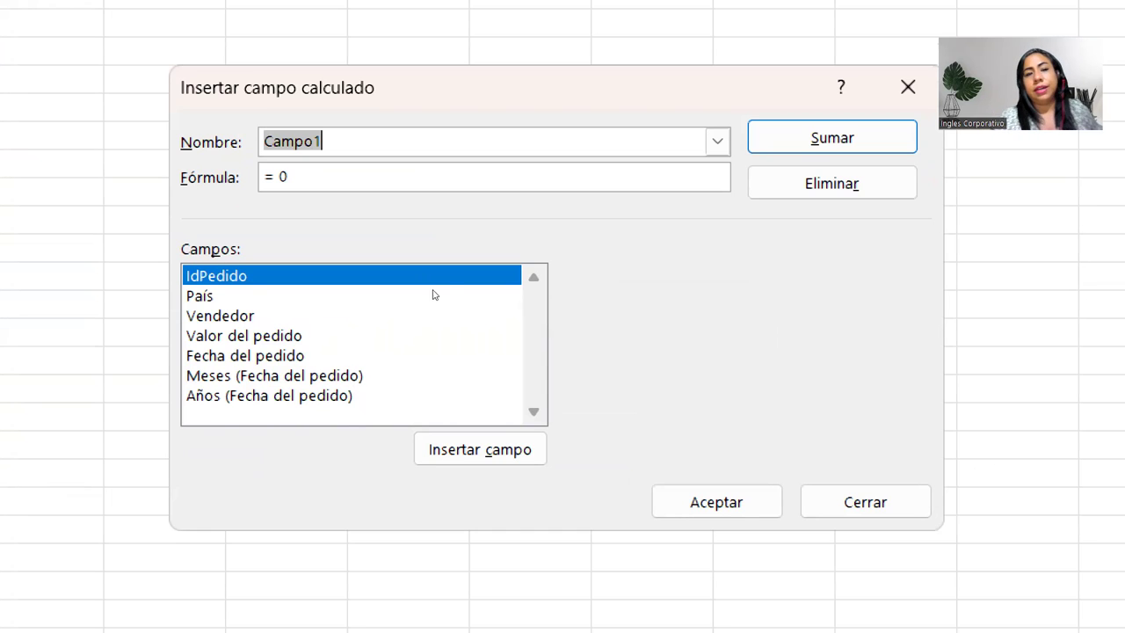
Name the calculated field Comisión and replace the default formula with 'Valor del pedido'.
{"action": "type", "text": "Co"}
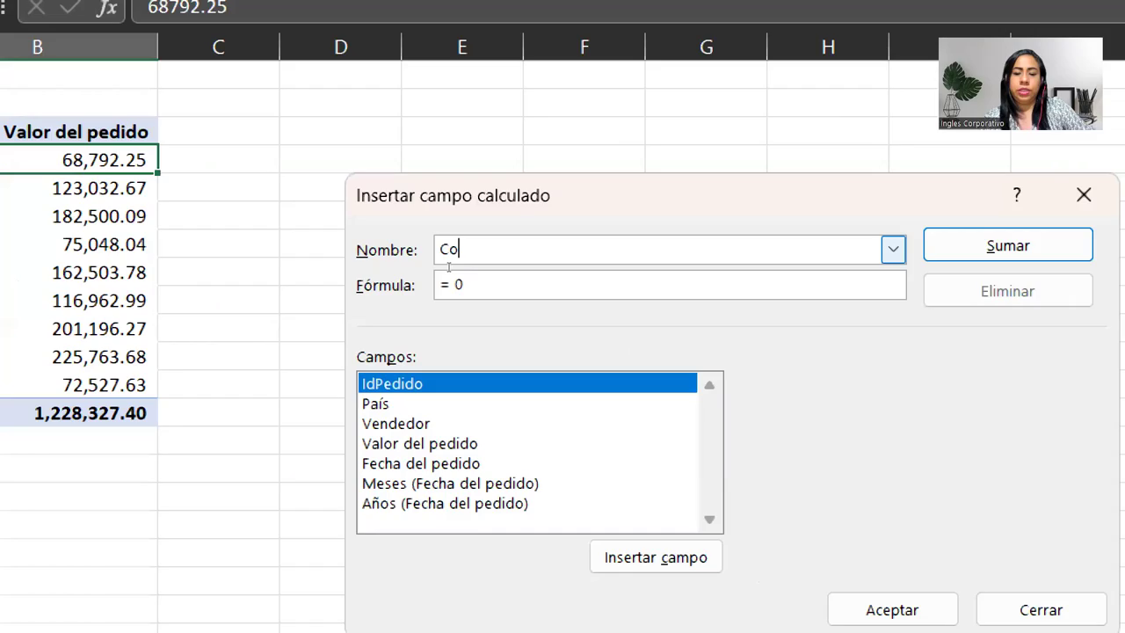
{"action": "type", "text": "misión"}
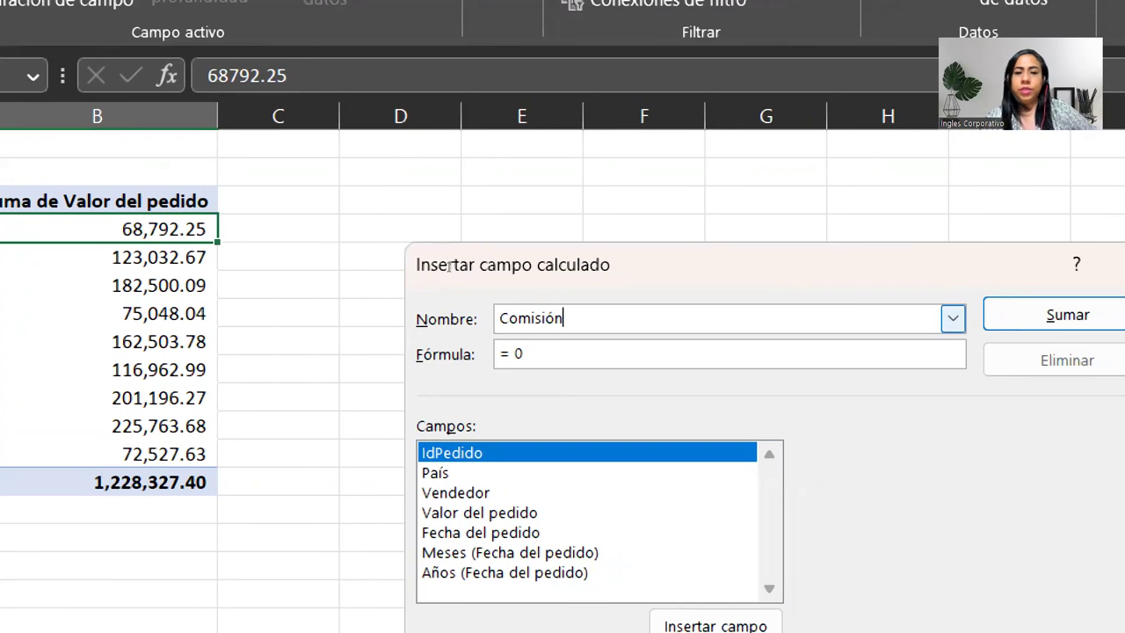
{"action": "key", "text": "Tab"}
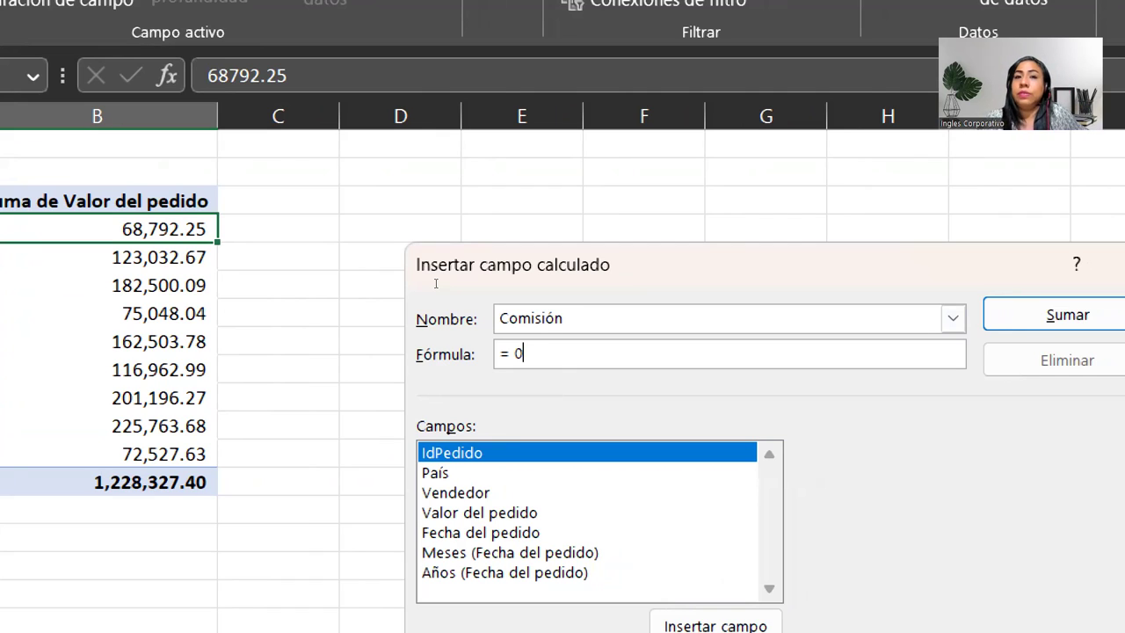
{"action": "key", "text": "BackSpace"}
{"action": "key", "text": "BackSpace"}
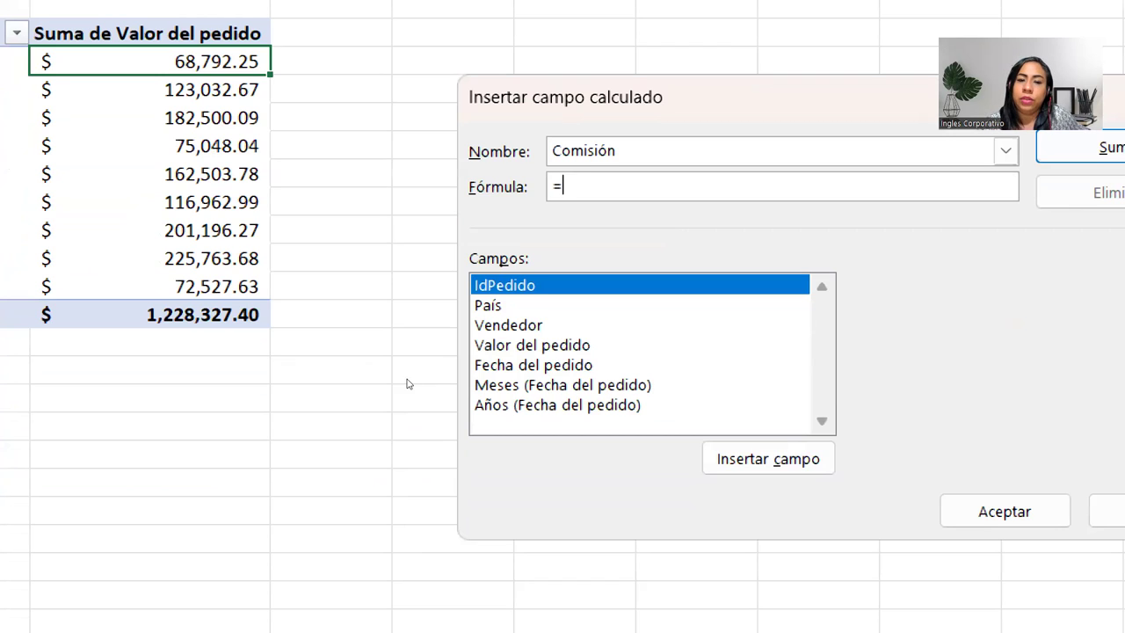
{"action": "key", "text": "Tab"}
{"action": "key", "text": "Down"}
{"action": "key", "text": "Down"}
{"action": "key", "text": "Down"}
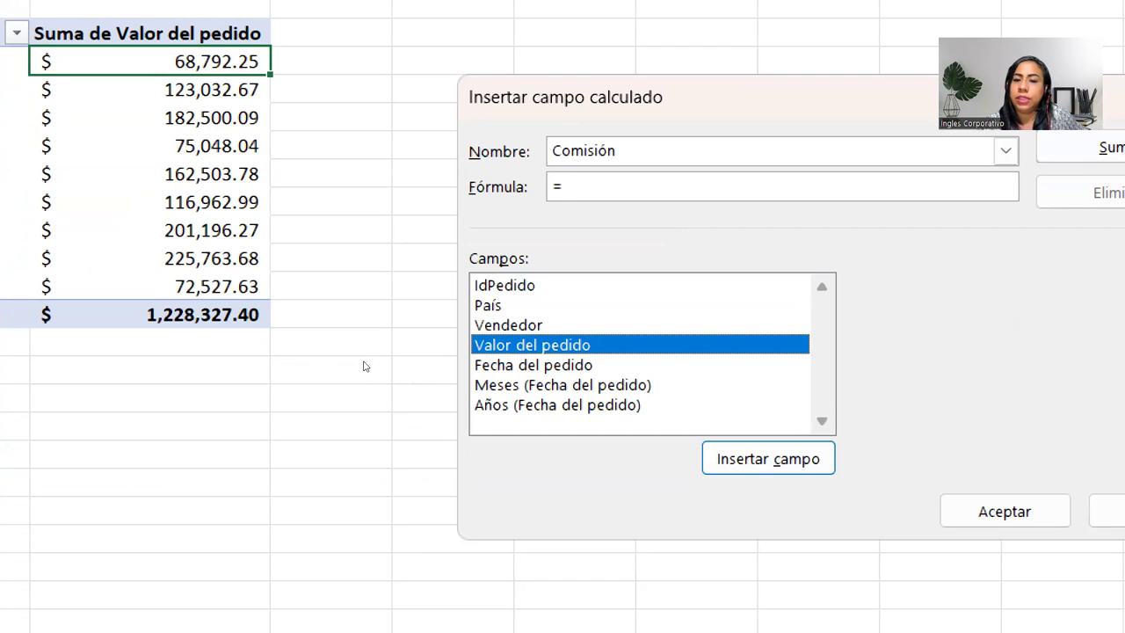
{"action": "key", "text": "Return"}
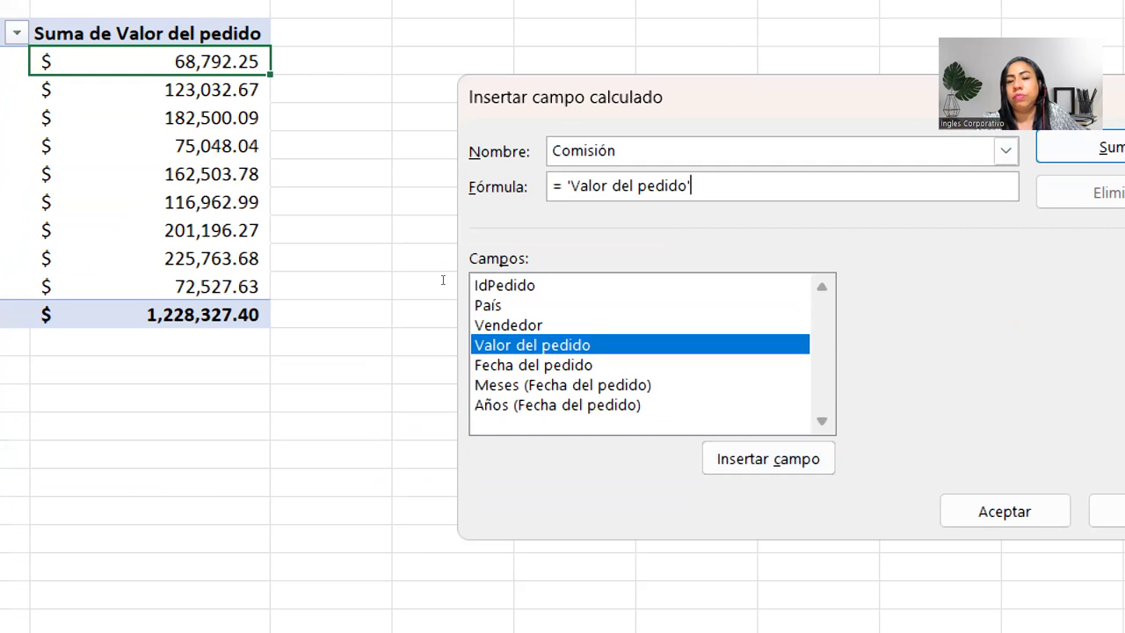
Multiply the field by 3%, settling on *3% after trying 0.03.
{"action": "type", "text": "*"}
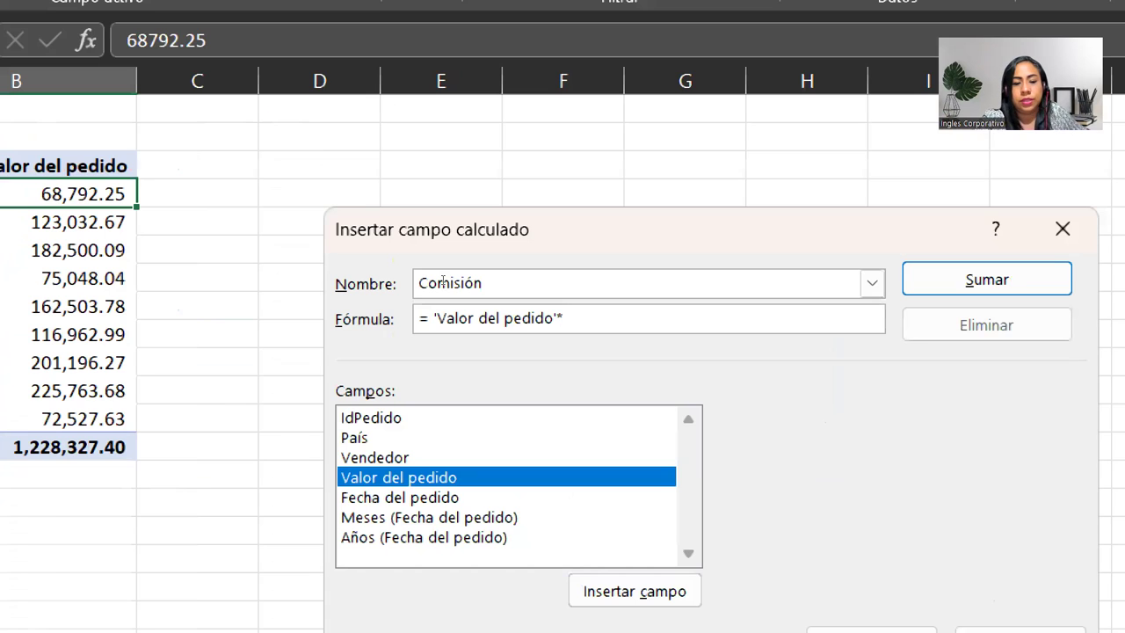
{"action": "type", "text": "3%"}
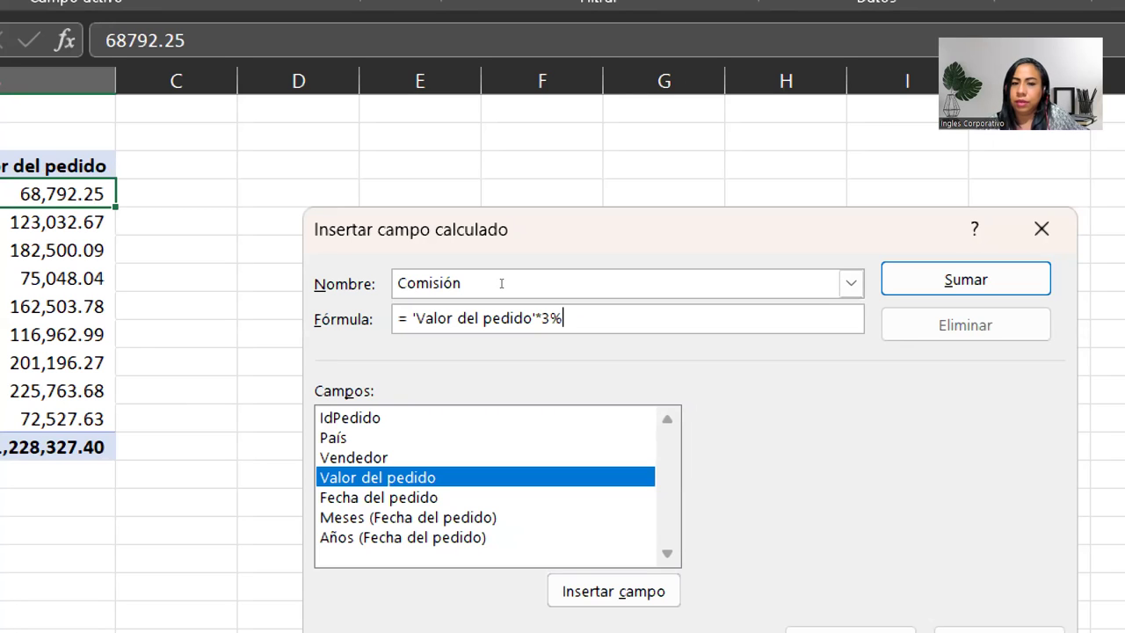
{"action": "key", "text": "BackSpace"}
{"action": "key", "text": "BackSpace"}
{"action": "type", "text": "0.03"}
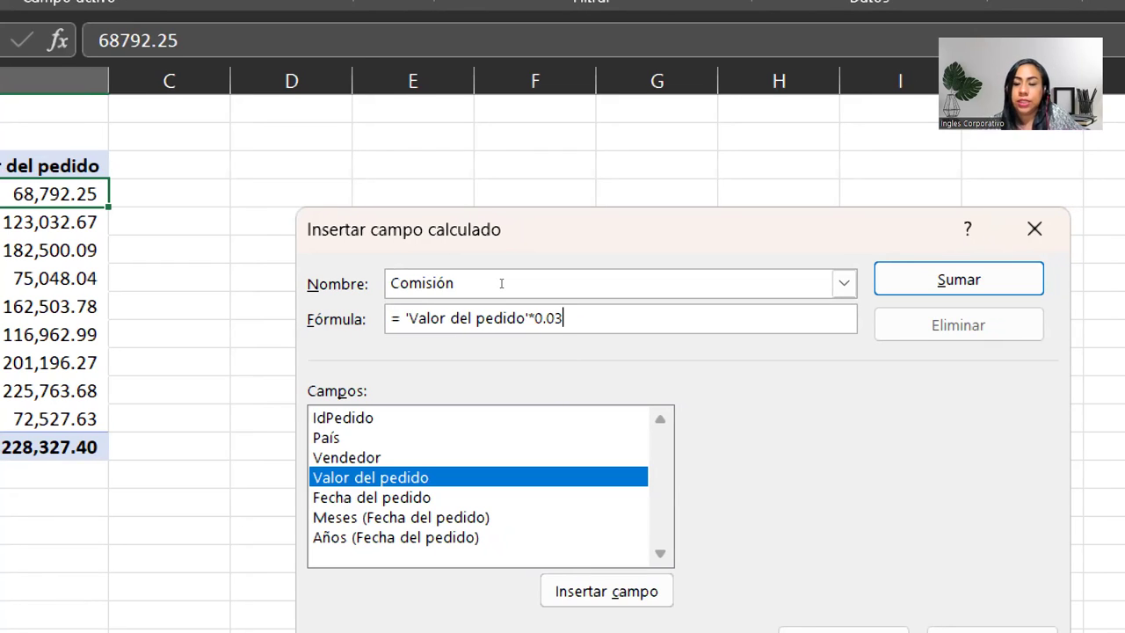
{"action": "key", "text": "BackSpace"}
{"action": "key", "text": "BackSpace"}
{"action": "key", "text": "BackSpace"}
{"action": "key", "text": "BackSpace"}
{"action": "type", "text": "4"}
{"action": "key", "text": "BackSpace"}
{"action": "type", "text": "3%"}
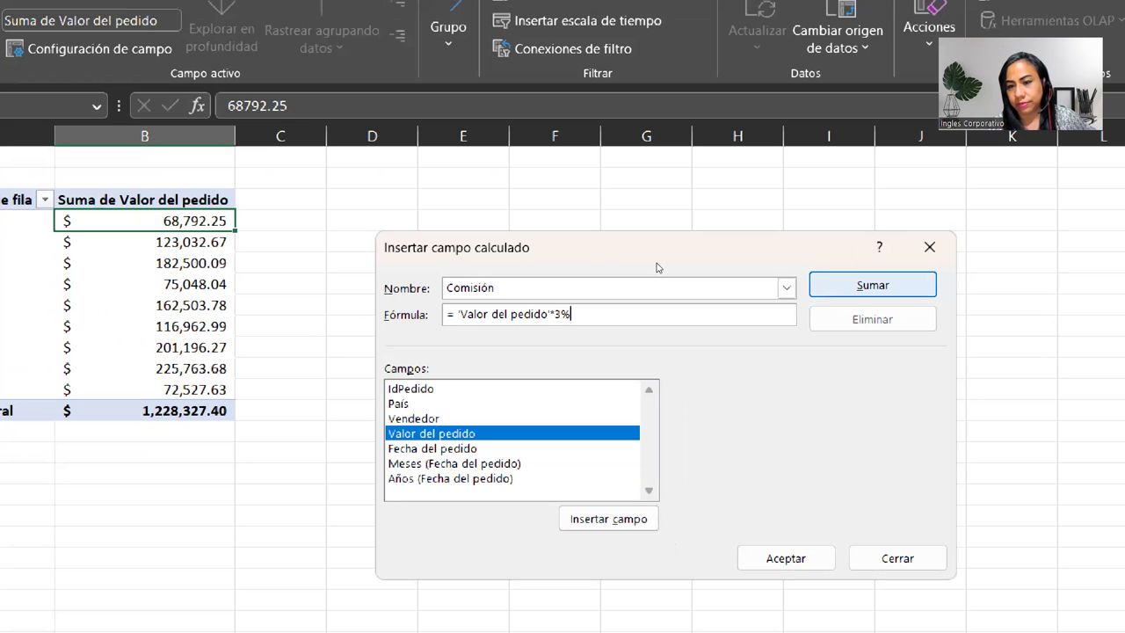
Add Comisión to the pivot as Suma de Comisión (total $ 36,849.82), then select cell C4.
{"action": "key", "text": "Return"}
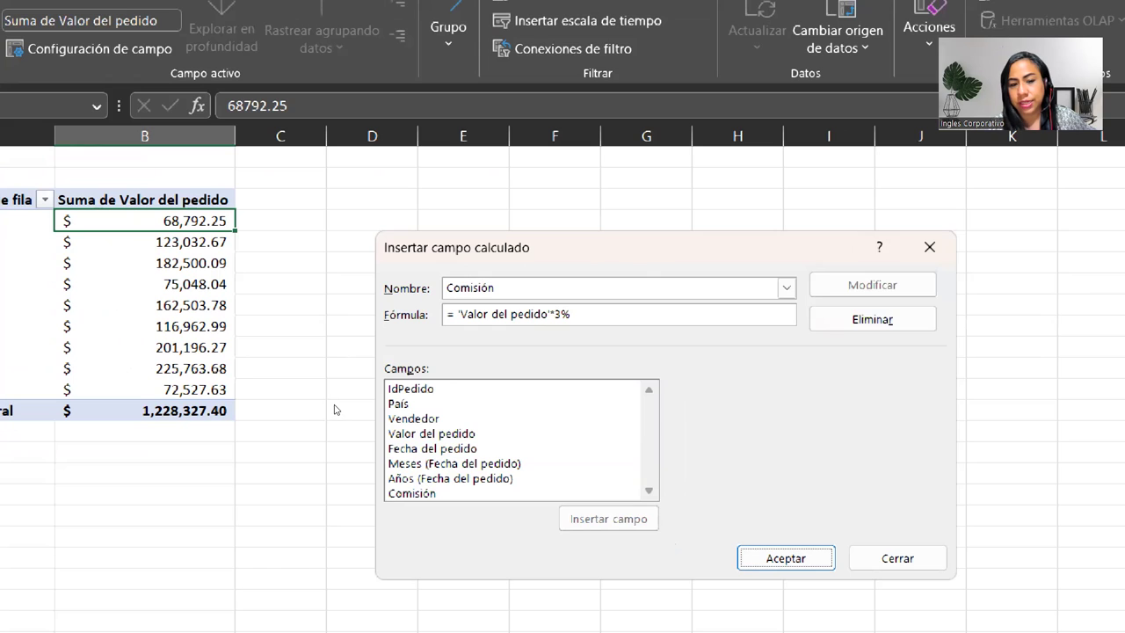
{"action": "key", "text": "Tab"}
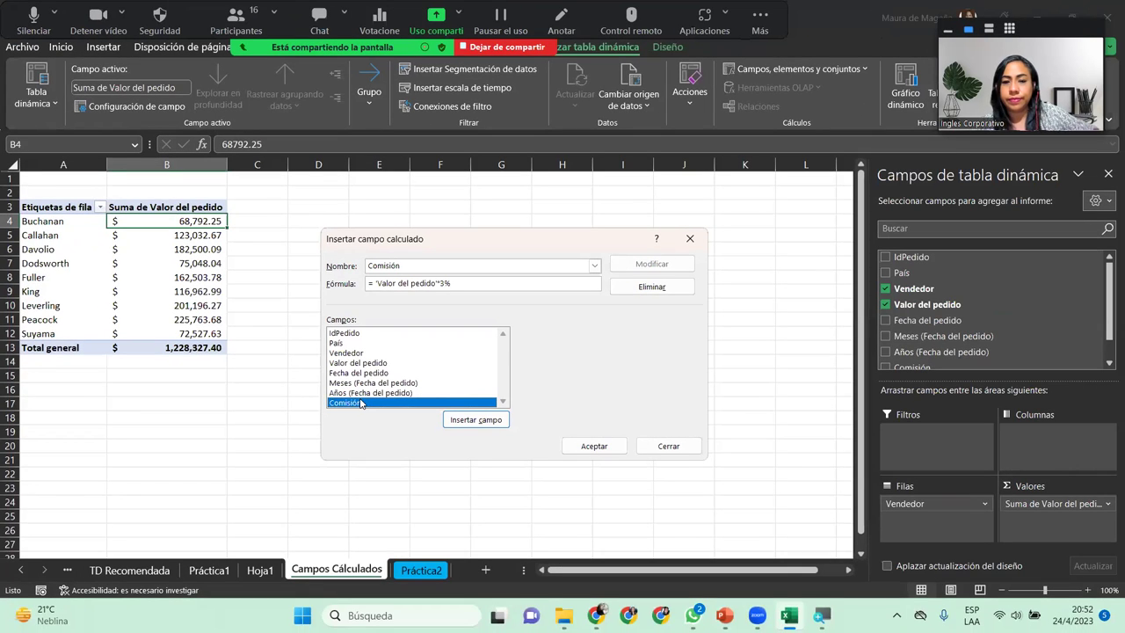
{"action": "left_click", "coordinate": [561, 446]}
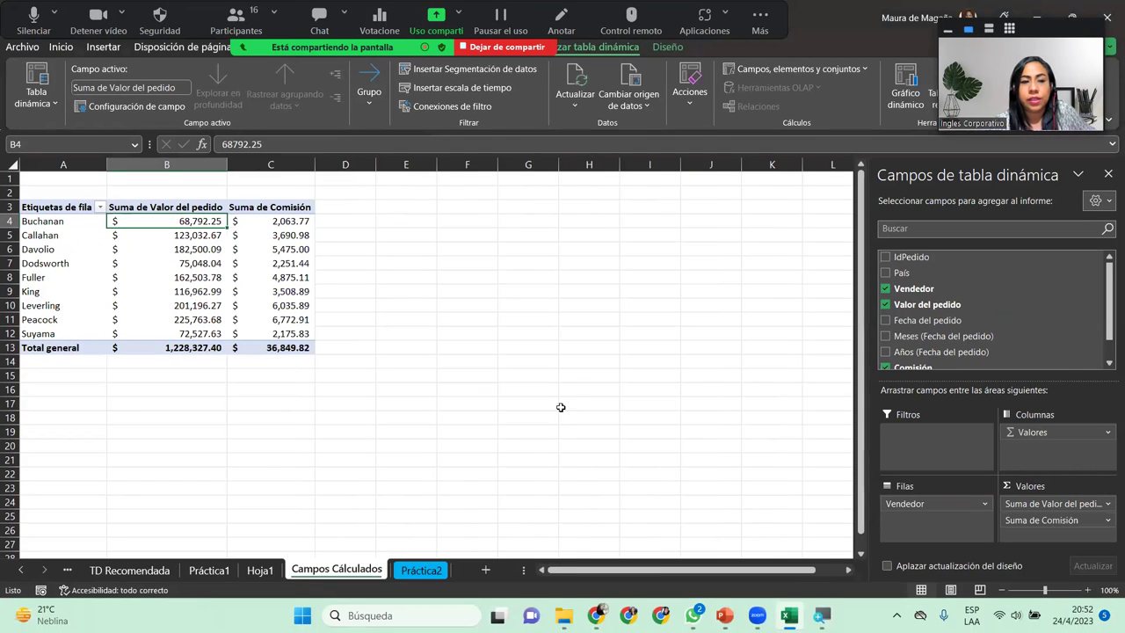
{"action": "left_click", "coordinate": [285, 223]}
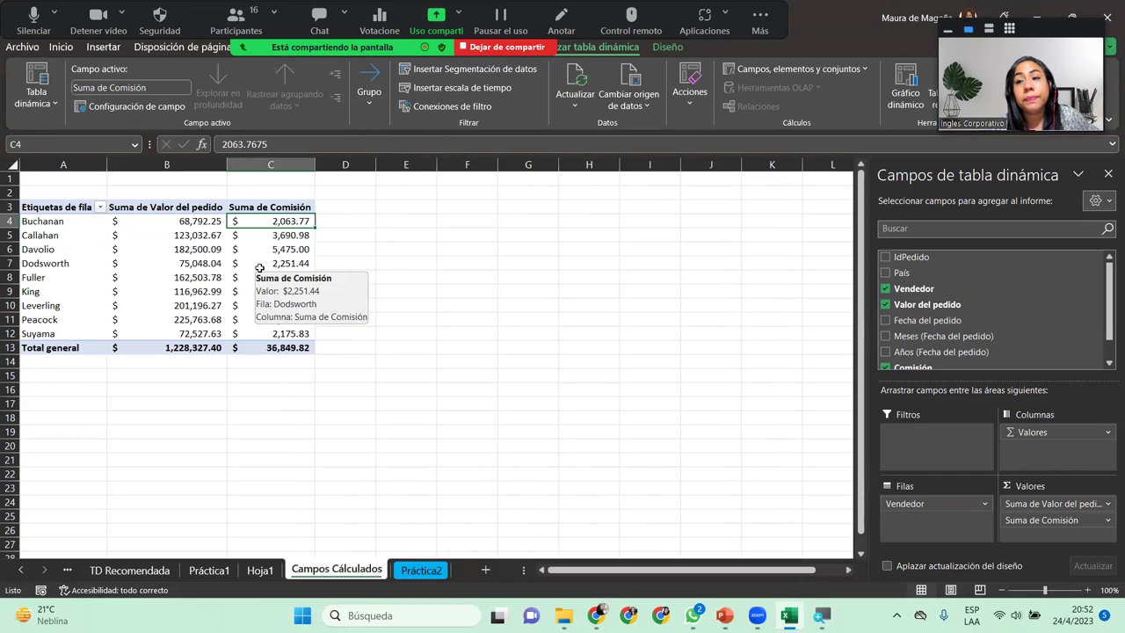
{"action": "left_click", "coordinate": [403, 569]}
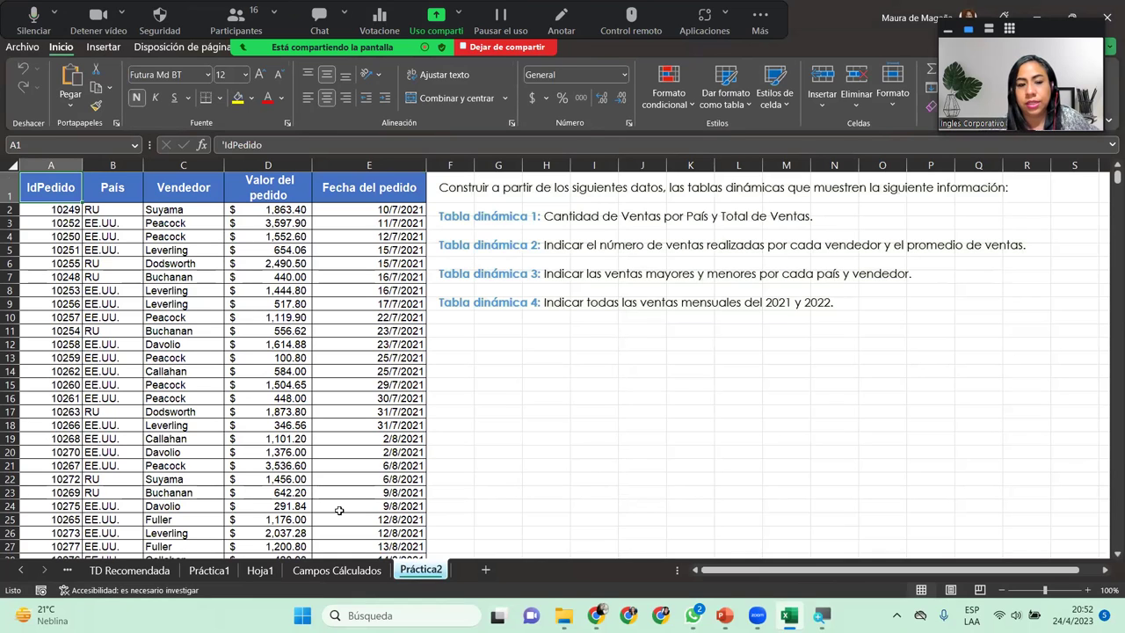
{"action": "left_click", "coordinate": [340, 570]}
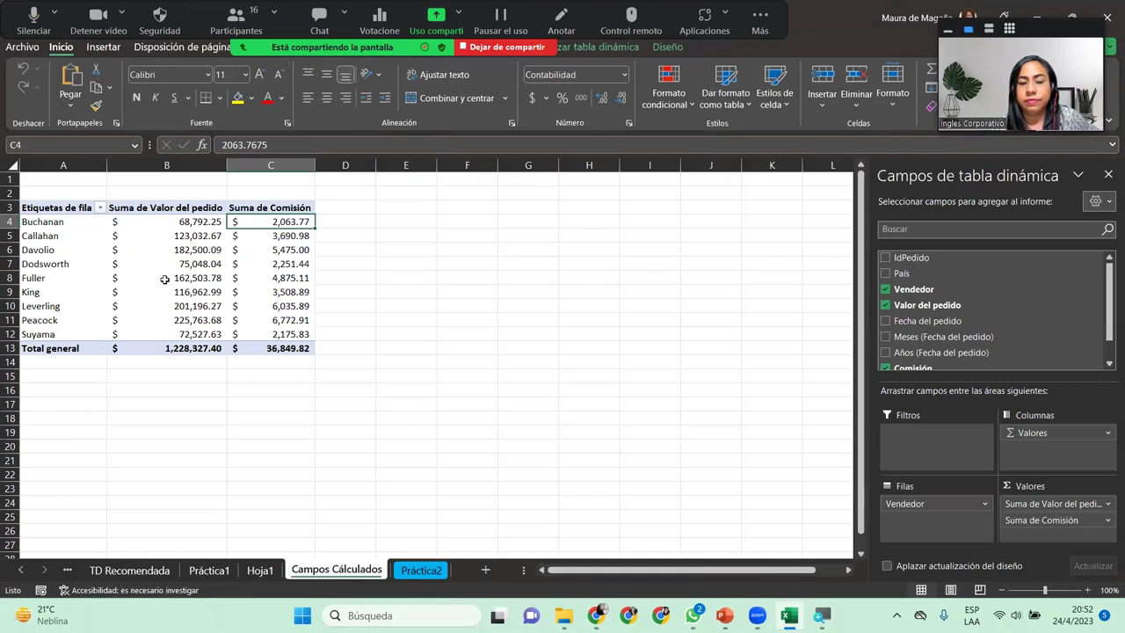
{"action": "mouse_move", "coordinate": [45, 263]}
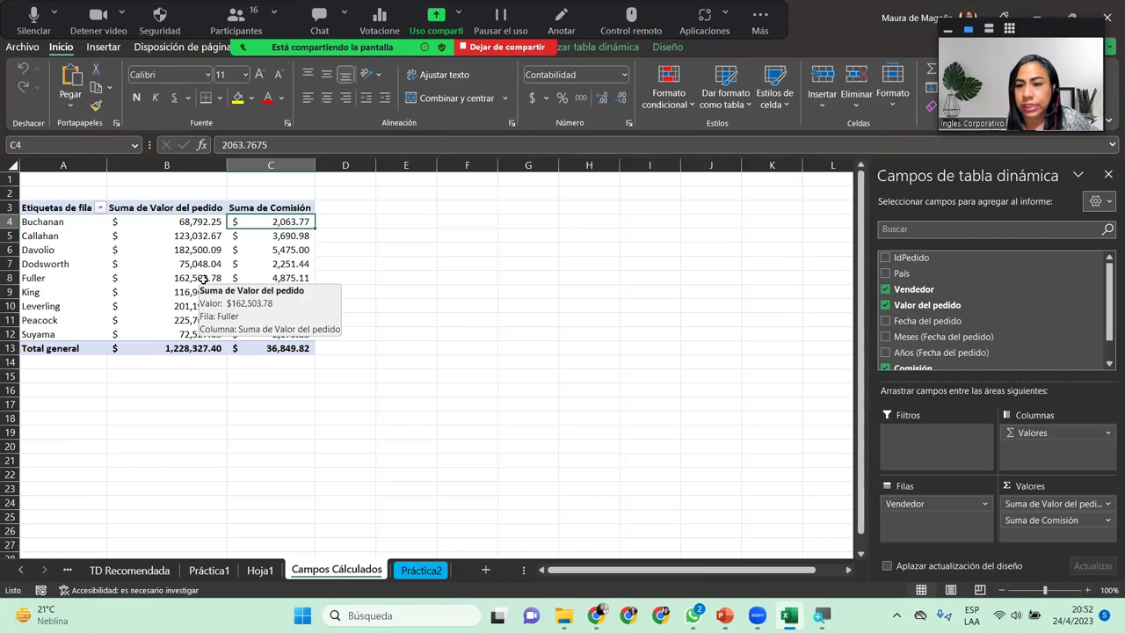
{"action": "left_click", "coordinate": [54, 264]}
{"action": "mouse_move", "coordinate": [167, 334]}
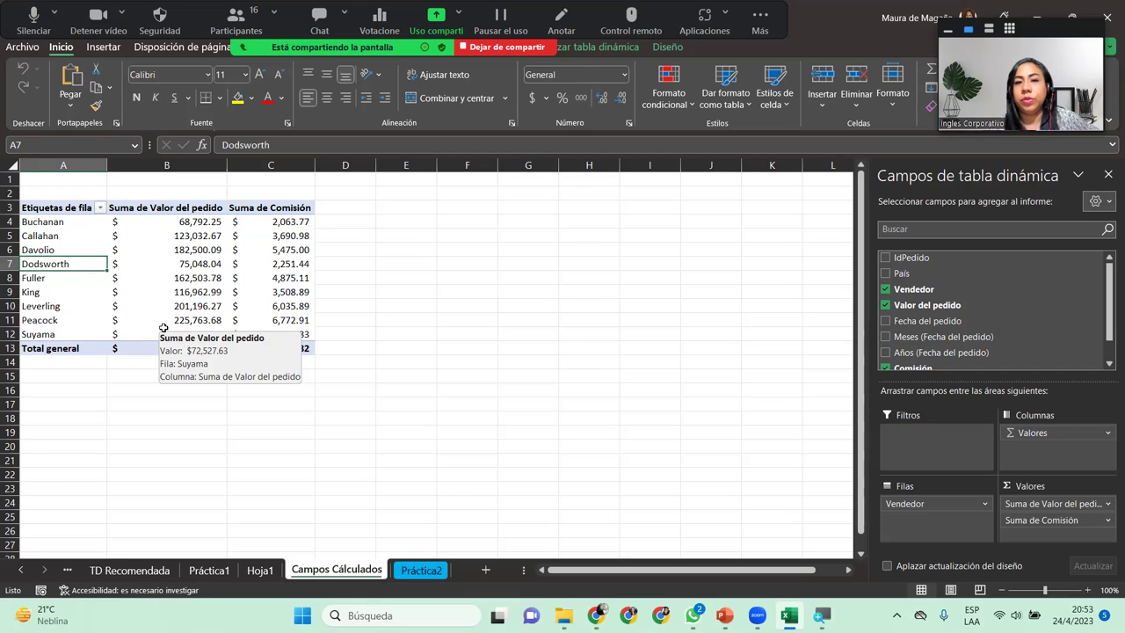
{"action": "key", "text": "alt+j"}
{"action": "key", "text": "t"}
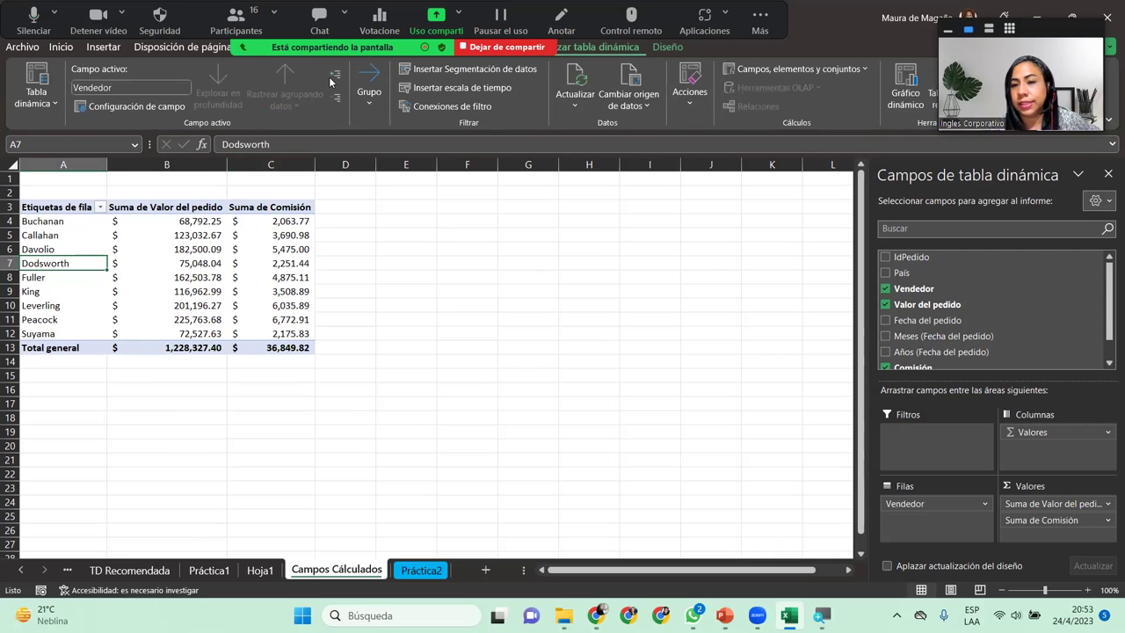
Reopen Insertar campo calculado and expand the Nombre list to show Comisión.
{"action": "left_click", "coordinate": [766, 68]}
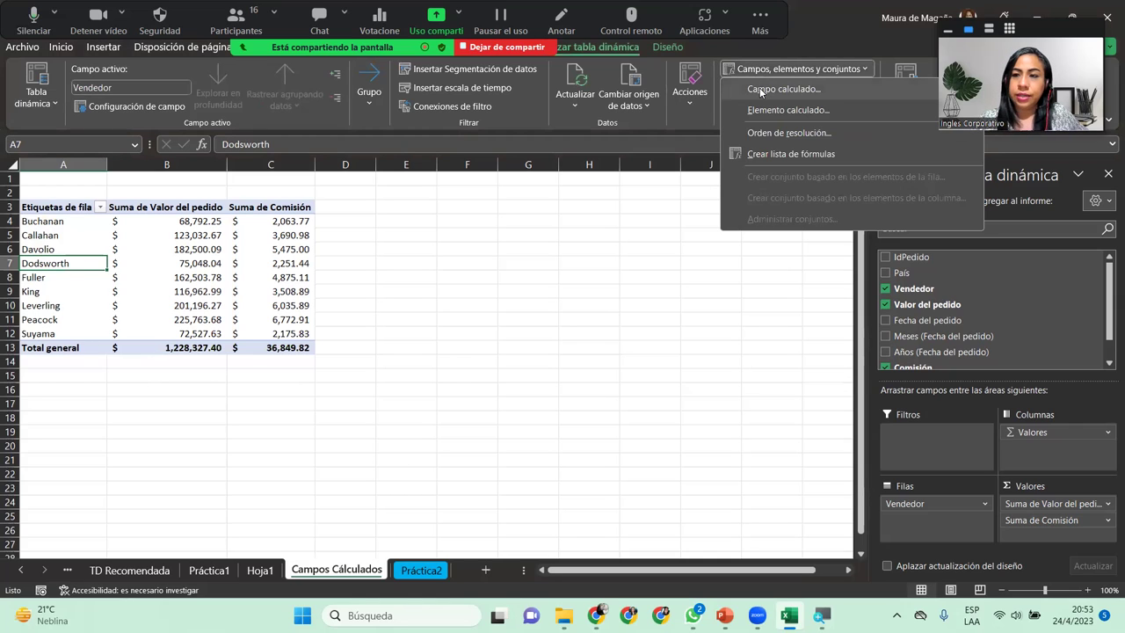
{"action": "left_click", "coordinate": [760, 88]}
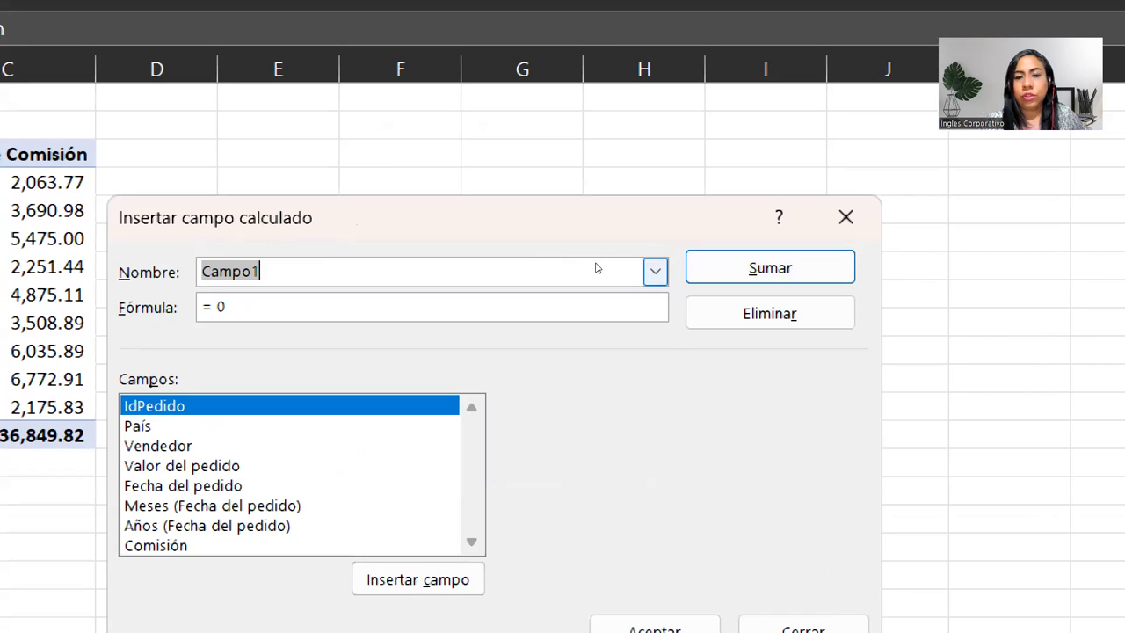
{"action": "left_click", "coordinate": [594, 267]}
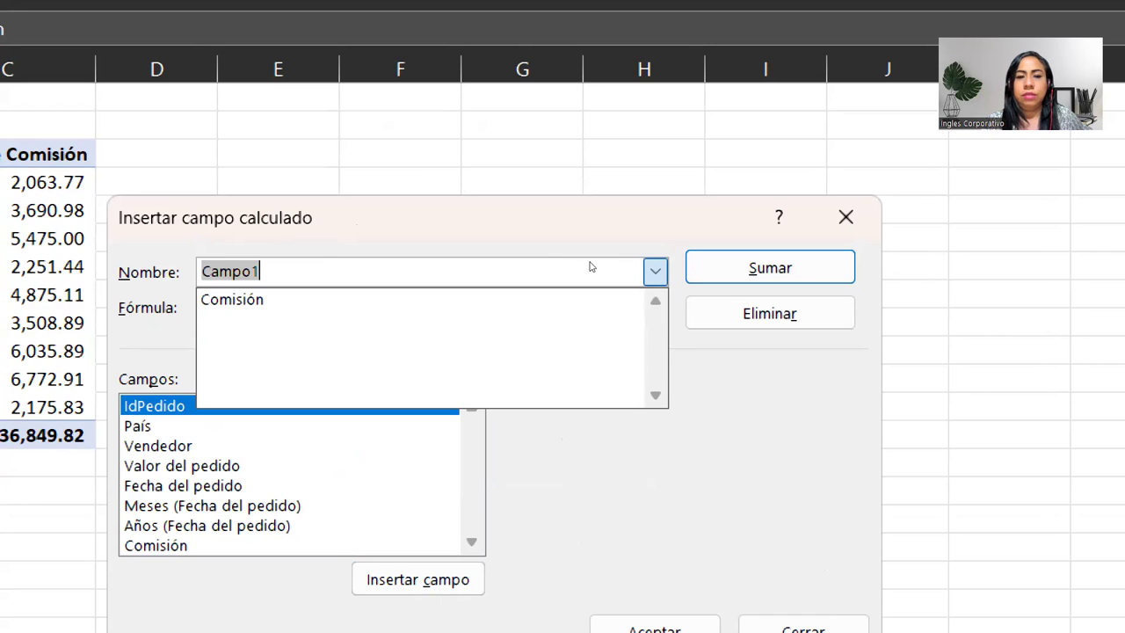
Change Comisión's formula to 'Valor del pedido'*5%, raising the commission total to $ 61,416.37.
{"action": "left_click", "coordinate": [515, 283]}
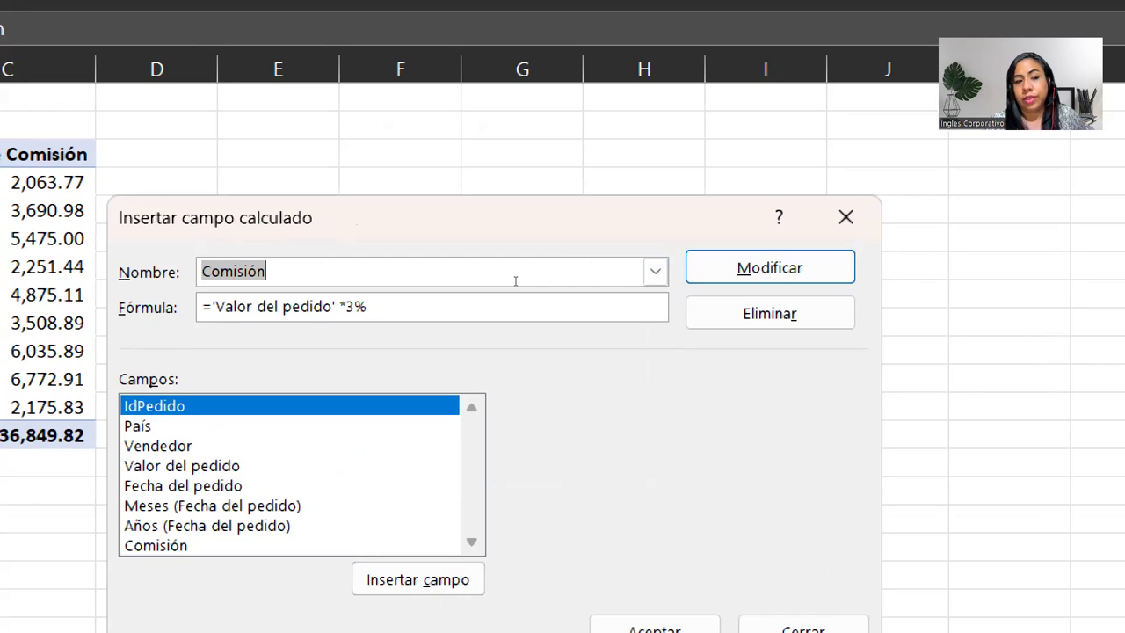
{"action": "left_click", "coordinate": [438, 275]}
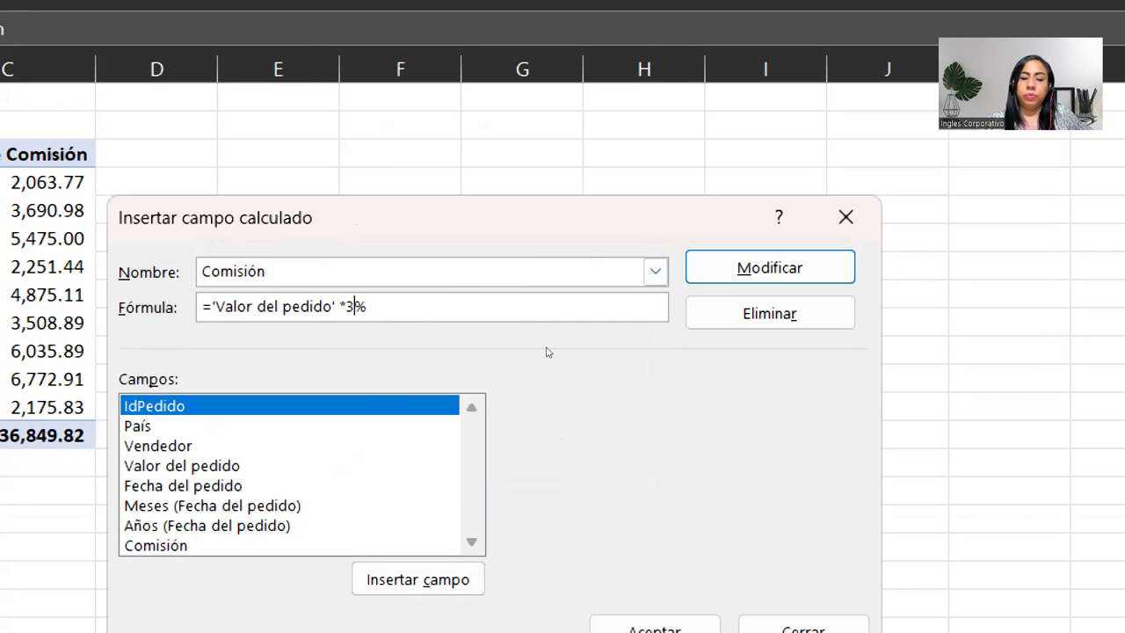
{"action": "key", "text": "BackSpace"}
{"action": "type", "text": "5"}
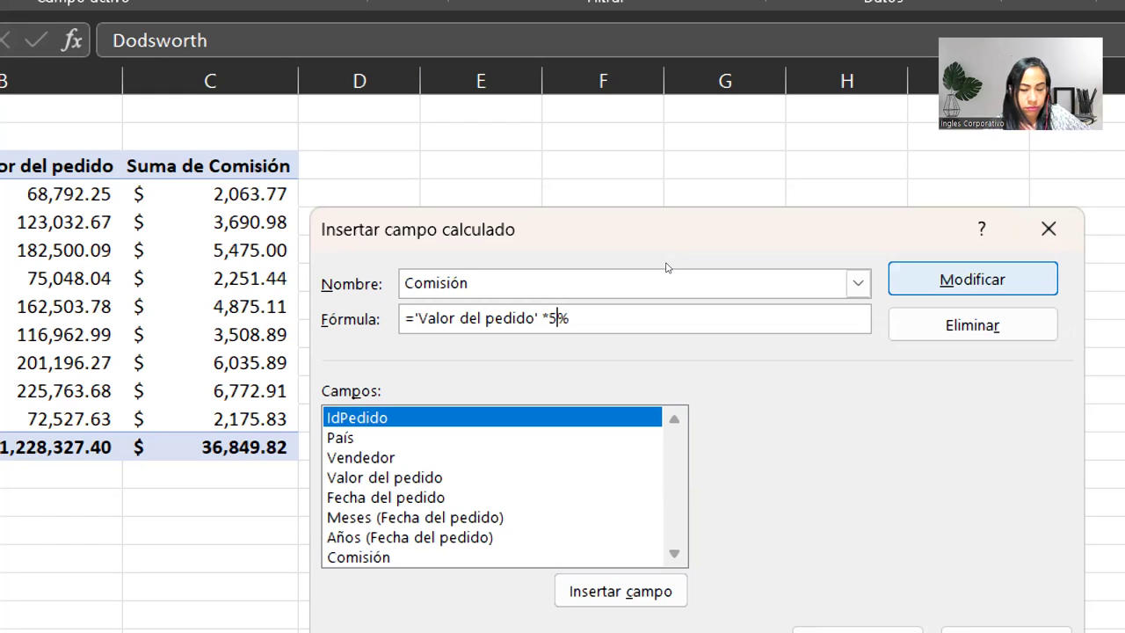
{"action": "key", "text": "Return"}
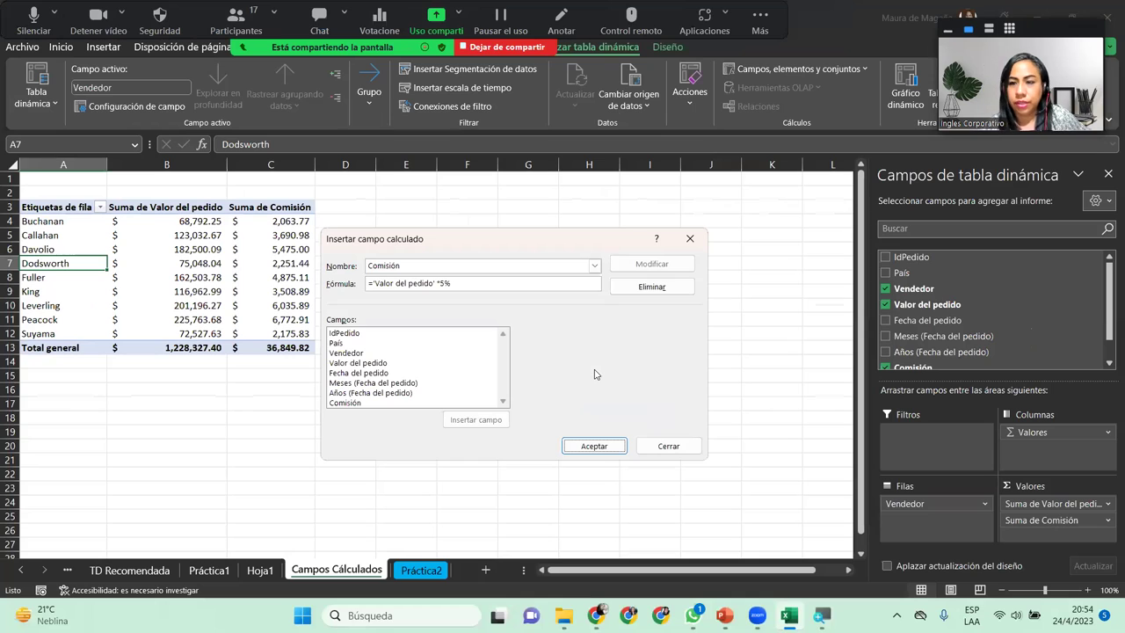
{"action": "left_click", "coordinate": [593, 446]}
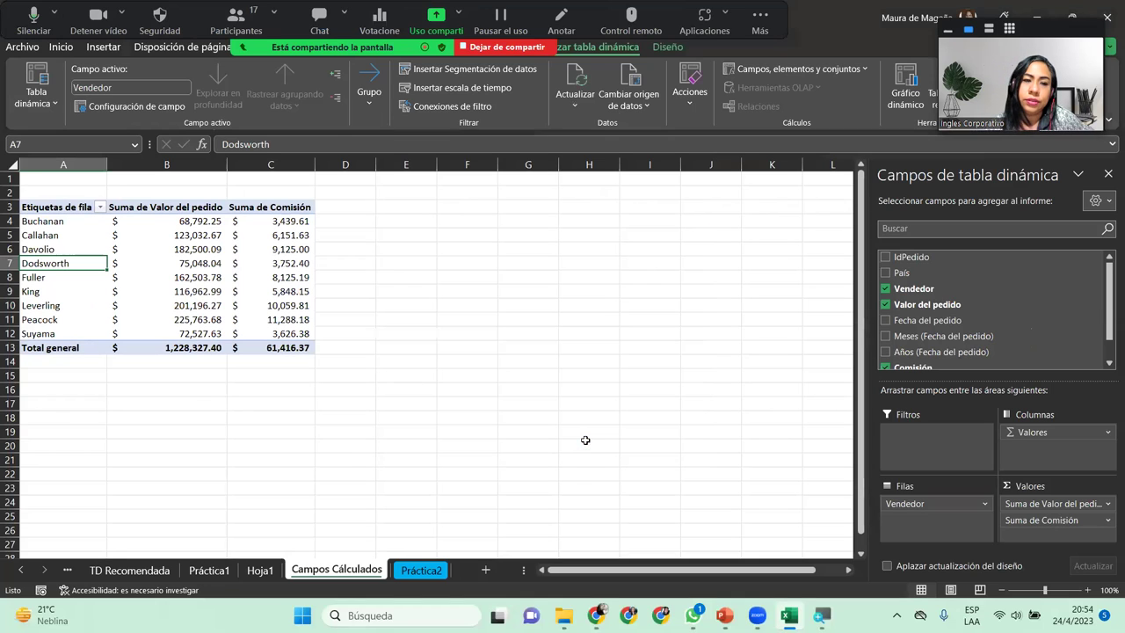
{"action": "left_click", "coordinate": [281, 223]}
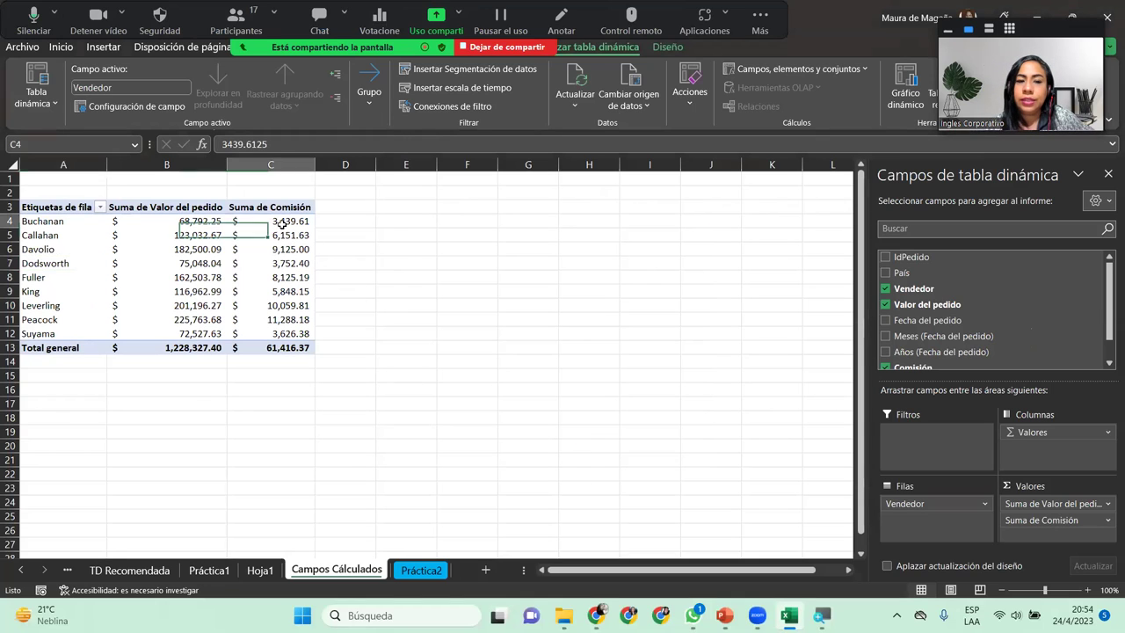
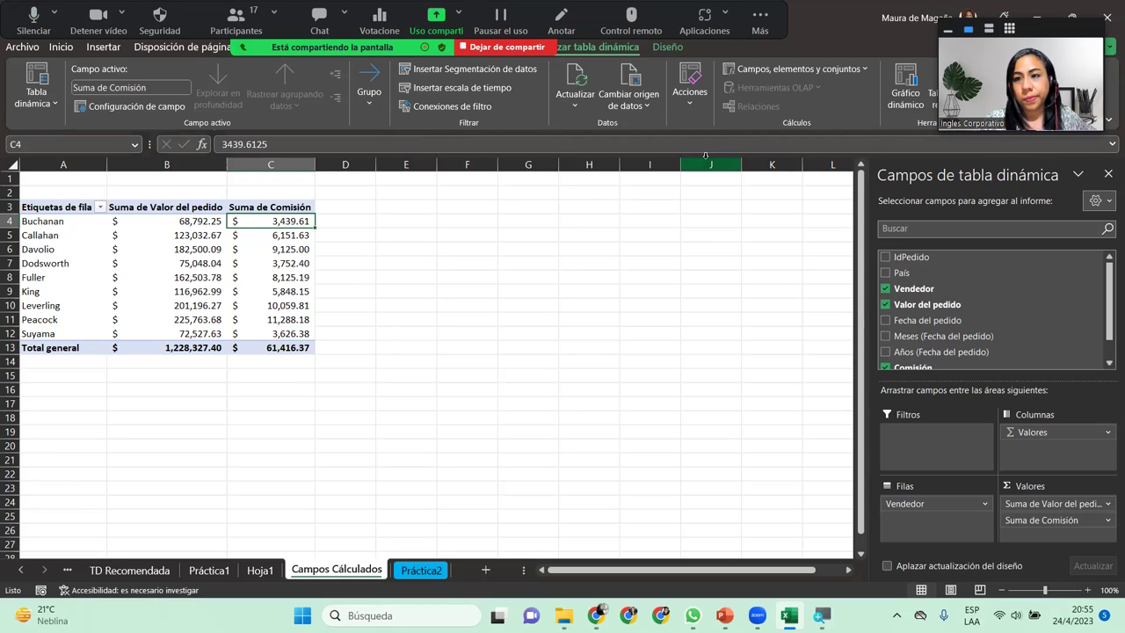
Open the Insert Calculated Field dialog from Campos, elementos y conjuntos > Campo calculado.
{"action": "left_click", "coordinate": [820, 72]}
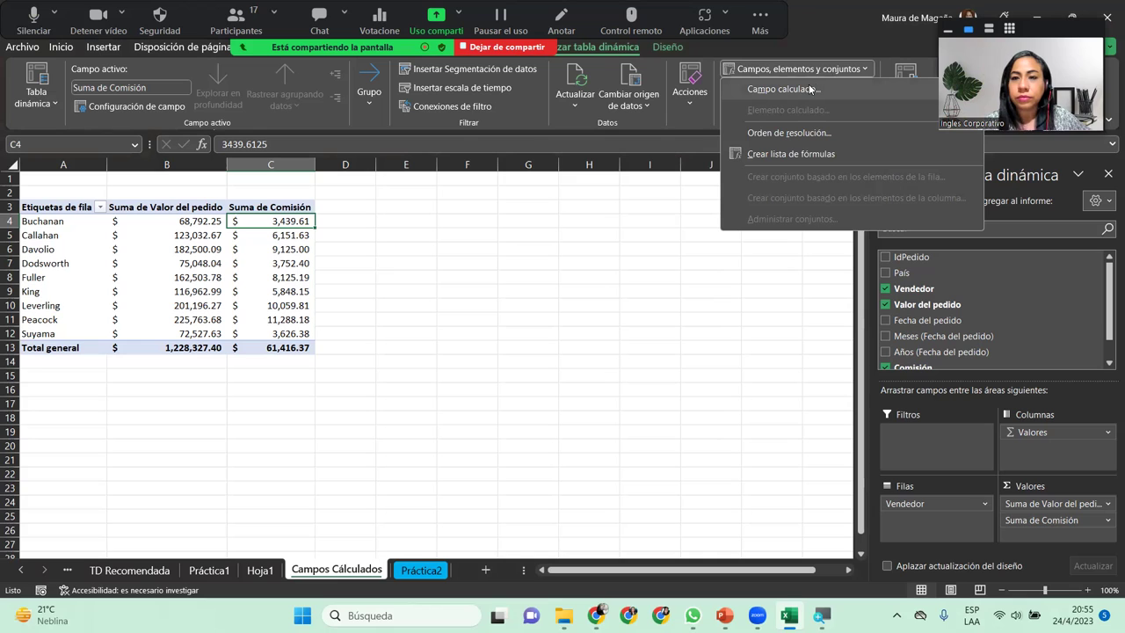
{"action": "left_click", "coordinate": [809, 89]}
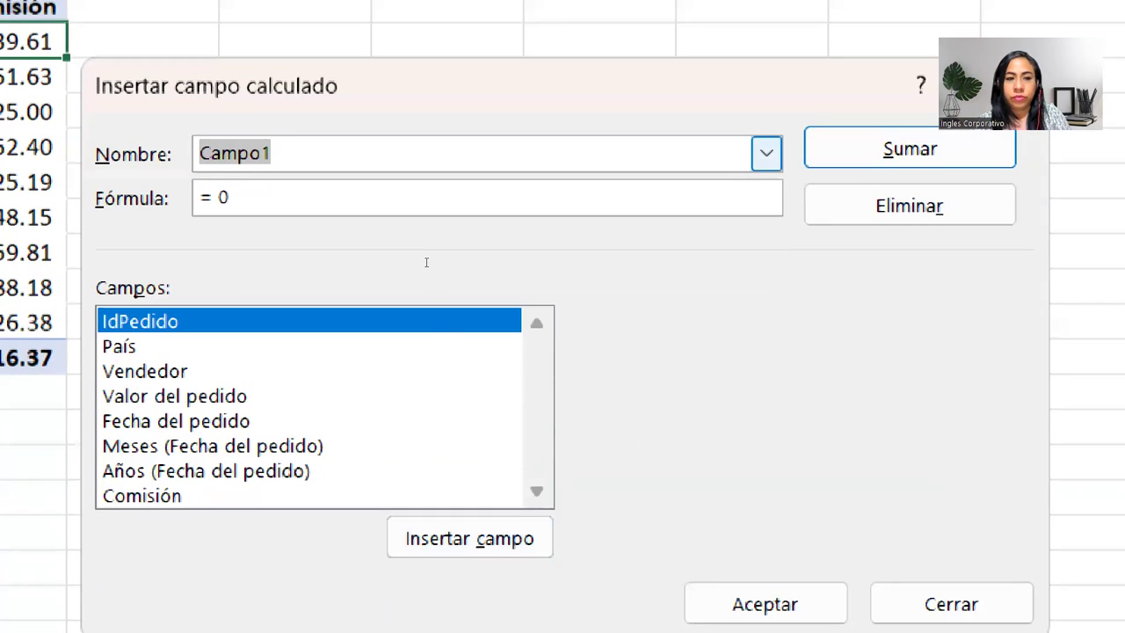
Define calculated field 'Ingreso Total' with formula ='Valor del pedido'- Comisión and add it.
{"action": "type", "text": "In"}
{"action": "type", "text": "gr"}
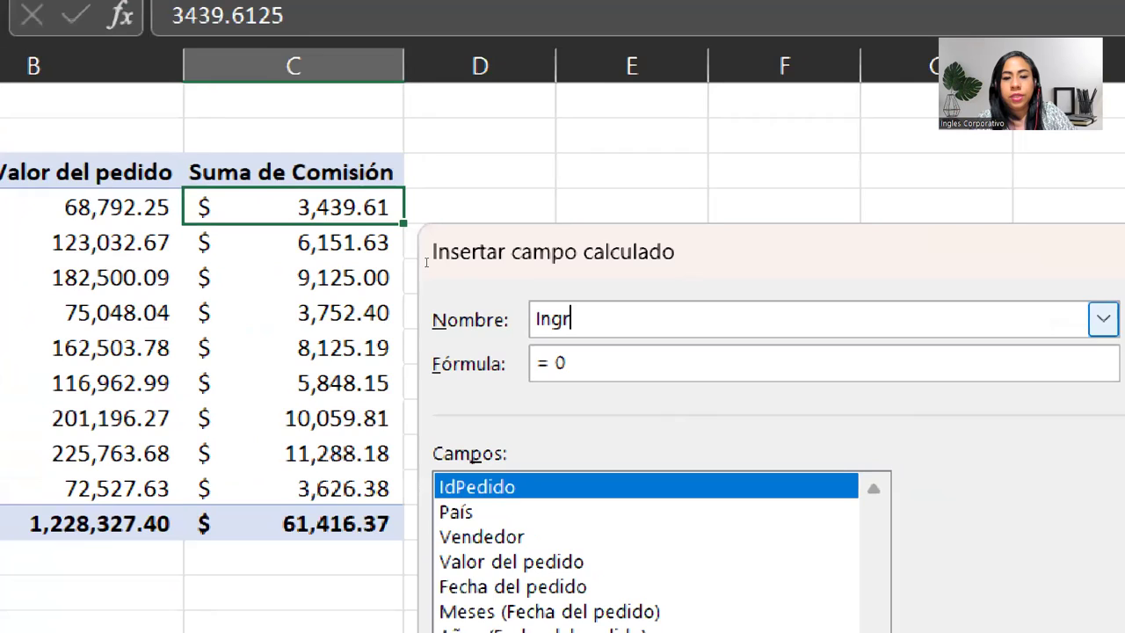
{"action": "type", "text": "eso Total"}
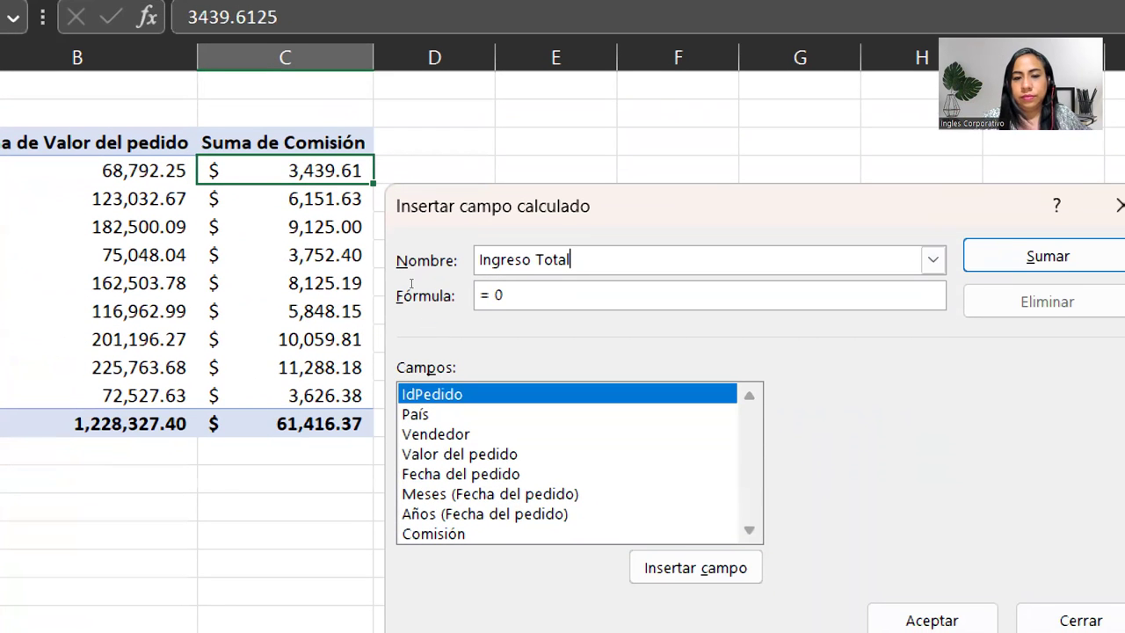
{"action": "key", "text": "Tab"}
{"action": "key", "text": "BackSpace"}
{"action": "key", "text": "BackSpace"}
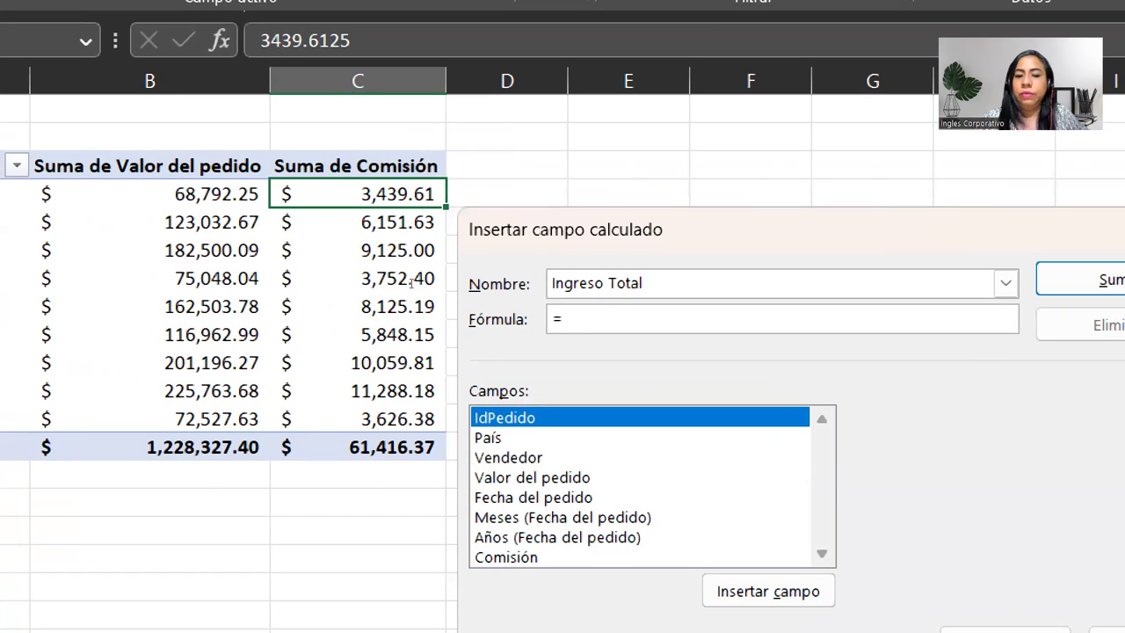
{"action": "key", "text": "alt+p"}
{"action": "key", "text": "Down"}
{"action": "key", "text": "Down"}
{"action": "key", "text": "Down"}
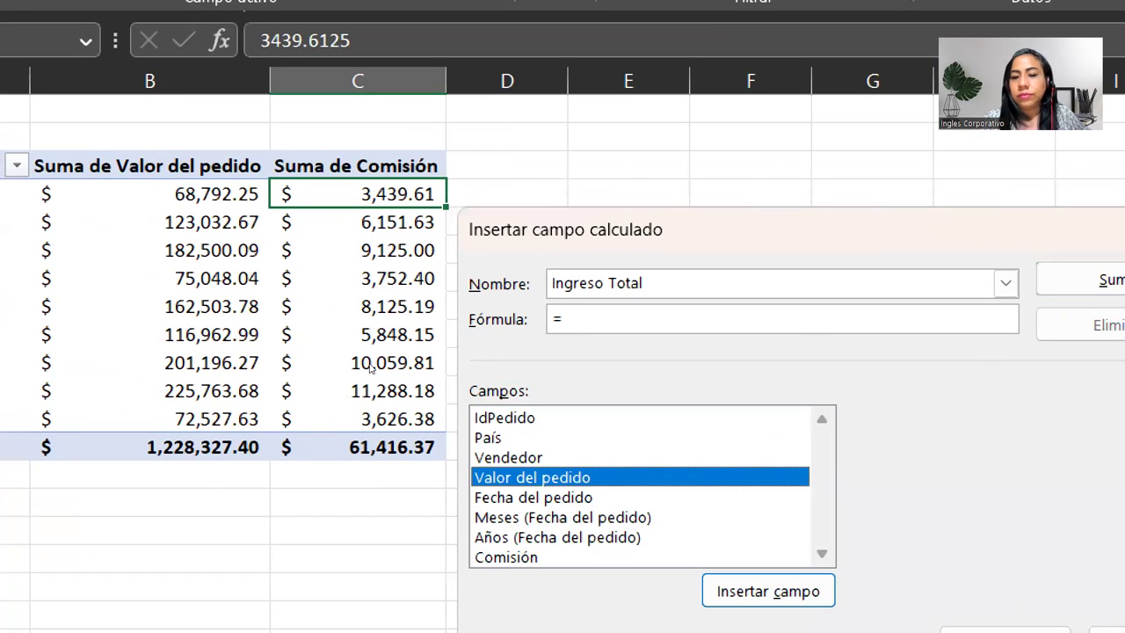
{"action": "key", "text": "Return"}
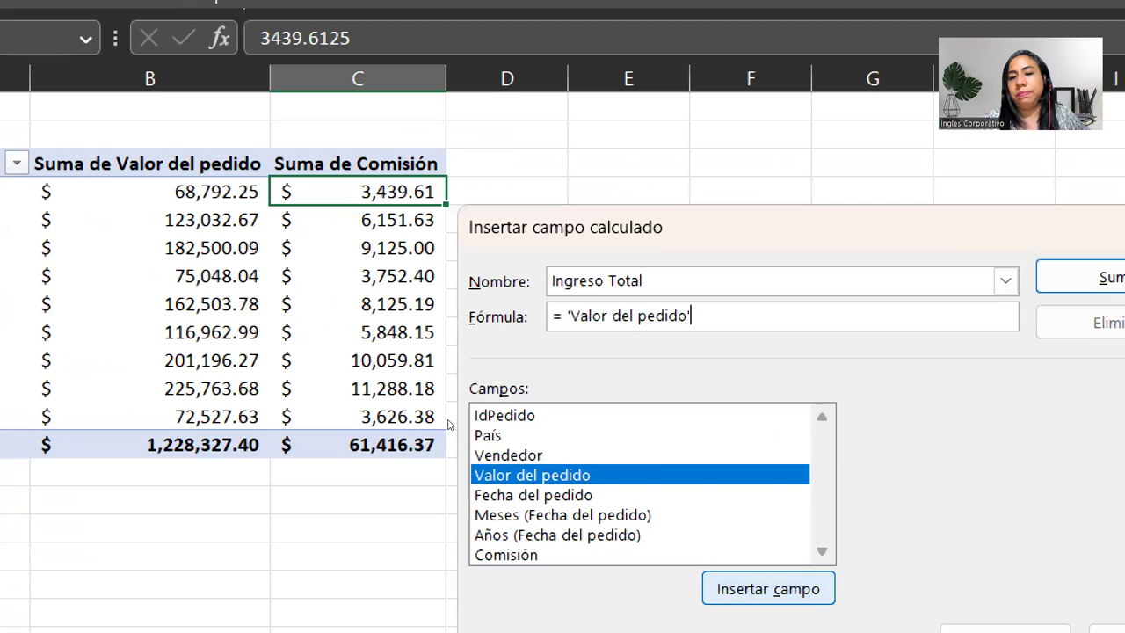
{"action": "type", "text": "-"}
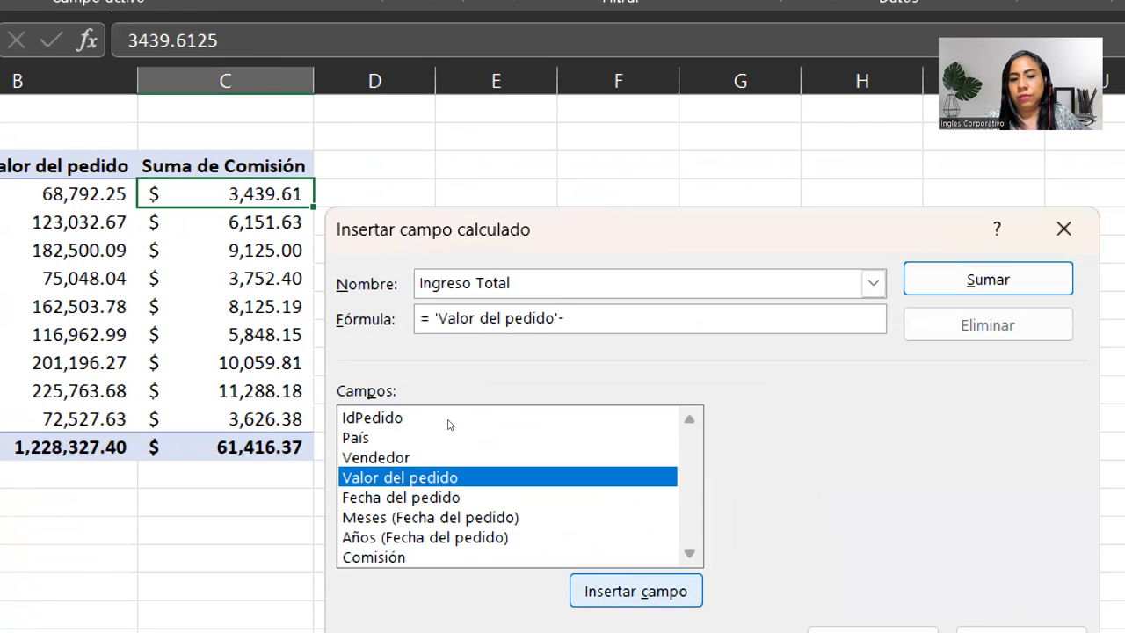
{"action": "key", "text": "alt+p"}
{"action": "key", "text": "Down"}
{"action": "key", "text": "Down"}
{"action": "key", "text": "Down"}
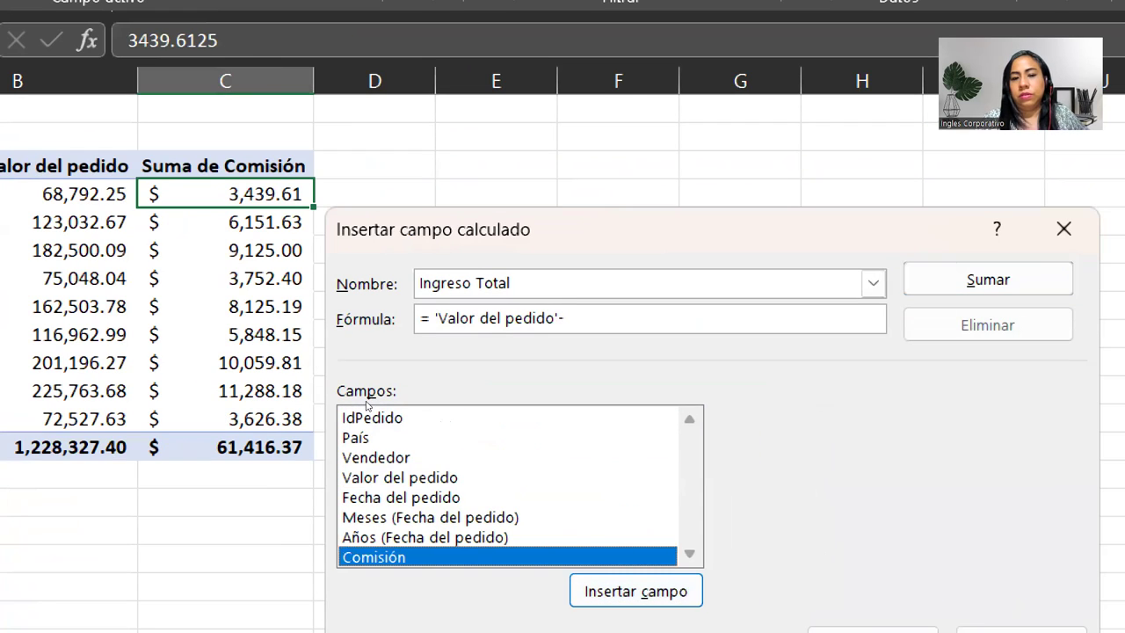
{"action": "key", "text": "space"}
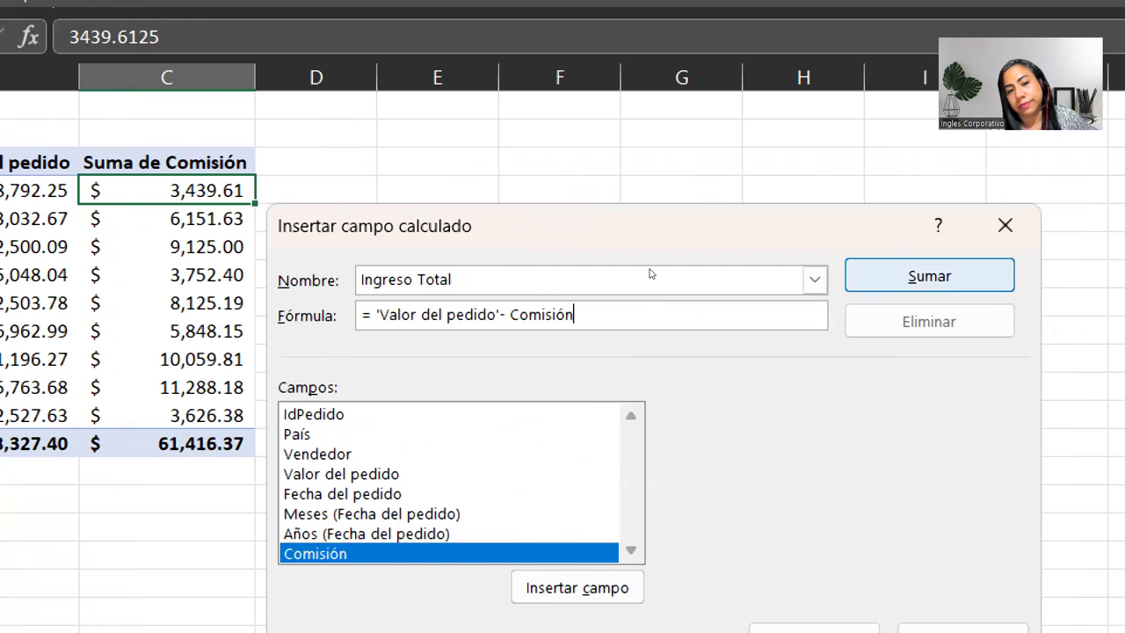
{"action": "key", "text": "Return"}
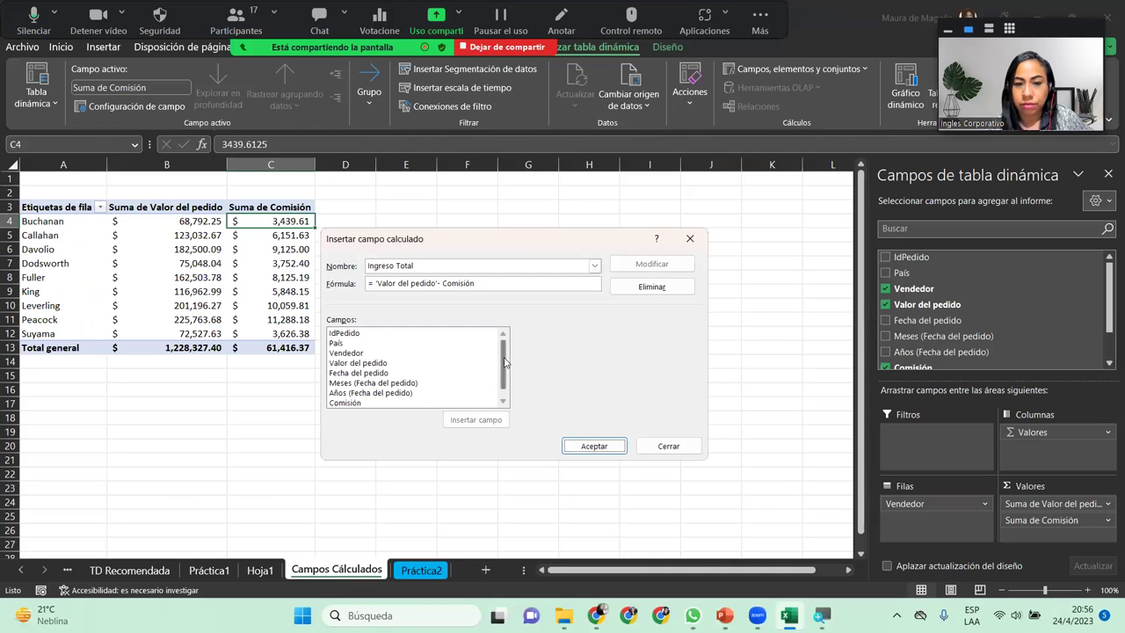
{"action": "left_click_drag", "start_coordinate": [504, 361], "coordinate": [504, 373]}
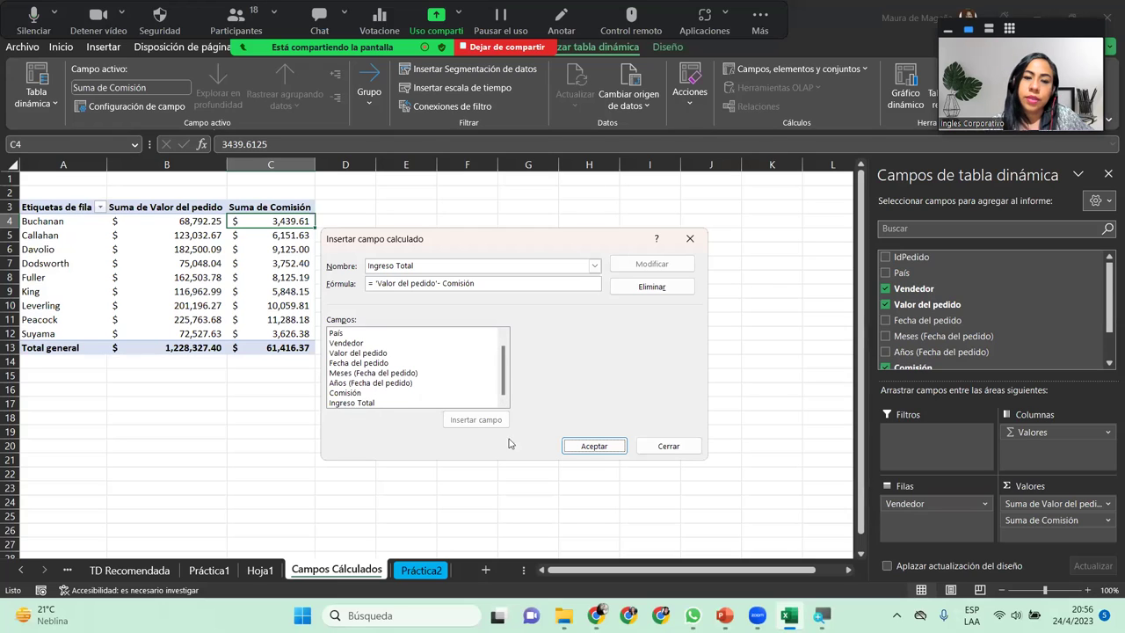
Confirm the field so Suma de Ingreso Total appears per Vendedor, totalling 1,166,911.03, and check values.
{"action": "left_click", "coordinate": [588, 446]}
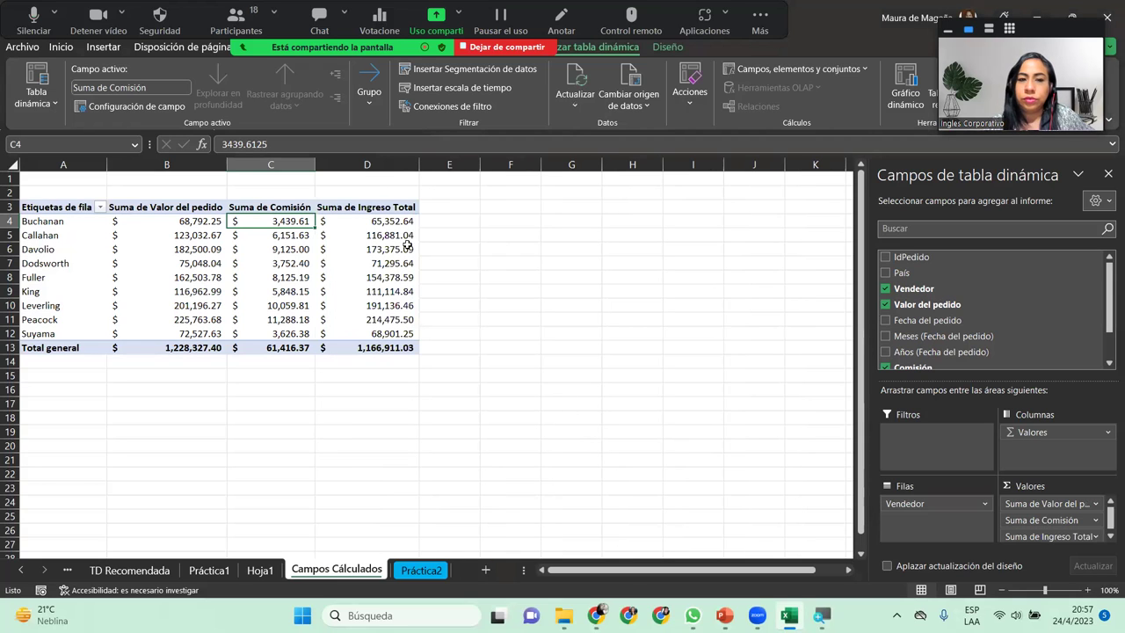
{"action": "left_click", "coordinate": [393, 231]}
{"action": "left_click", "coordinate": [395, 308]}
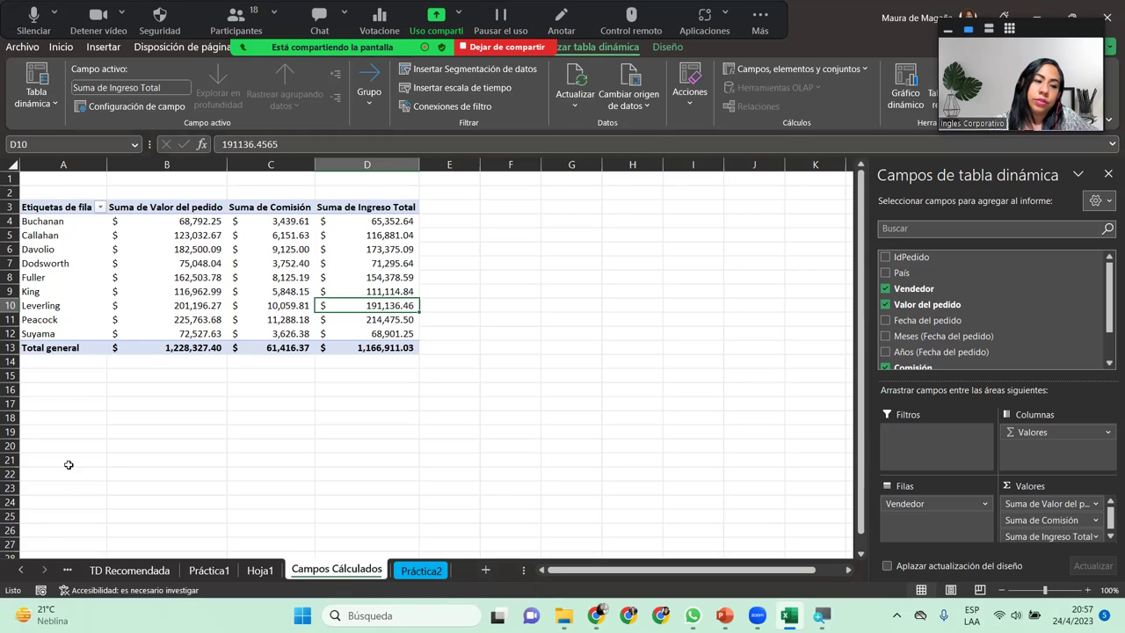
{"action": "left_click", "coordinate": [75, 429]}
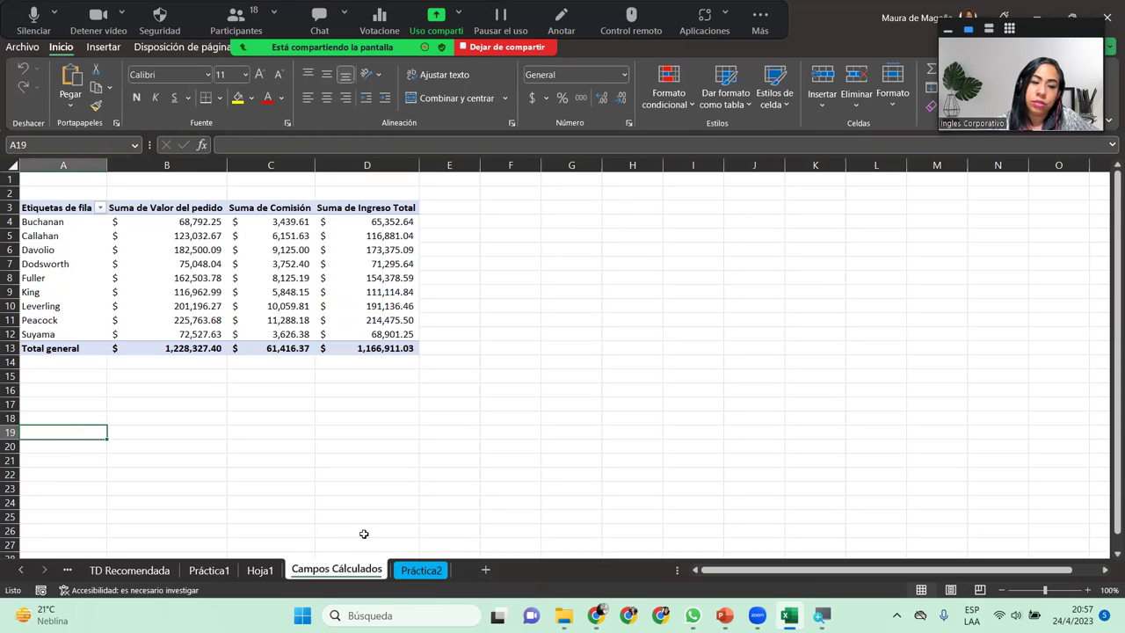
Insert a pivot table from the Práctica2 data at cell A20 of Campos Calculados.
{"action": "left_click", "coordinate": [409, 571]}
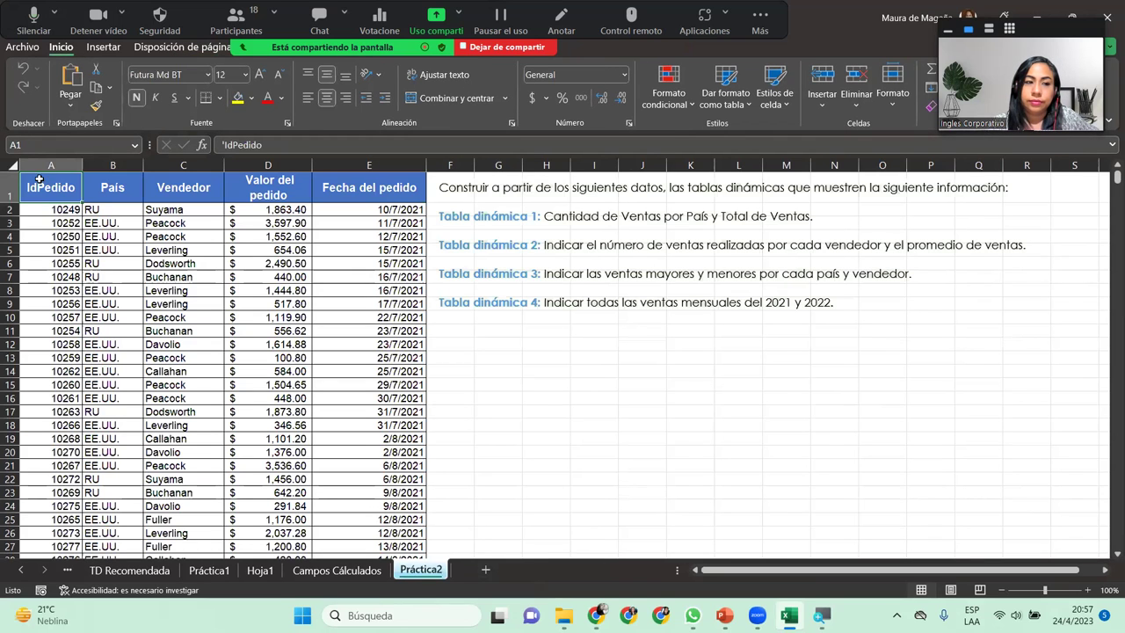
{"action": "left_click", "coordinate": [114, 53]}
{"action": "left_click", "coordinate": [36, 76]}
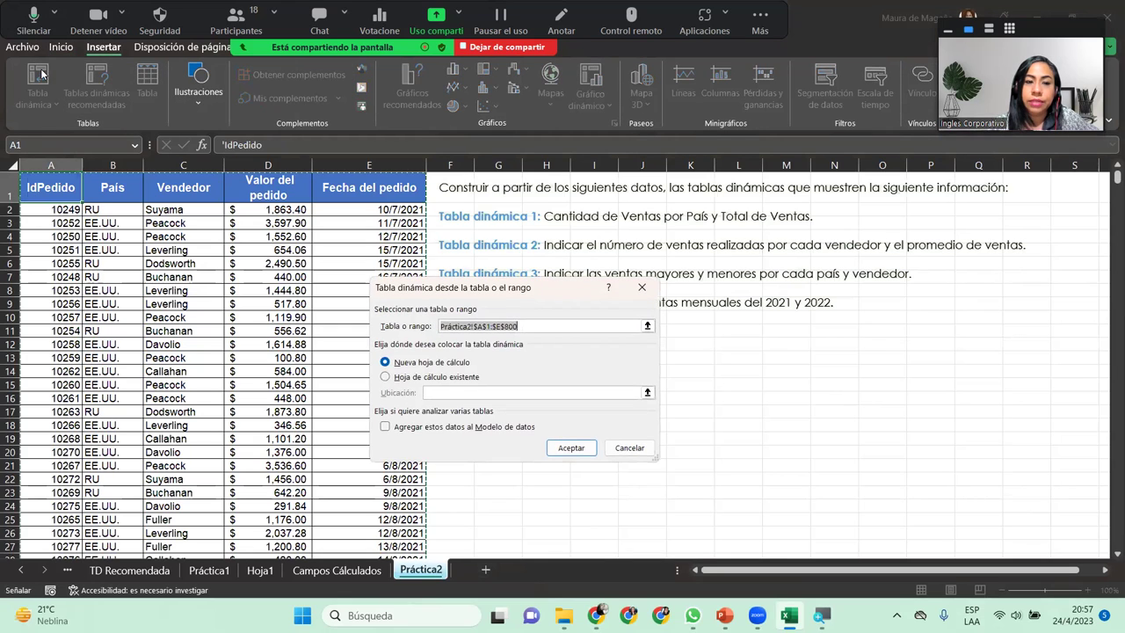
{"action": "left_click", "coordinate": [420, 376]}
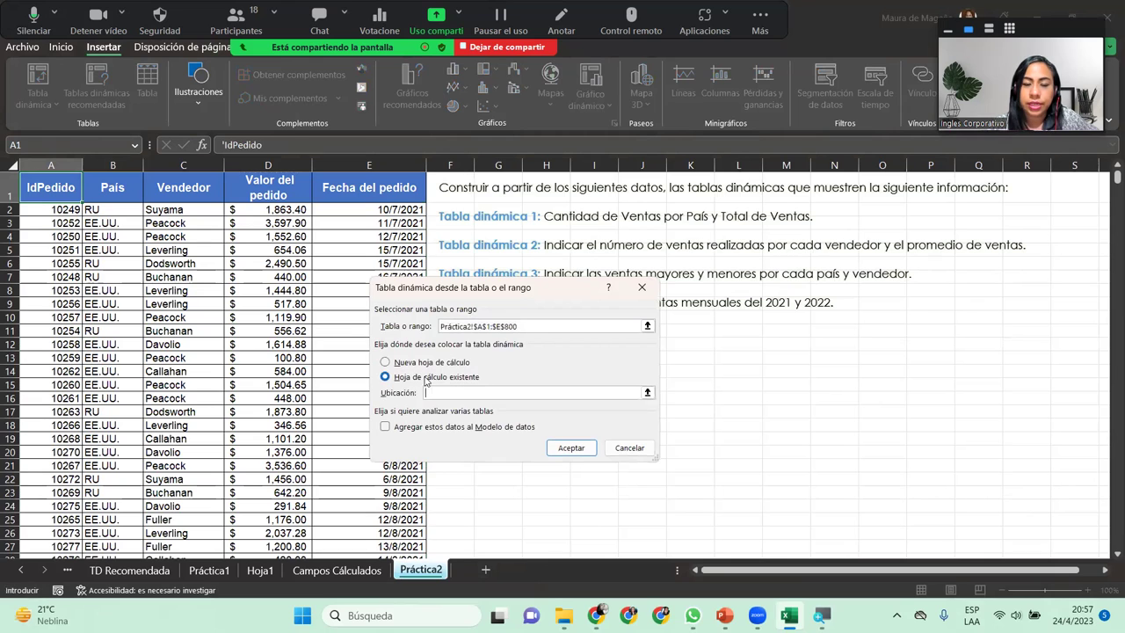
{"action": "left_click", "coordinate": [349, 571]}
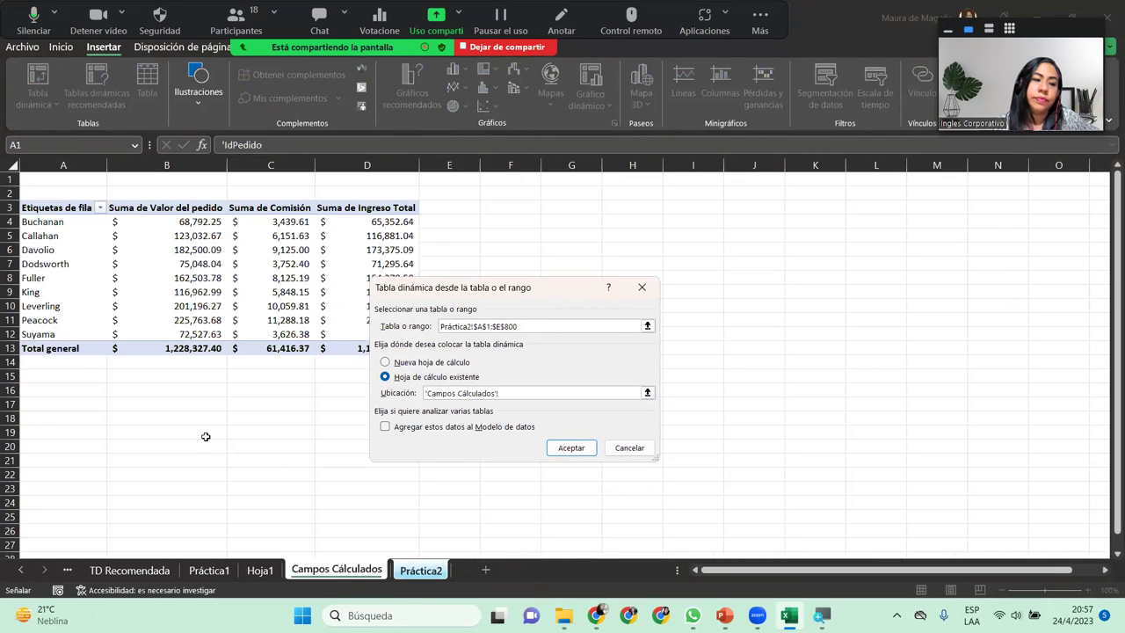
{"action": "left_click", "coordinate": [84, 449]}
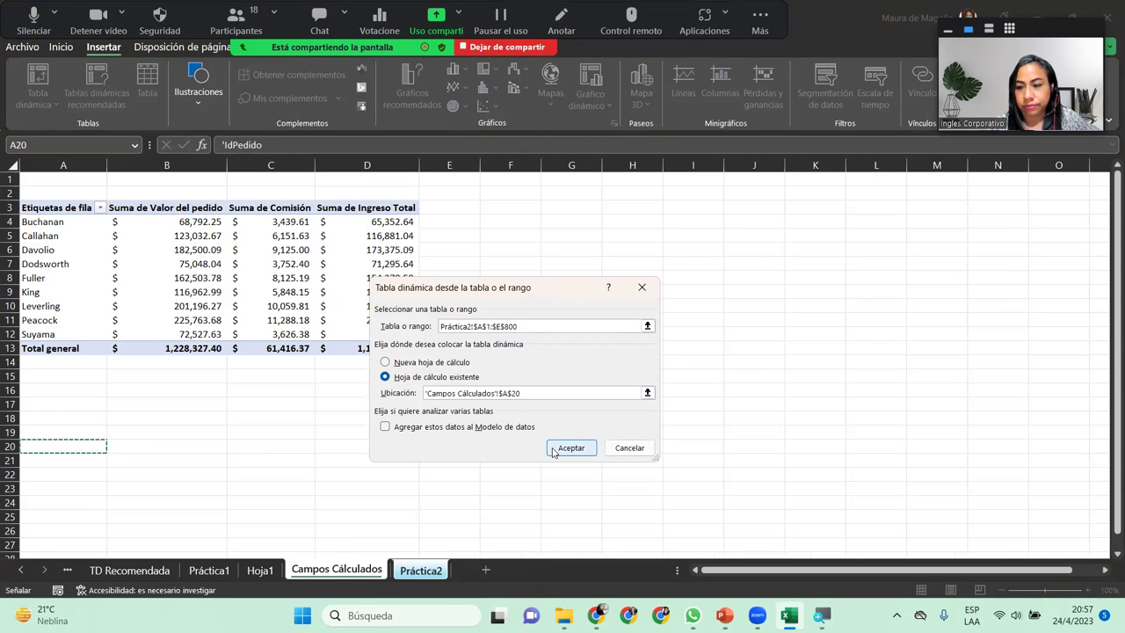
{"action": "left_click", "coordinate": [554, 450]}
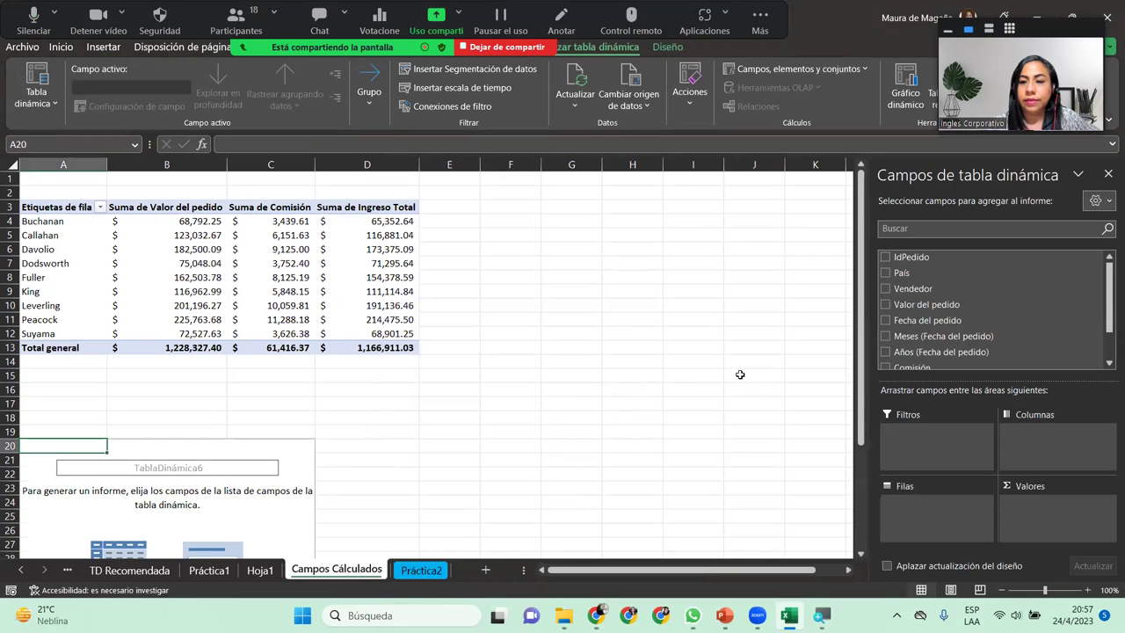
Put País in rows and sum Ingreso Total: EE.UU. 850,246.67, RU 316,664.36.
{"action": "left_click_drag", "start_coordinate": [865, 378], "coordinate": [866, 474]}
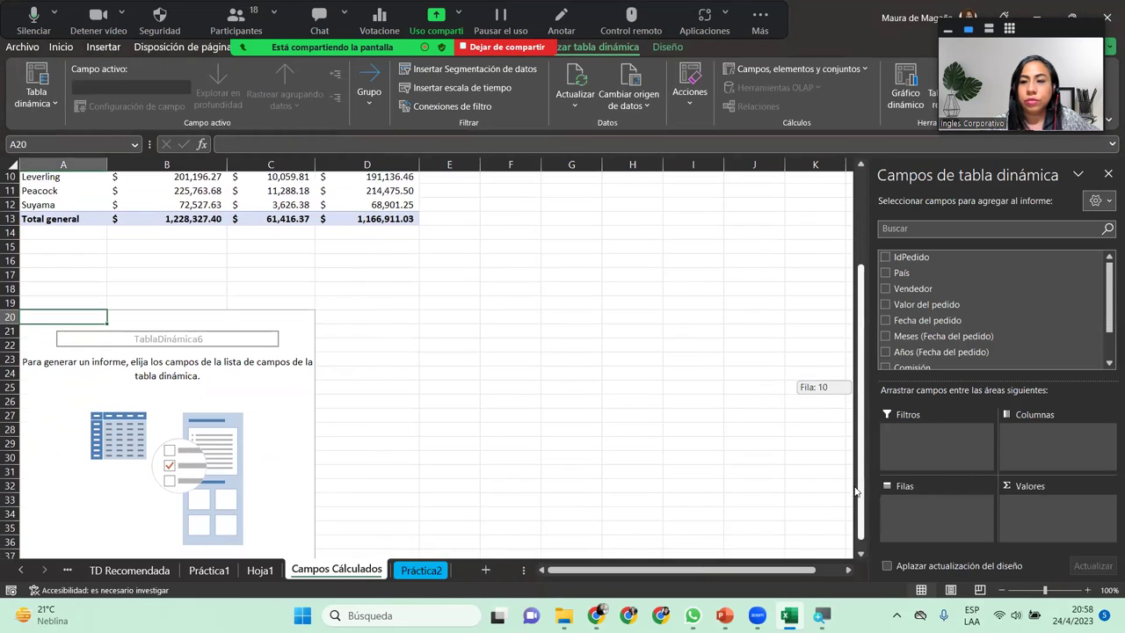
{"action": "mouse_move", "coordinate": [914, 273]}
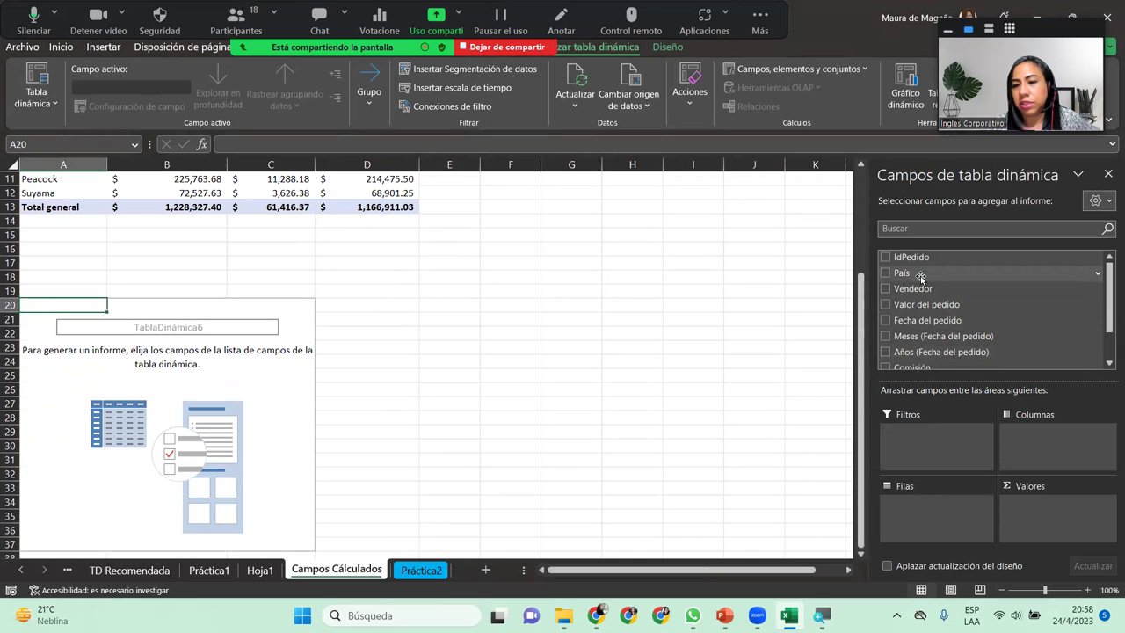
{"action": "left_click_drag", "start_coordinate": [920, 276], "coordinate": [902, 523]}
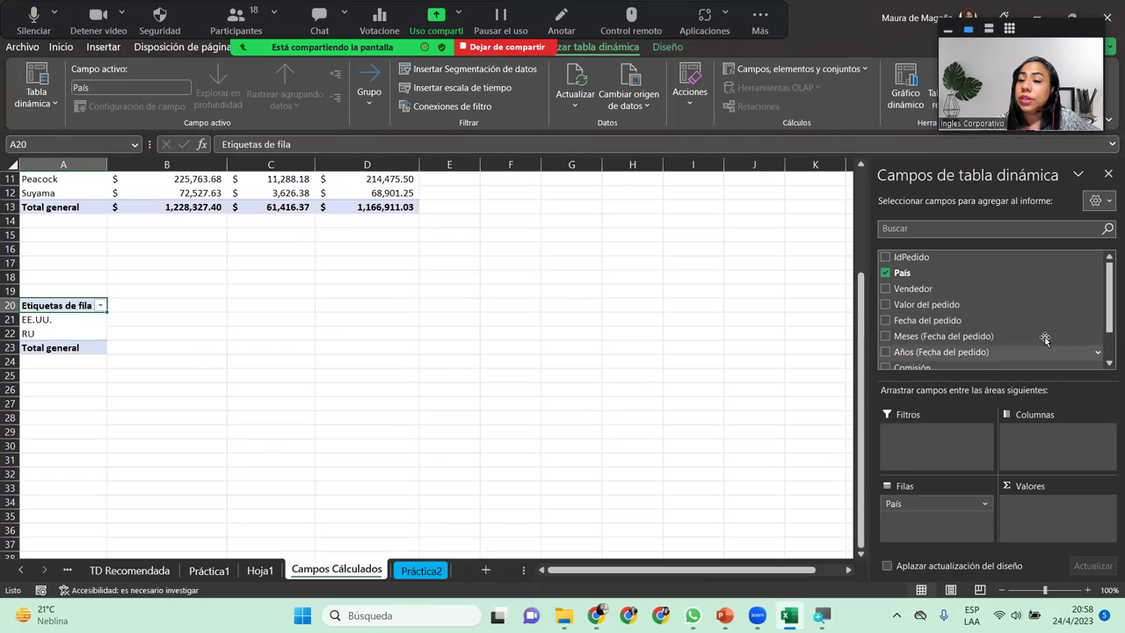
{"action": "left_click_drag", "start_coordinate": [1107, 313], "coordinate": [1104, 376]}
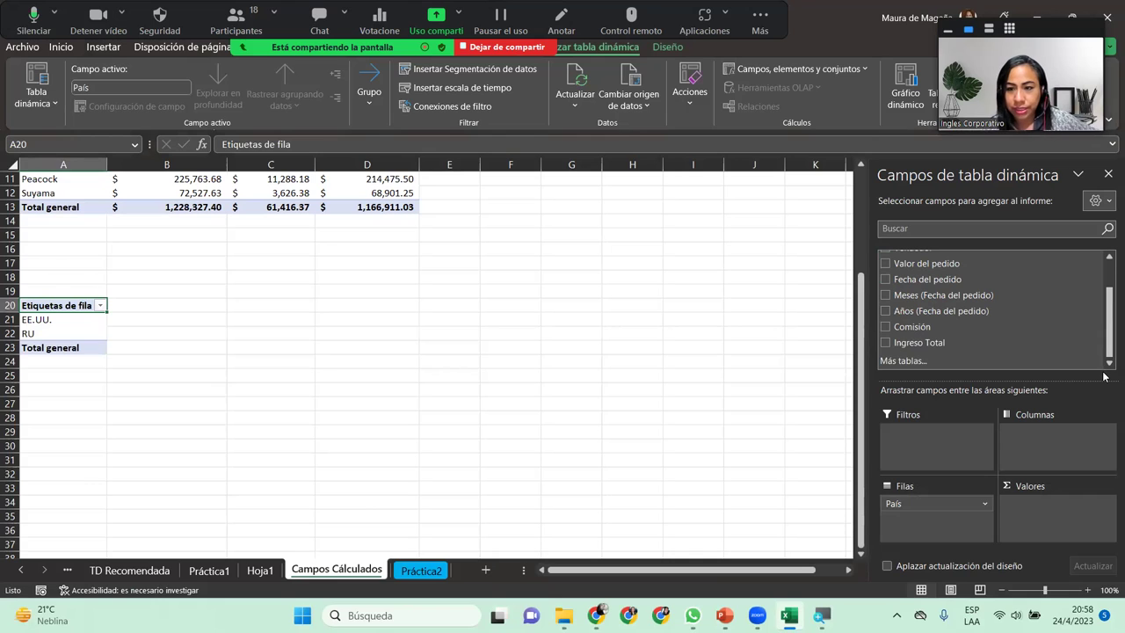
{"action": "mouse_move", "coordinate": [914, 343]}
{"action": "left_mouse_down"}
{"action": "mouse_move", "coordinate": [1009, 427]}
{"action": "mouse_move", "coordinate": [1058, 510]}
{"action": "left_mouse_up"}
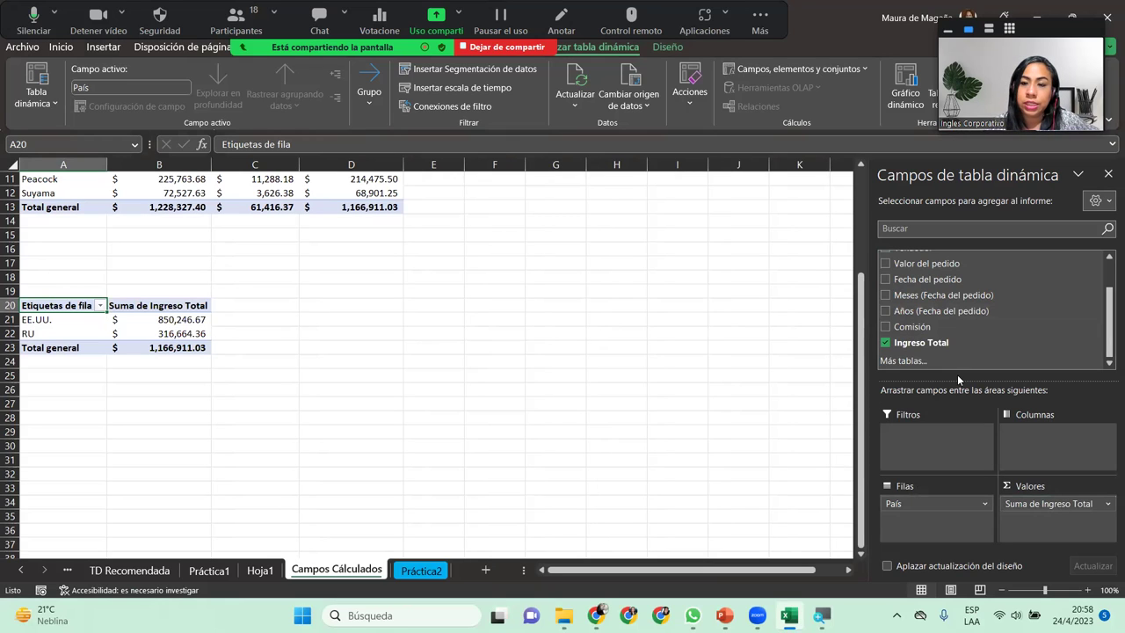
{"action": "mouse_move", "coordinate": [861, 363]}
{"action": "left_mouse_down"}
{"action": "mouse_move", "coordinate": [884, 251]}
{"action": "mouse_move", "coordinate": [445, 555]}
{"action": "left_mouse_up"}
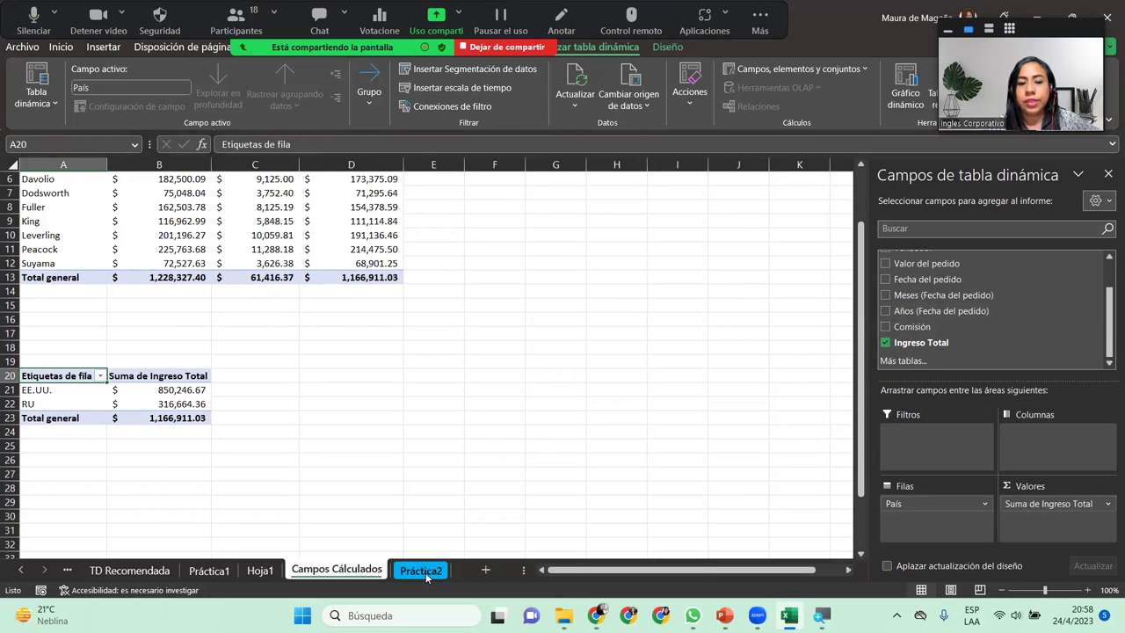
Glance at Práctica2's first order, revisit Campos Calculados, then move to the Hoja1 sheet.
{"action": "left_click", "coordinate": [421, 570]}
{"action": "left_click", "coordinate": [55, 215]}
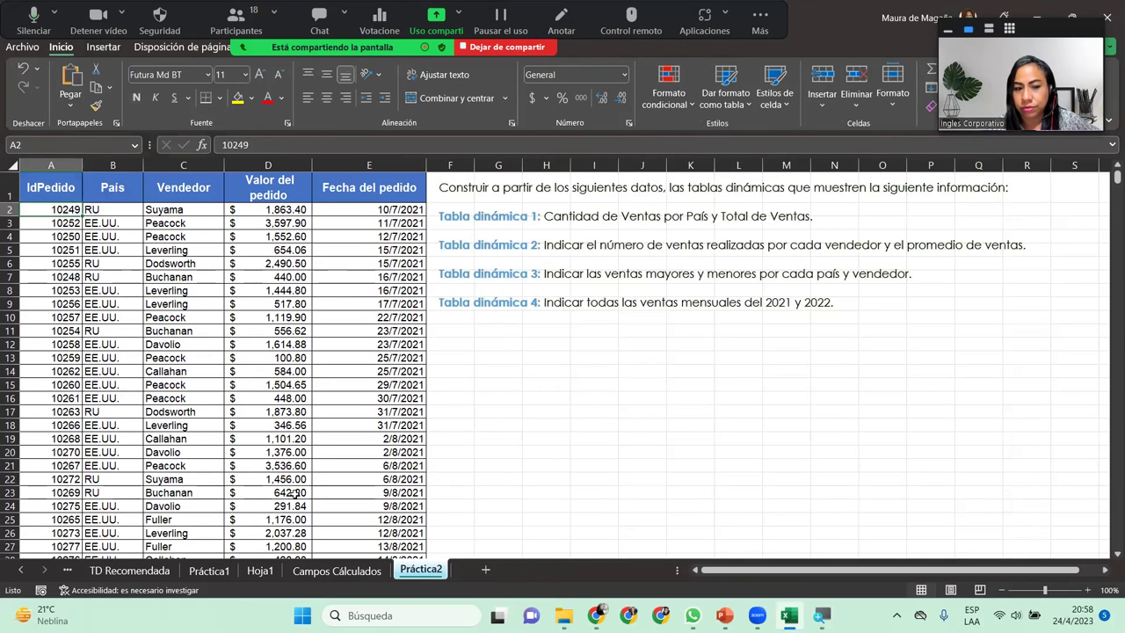
{"action": "left_click", "coordinate": [328, 573]}
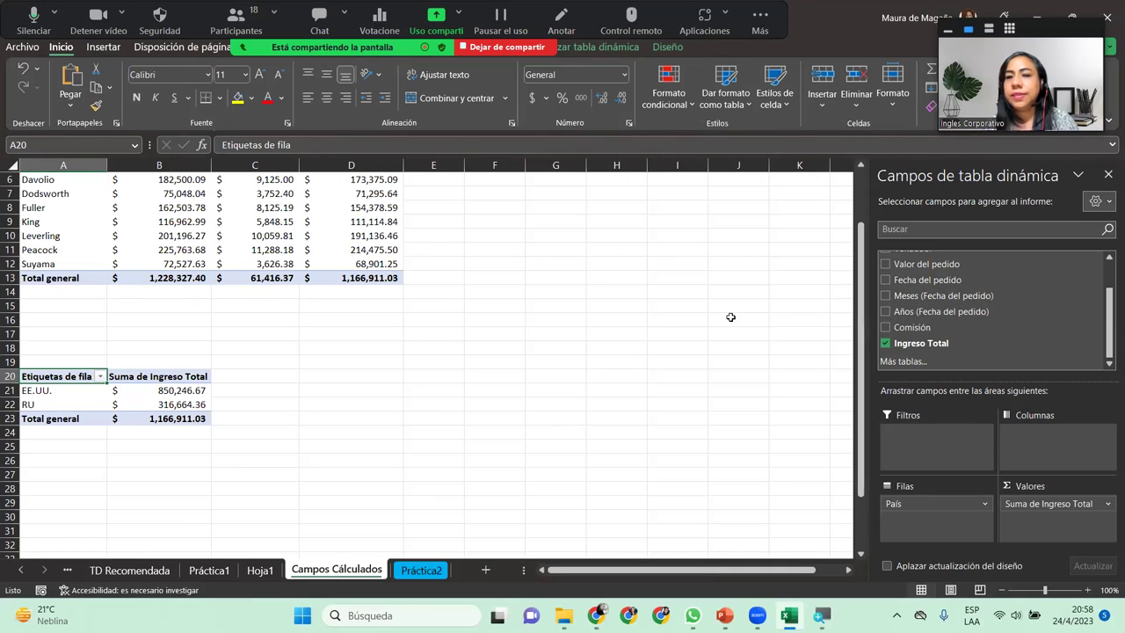
{"action": "left_click", "coordinate": [260, 569]}
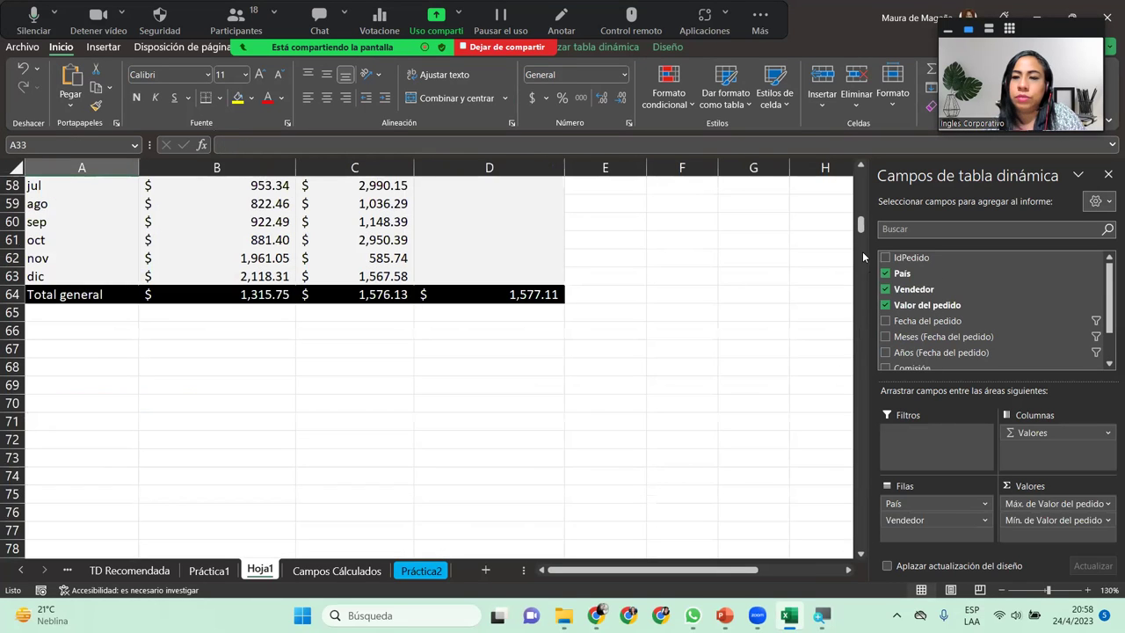
Drag the Fecha del pedido timeline right, clear of the Vendedor pivot on Hoja1.
{"action": "left_click_drag", "start_coordinate": [862, 224], "coordinate": [895, 174]}
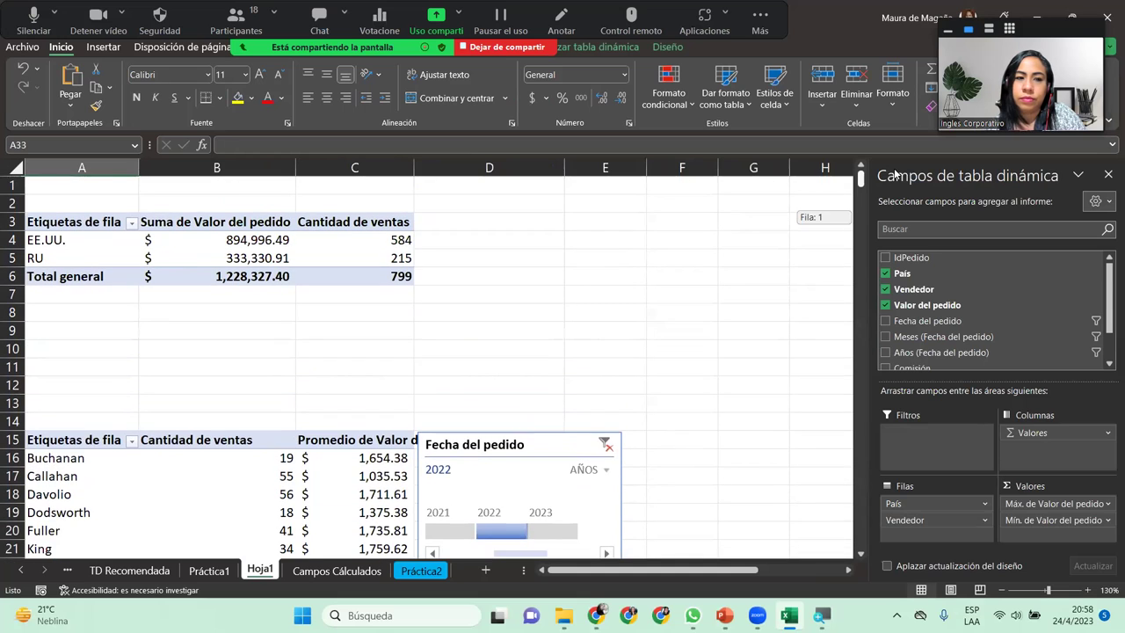
{"action": "left_click_drag", "start_coordinate": [894, 174], "coordinate": [895, 183]}
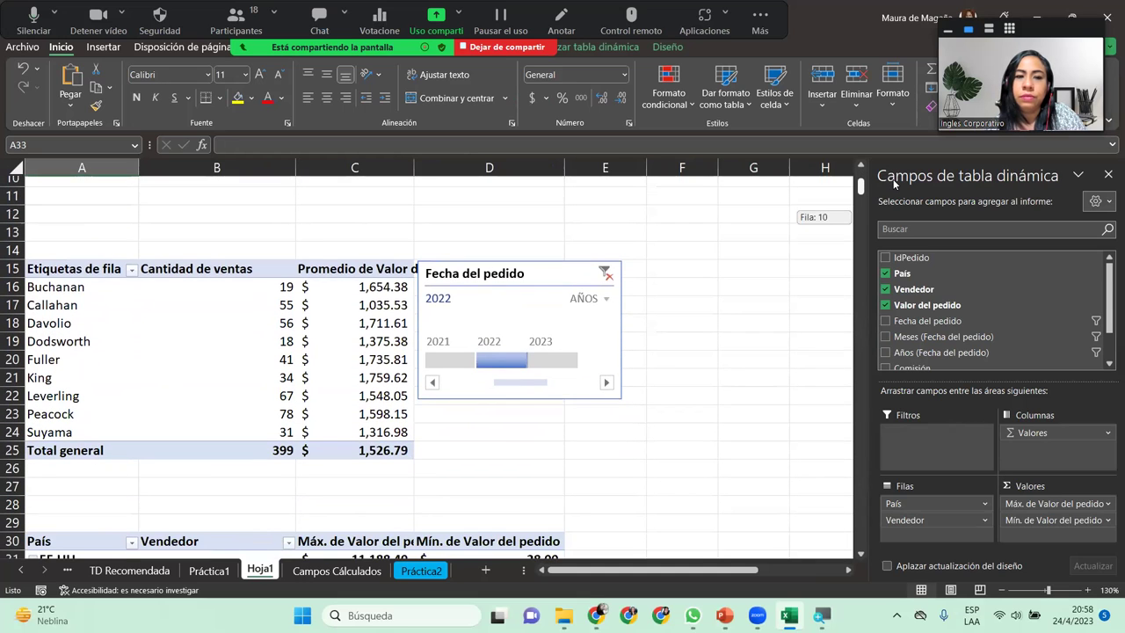
{"action": "left_click_drag", "start_coordinate": [894, 183], "coordinate": [895, 183]}
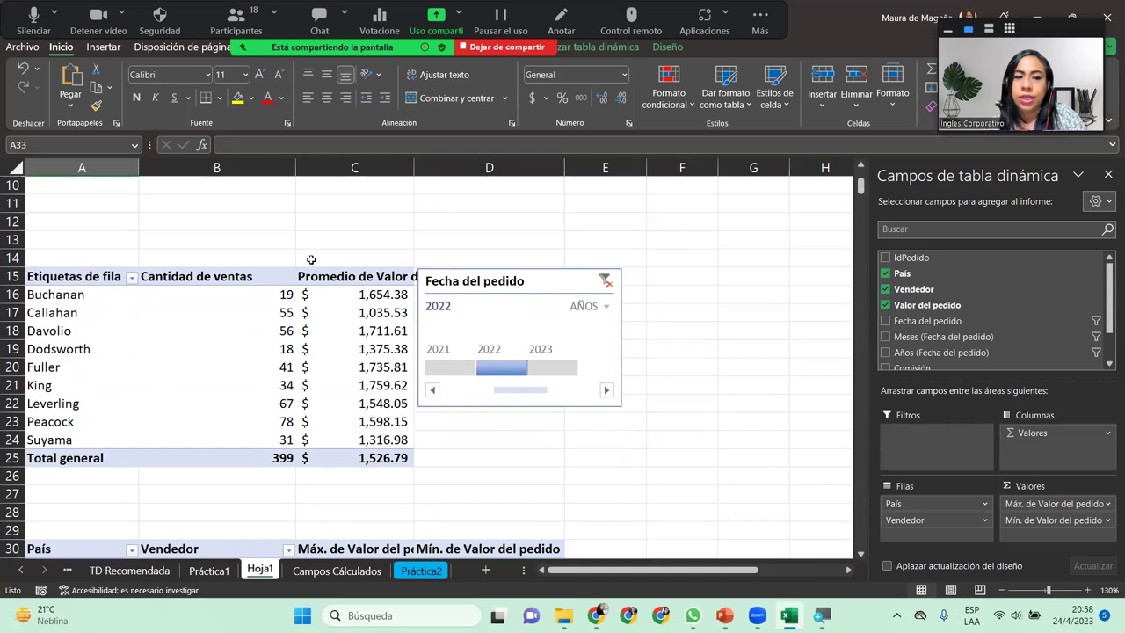
{"action": "left_click", "coordinate": [77, 334]}
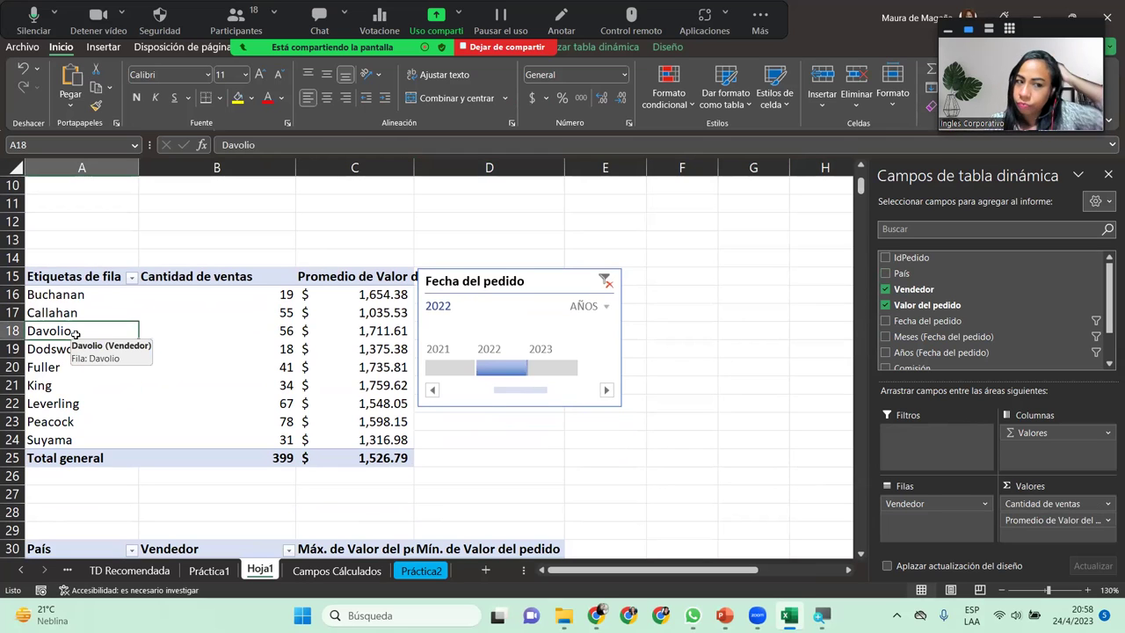
{"action": "mouse_move", "coordinate": [447, 288]}
{"action": "left_mouse_down"}
{"action": "mouse_move", "coordinate": [642, 280]}
{"action": "mouse_move", "coordinate": [632, 279]}
{"action": "left_mouse_up"}
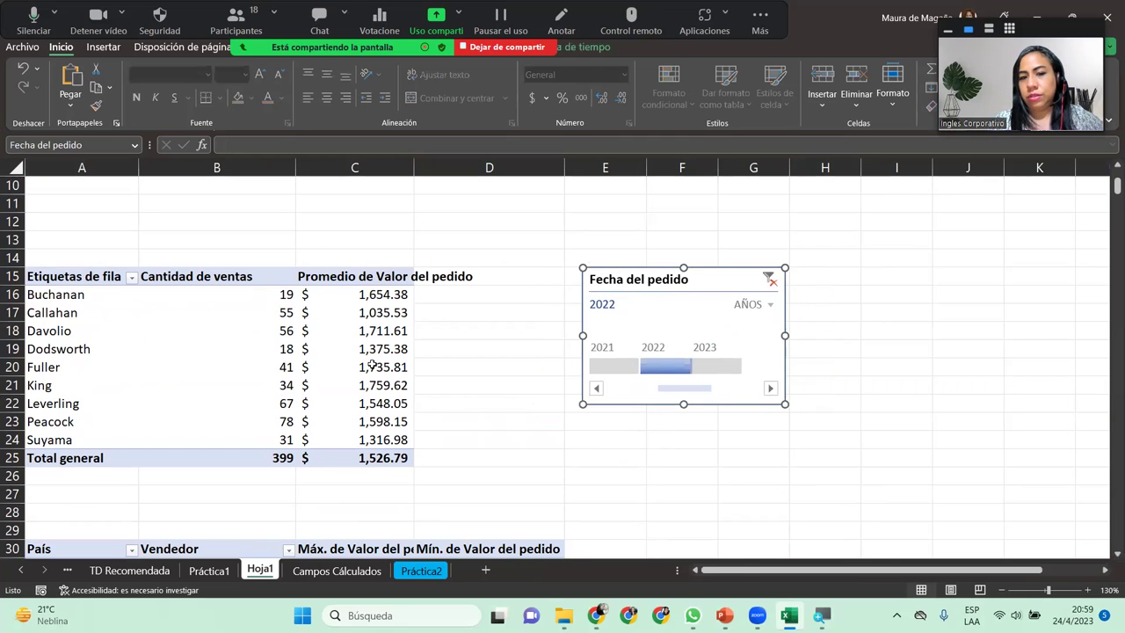
Add Comisión to Valores, giving Suma de Comisión totalling 30,459.54 for 2022.
{"action": "double_click", "coordinate": [123, 323]}
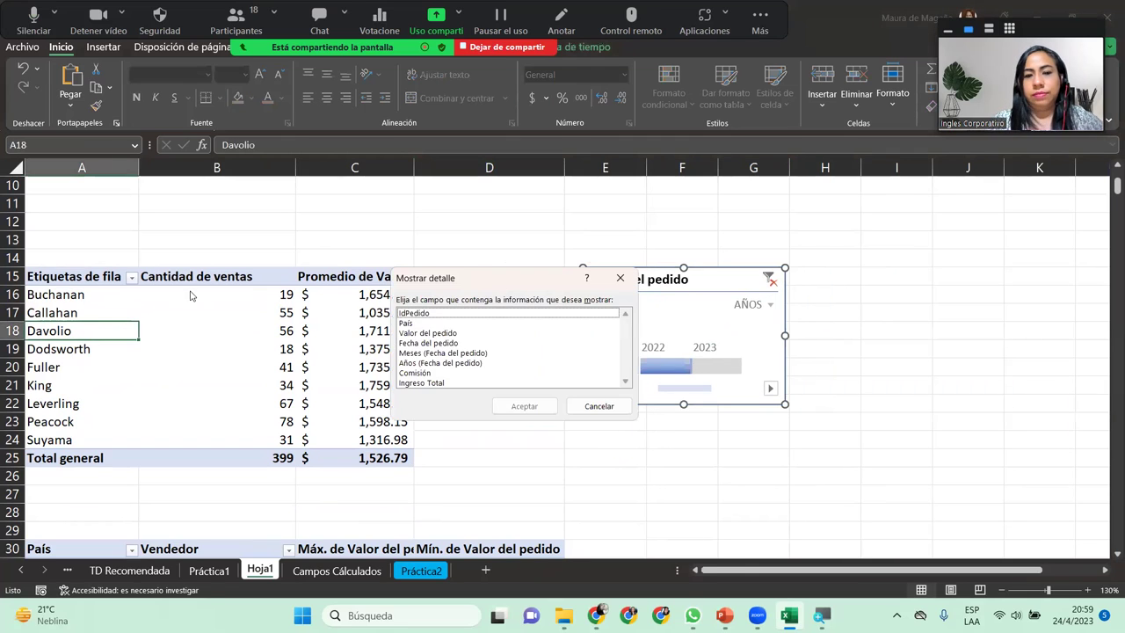
{"action": "left_click", "coordinate": [606, 409]}
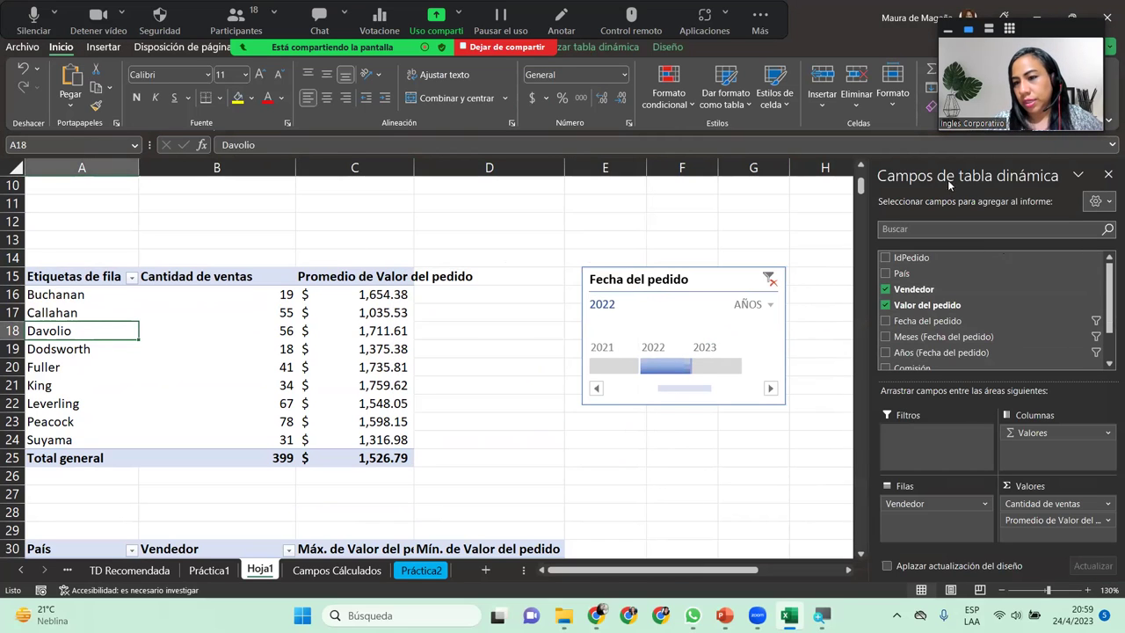
{"action": "scroll", "coordinate": [966, 322], "scroll_direction": "down", "scroll_amount": 3}
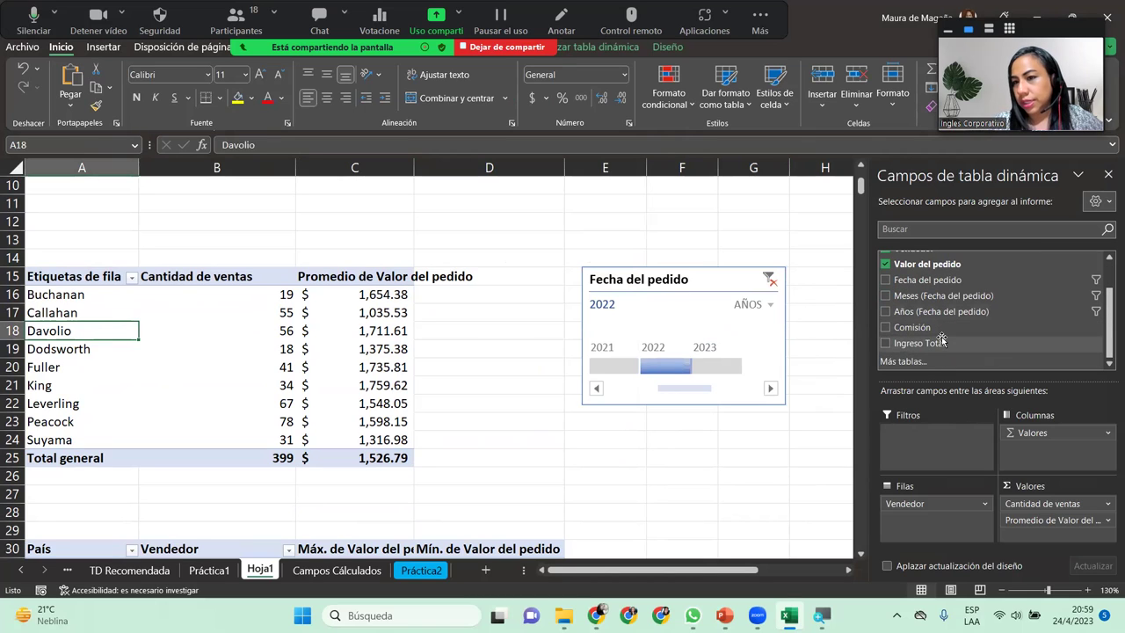
{"action": "left_click_drag", "start_coordinate": [933, 329], "coordinate": [1066, 536]}
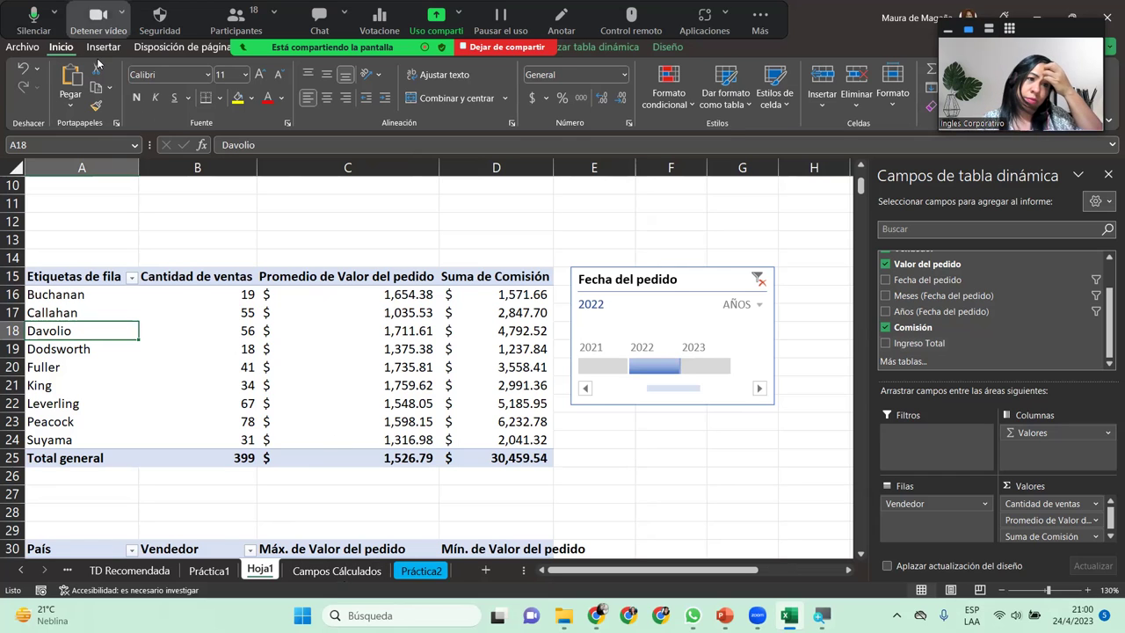
Save the workbook and return to the Campos Calculados sheet, adjusting the zoom.
{"action": "left_click", "coordinate": [22, 47]}
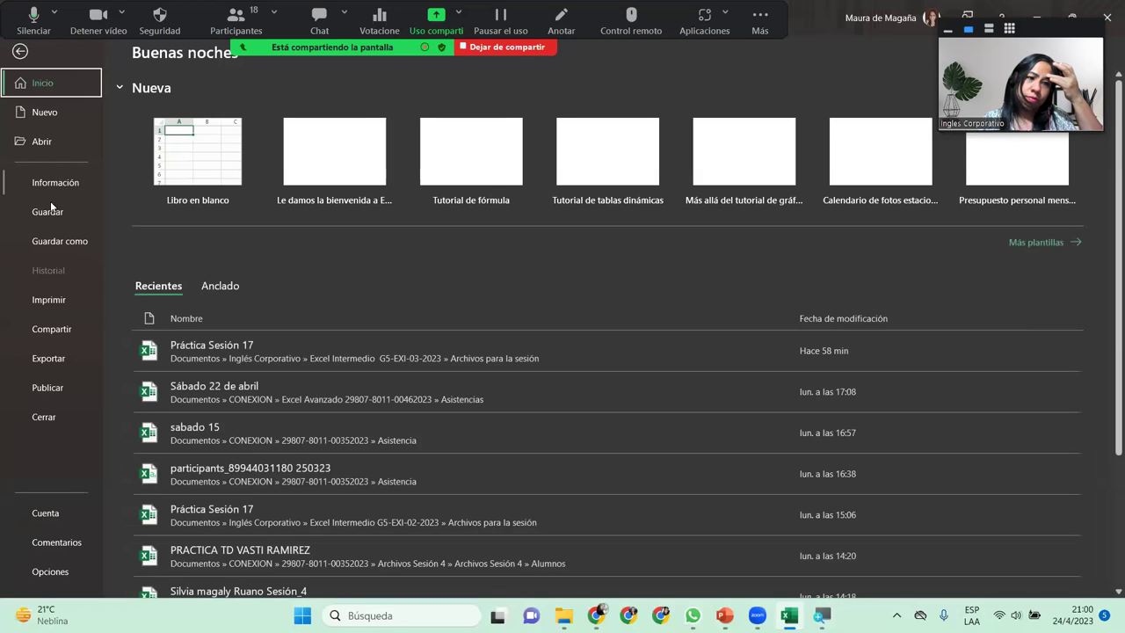
{"action": "left_click", "coordinate": [53, 211]}
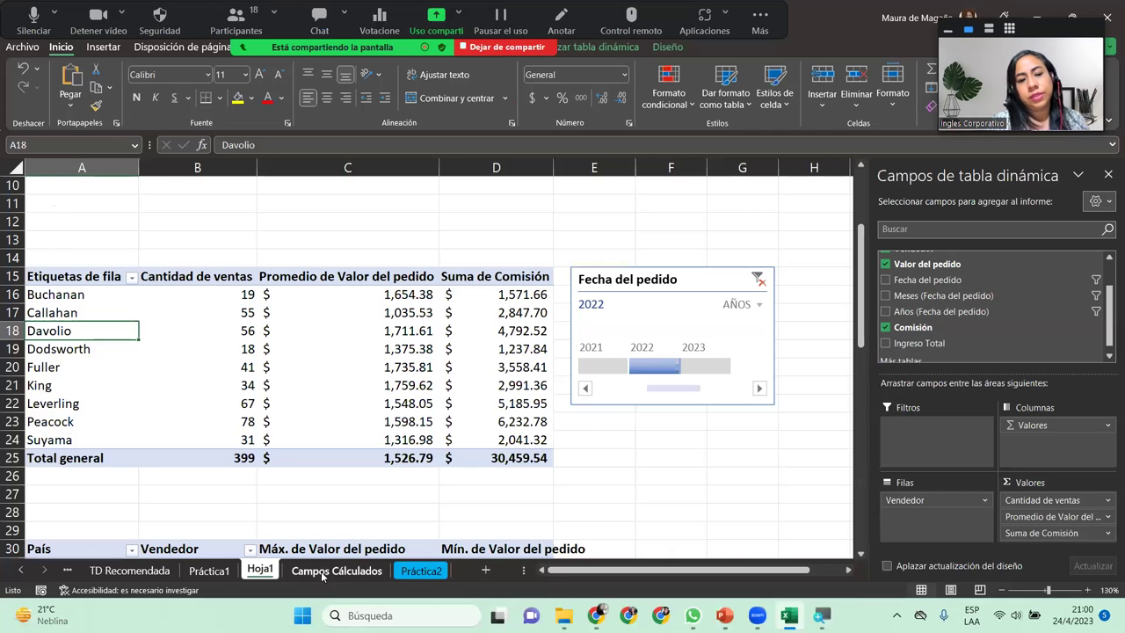
{"action": "left_click", "coordinate": [321, 571]}
{"action": "left_click_drag", "start_coordinate": [862, 341], "coordinate": [865, 261]}
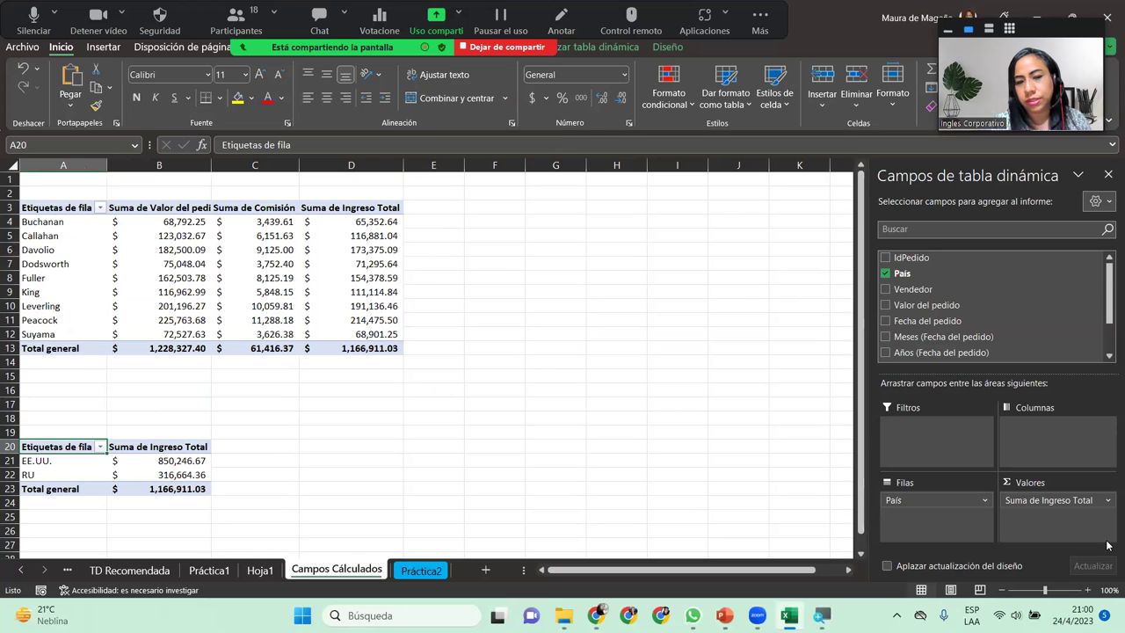
{"action": "left_click", "coordinate": [1088, 589]}
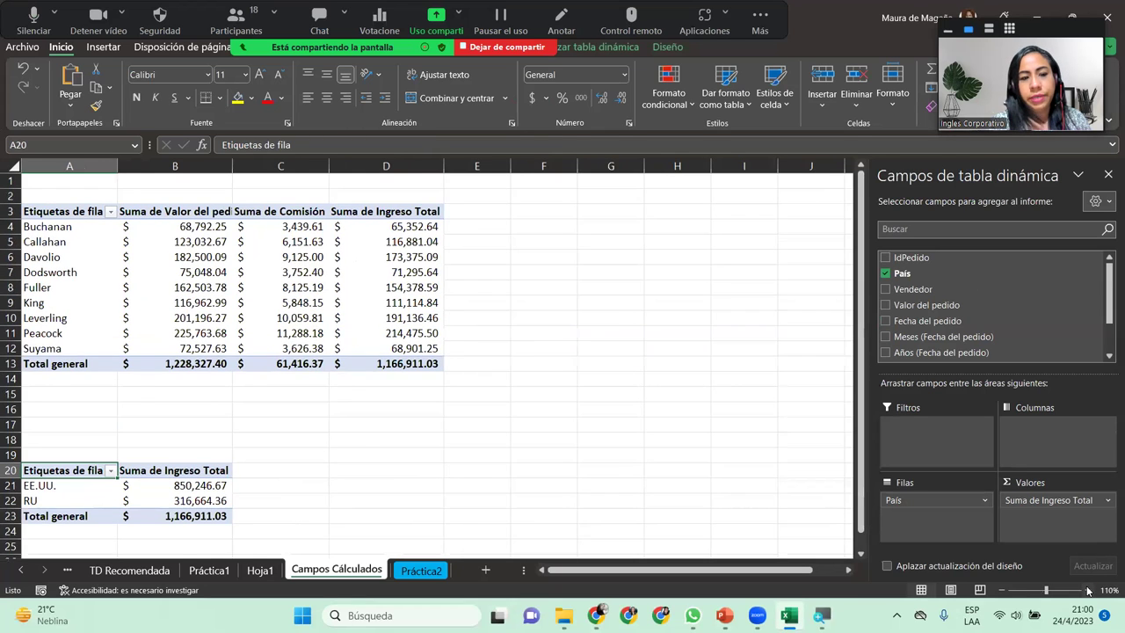
{"action": "left_click", "coordinate": [1087, 590]}
{"action": "left_click", "coordinate": [1008, 589]}
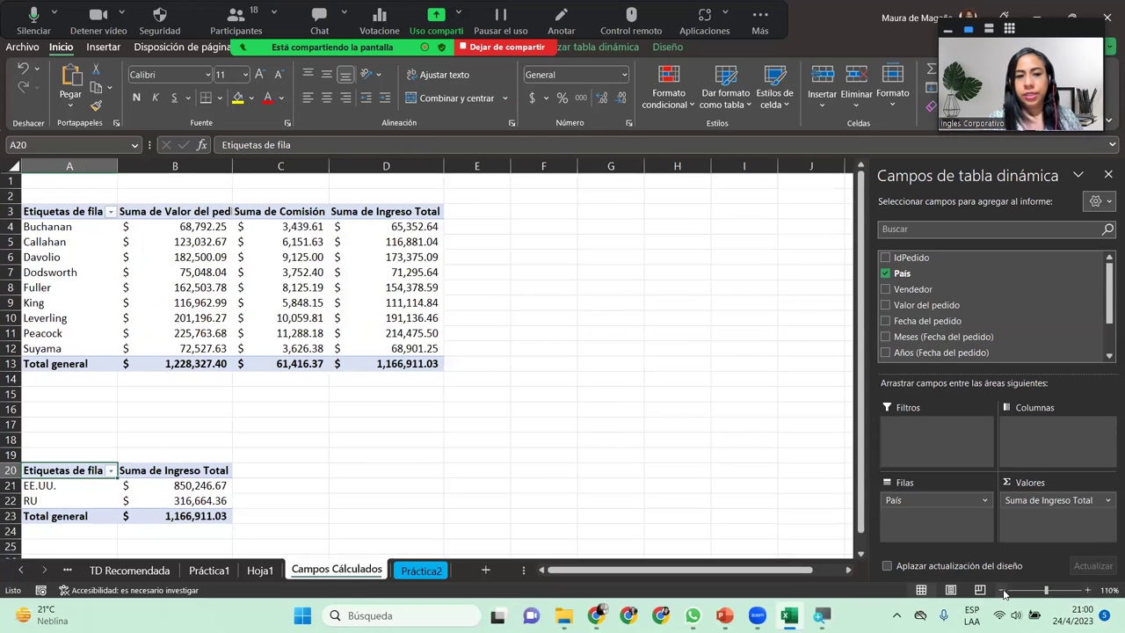
Apply a peach-toned pivot table style to the Vendedor pivot, then select cell A16.
{"action": "left_click", "coordinate": [91, 273]}
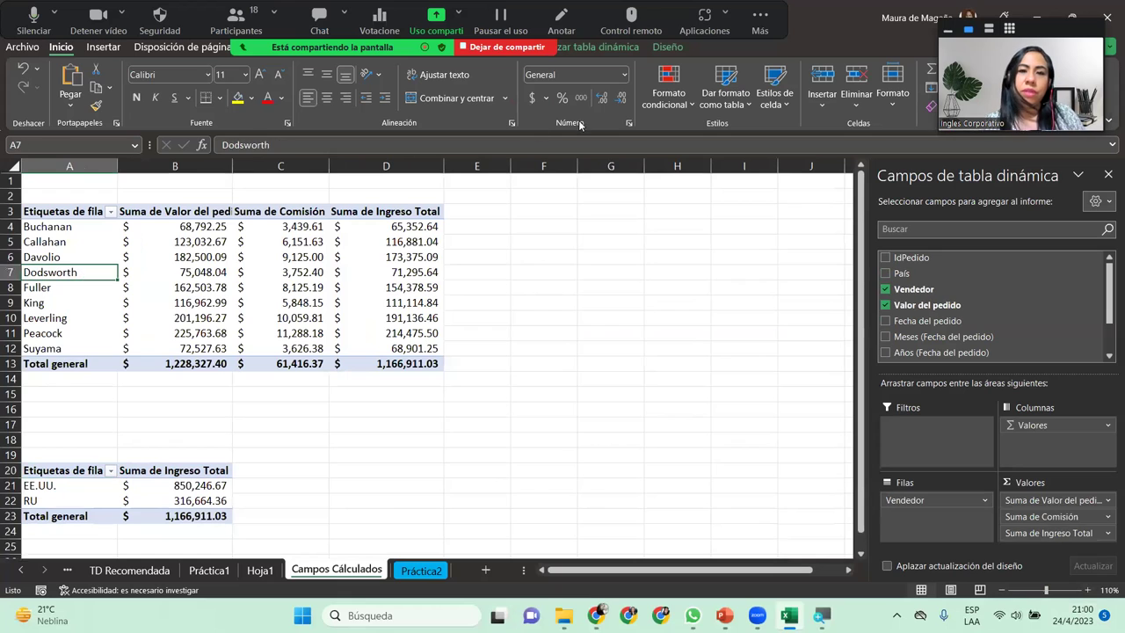
{"action": "left_click", "coordinate": [667, 46]}
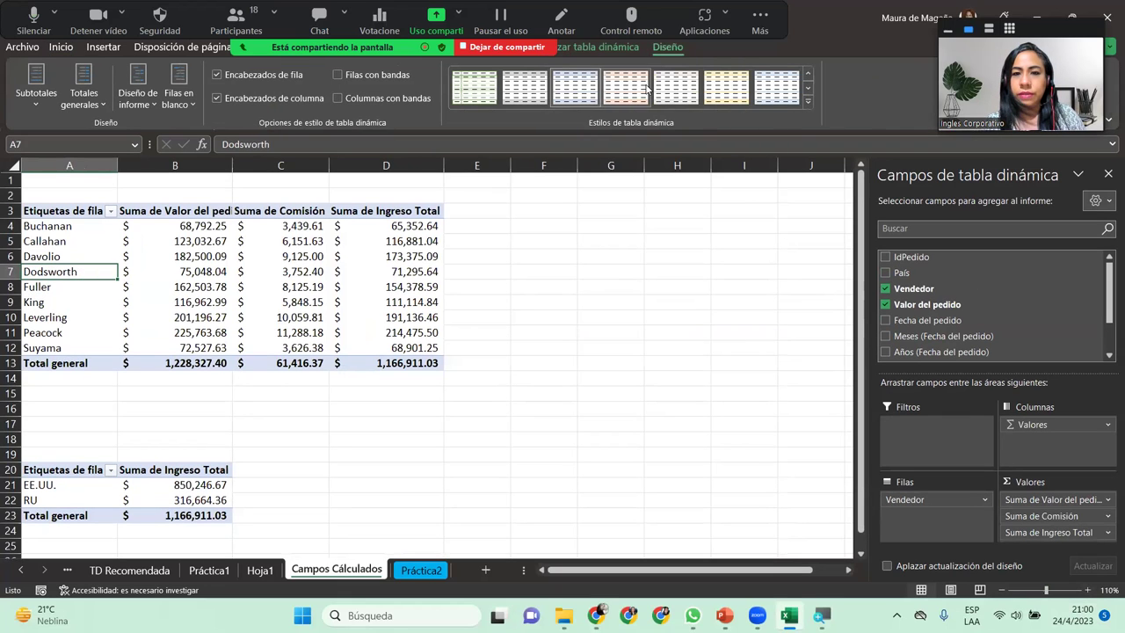
{"action": "mouse_move", "coordinate": [92, 501]}
{"action": "left_mouse_down"}
{"action": "mouse_move", "coordinate": [88, 486]}
{"action": "mouse_move", "coordinate": [70, 499]}
{"action": "left_mouse_up"}
{"action": "key", "text": "Up"}
{"action": "key", "text": "Up"}
{"action": "left_click", "coordinate": [70, 499]}
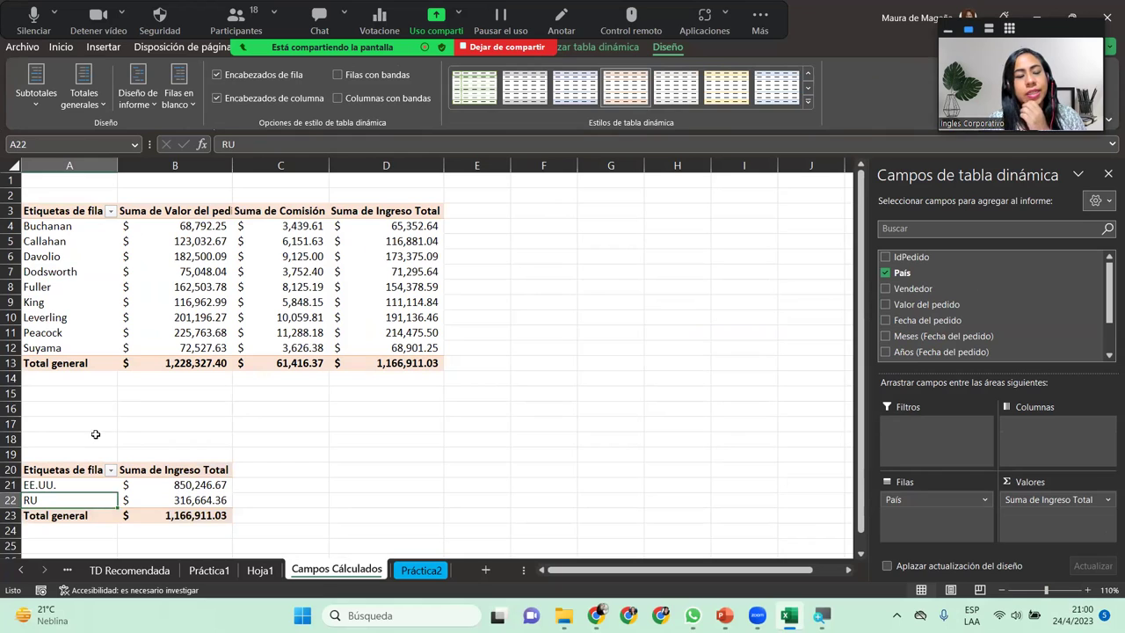
{"action": "left_click", "coordinate": [86, 408]}
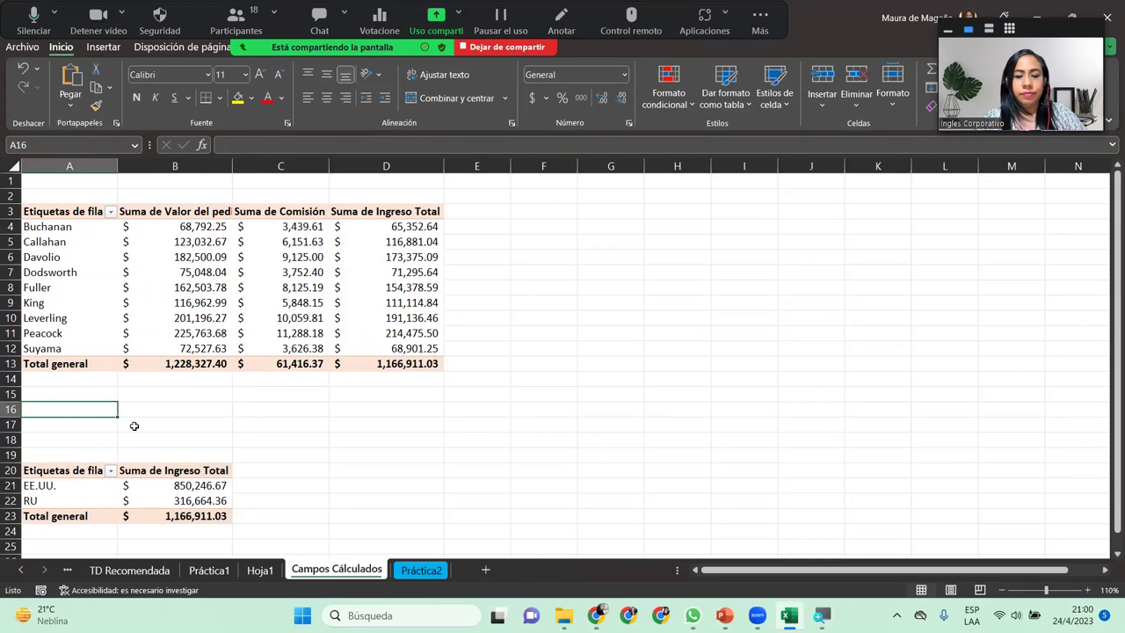
Enter the presenter's full name in cell A16 between the two pivot tables.
{"action": "type", "text": "Maura Ca"}
{"action": "key", "text": "BackSpace"}
{"action": "key", "text": "BackSpace"}
{"action": "type", "text": "d"}
{"action": "key", "text": "BackSpace"}
{"action": "key", "text": "BackSpace"}
{"action": "type", "text": "Del Cid"}
{"action": "key", "text": "Return"}
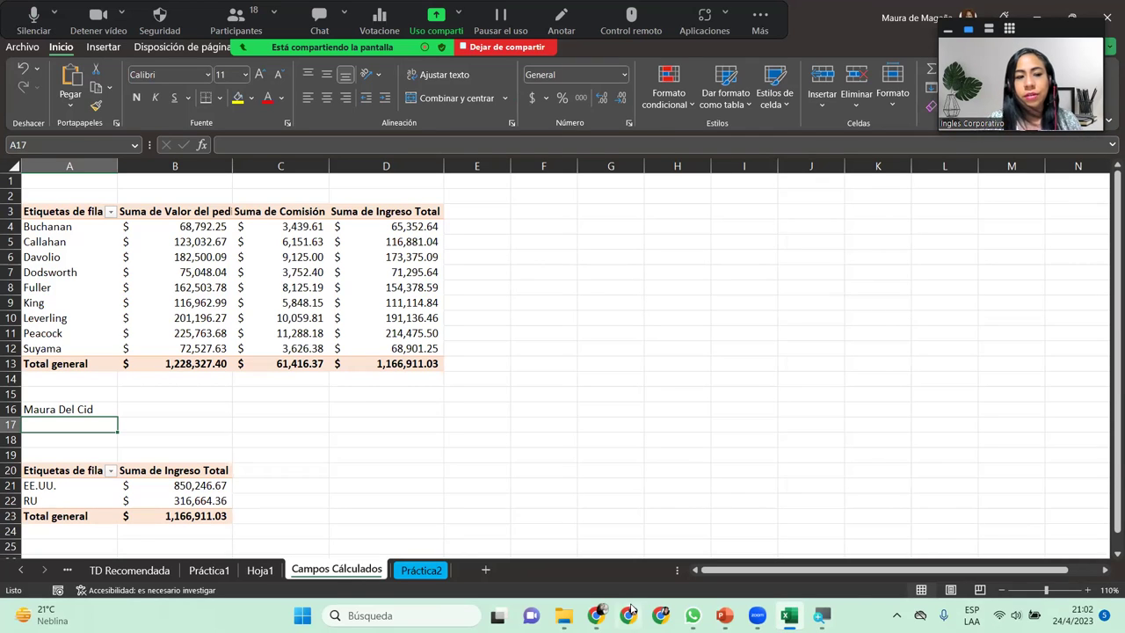
Check cell B16 and the name cell beside it, then return to the slideshow's DESARROLLO slide.
{"action": "left_click", "coordinate": [160, 413]}
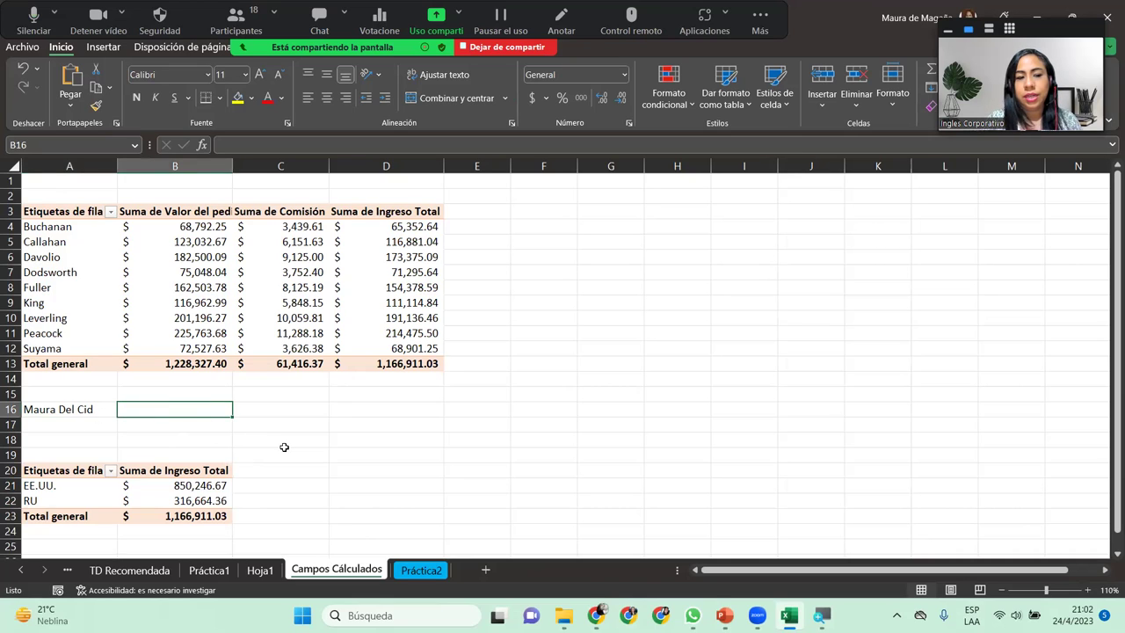
{"action": "key", "text": "Left"}
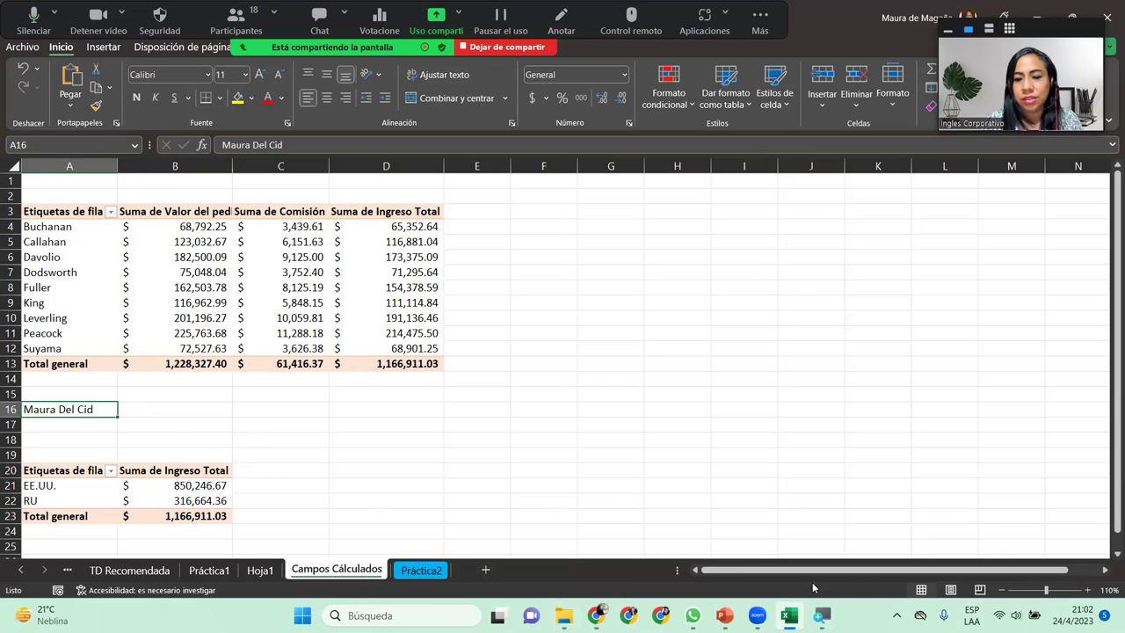
{"action": "mouse_move", "coordinate": [757, 616]}
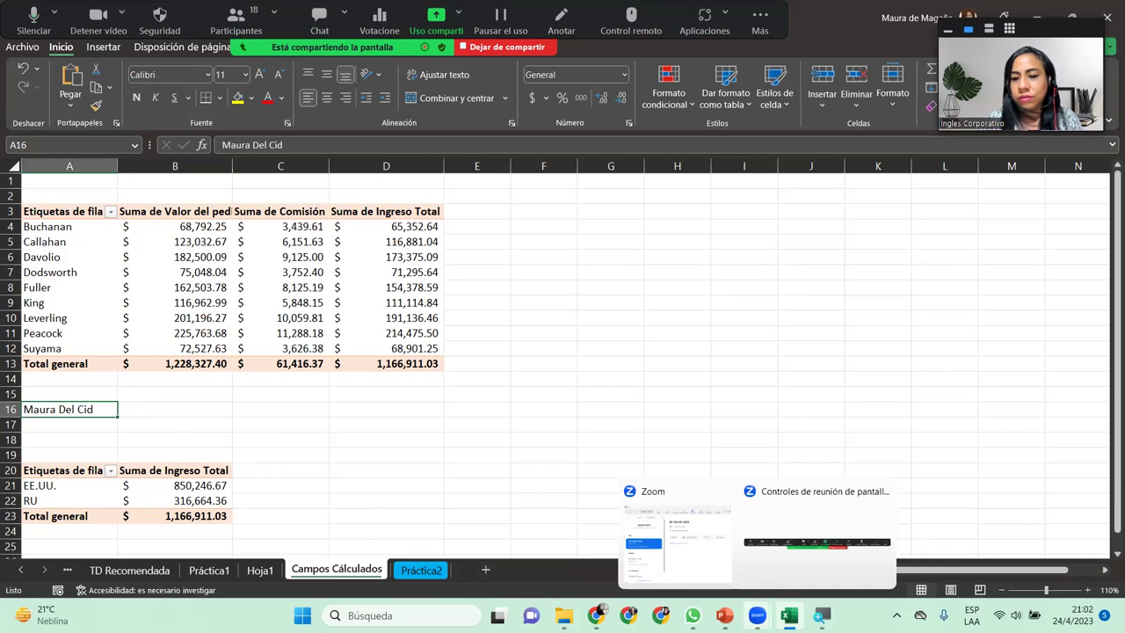
{"action": "left_click", "coordinate": [817, 538]}
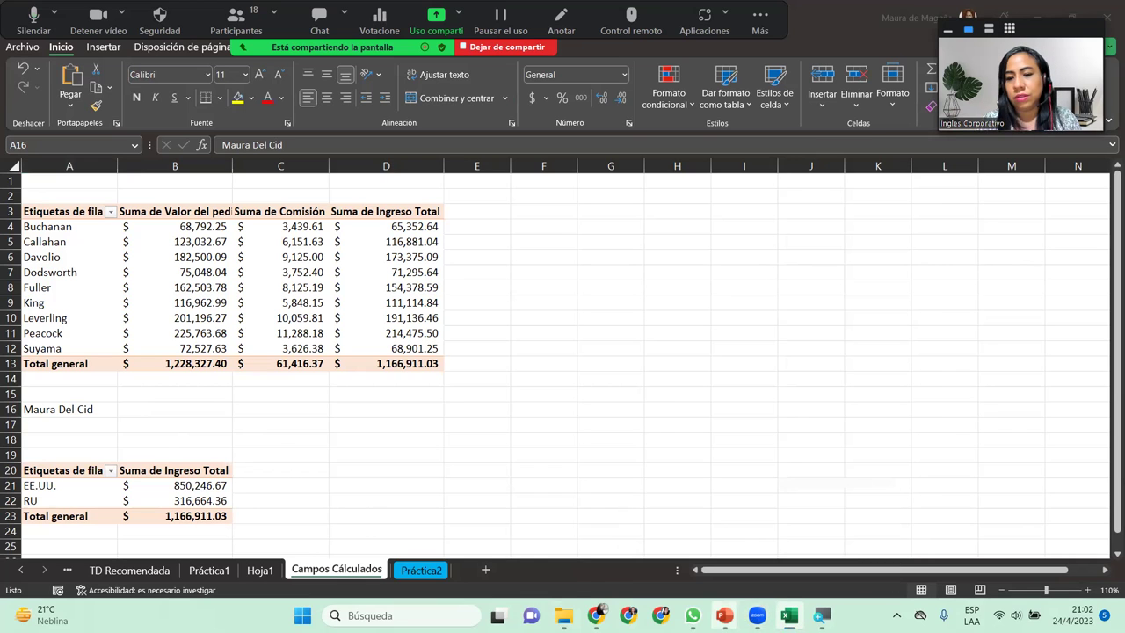
{"action": "mouse_move", "coordinate": [724, 615]}
{"action": "left_click", "coordinate": [774, 563]}
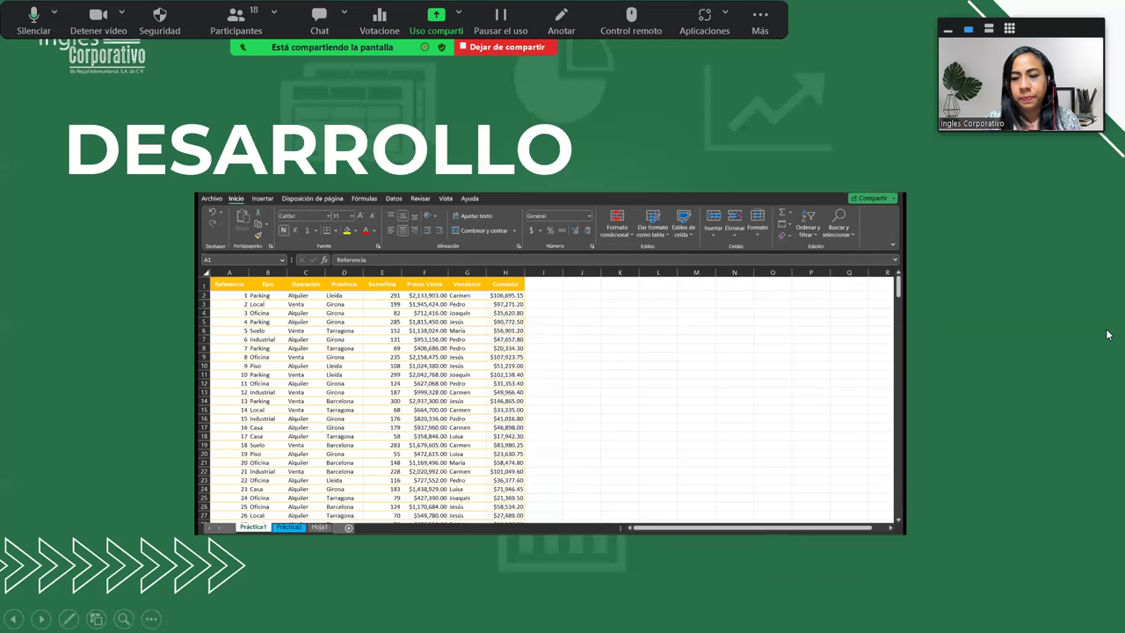
Advance to the CIERRE Y CONCLUSIONES slide assigning laboratorio 18 on the Ingles Corporativo platform.
{"action": "left_click", "coordinate": [1104, 358]}
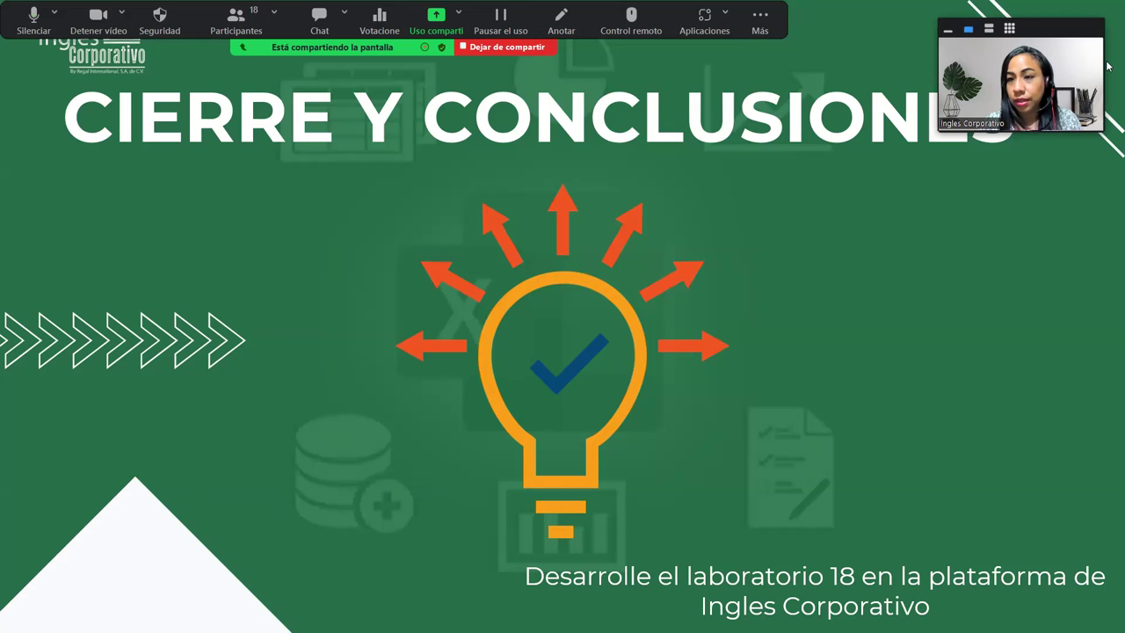
Open Zoom's gallery view, then close it to leave the participant video strip beside the closing slide.
{"action": "left_click", "coordinate": [1009, 29]}
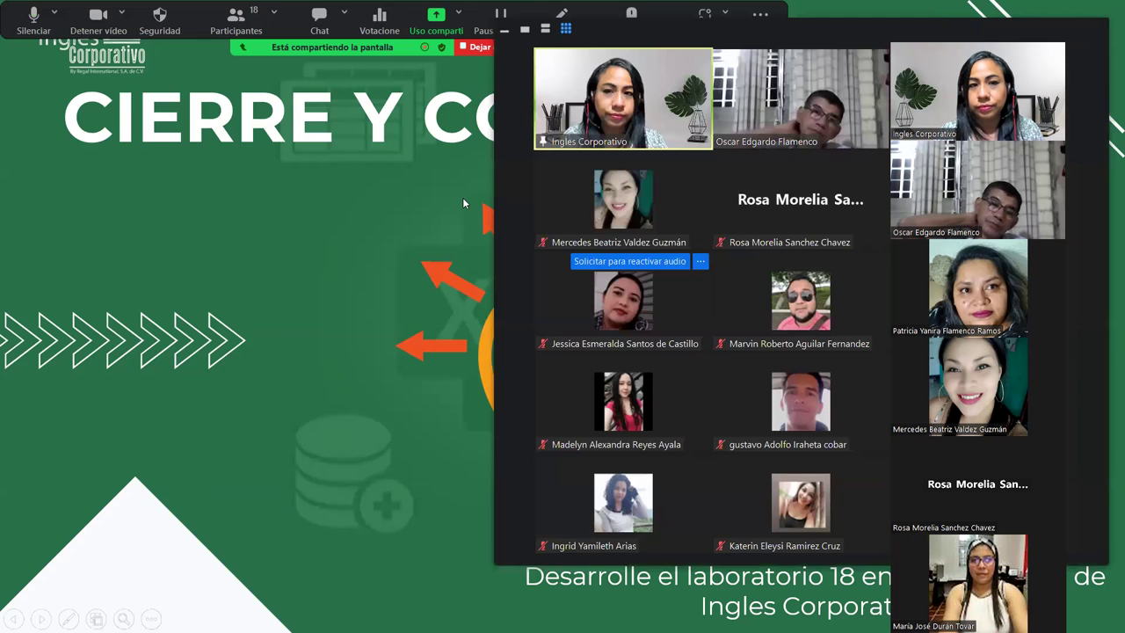
{"action": "left_click", "coordinate": [371, 66]}
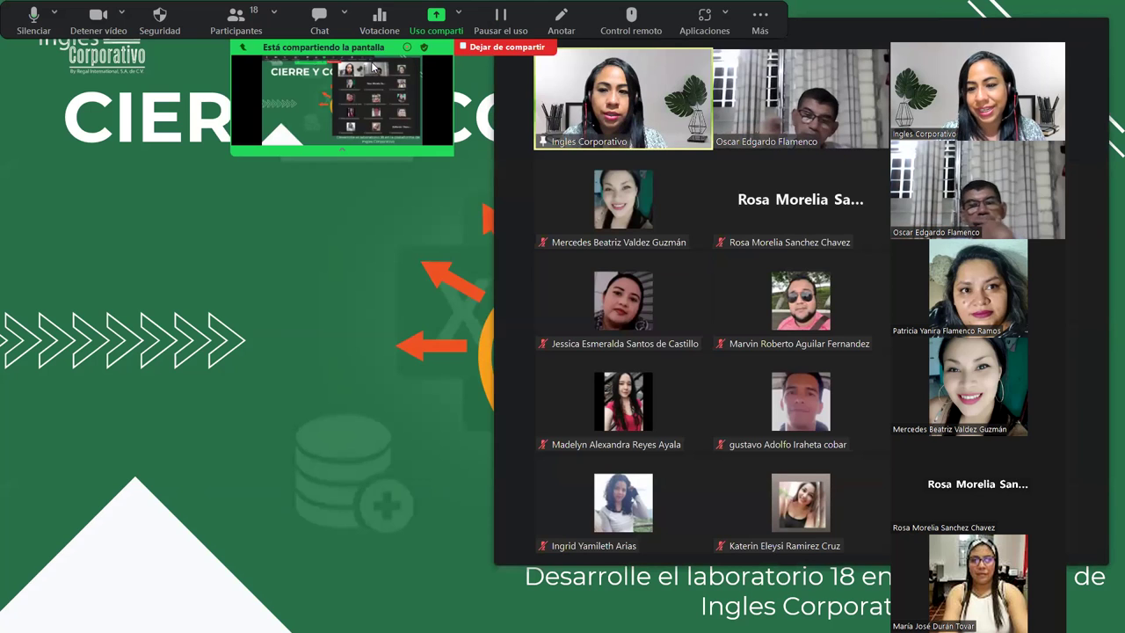
{"action": "left_click", "coordinate": [399, 191]}
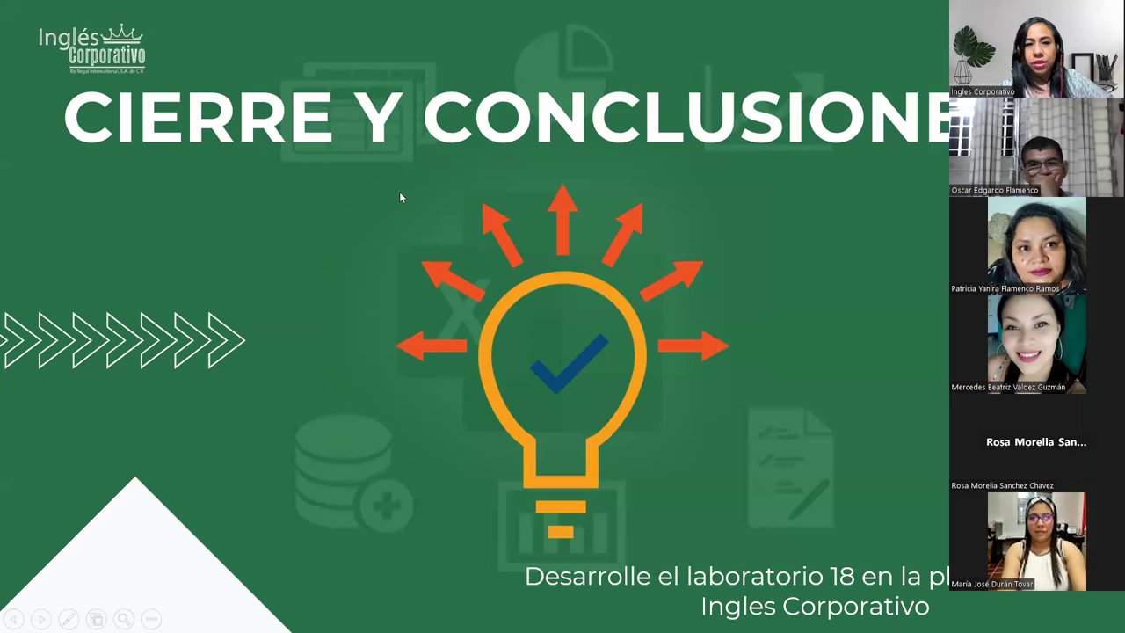